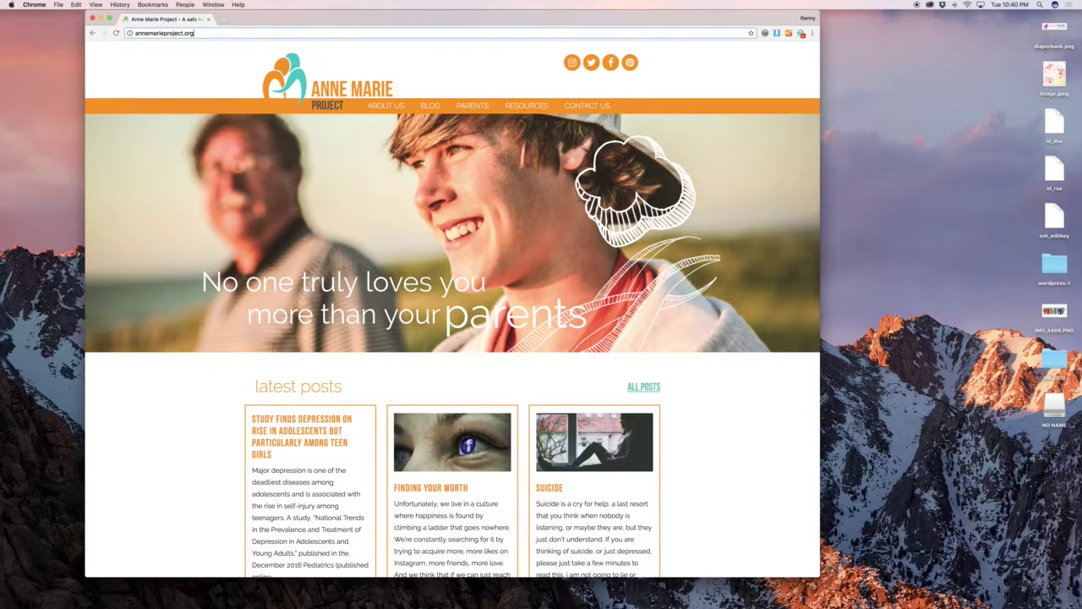
# Go to the site's /wp-admin page and log in with the saved credentials.
pyautogui.write('/w')
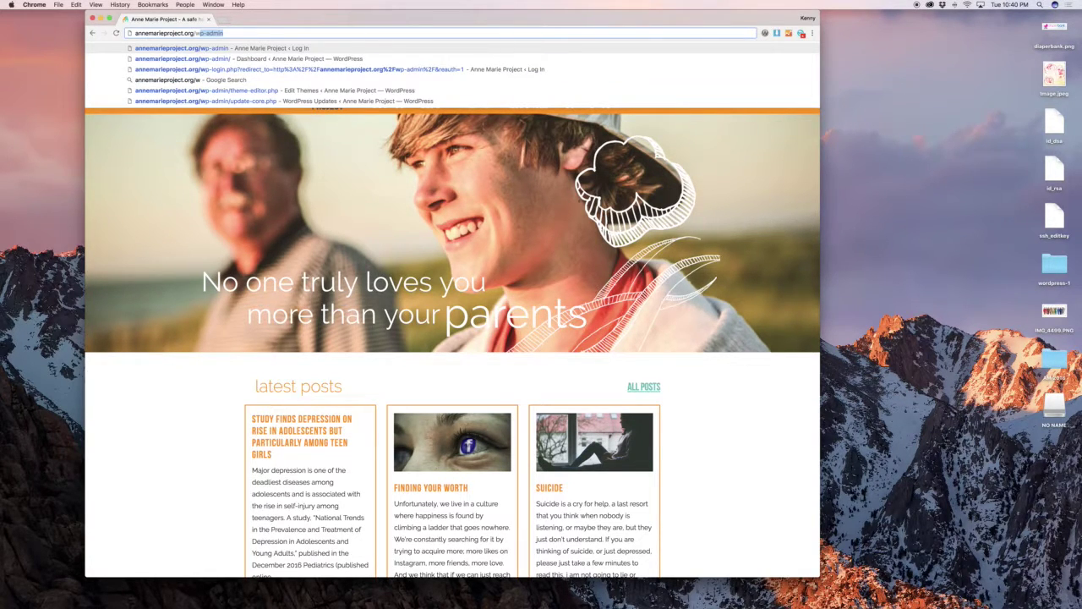
pyautogui.press('Return')
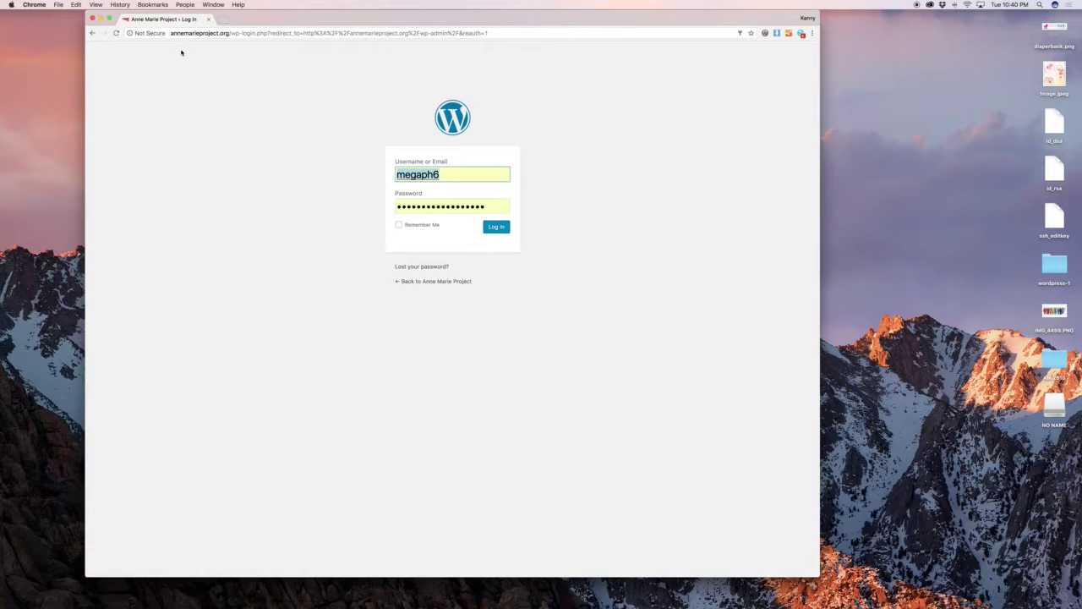
pyautogui.click(495, 226)
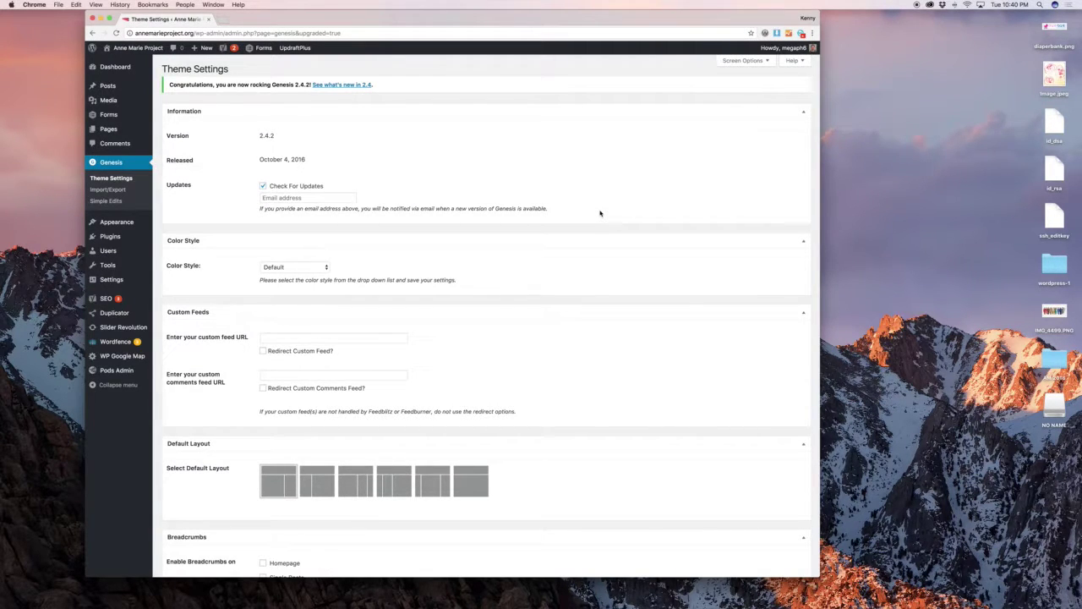
# Go from the Dashboard to All Posts, listing 234 posts, then start a new post.
pyautogui.click(109, 66)
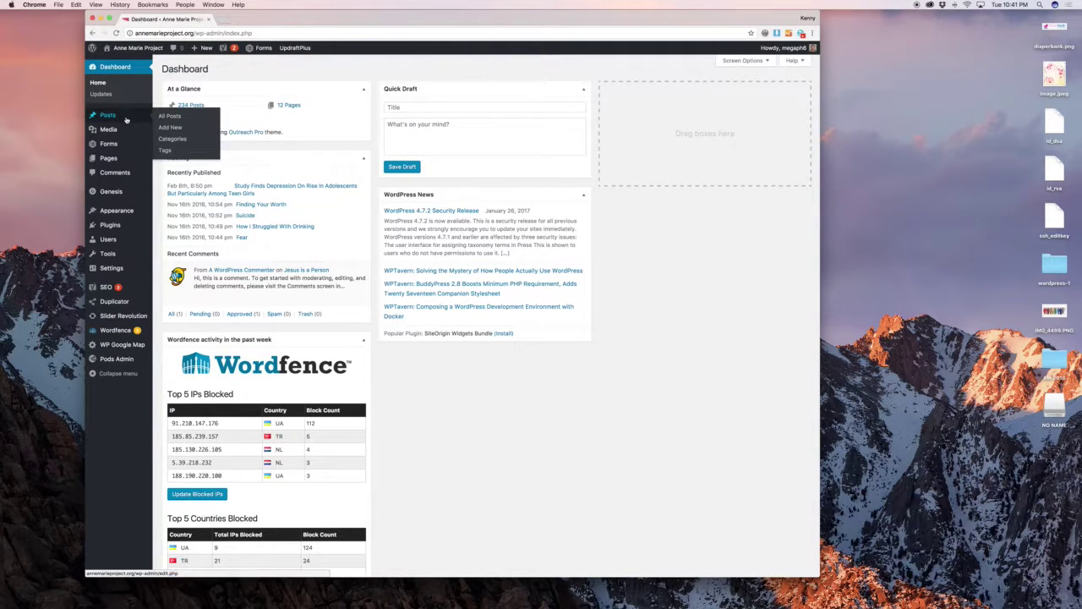
pyautogui.moveTo(126, 141)
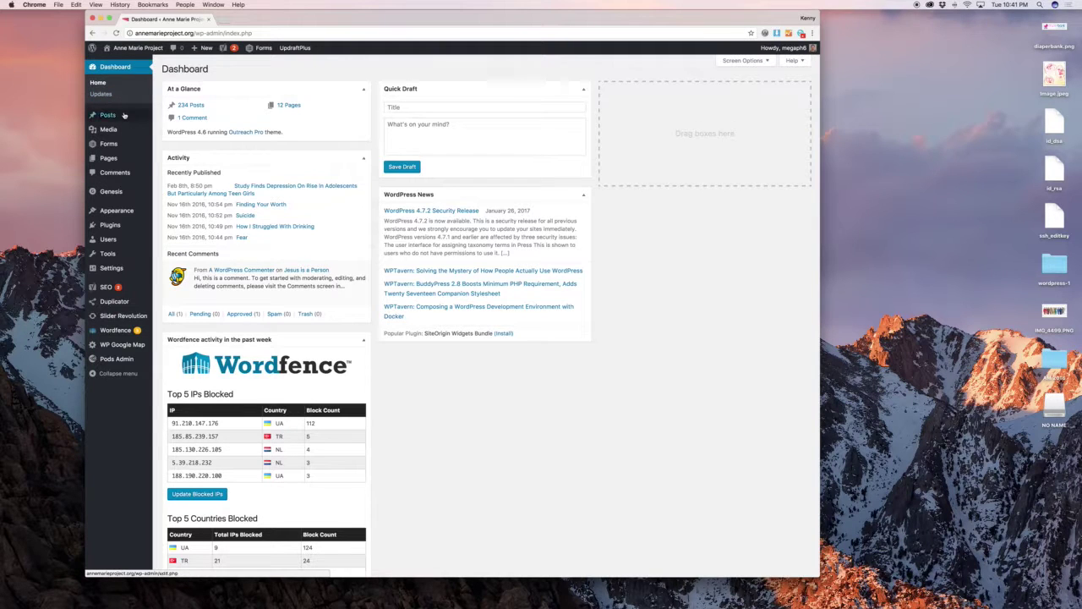
pyautogui.moveTo(125, 115)
pyautogui.click(165, 116)
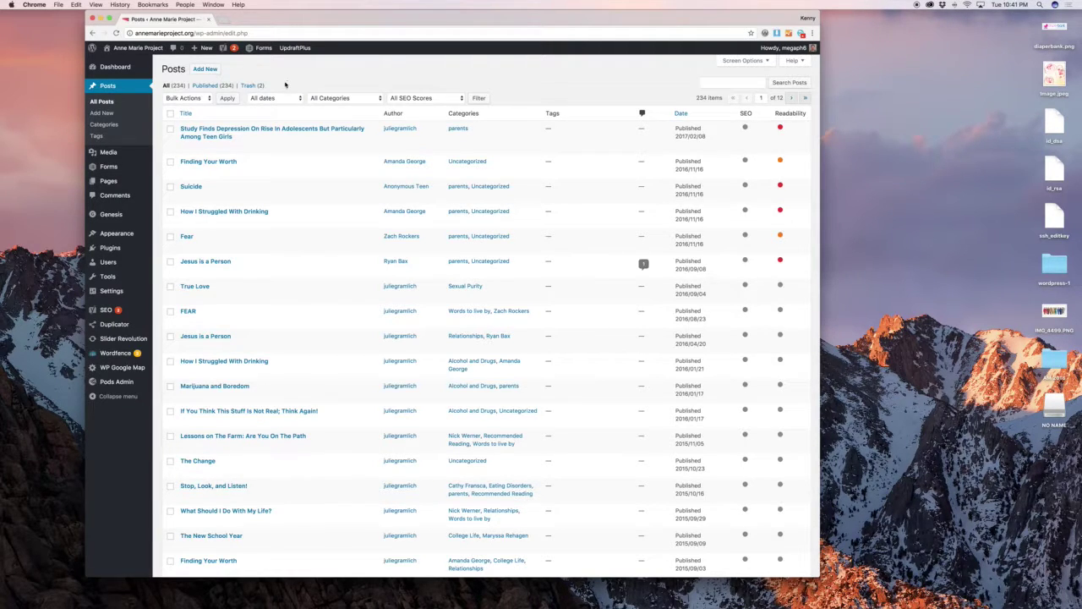
pyautogui.click(211, 72)
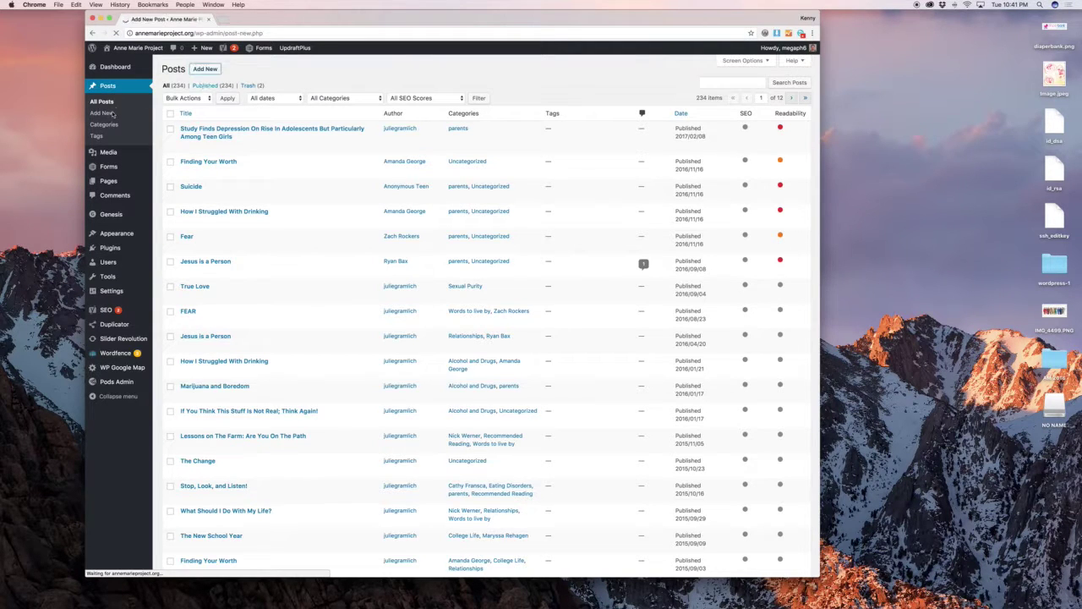
# Title the post 'Enter the title' with body 'Type it in directly. Paste in from Word.'.
pyautogui.moveTo(204, 51)
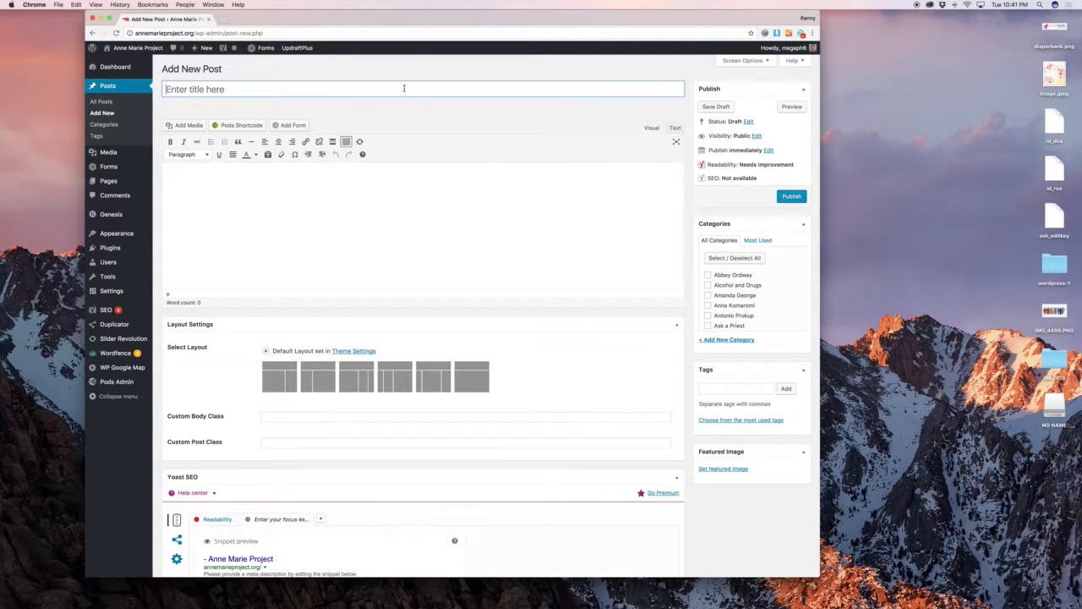
pyautogui.write('Enter the title')
pyautogui.press('Tab')
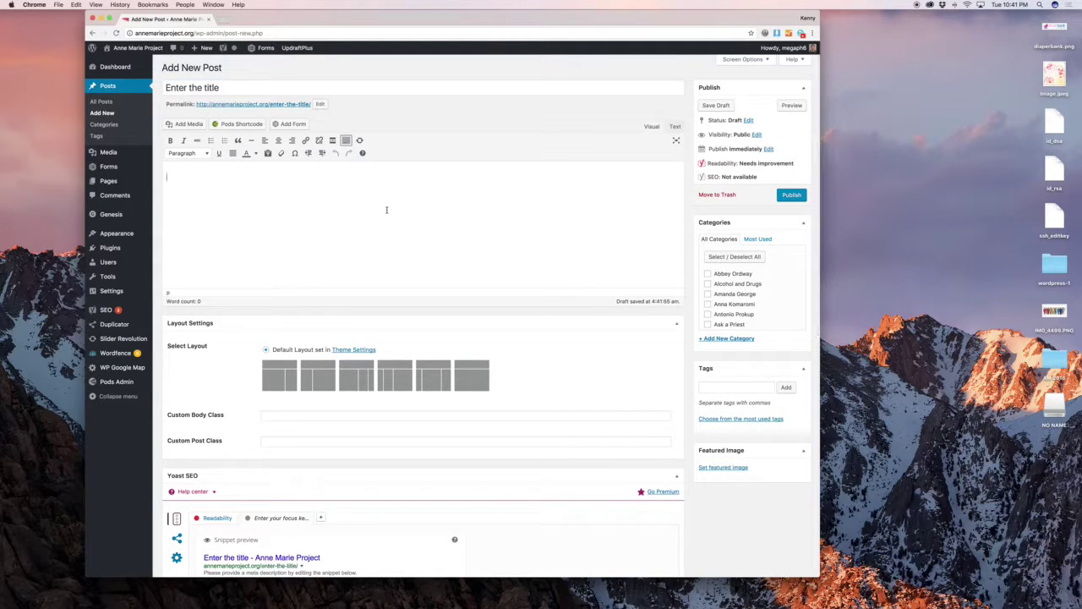
pyautogui.write('Type it in directly. Pa')
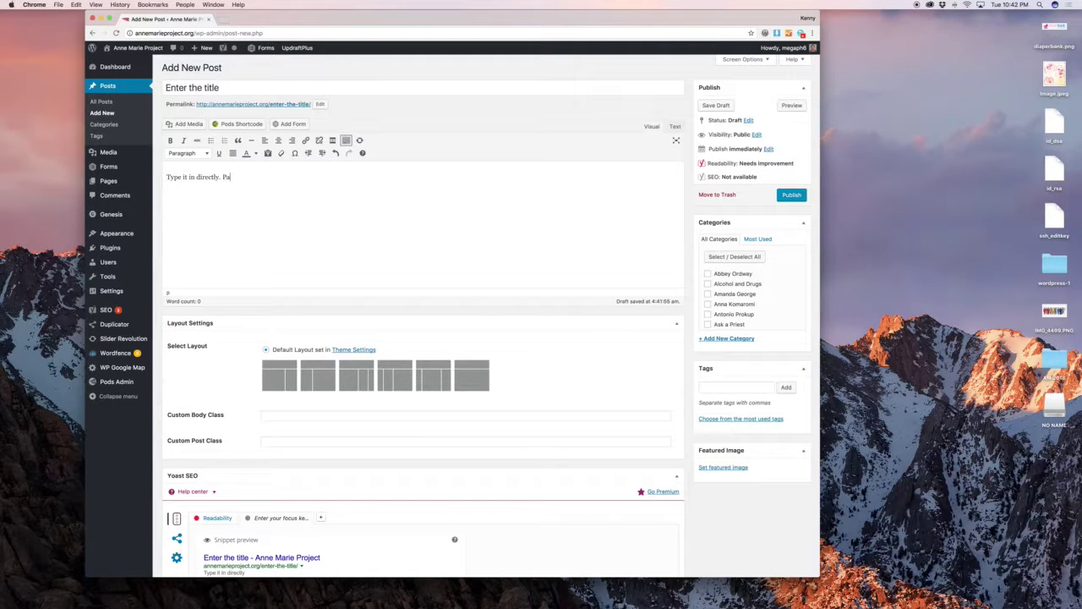
pyautogui.write('ste in from Word.')
# Make 'Word' bold italic, then toggle a bulleted list on and off.
pyautogui.scroll(1, 383, 190)
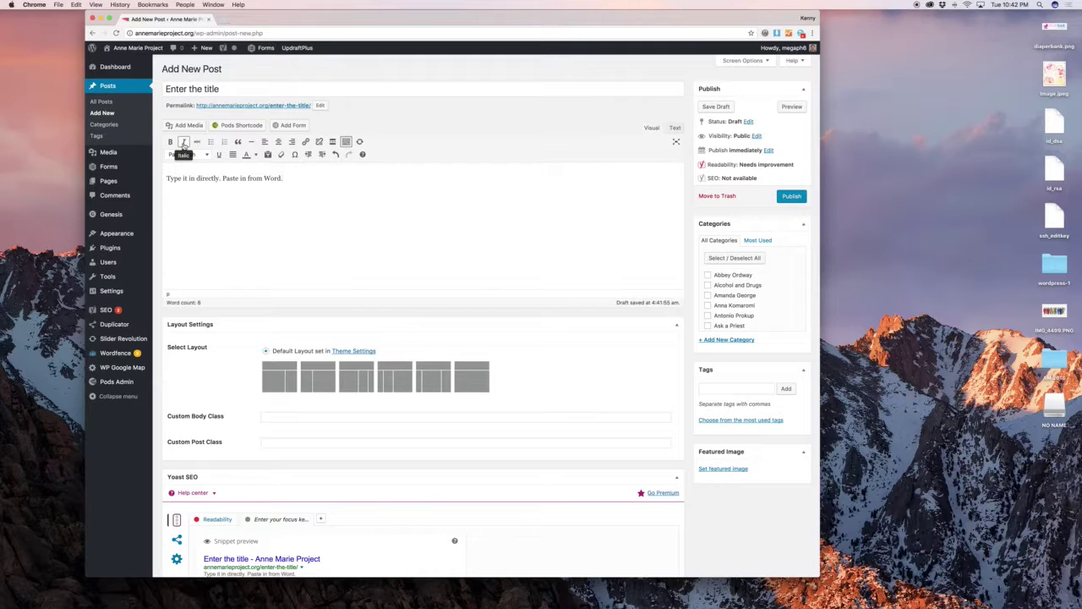
pyautogui.doubleClick(272, 178)
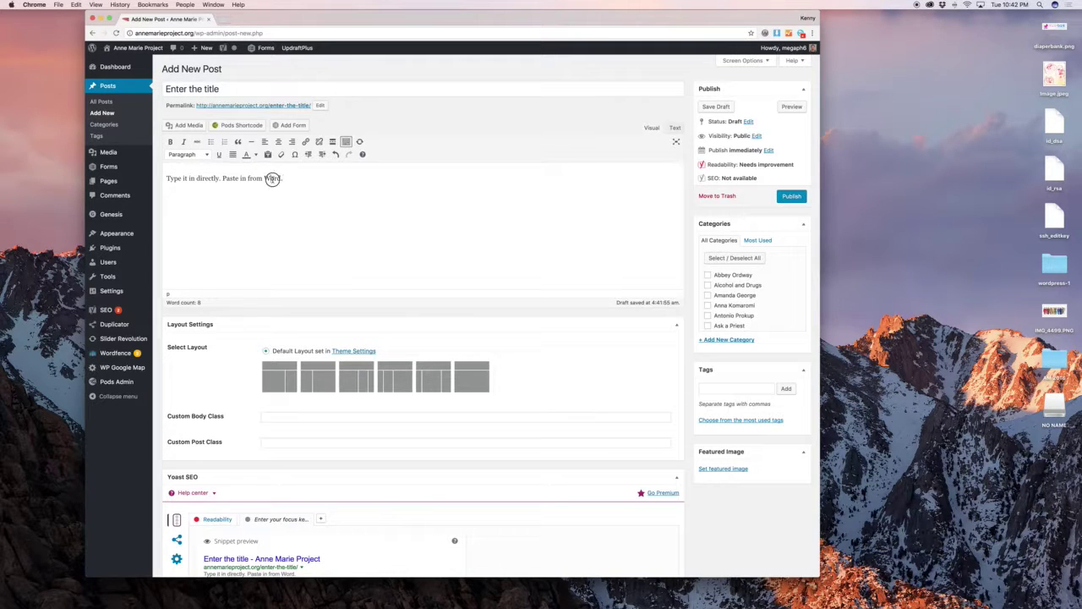
pyautogui.click(170, 141)
pyautogui.click(184, 141)
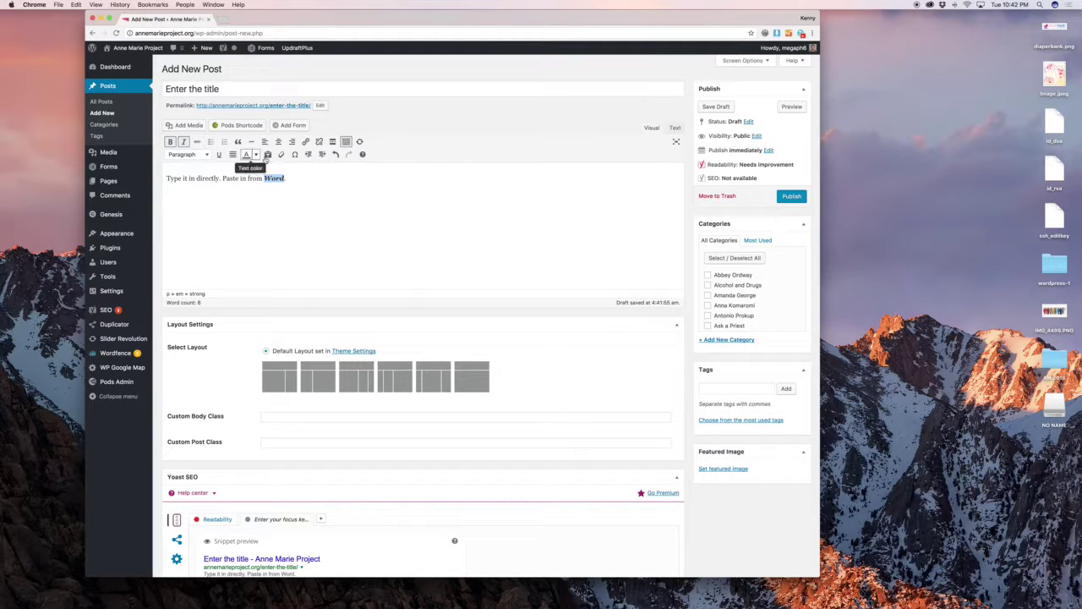
pyautogui.click(212, 142)
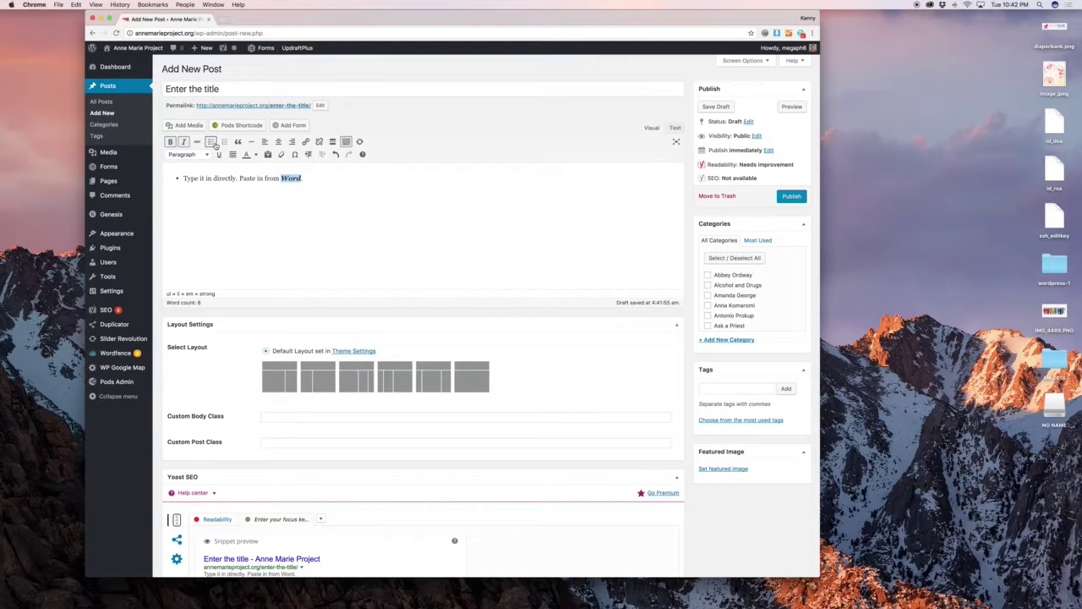
pyautogui.click(215, 145)
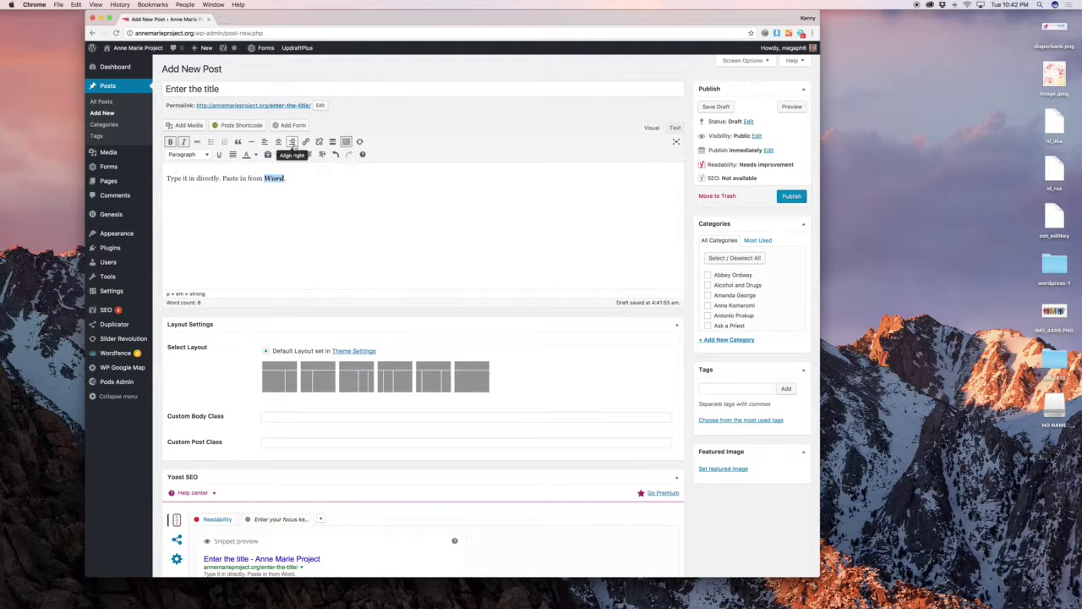
# Link the word 'Paste' to google.com.
pyautogui.press('Home')
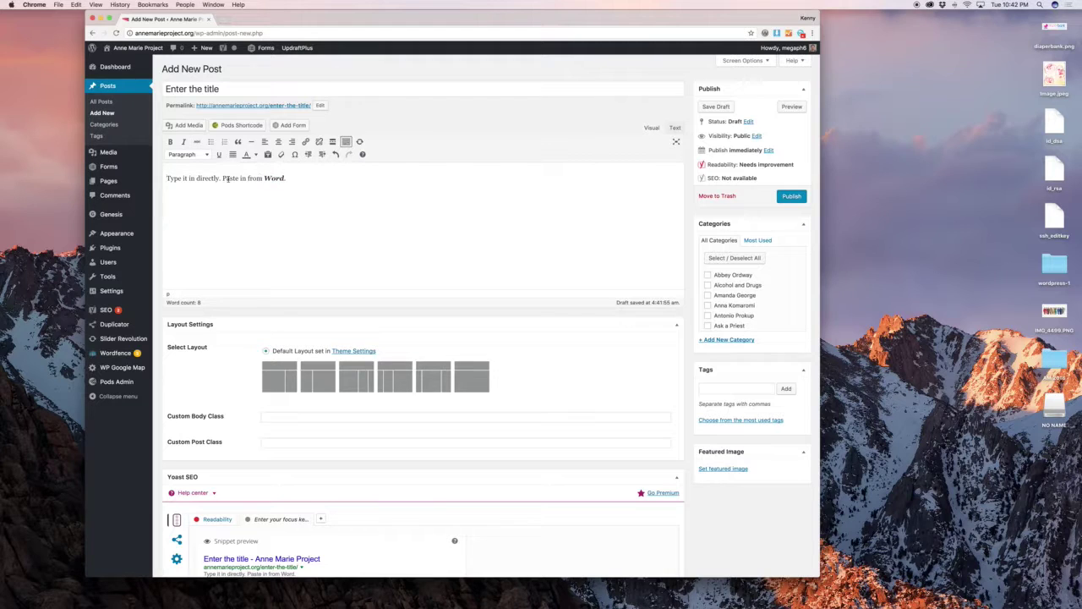
pyautogui.doubleClick(228, 179)
pyautogui.click(305, 142)
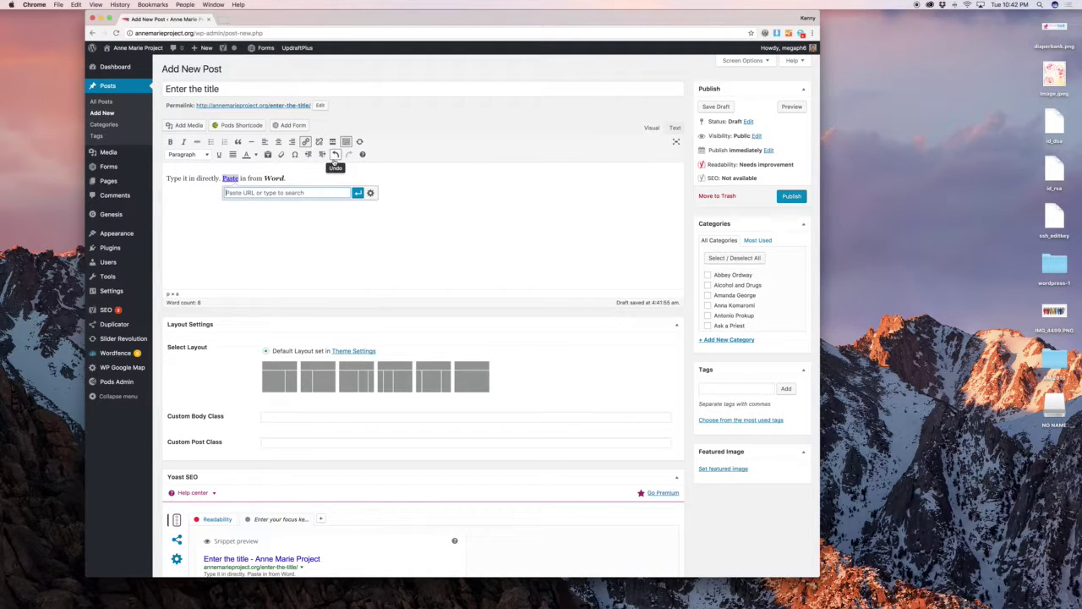
pyautogui.write('google.com')
pyautogui.press('Return')
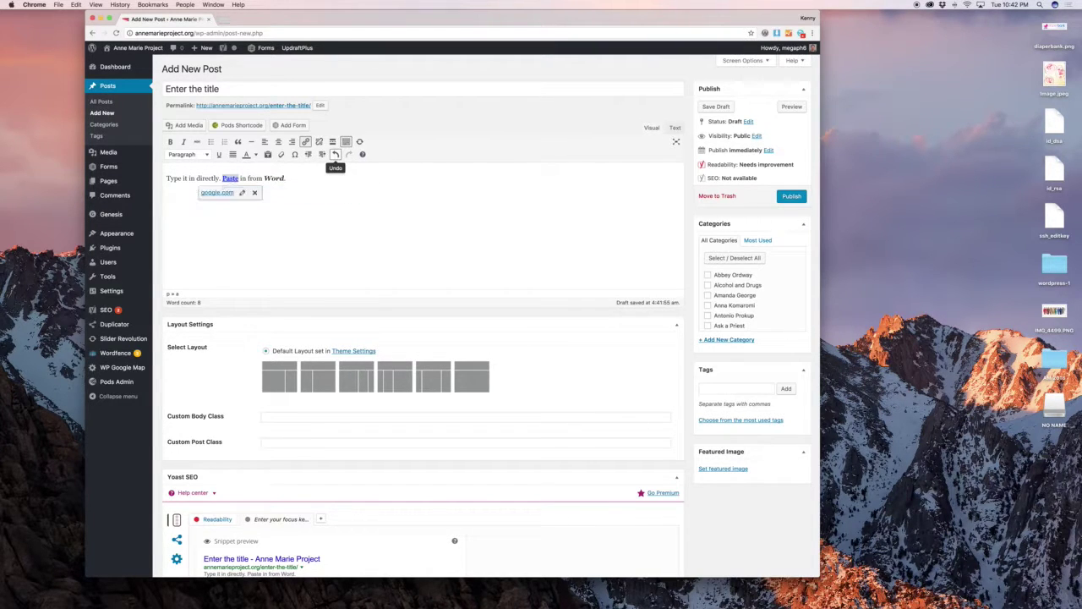
pyautogui.click(317, 193)
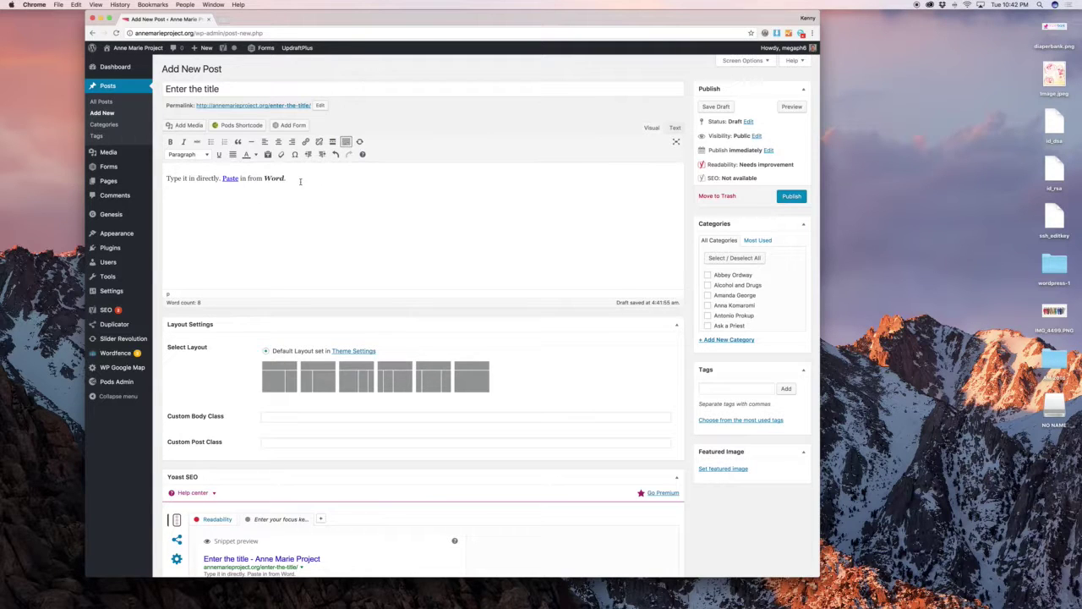
# Add a Heading 2 line 'Some important category' above the paragraph.
pyautogui.click(167, 179)
pyautogui.press('Return')
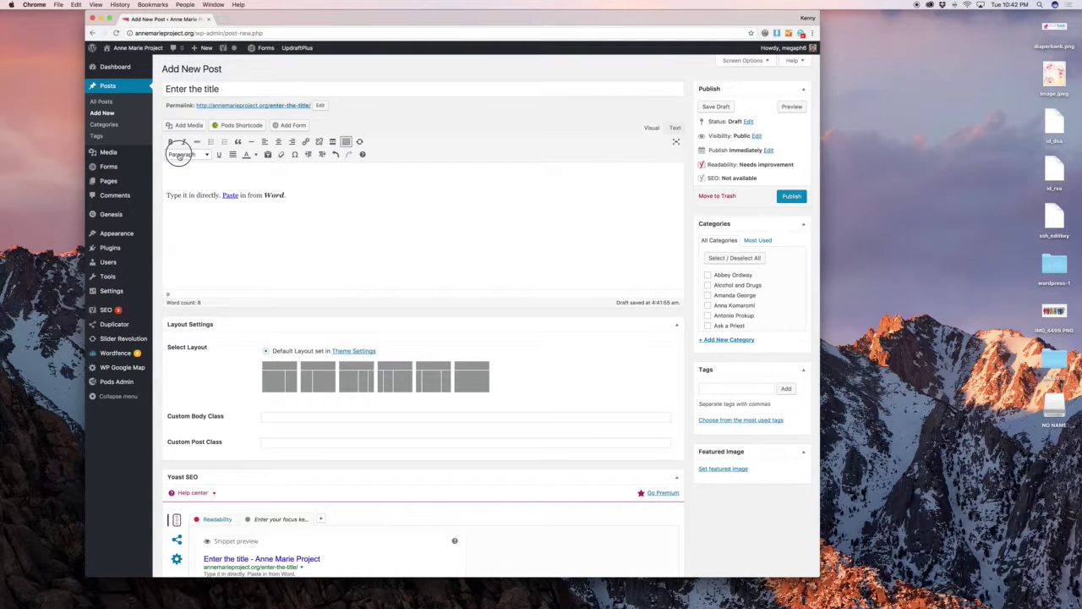
pyautogui.click(180, 156)
pyautogui.click(218, 206)
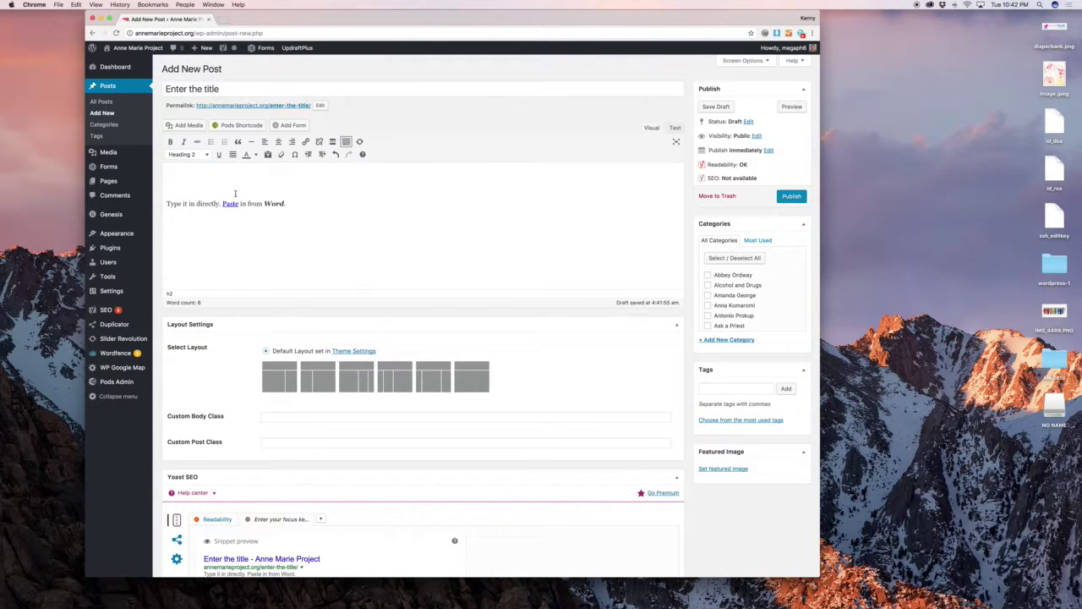
pyautogui.write('Some important category')
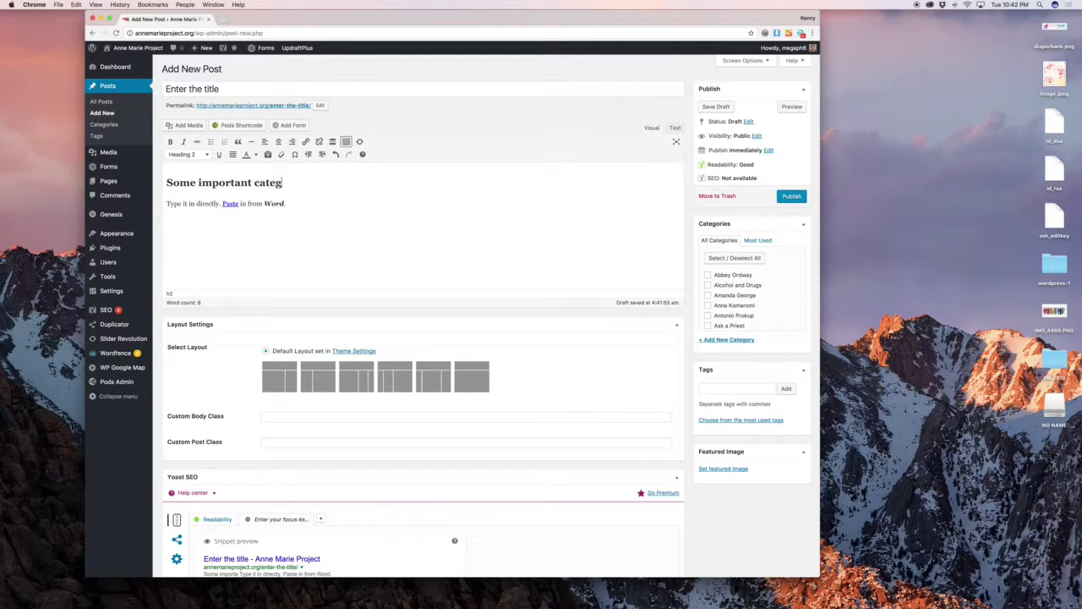
# Insert an empty line above the heading to hold an image.
pyautogui.click(300, 208)
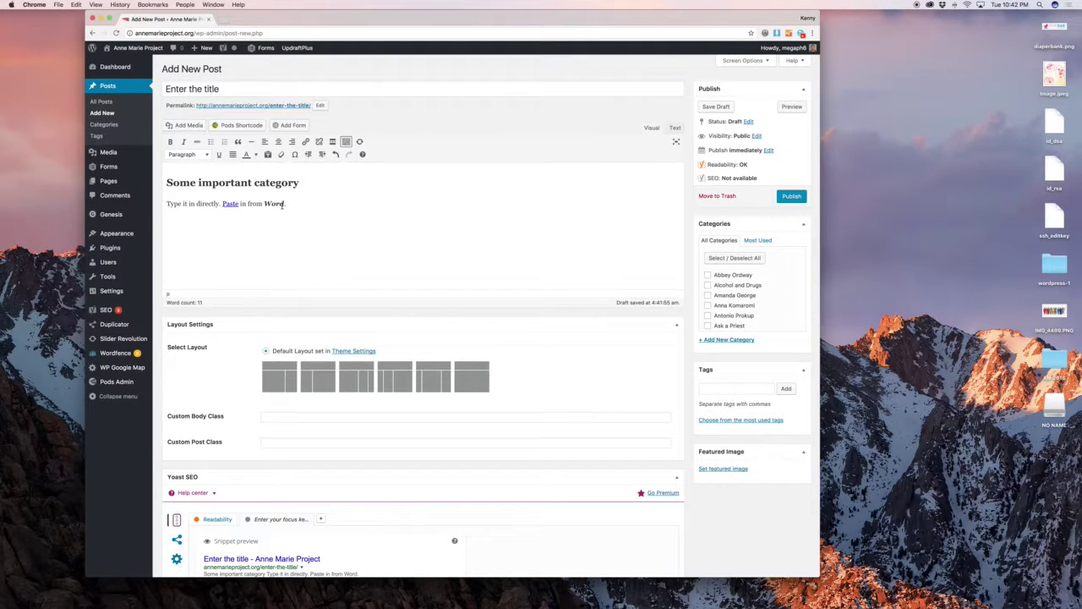
pyautogui.click(167, 182)
pyautogui.press('Return')
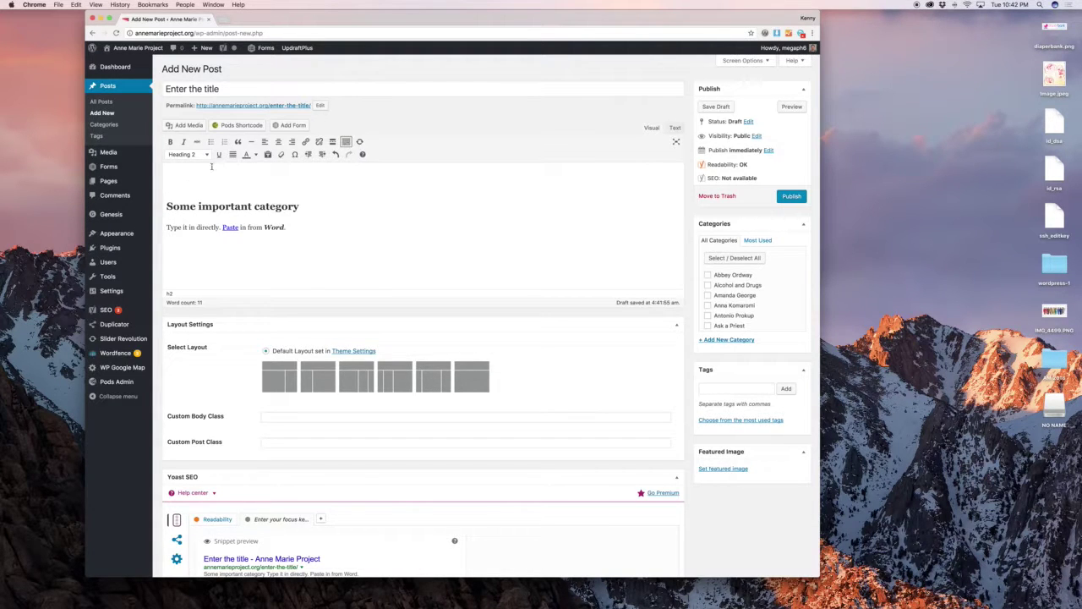
pyautogui.click(193, 128)
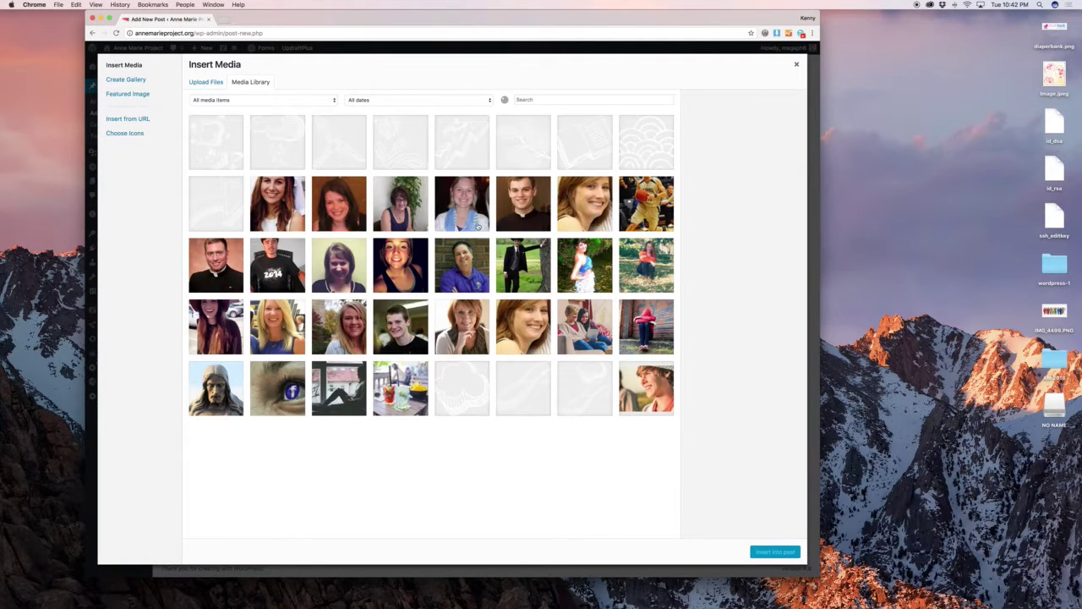
# Try uploading a photo from the downloads folder, then cancel the file picker.
pyautogui.click(337, 196)
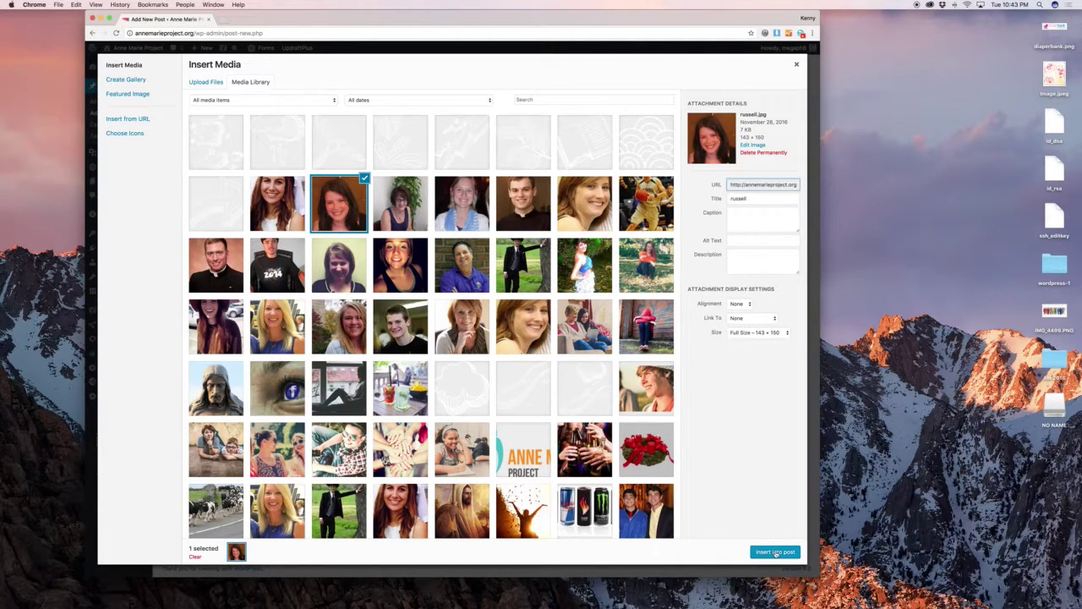
pyautogui.click(205, 81)
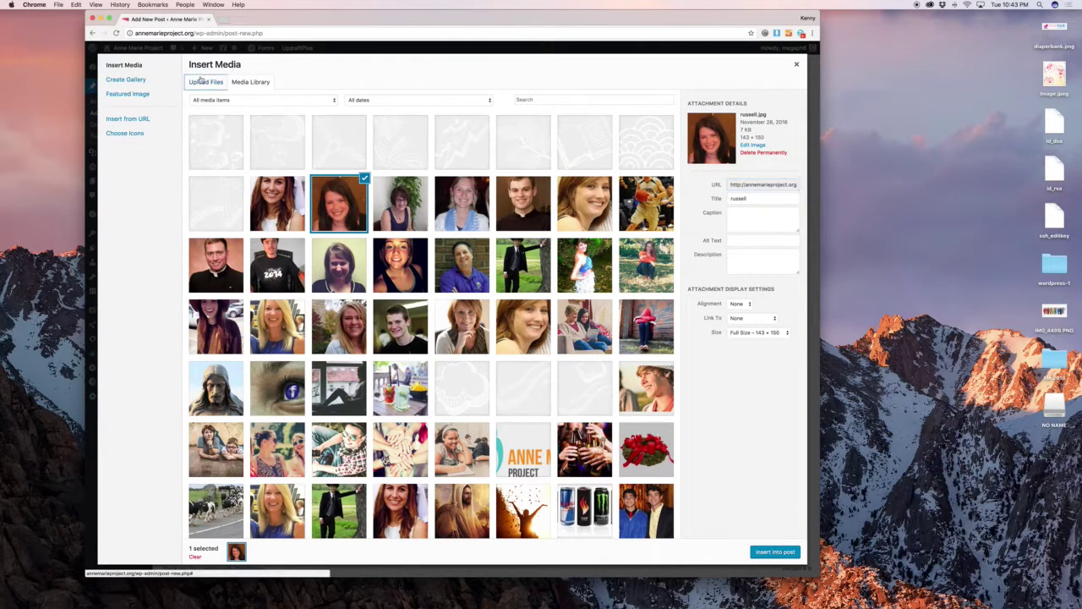
pyautogui.click(482, 272)
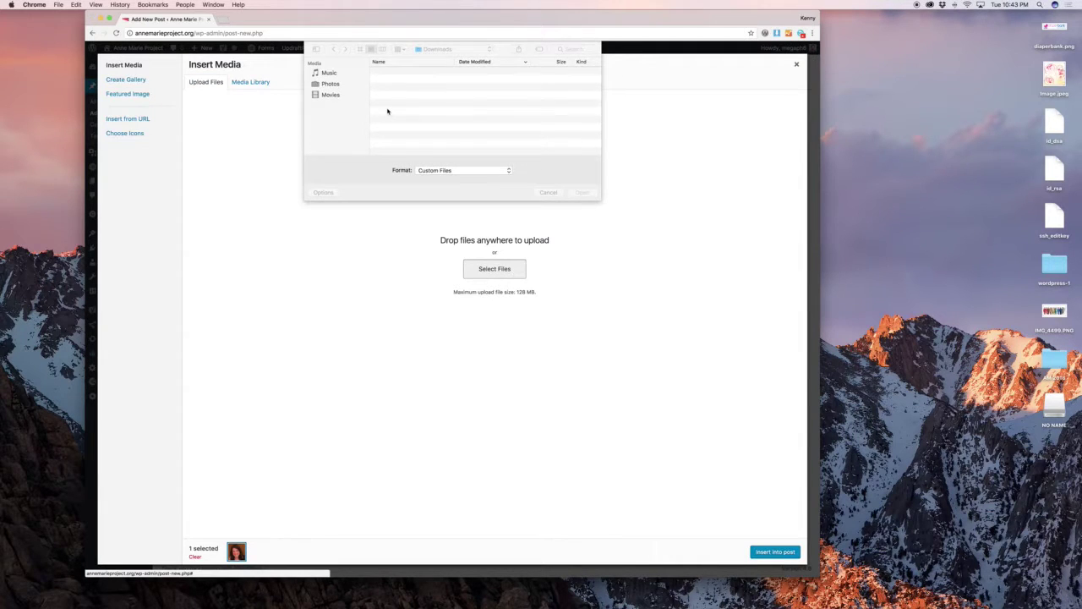
pyautogui.scroll(-2, 341, 117)
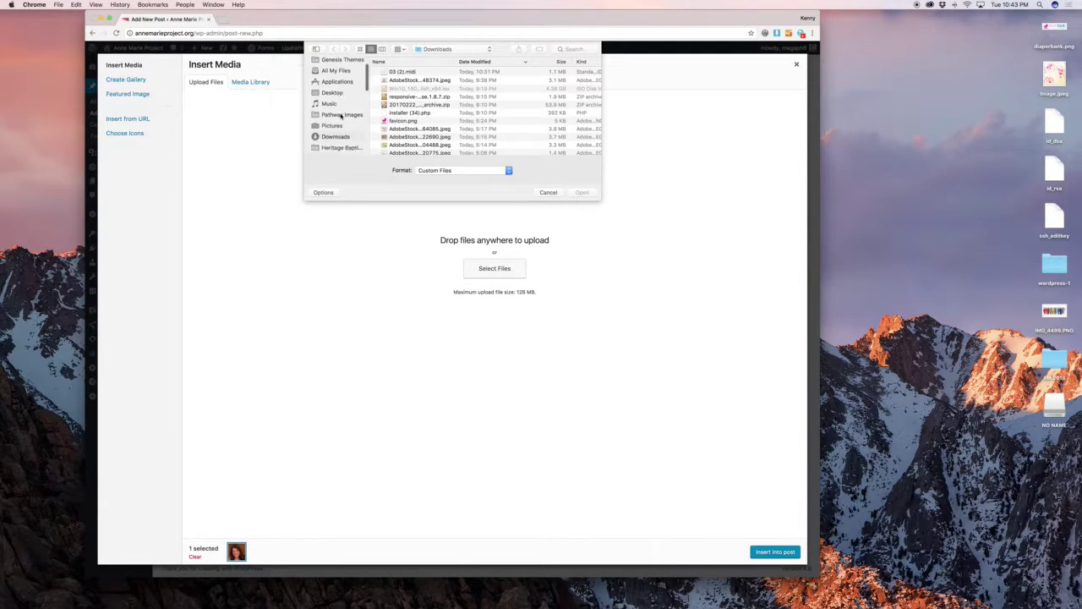
pyautogui.scroll(-1, 344, 117)
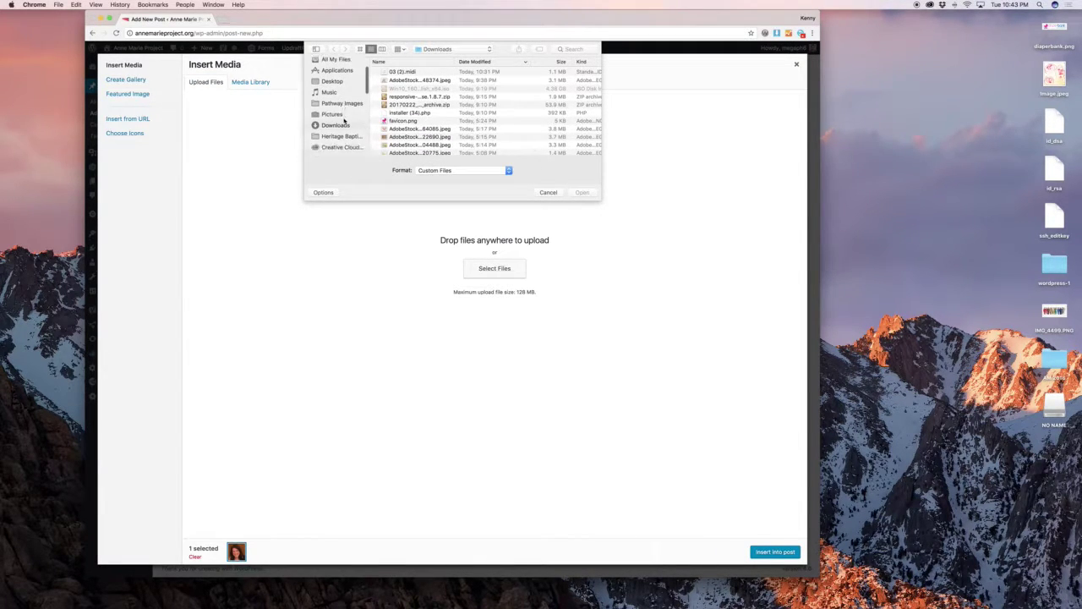
pyautogui.scroll(-1, 418, 105)
pyautogui.scroll(-2, 417, 106)
pyautogui.click(418, 104)
pyautogui.scroll(-1, 417, 104)
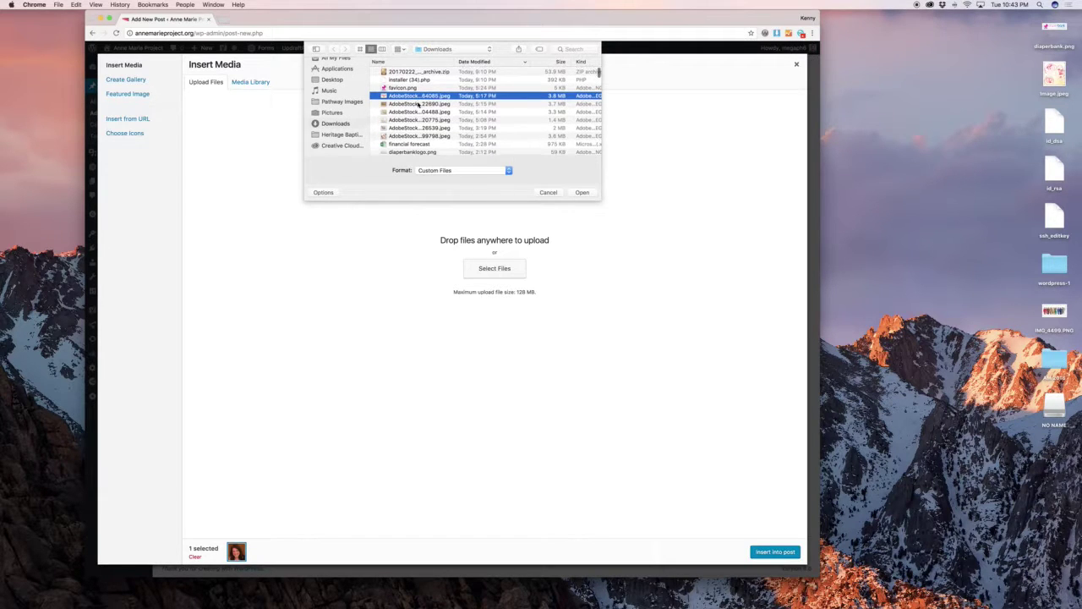
pyautogui.click(548, 192)
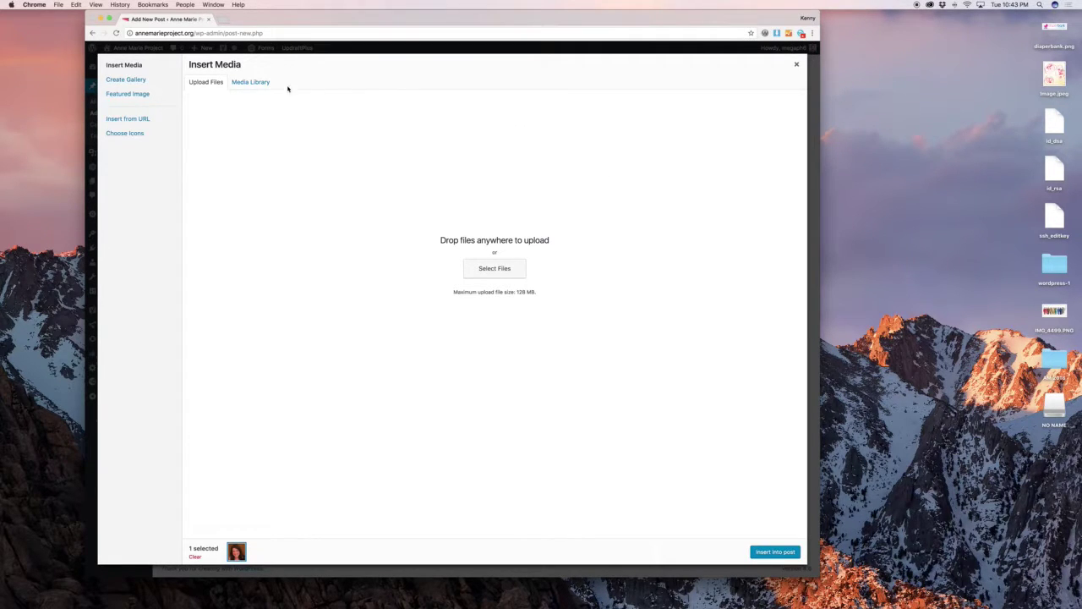
# Insert the Media Library's young-man-in-sunglasses photo at Large 1024 × 735 size.
pyautogui.click(257, 83)
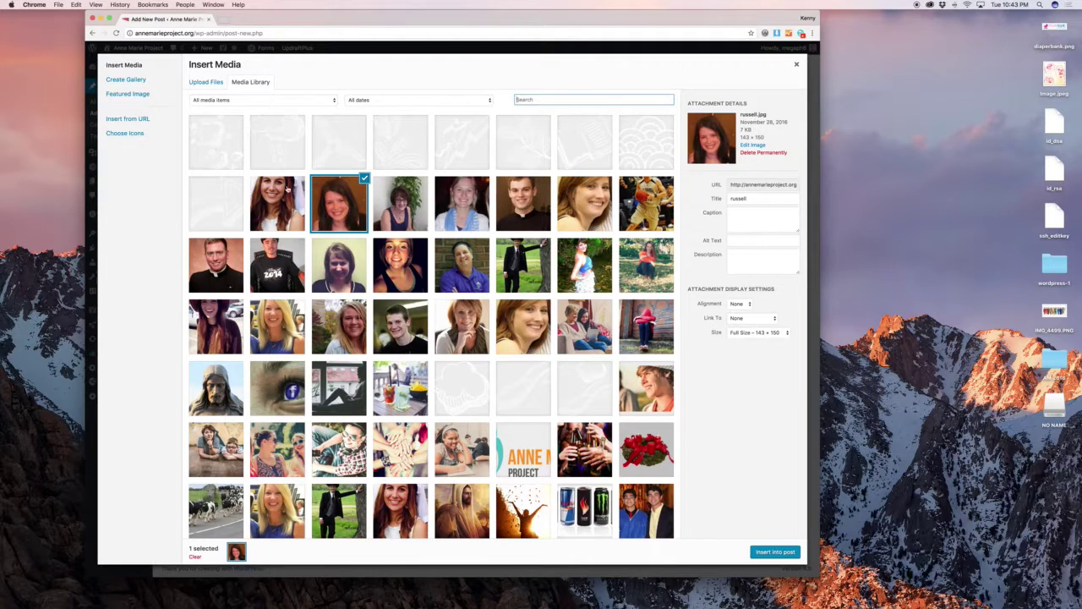
pyautogui.click(294, 206)
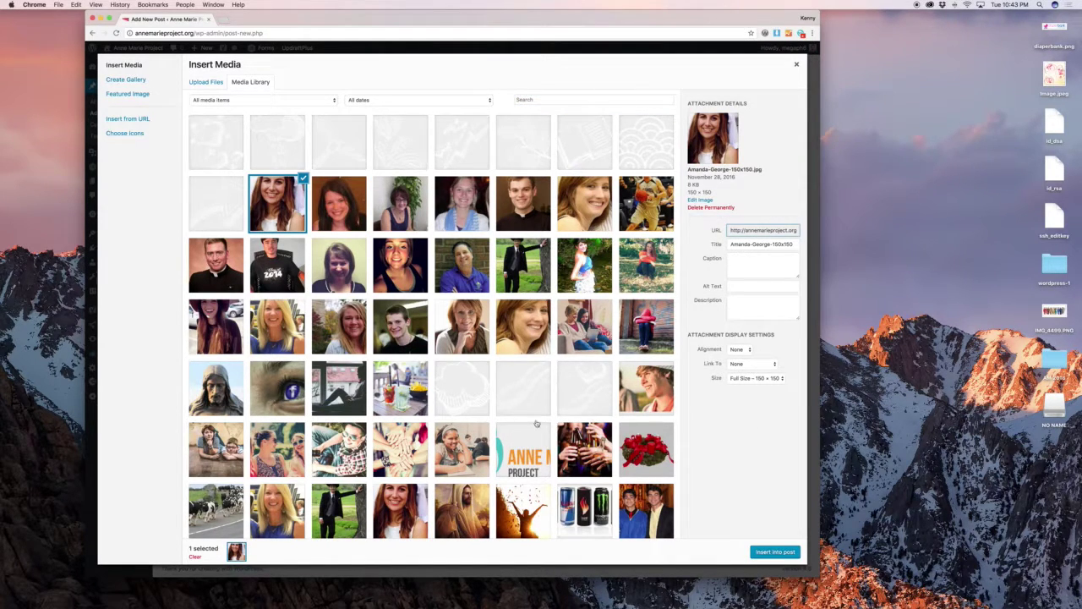
pyautogui.scroll(-1, 508, 406)
pyautogui.click(343, 391)
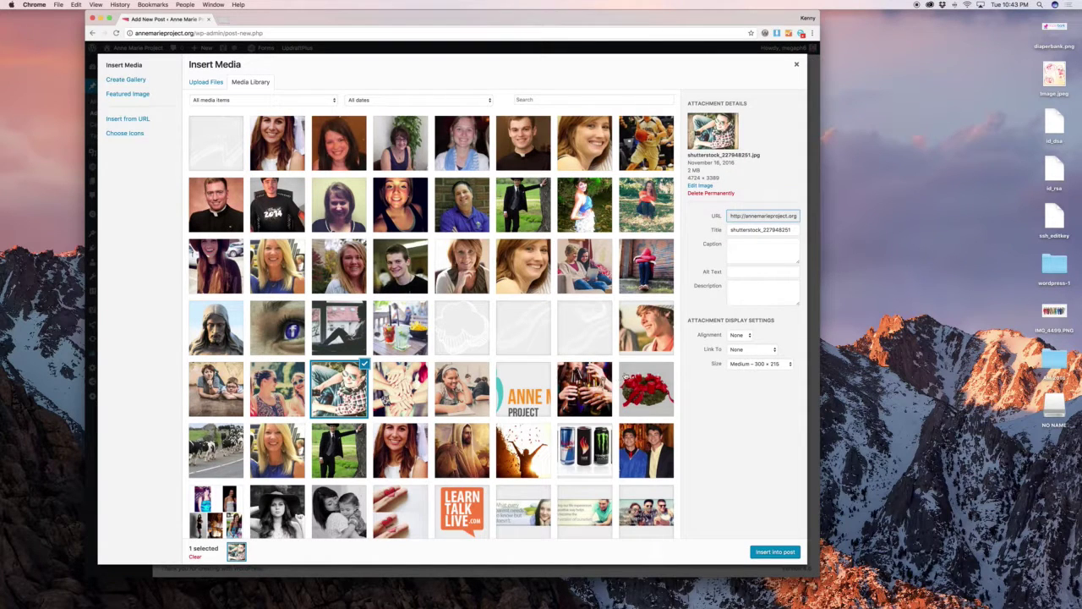
pyautogui.click(755, 364)
pyautogui.click(755, 372)
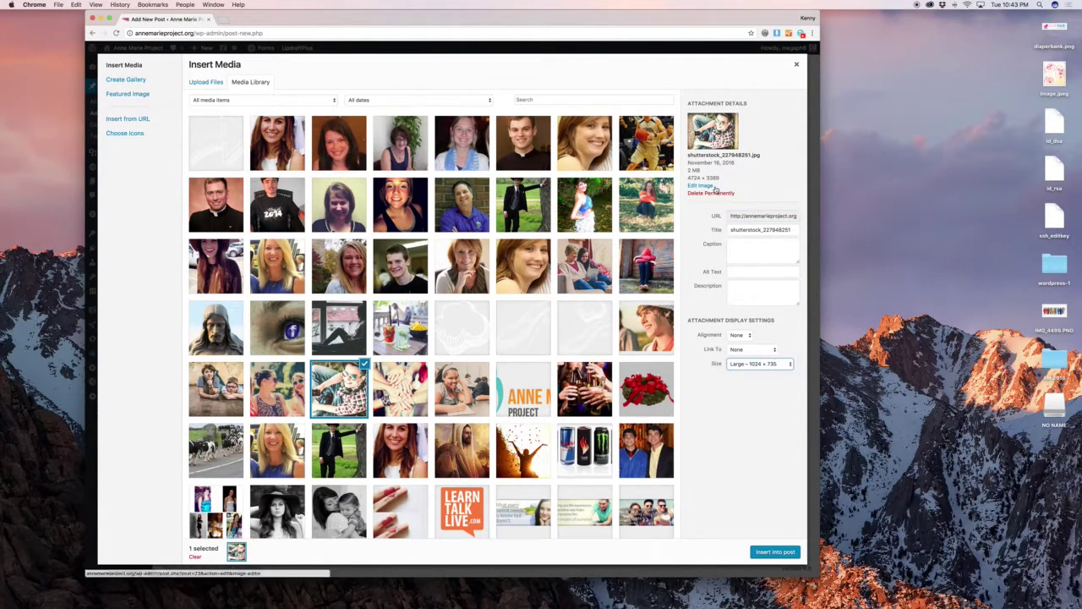
pyautogui.click(775, 552)
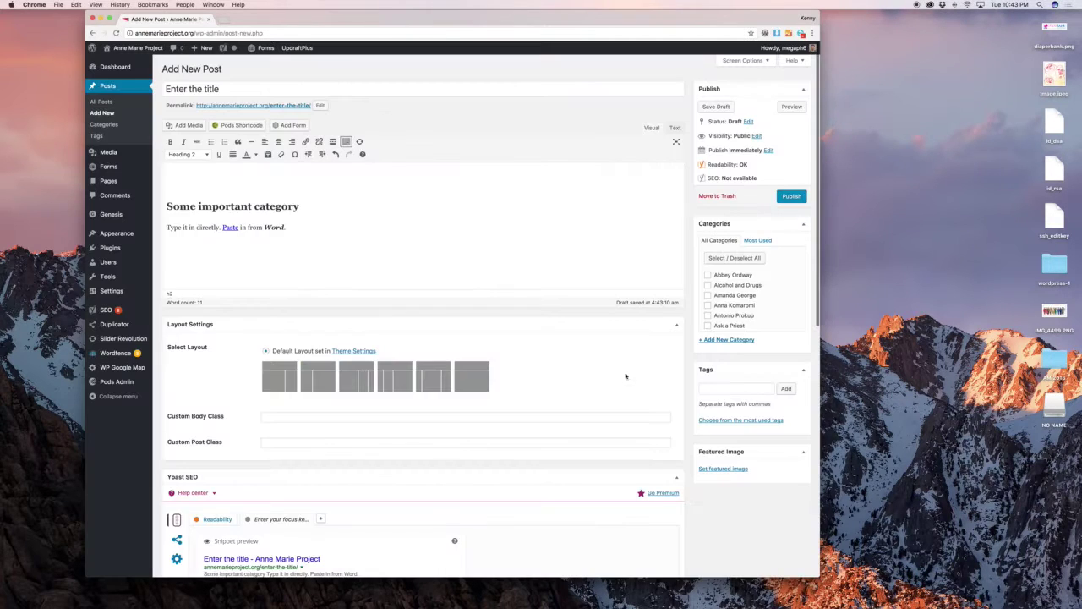
# Select the inserted photo and open a preview of the post.
pyautogui.scroll(-2, 373, 347)
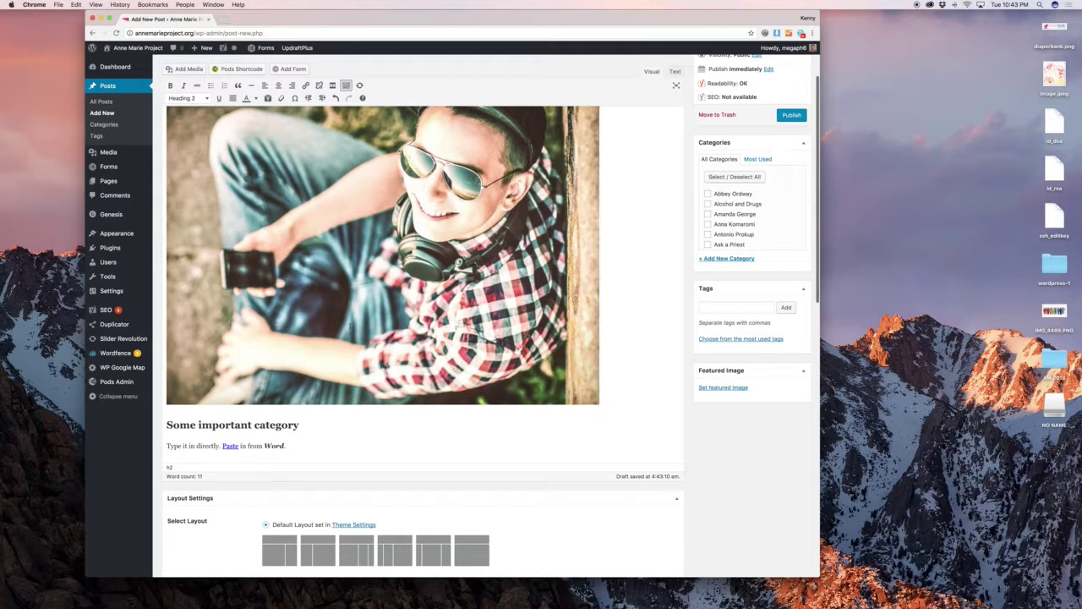
pyautogui.scroll(-1, 455, 308)
pyautogui.scroll(1, 456, 308)
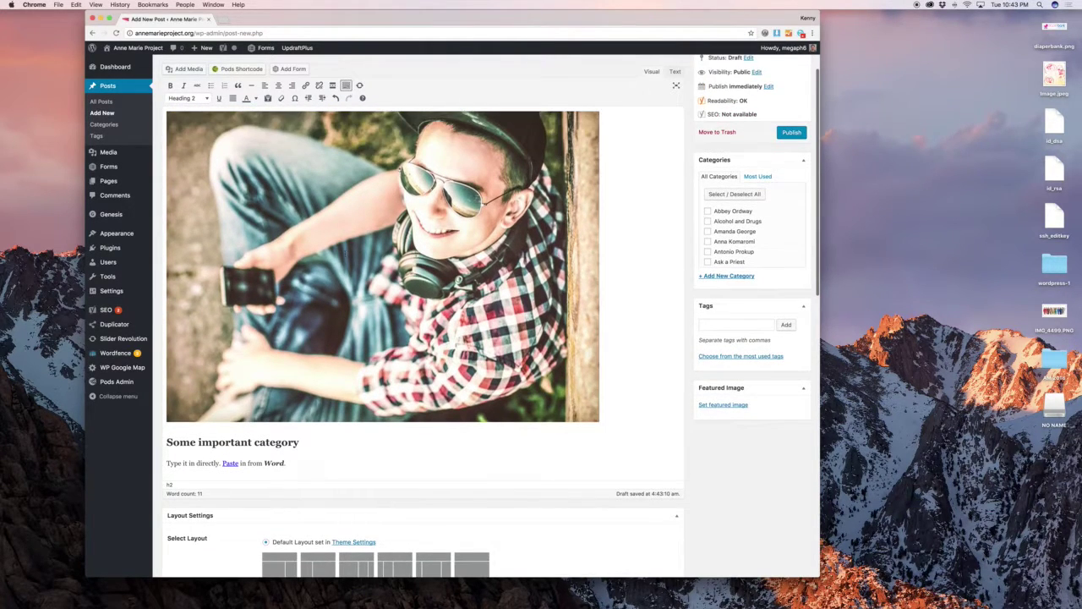
pyautogui.click(455, 308)
pyautogui.scroll(1, 605, 173)
pyautogui.scroll(5, 605, 172)
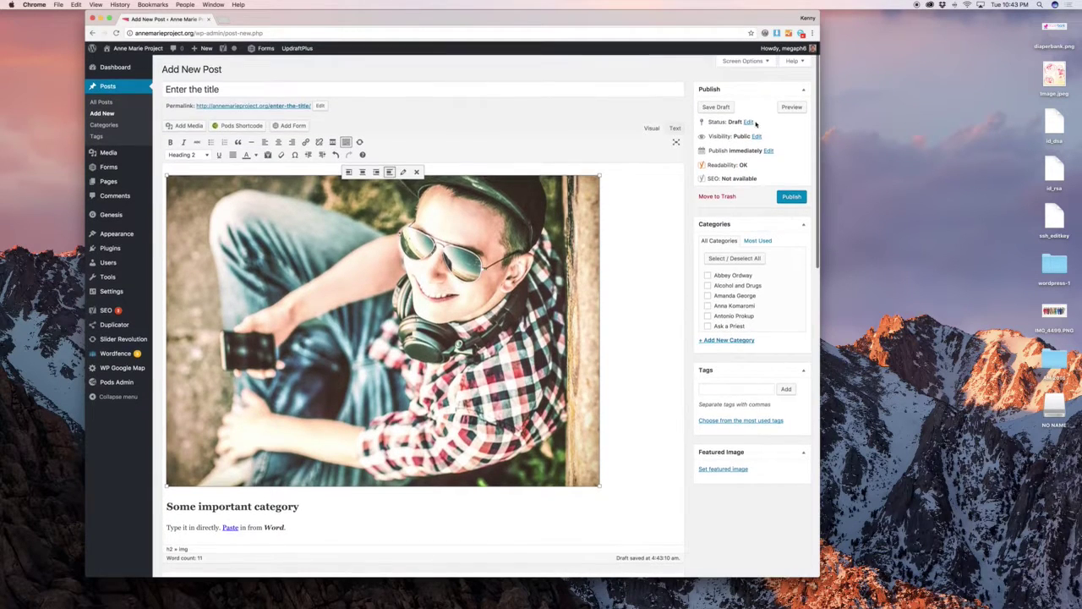
pyautogui.click(790, 109)
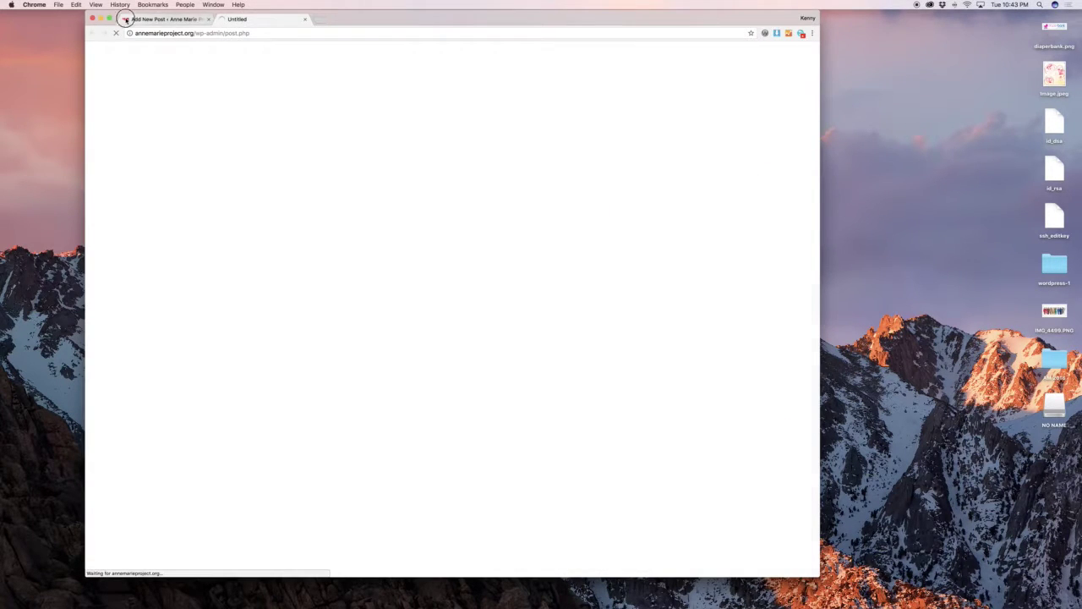
# Compare the rendered preview with the editor, then open the photo's Image Details.
pyautogui.click(126, 18)
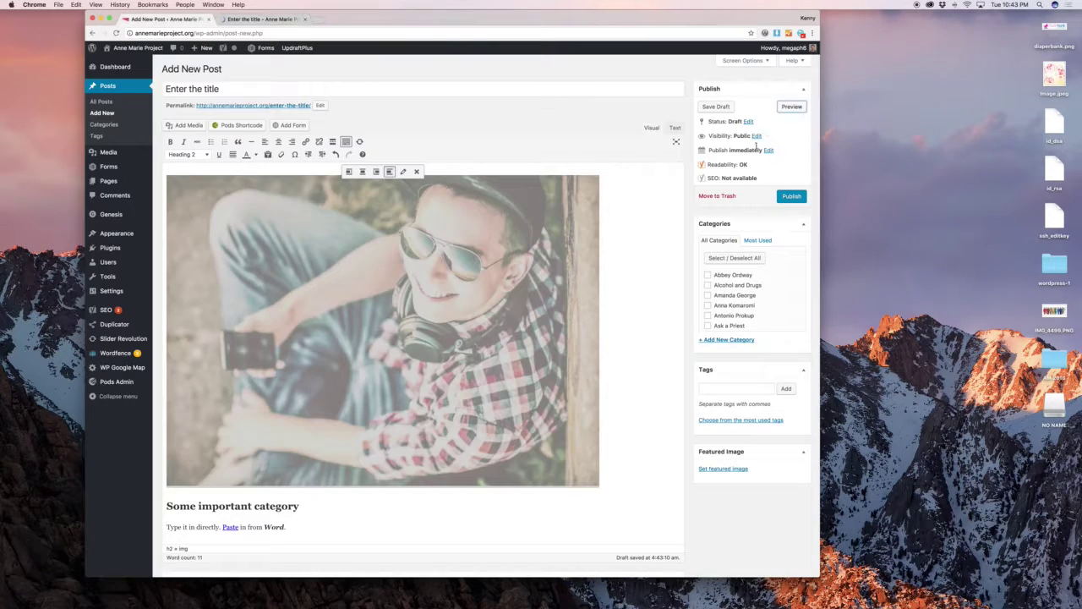
pyautogui.click(272, 19)
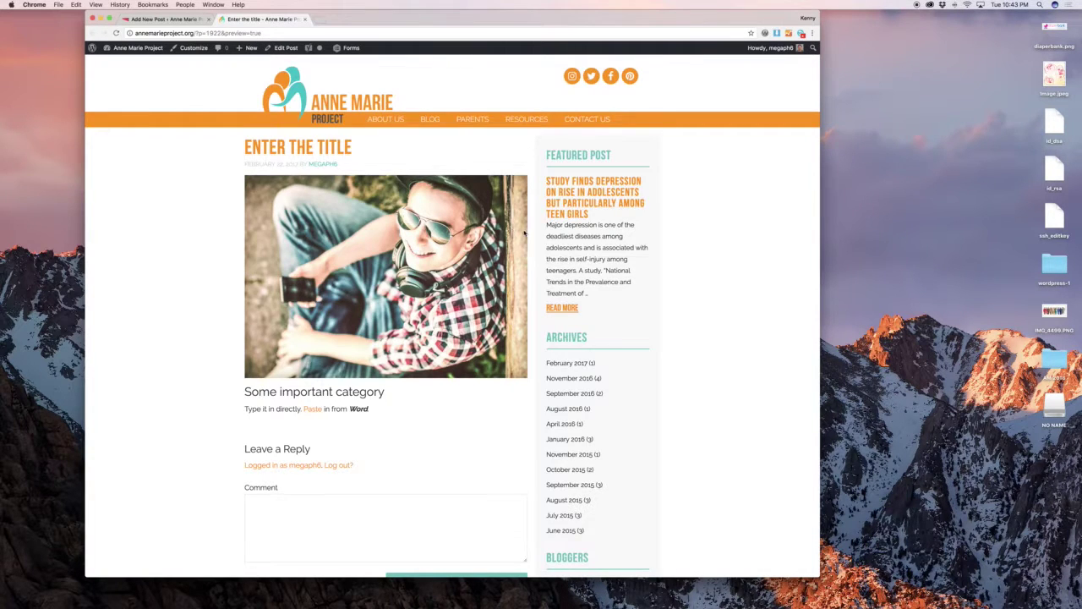
pyautogui.scroll(-2, 524, 233)
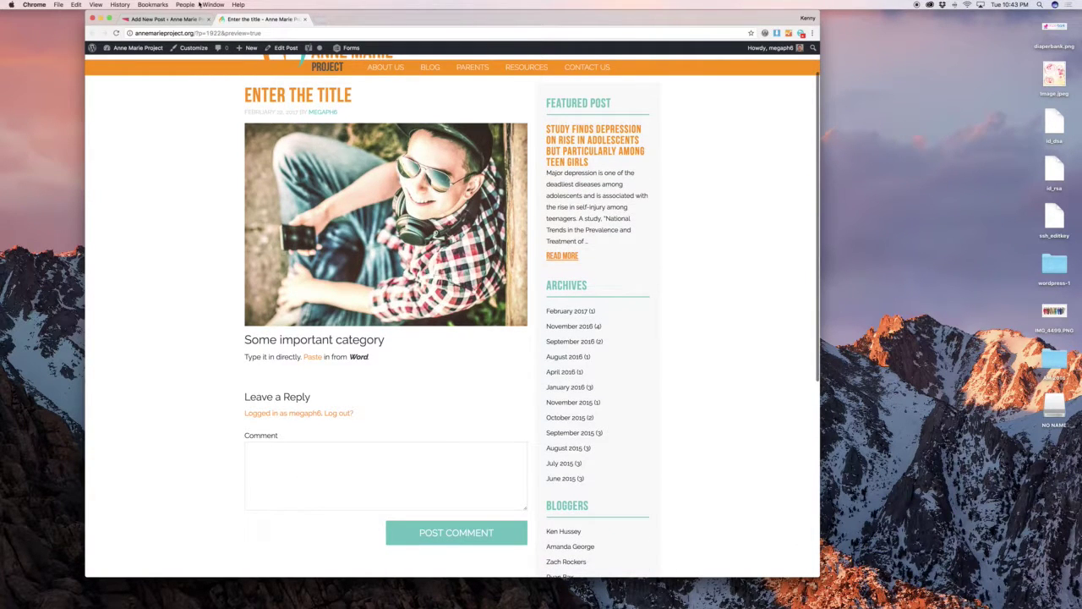
pyautogui.click(186, 19)
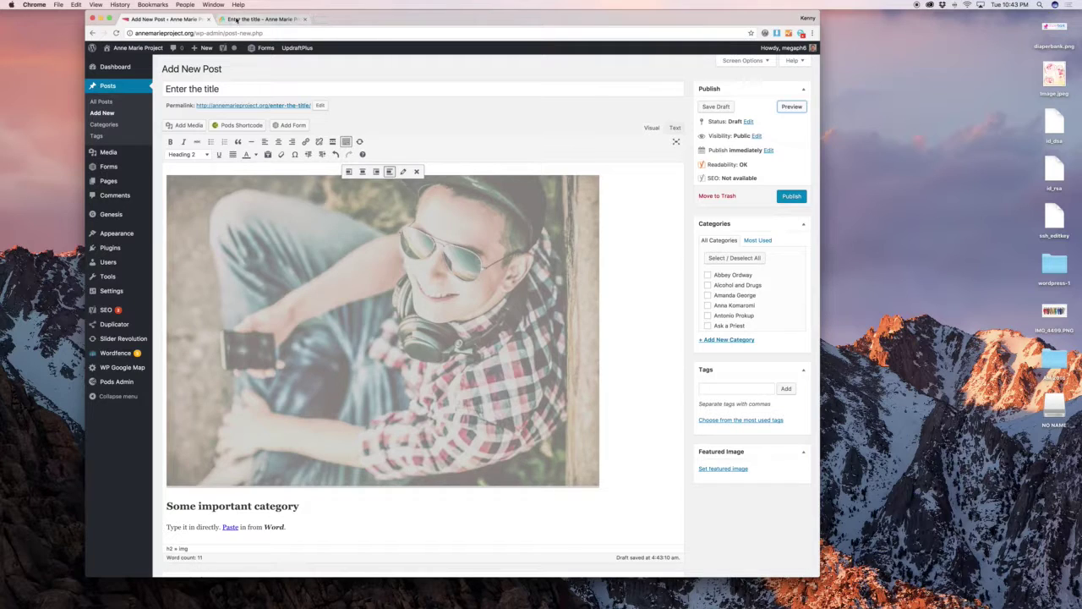
pyautogui.click(238, 18)
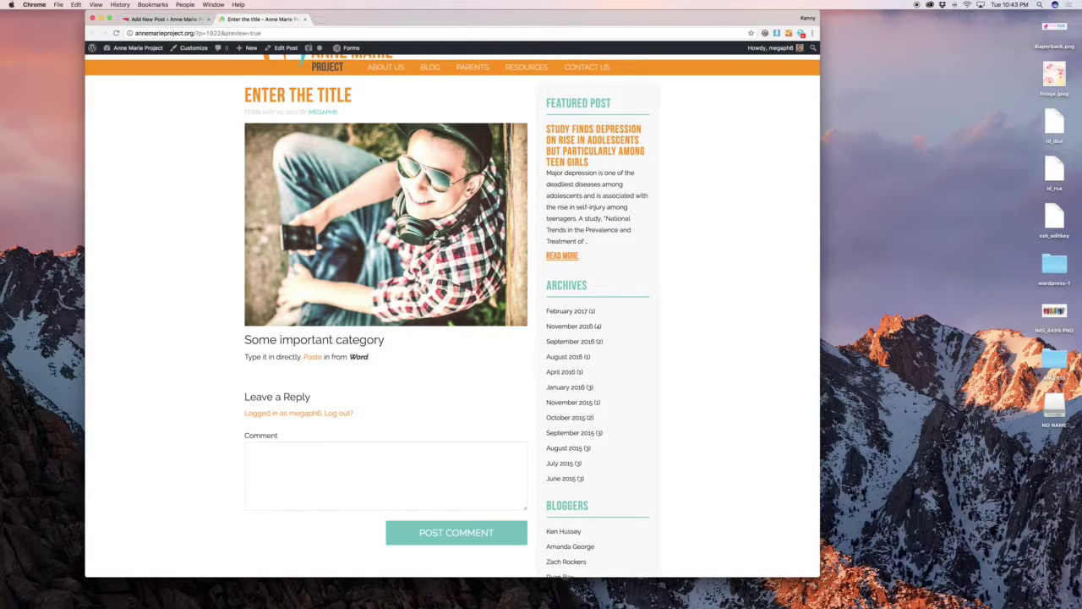
pyautogui.click(162, 19)
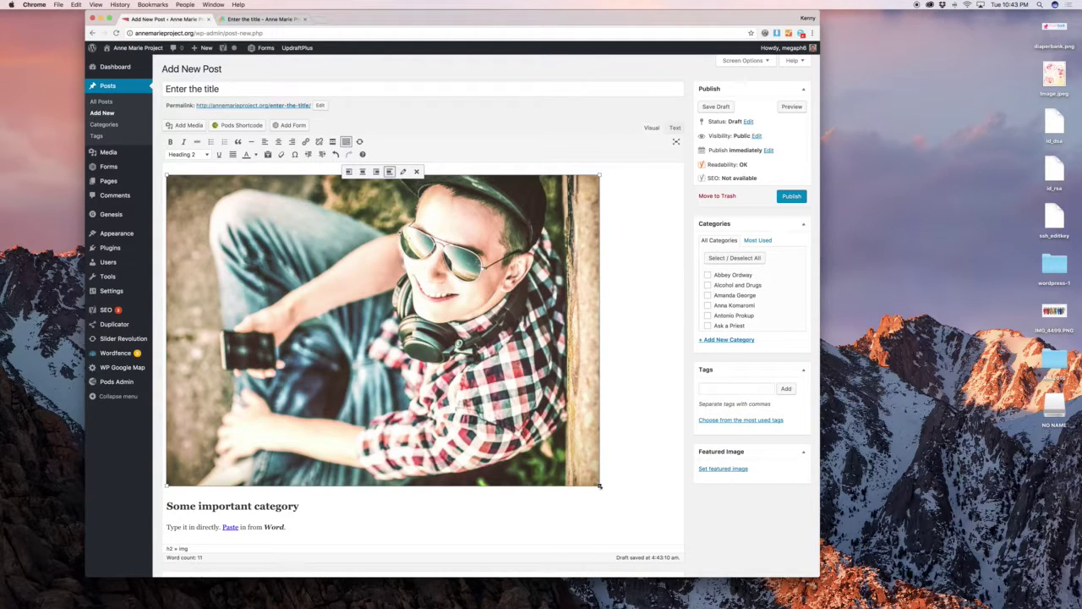
pyautogui.click(403, 171)
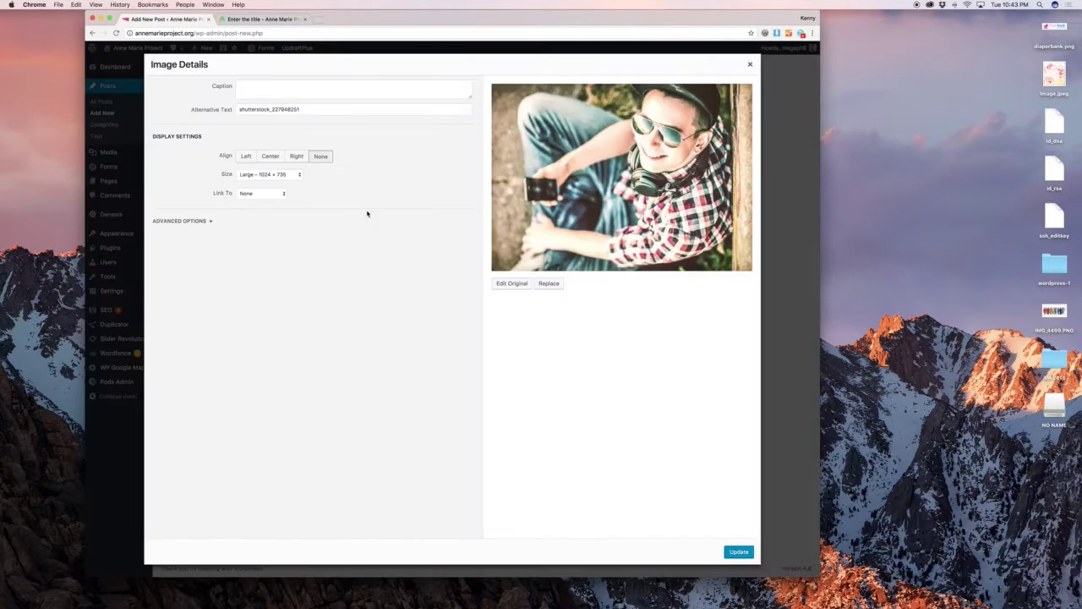
# Set the photo to a custom 500 × 359 size and check it in the preview.
pyautogui.click(280, 175)
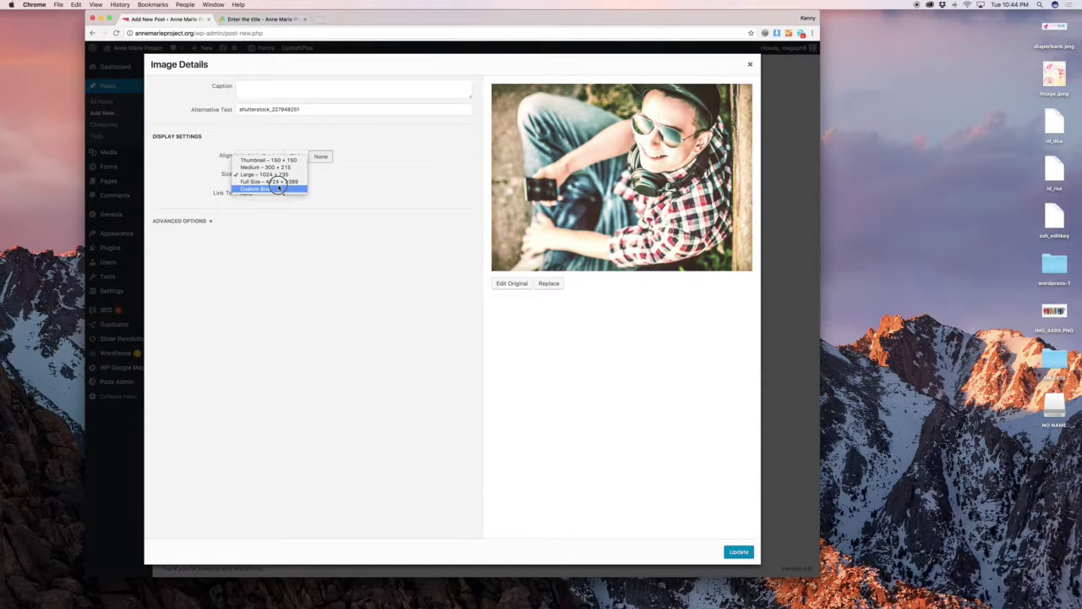
pyautogui.click(278, 188)
pyautogui.doubleClick(246, 197)
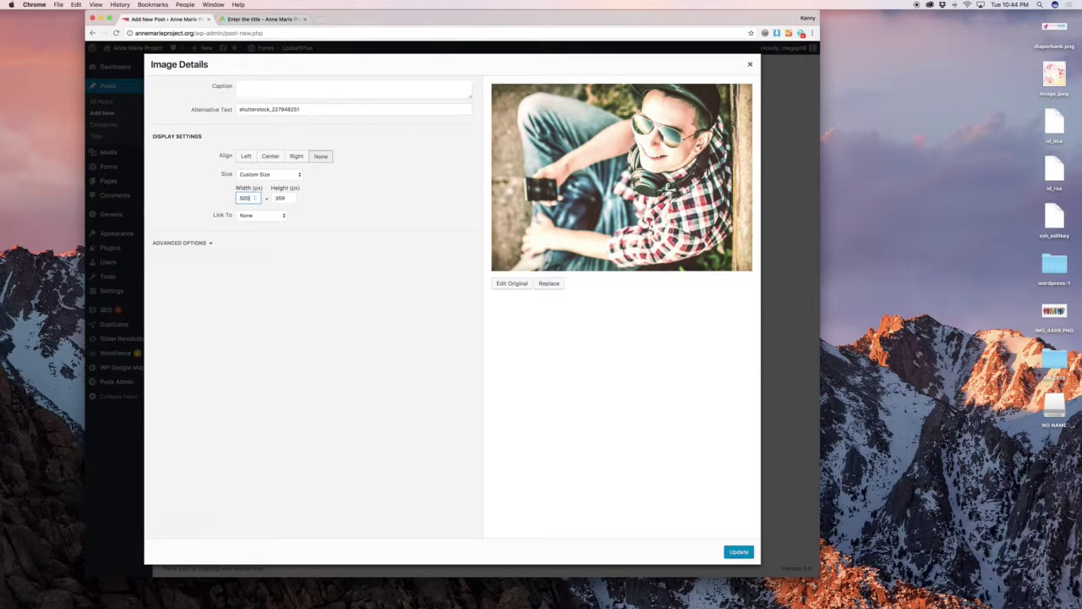
pyautogui.press('Tab')
pyautogui.click(738, 553)
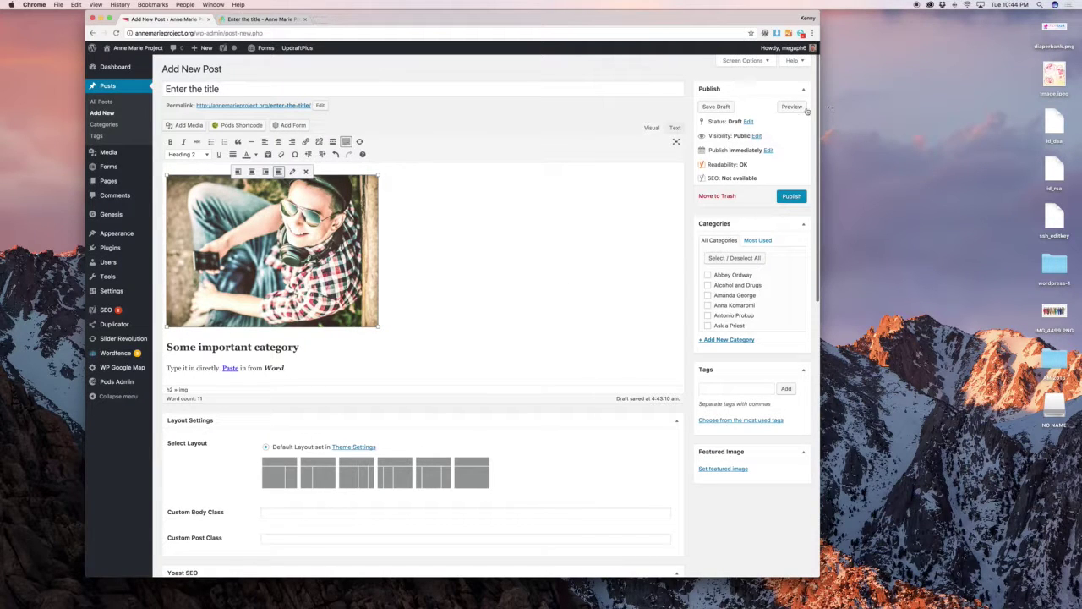
pyautogui.click(797, 108)
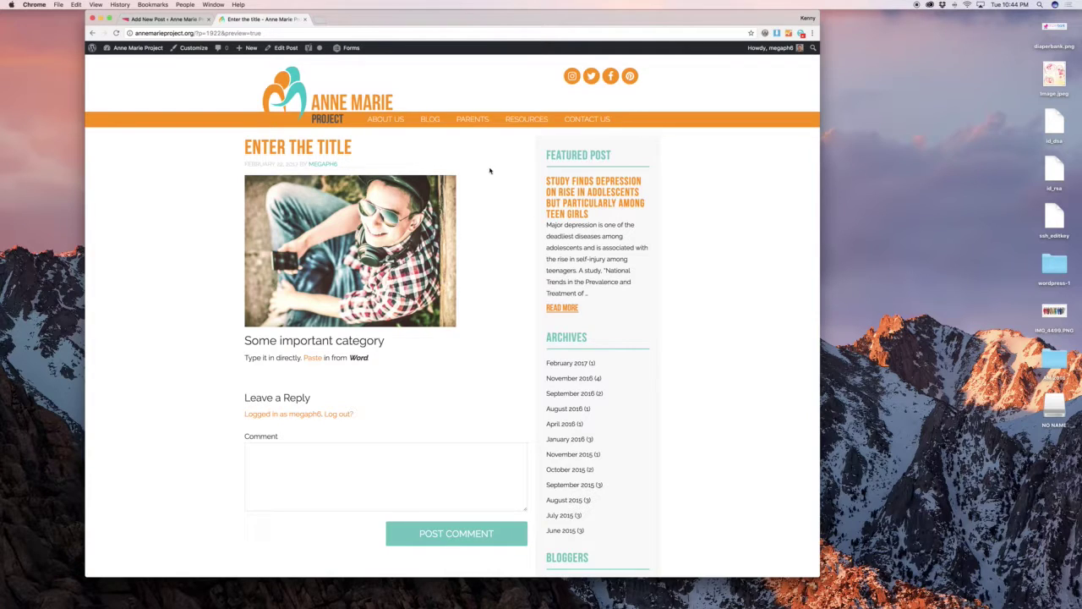
pyautogui.click(165, 18)
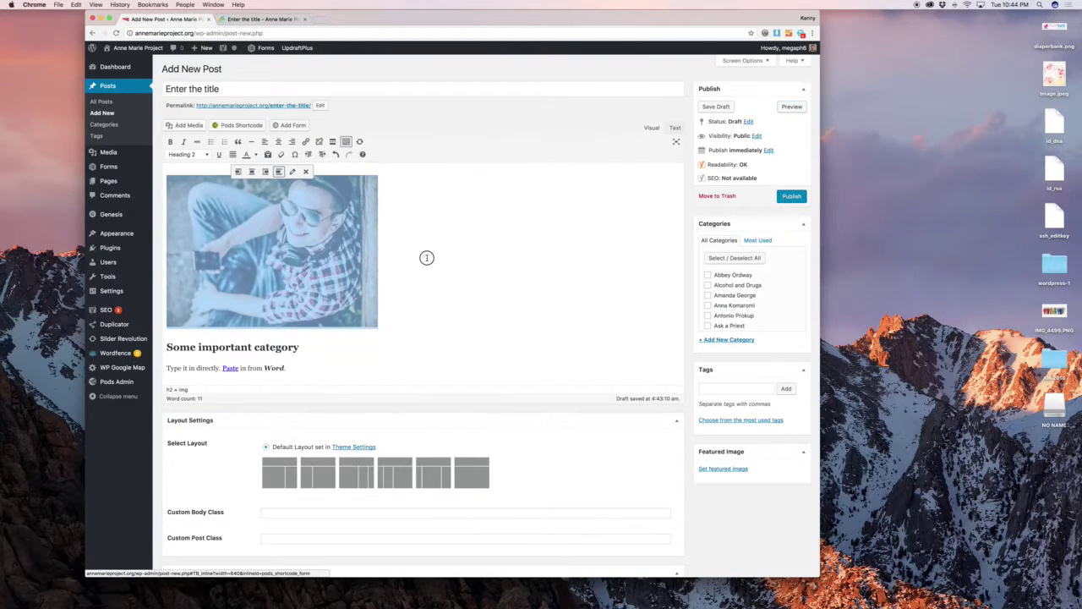
pyautogui.scroll(-1, 398, 260)
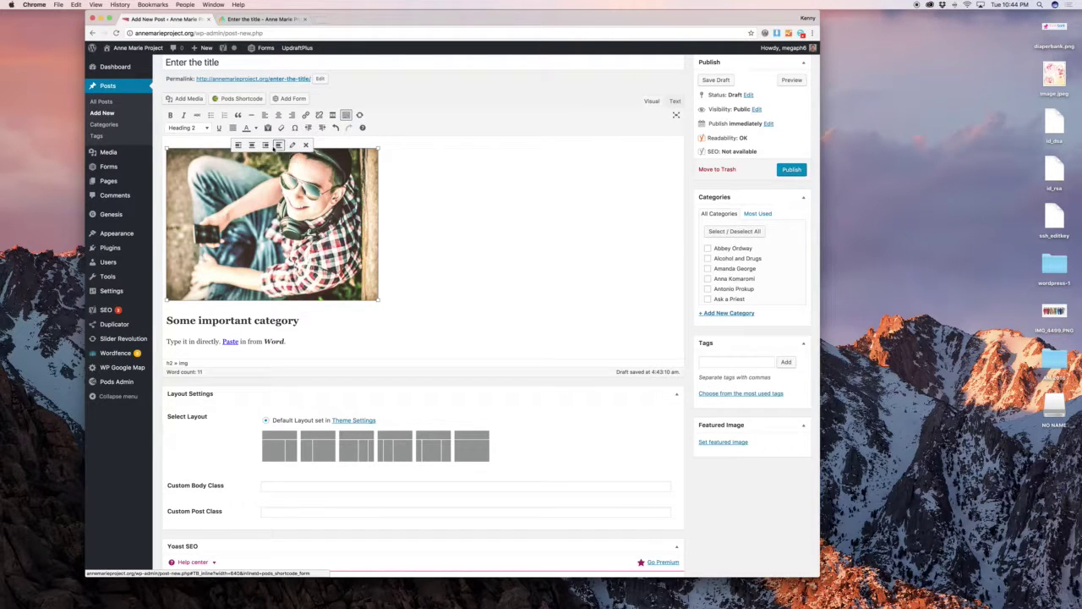
# Left-align the photo, change it to Medium 300 × 215, and preview the wrapped text.
pyautogui.click(237, 144)
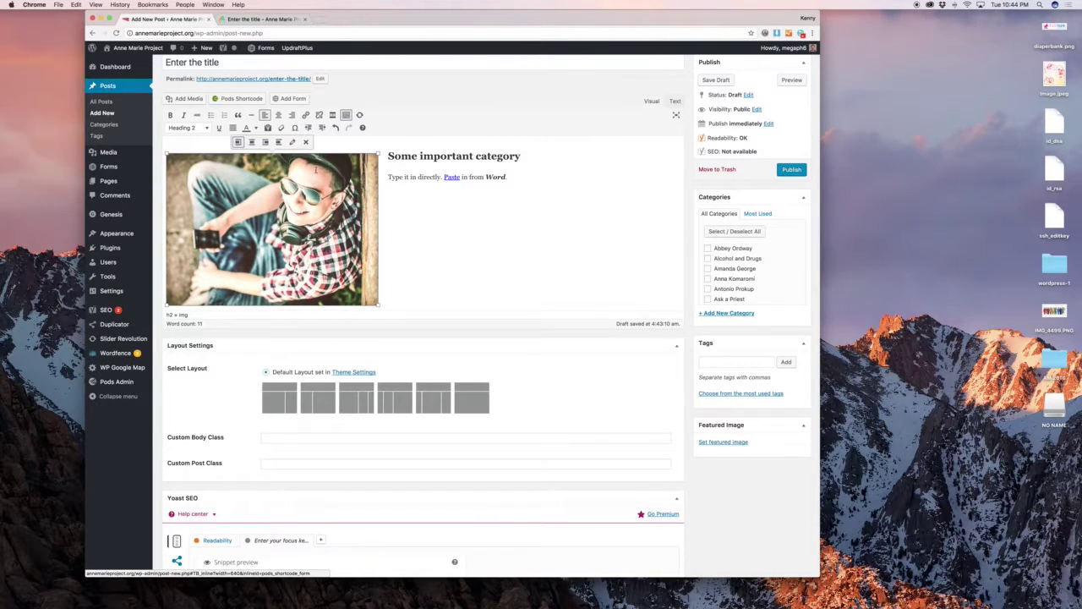
pyautogui.click(417, 177)
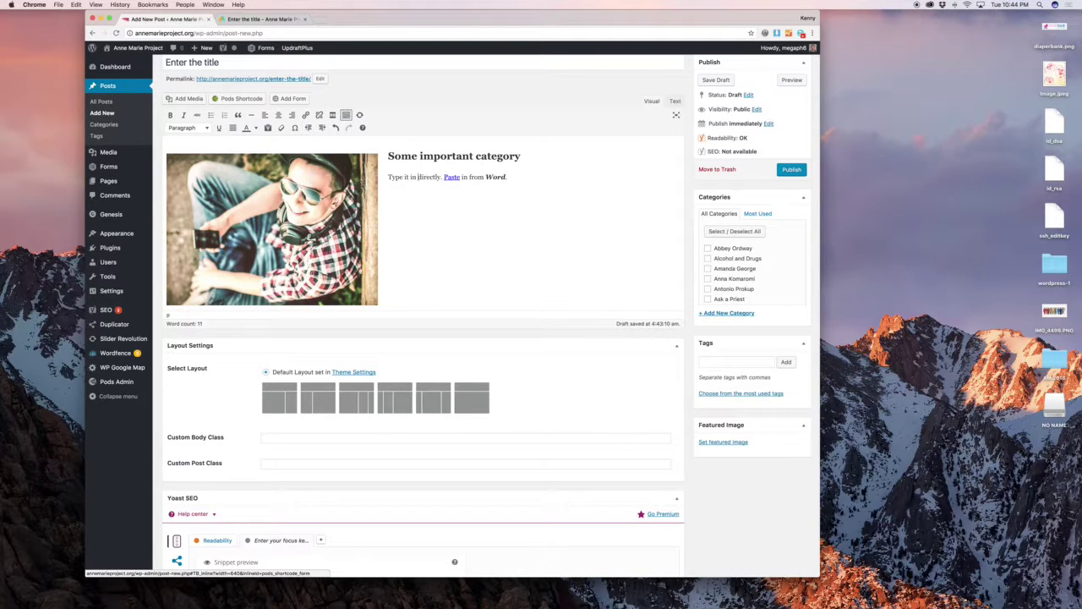
pyautogui.click(287, 178)
pyautogui.click(293, 145)
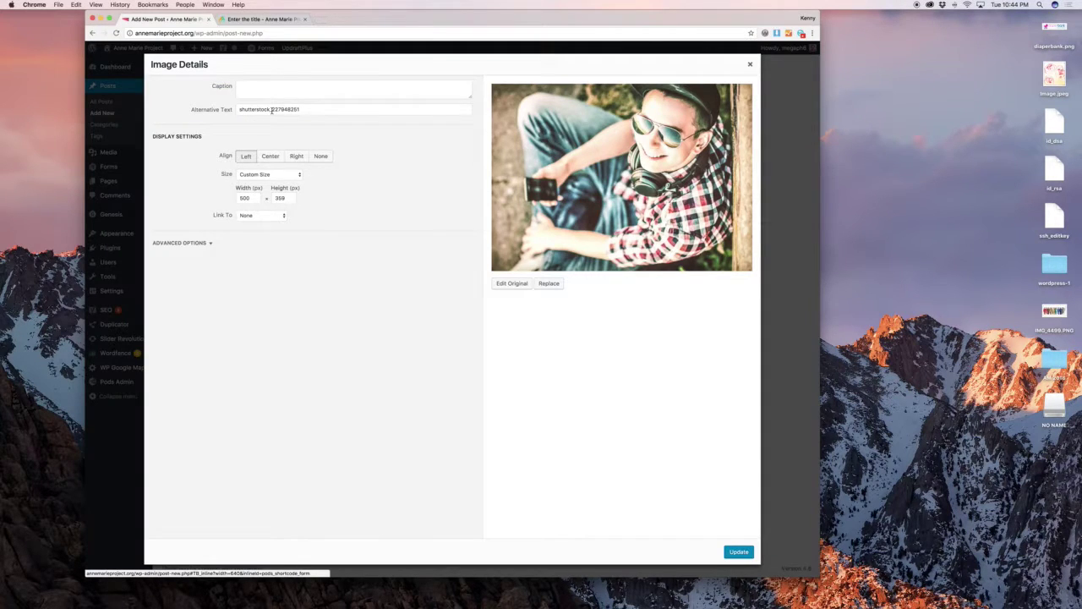
pyautogui.click(266, 175)
pyautogui.click(264, 154)
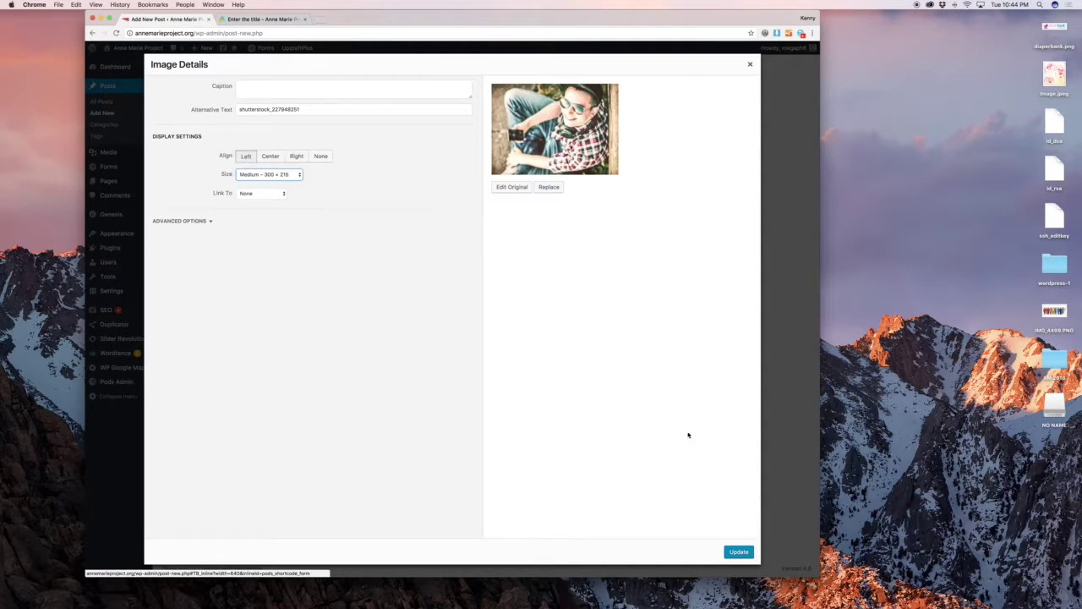
pyautogui.click(738, 551)
pyautogui.click(792, 79)
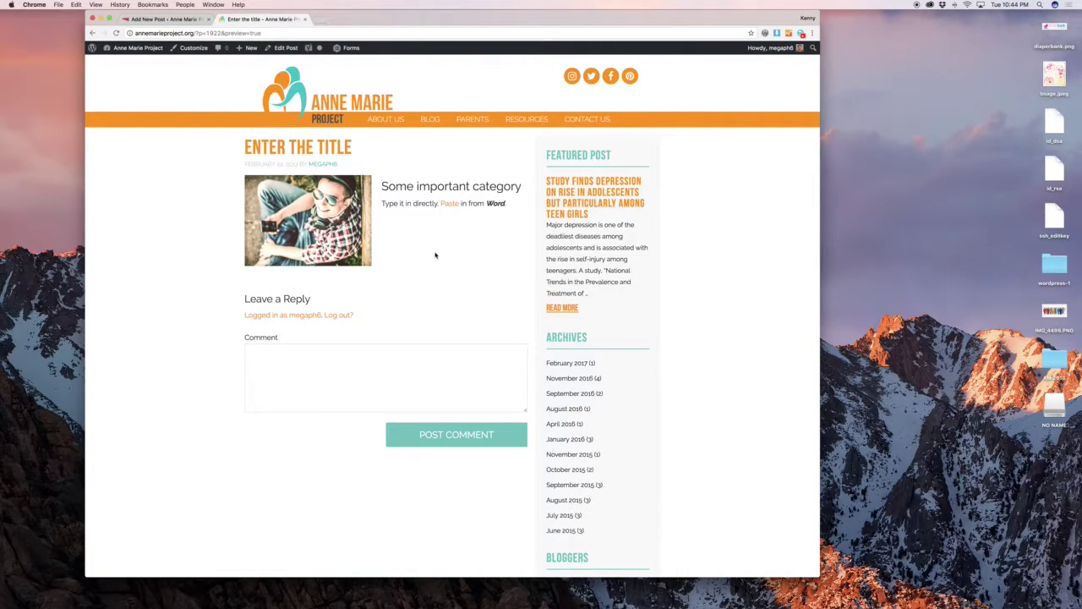
# File the post under the Relationships category.
pyautogui.press('super+1')
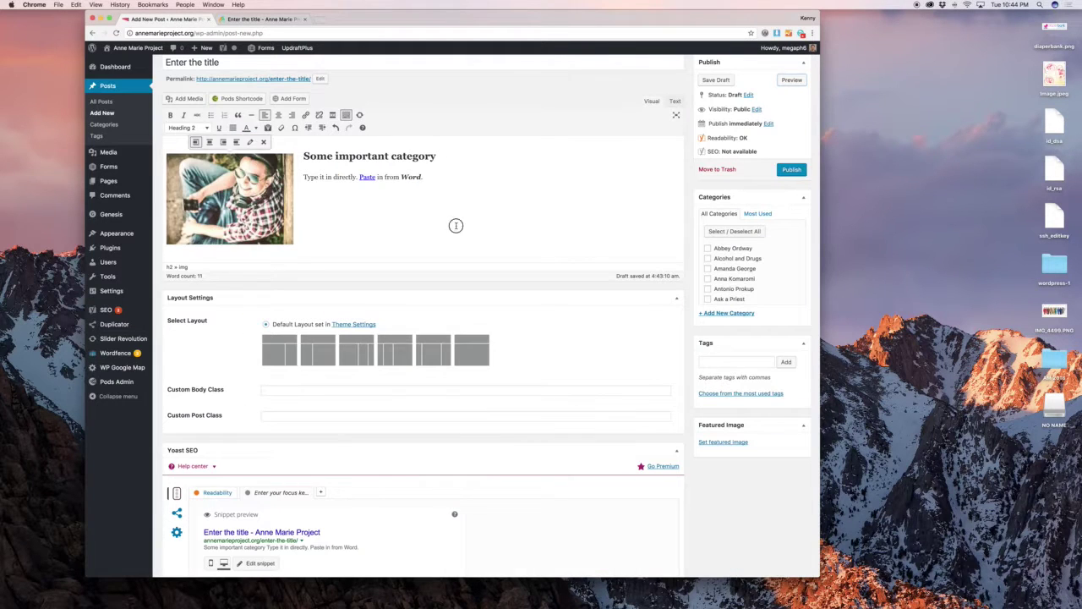
pyautogui.scroll(-1, 643, 226)
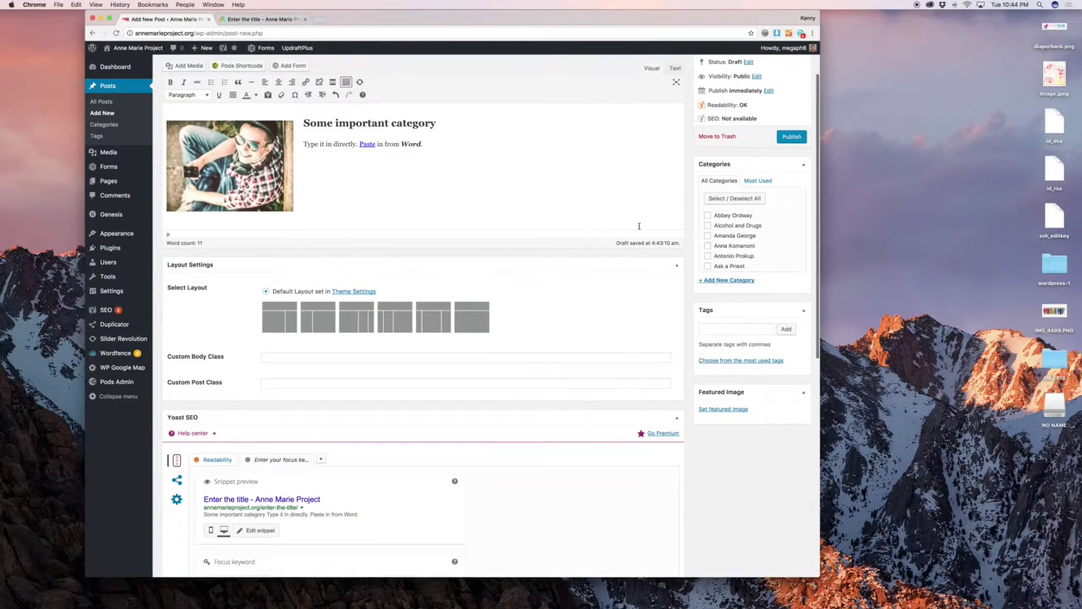
pyautogui.scroll(-3, 744, 237)
pyautogui.scroll(-4, 744, 237)
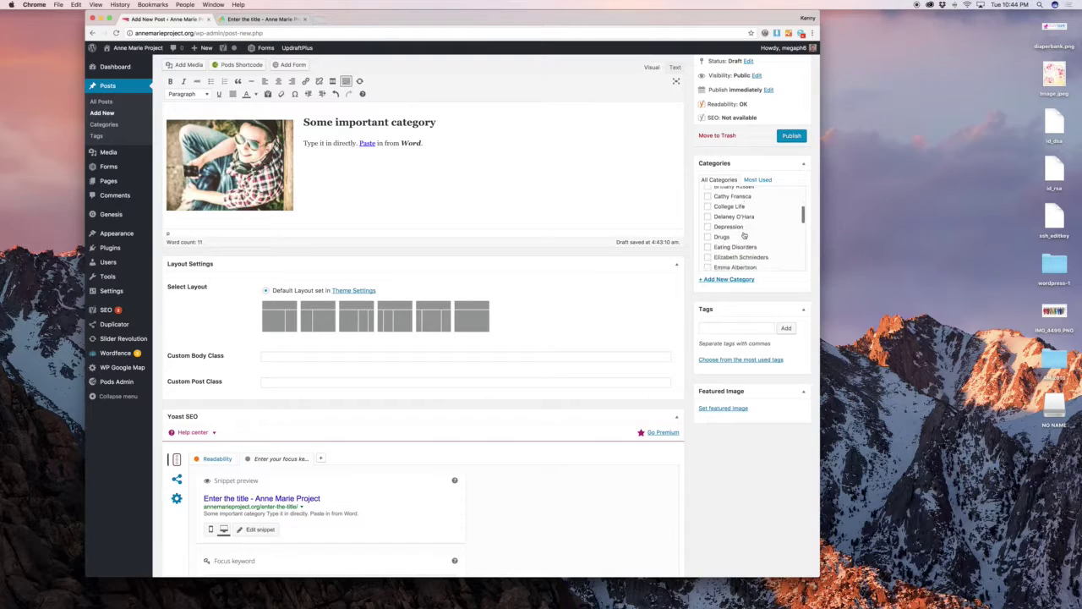
pyautogui.scroll(-3, 745, 236)
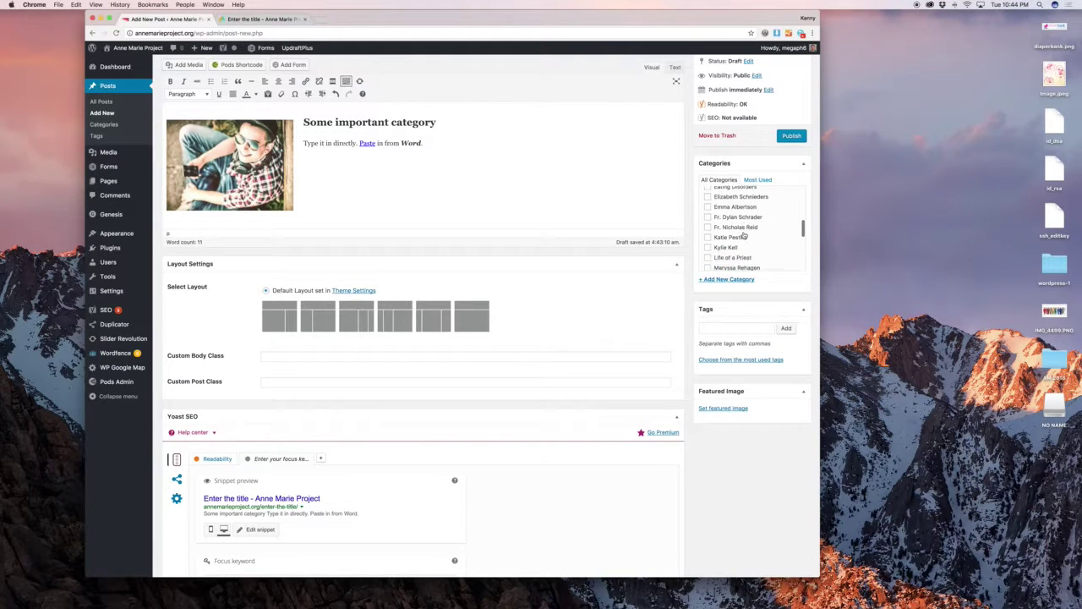
pyautogui.scroll(-4, 744, 235)
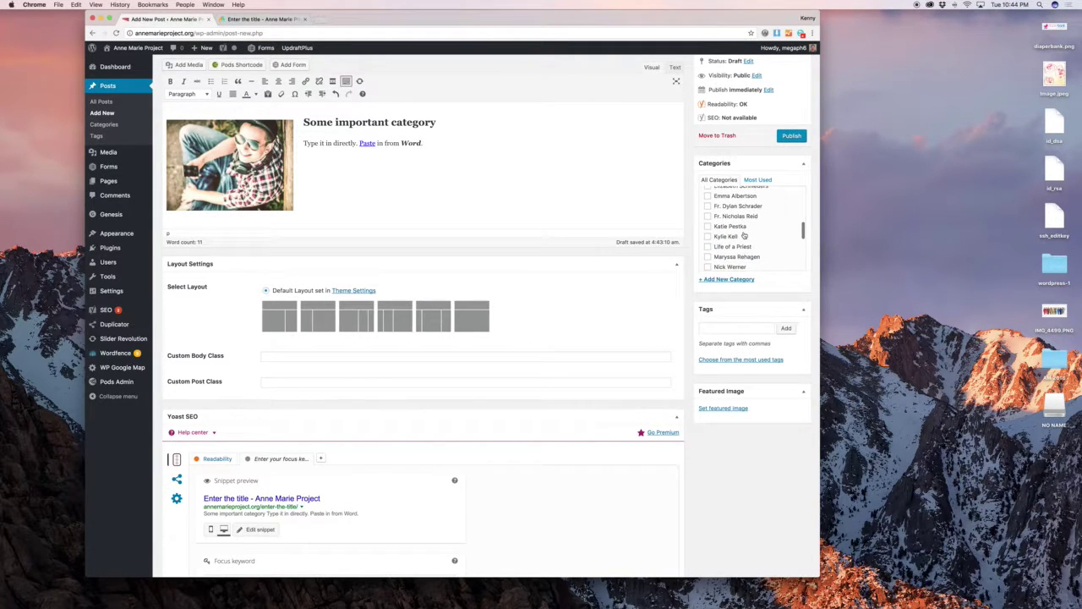
pyautogui.scroll(-2, 745, 236)
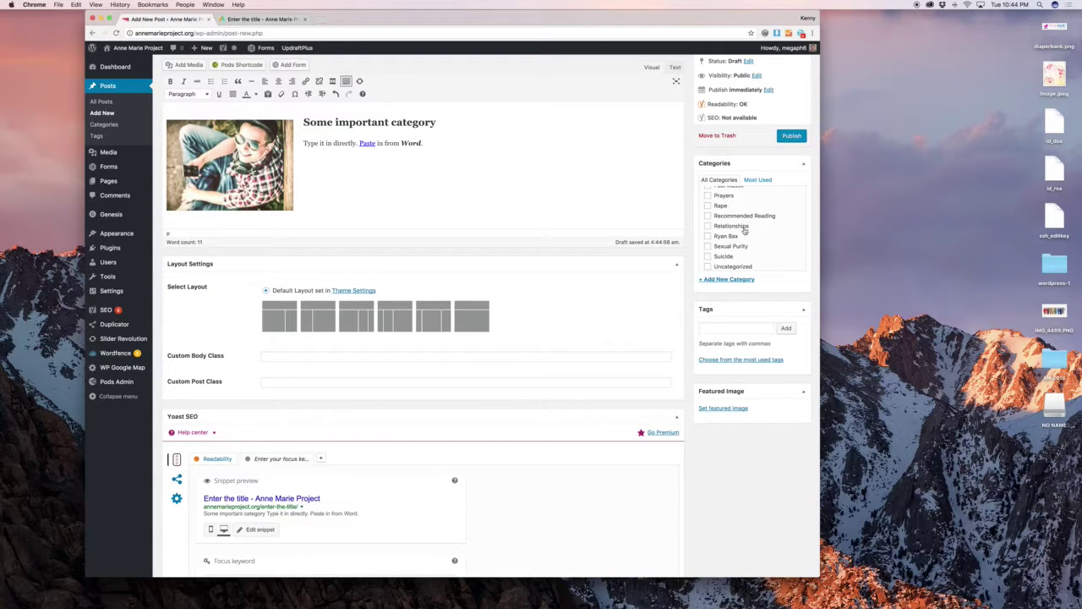
pyautogui.click(745, 229)
# Collapse the Yoast SEO and Layout Settings boxes and assign another author.
pyautogui.scroll(-3, 662, 328)
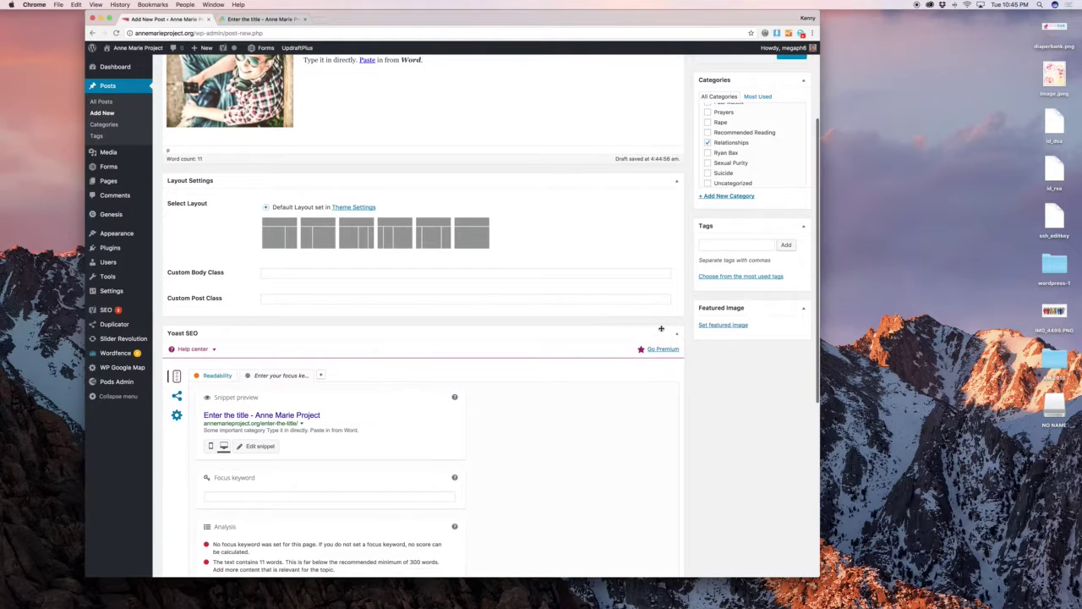
pyautogui.click(676, 334)
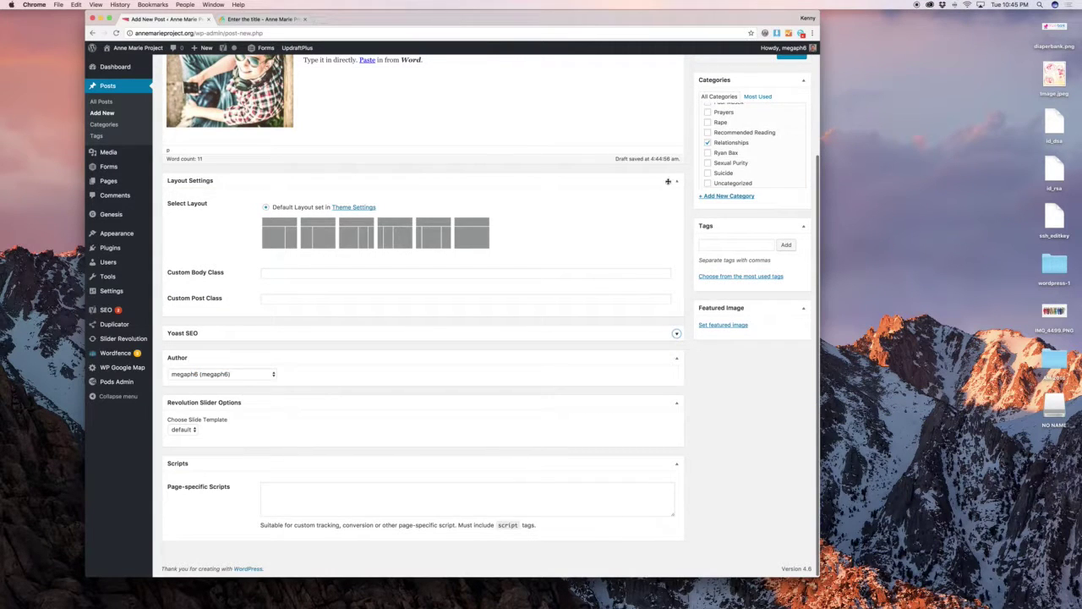
pyautogui.click(668, 181)
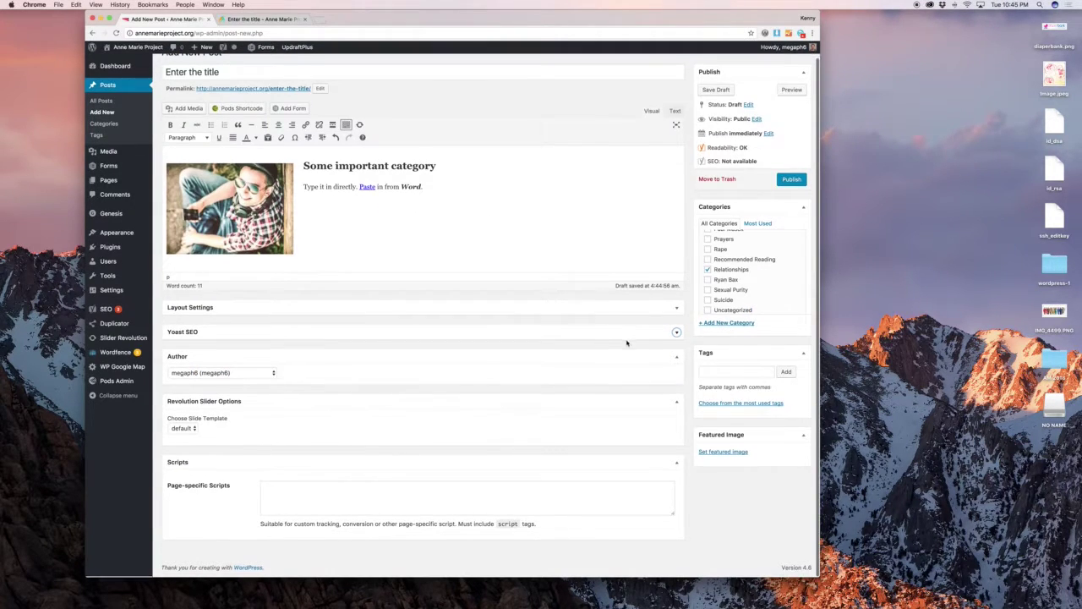
pyautogui.click(245, 373)
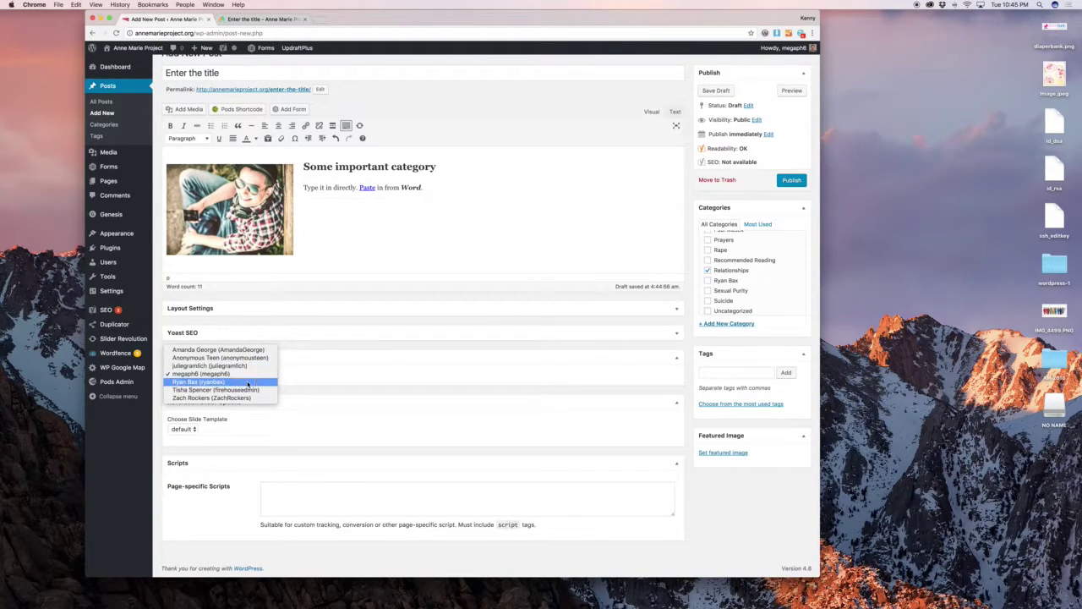
pyautogui.click(248, 382)
pyautogui.click(324, 345)
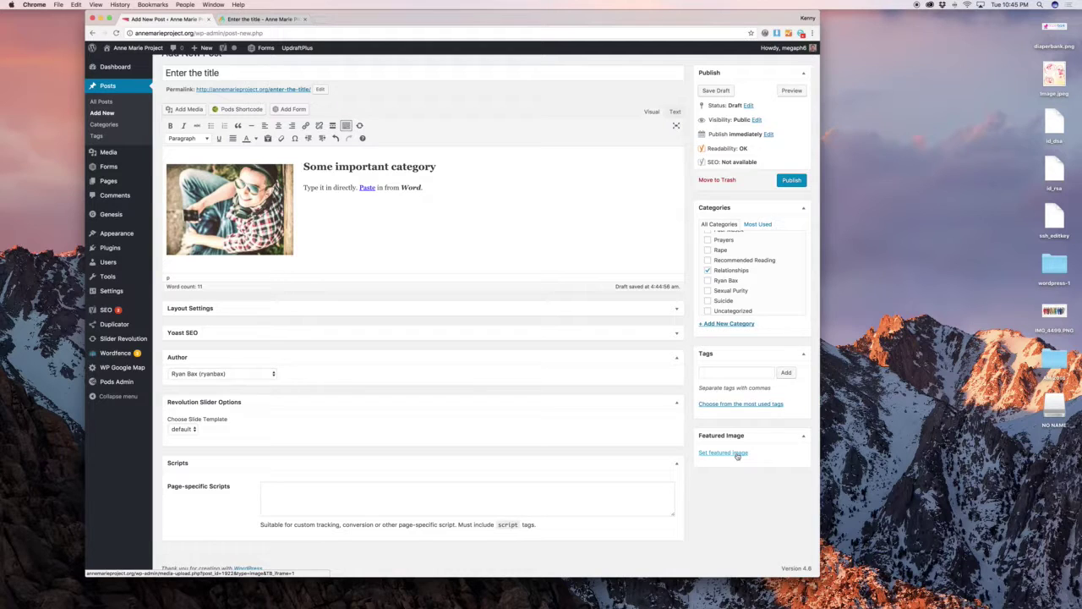
# Set leaves.jpg as the post's featured image.
pyautogui.click(737, 455)
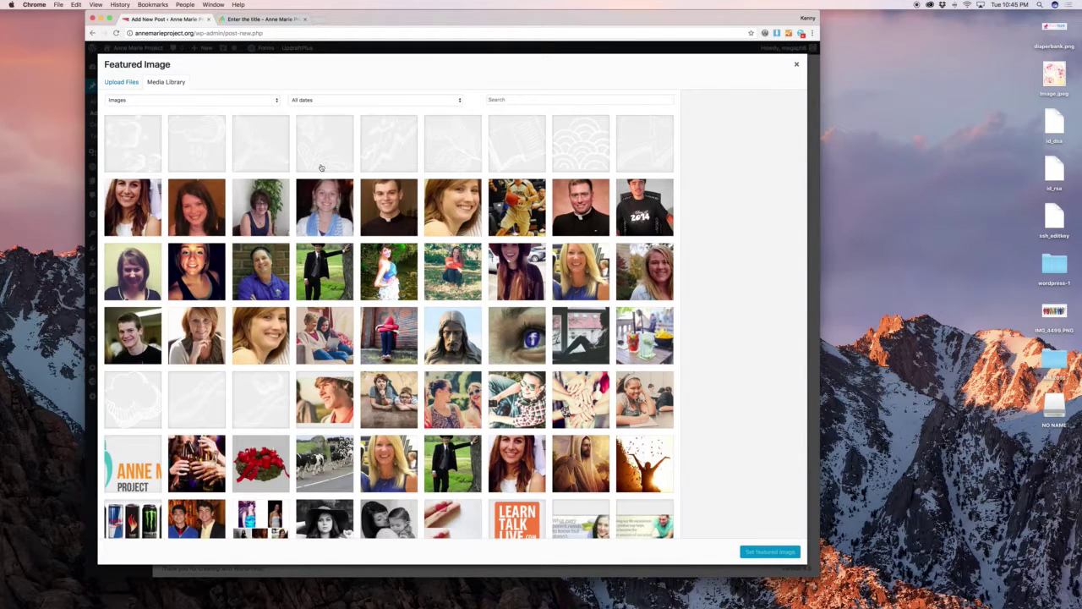
pyautogui.click(476, 265)
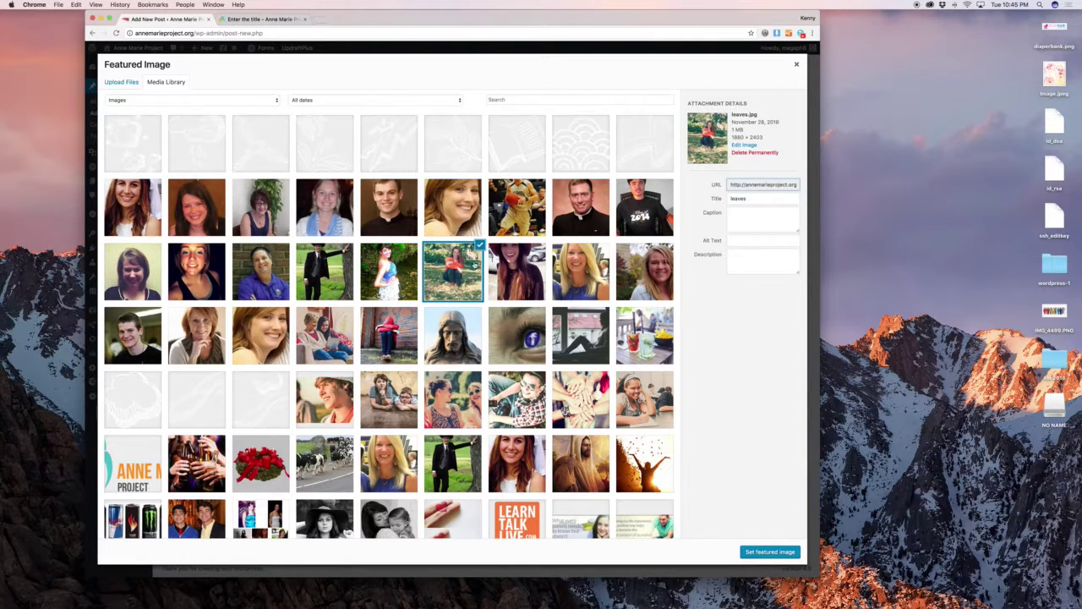
pyautogui.scroll(-1, 489, 267)
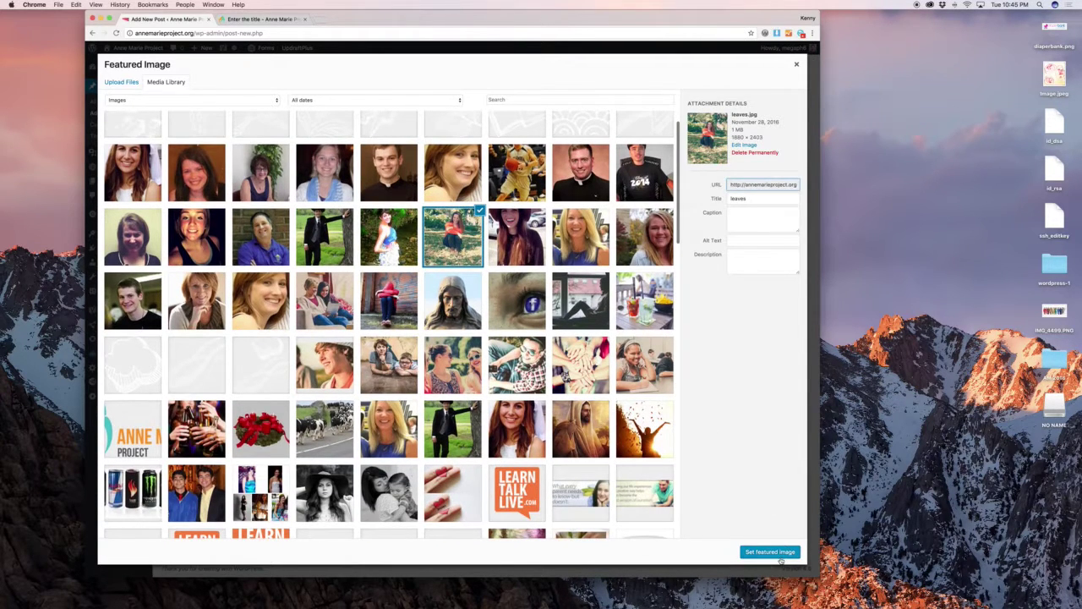
pyautogui.click(778, 556)
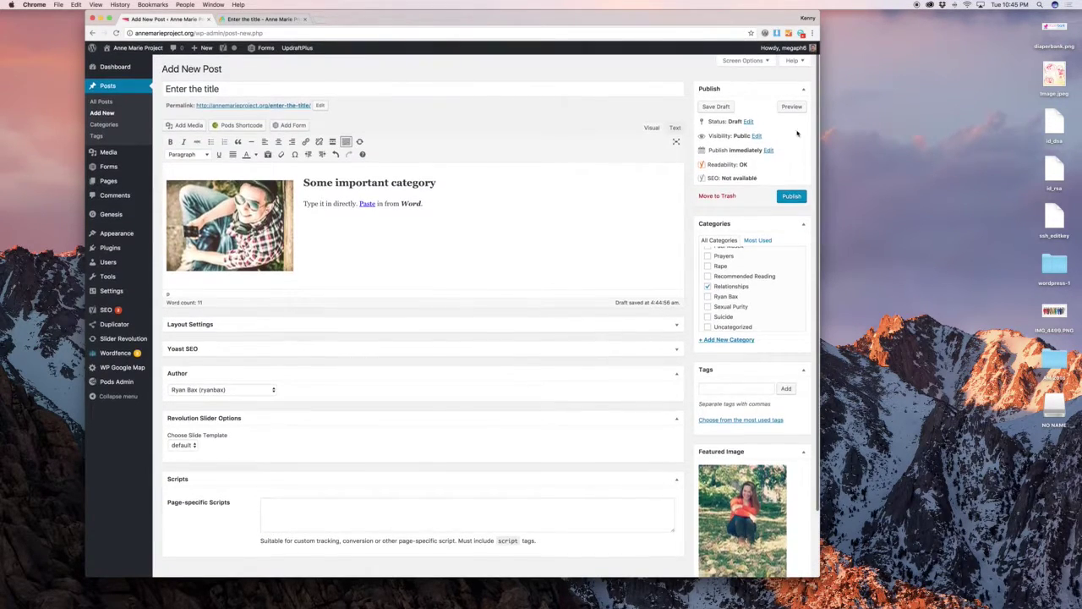
# Preview the post on the live site, then go to the home page.
pyautogui.click(792, 107)
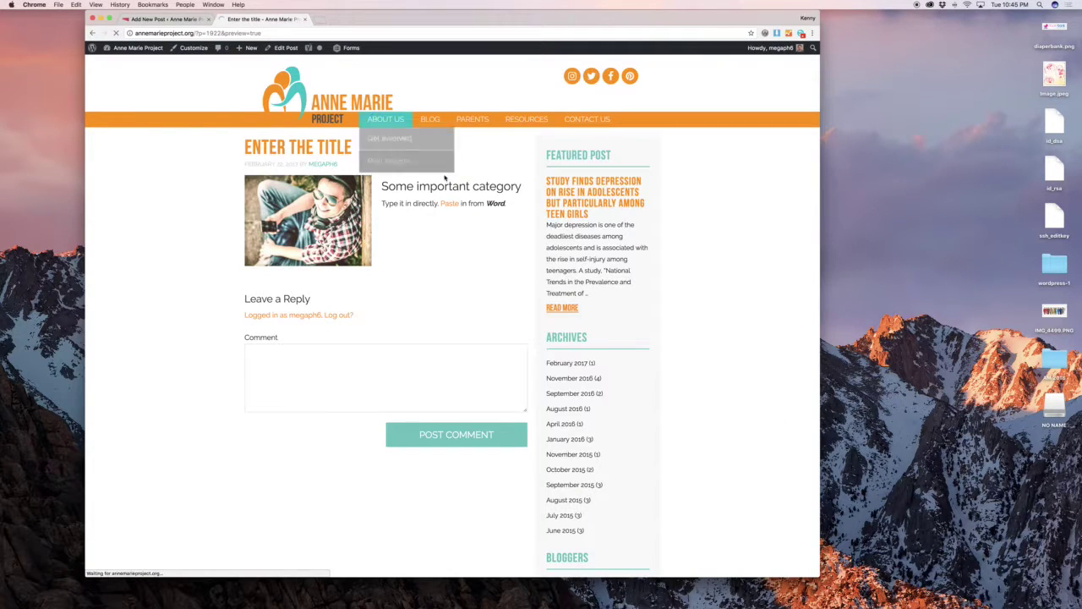
pyautogui.scroll(-2, 173, 202)
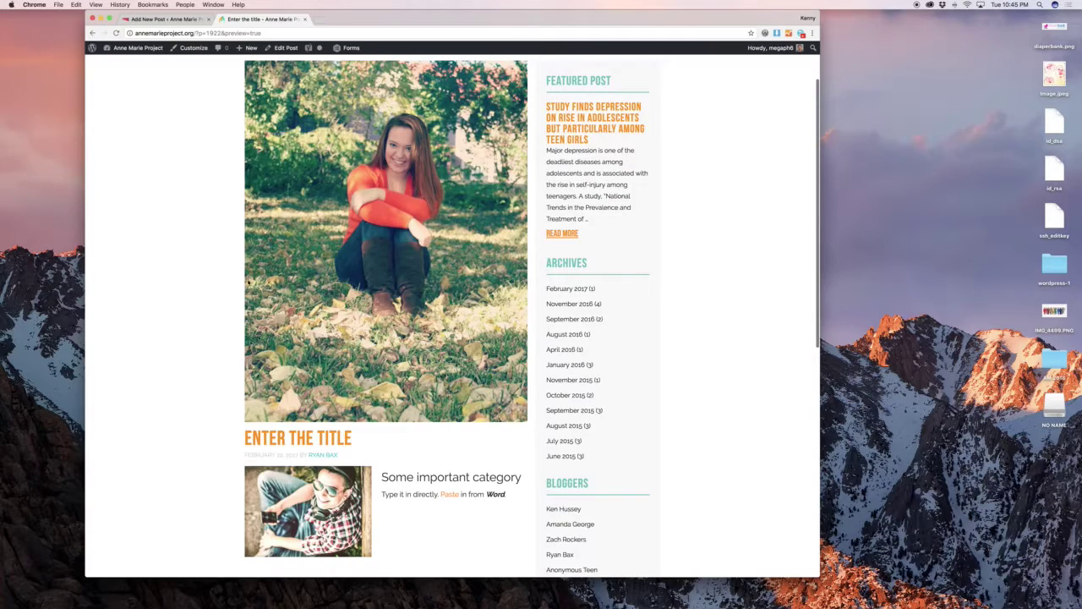
pyautogui.scroll(2, 301, 263)
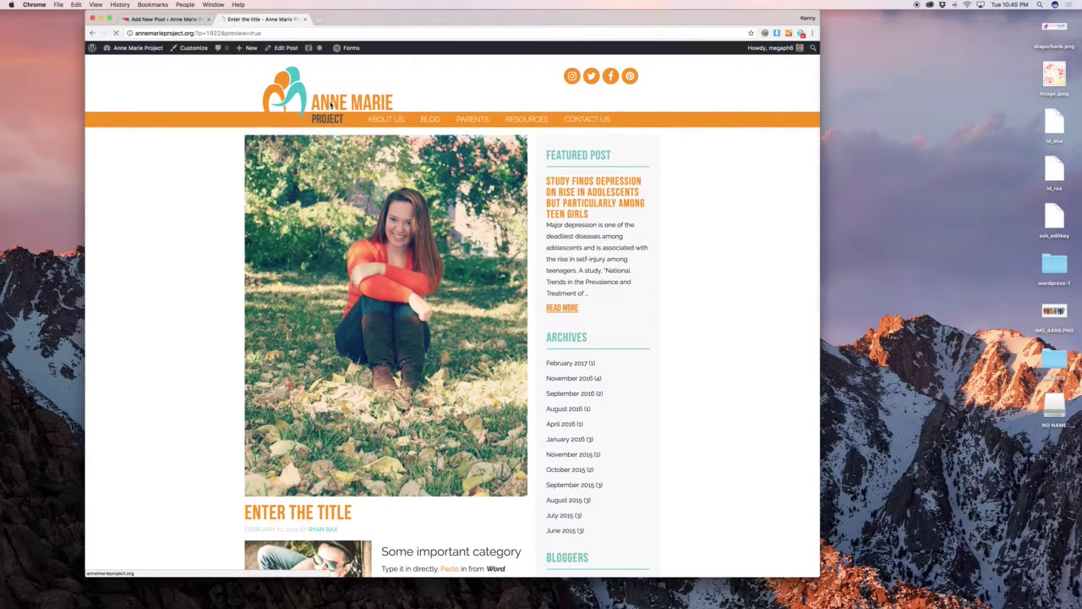
pyautogui.click(331, 103)
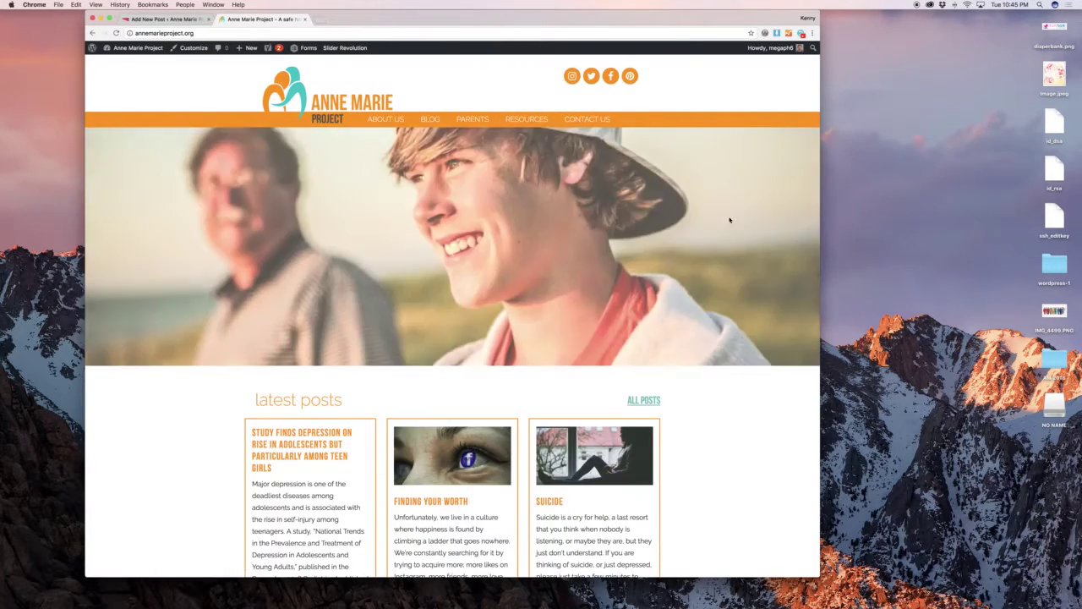
# Open the depression study post from the latest posts, then go back to the home page.
pyautogui.scroll(-5, 729, 220)
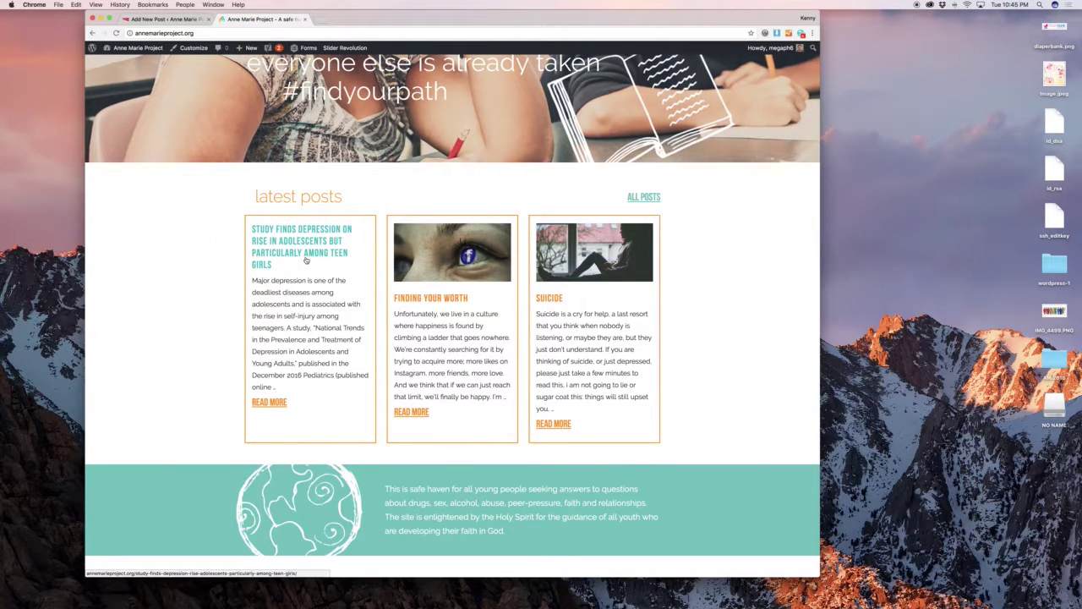
pyautogui.click(306, 261)
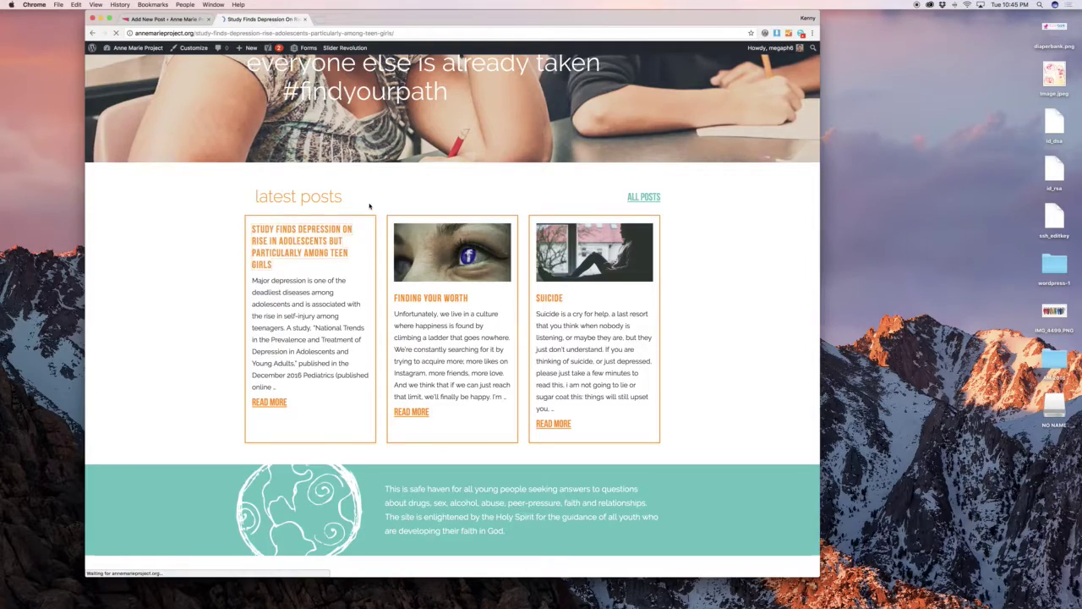
pyautogui.scroll(-10, 448, 211)
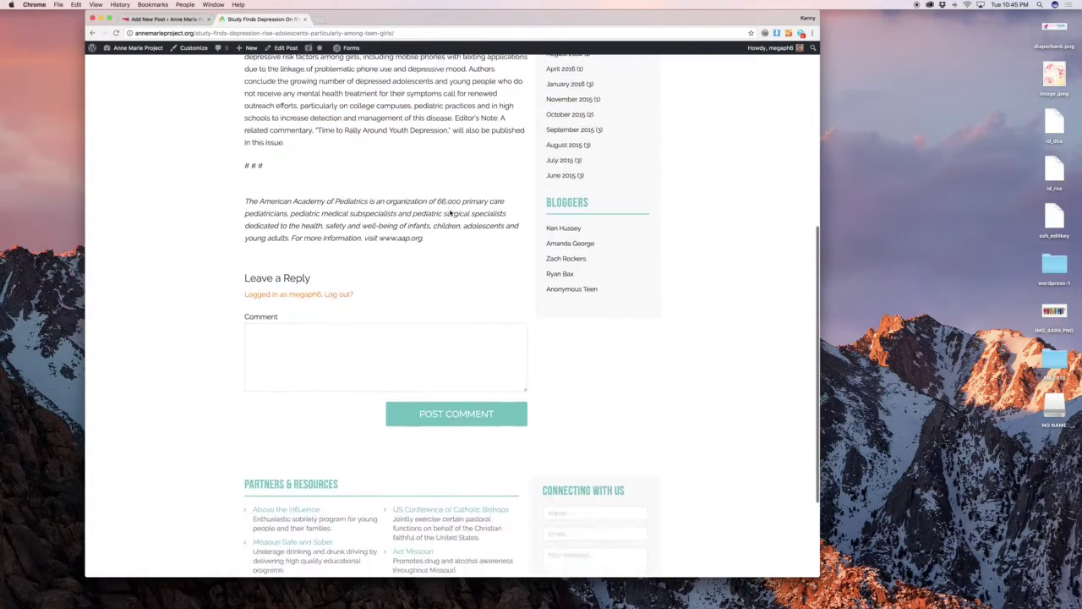
pyautogui.scroll(5, 450, 213)
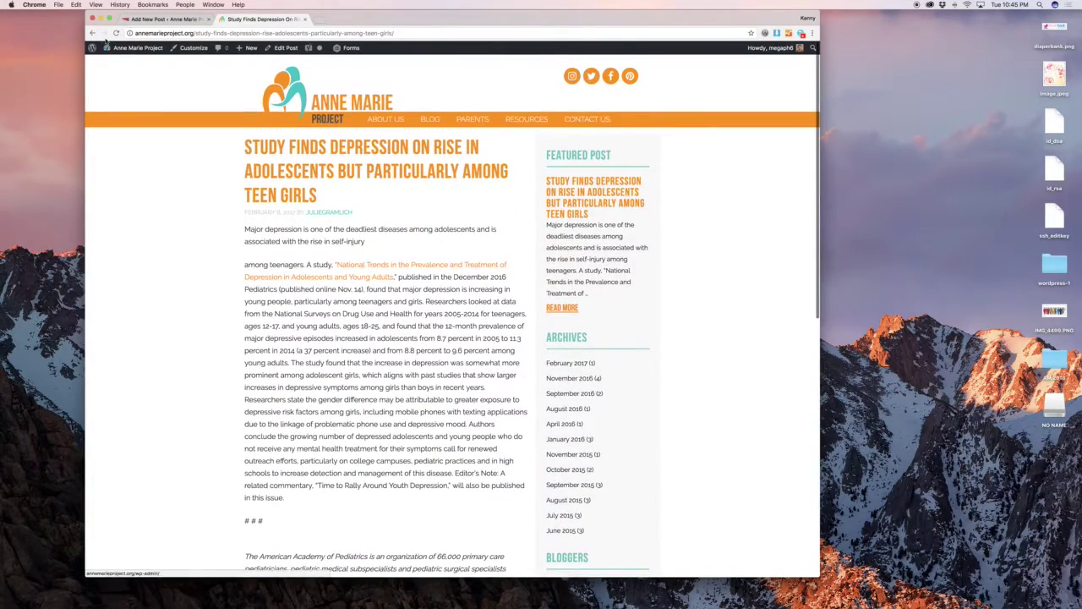
pyautogui.click(93, 33)
# Open the site's BLOG page and scroll through its post listing.
pyautogui.scroll(2, 419, 150)
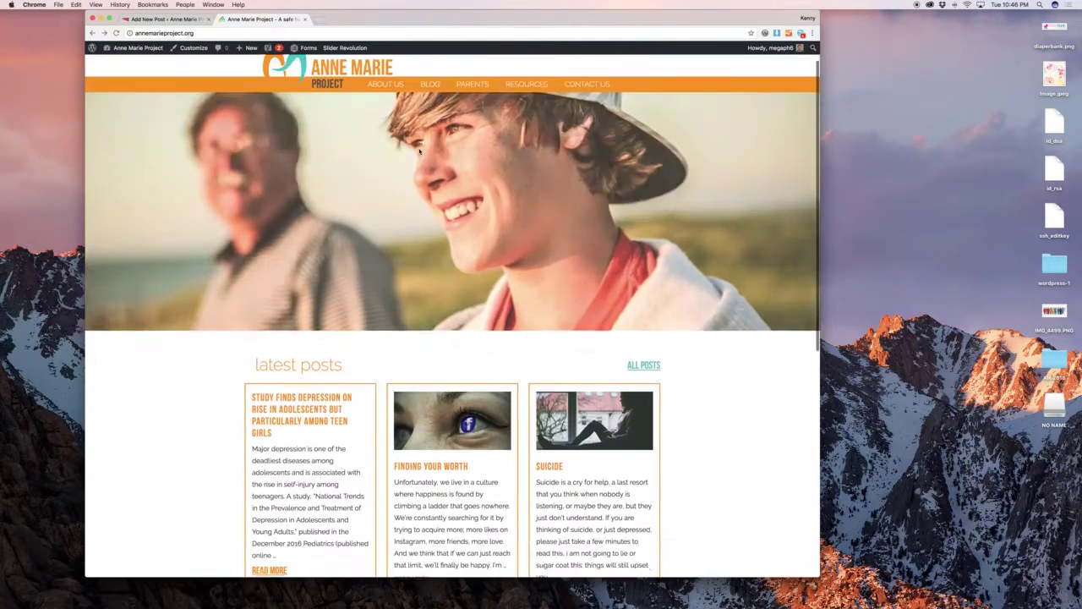
pyautogui.scroll(1, 419, 150)
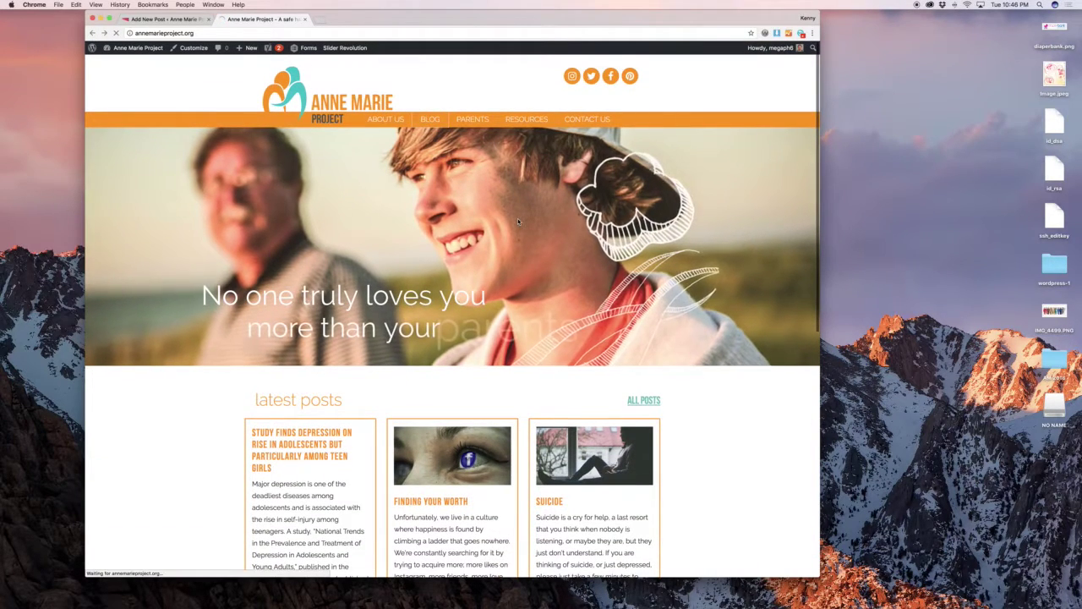
pyautogui.click(484, 218)
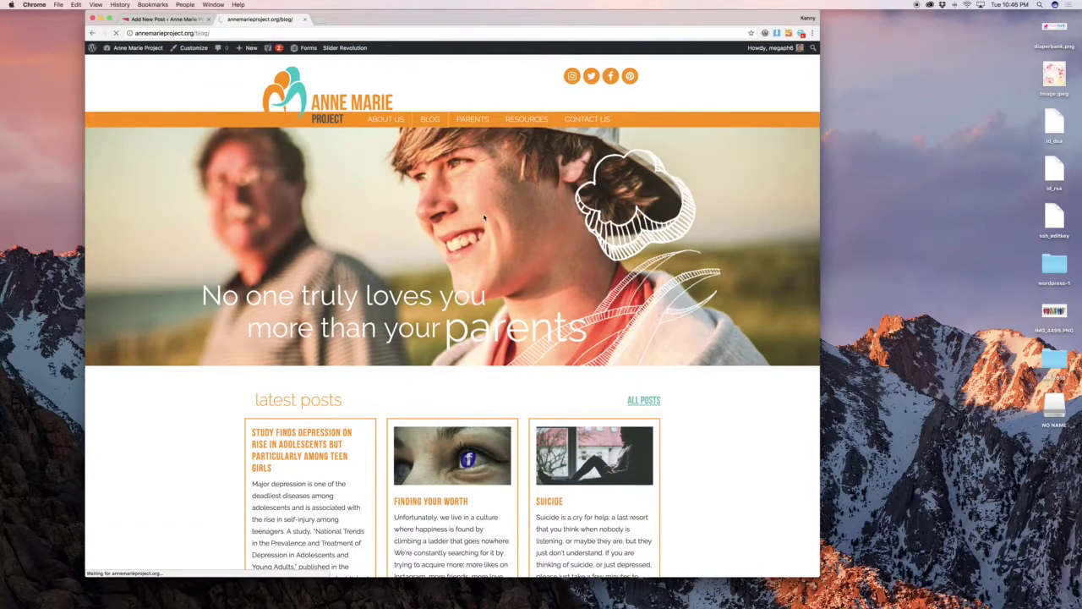
pyautogui.scroll(-3, 484, 218)
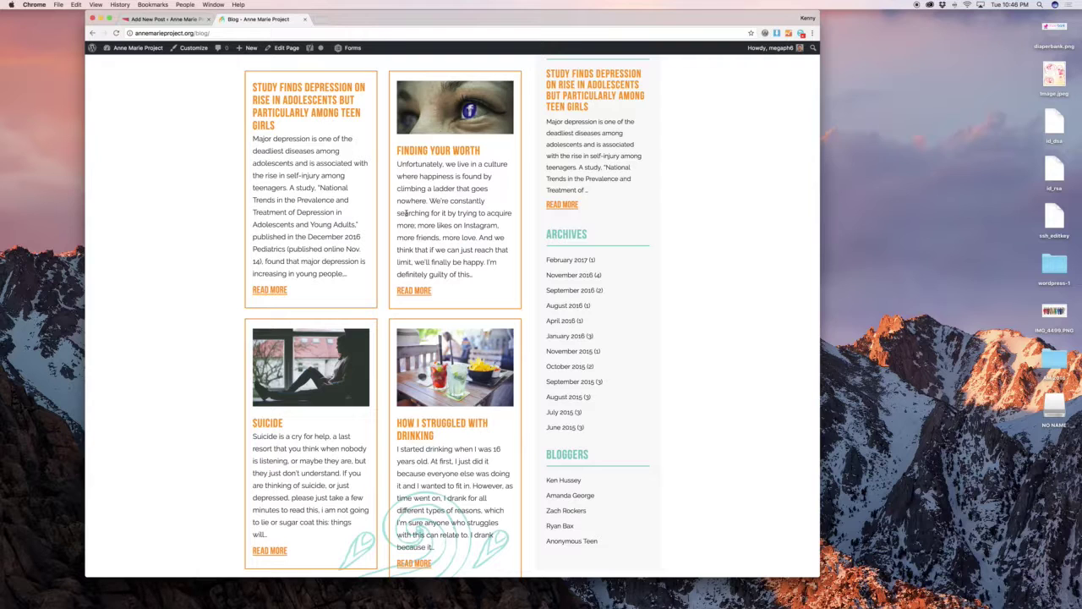
# Compare the Add New Post draft with the Blog page tab, ending back in the draft editor.
pyautogui.click(173, 18)
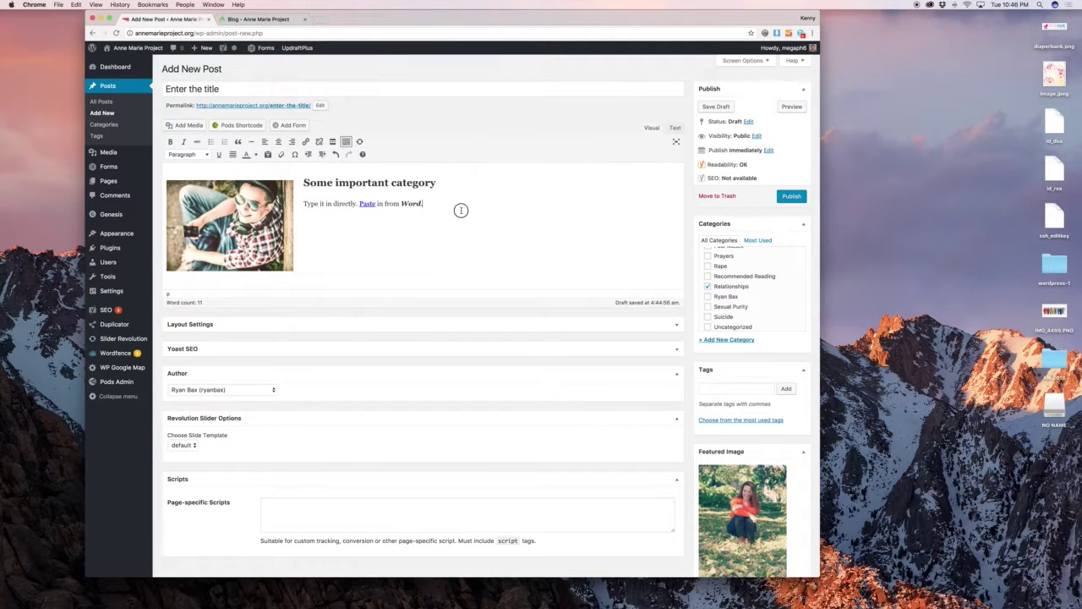
pyautogui.scroll(-3, 468, 210)
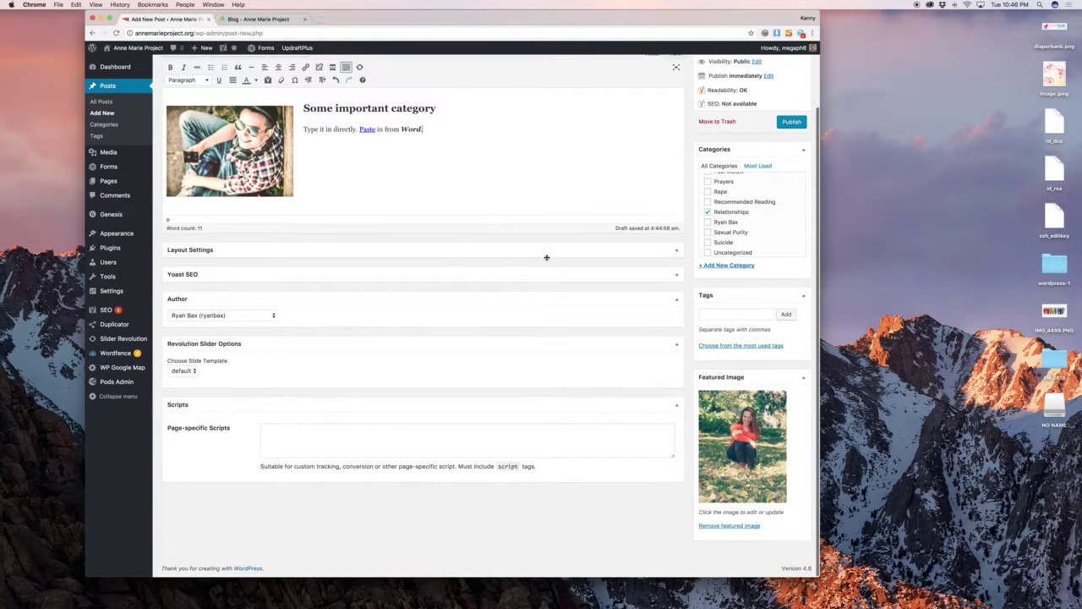
pyautogui.scroll(3, 546, 257)
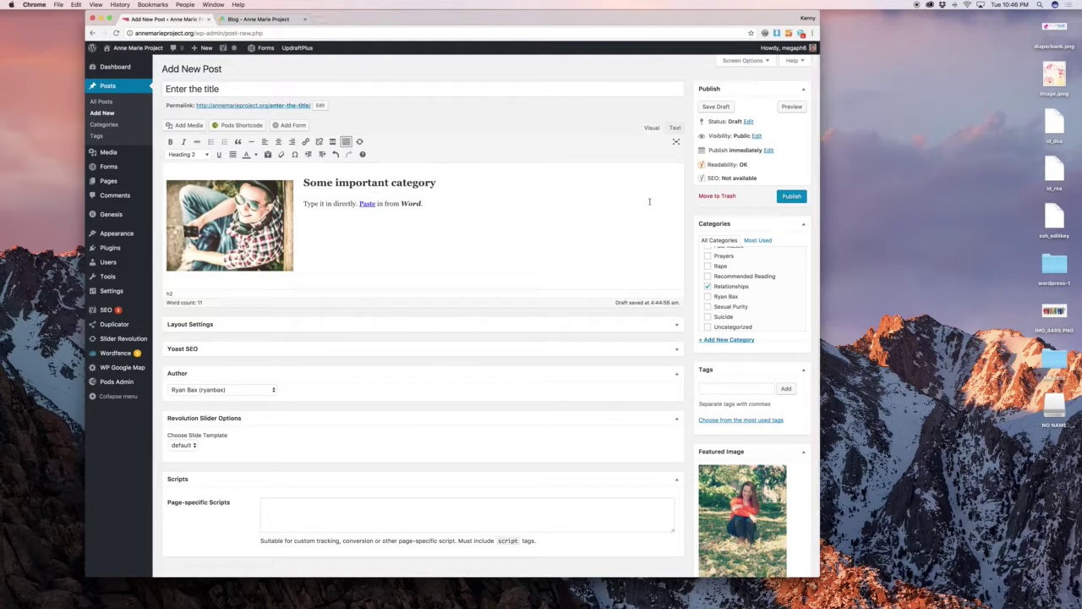
pyautogui.click(257, 18)
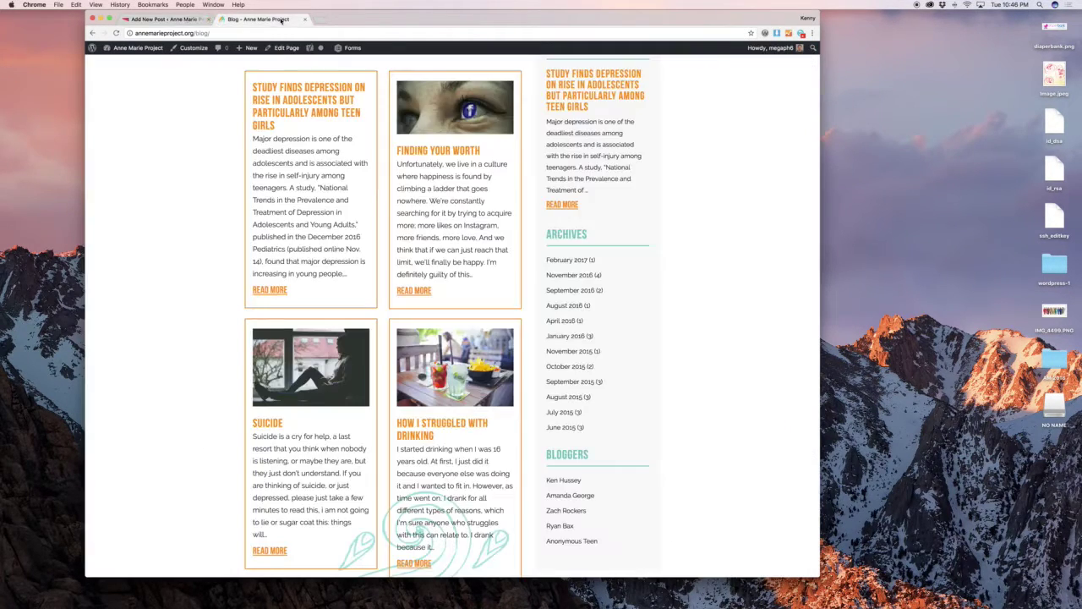
pyautogui.click(173, 19)
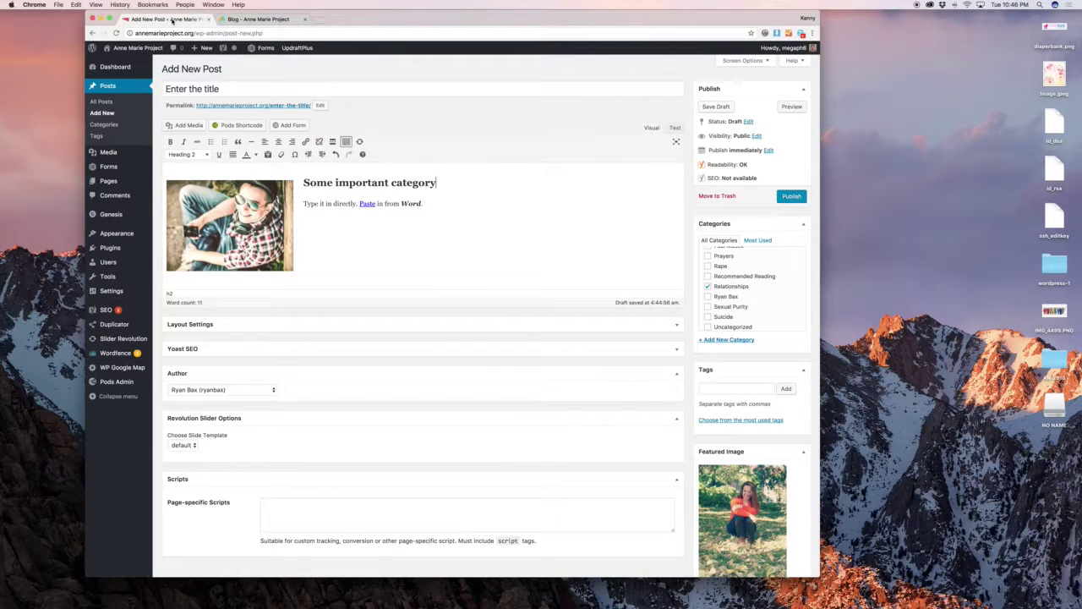
# Publish the 'Enter the title' post and check it on the live home page.
pyautogui.click(258, 19)
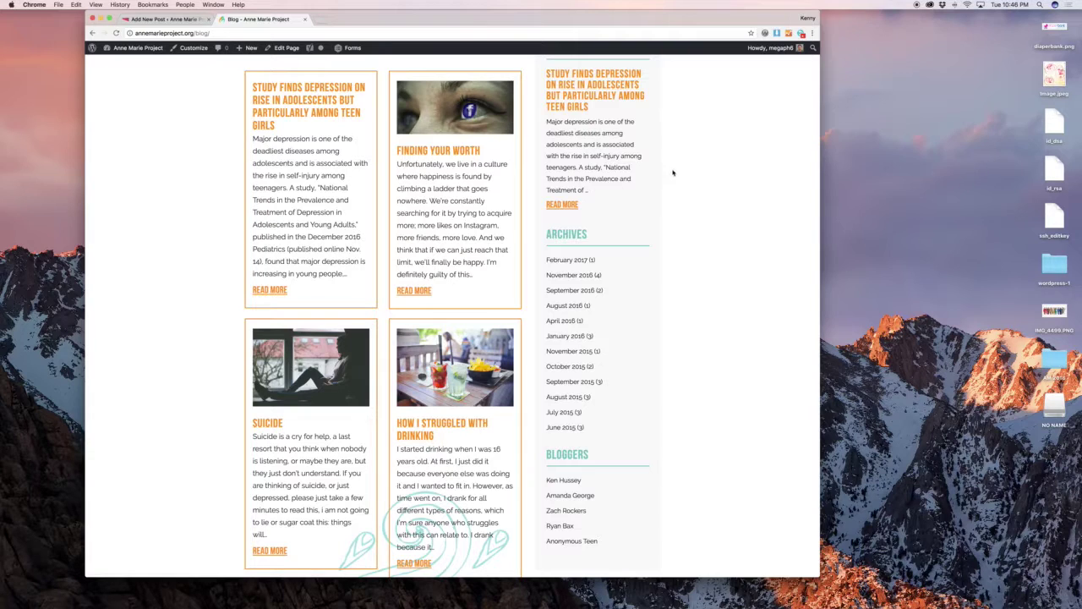
pyautogui.click(172, 19)
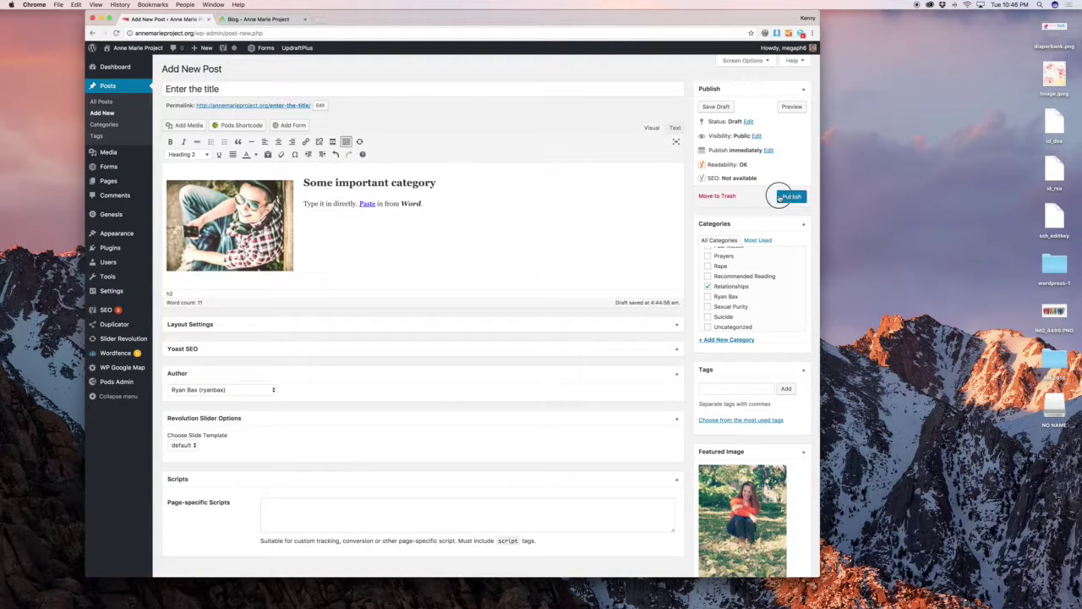
pyautogui.click(259, 20)
pyautogui.scroll(3, 254, 127)
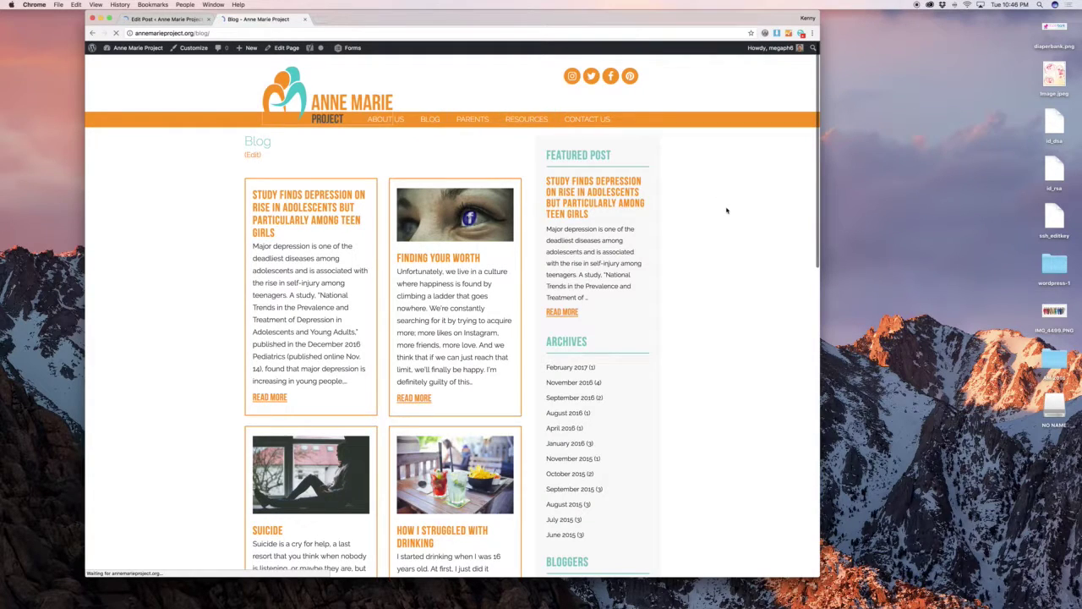
pyautogui.scroll(-5, 724, 210)
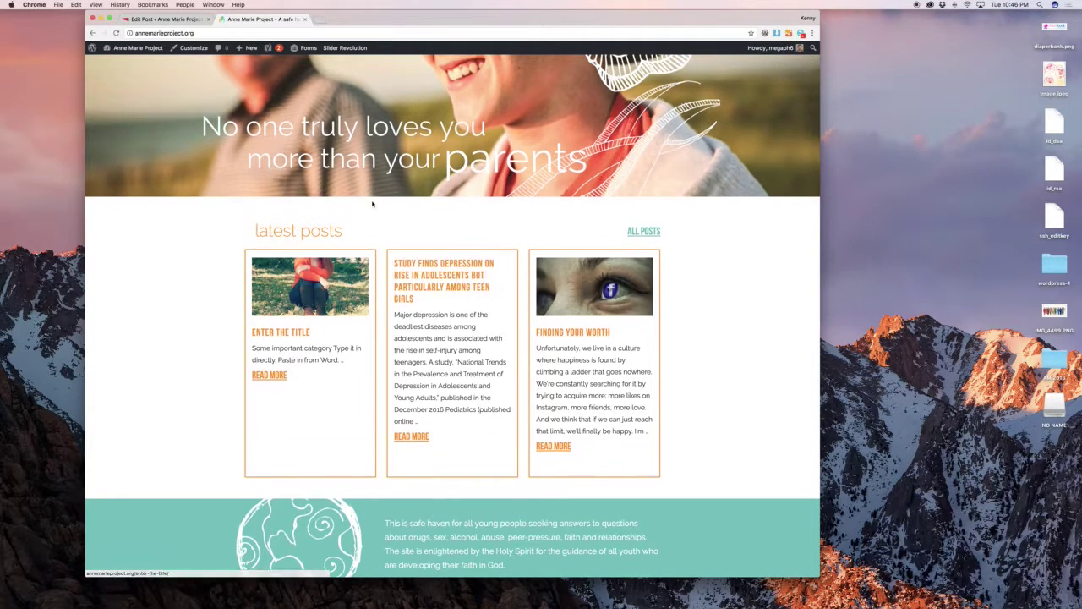
pyautogui.scroll(3, 372, 203)
# Confirm the post appears on the live Blog page and its author's page.
pyautogui.click(430, 120)
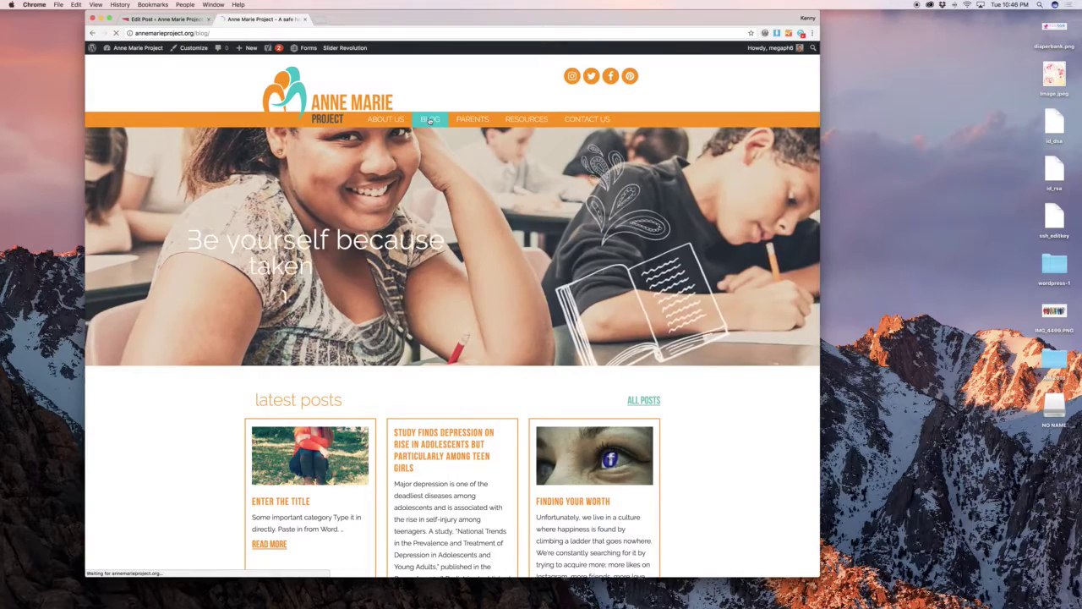
pyautogui.scroll(-4, 685, 255)
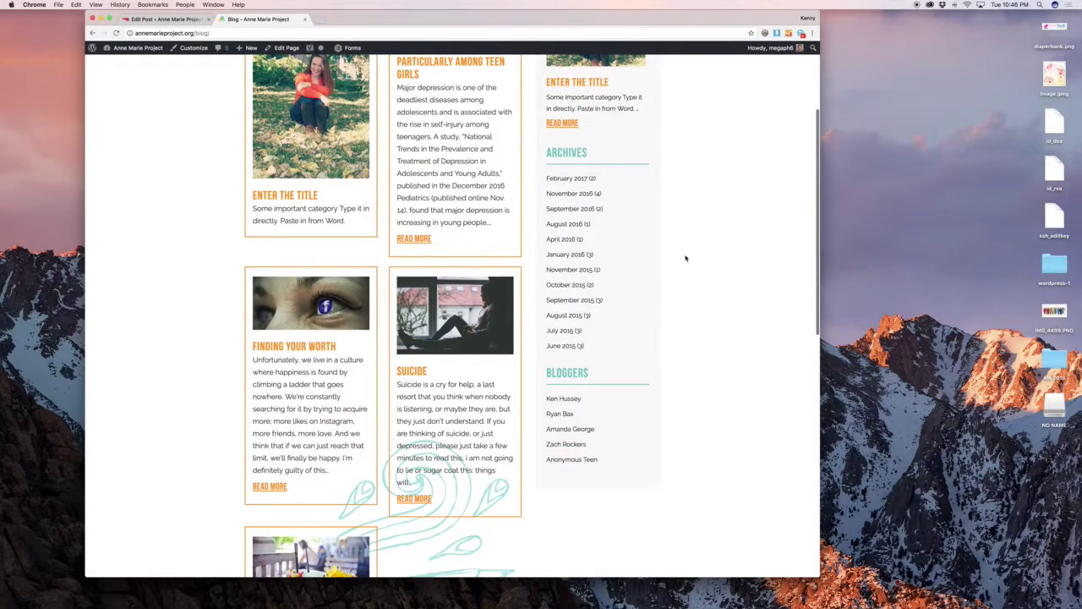
pyautogui.scroll(4, 685, 259)
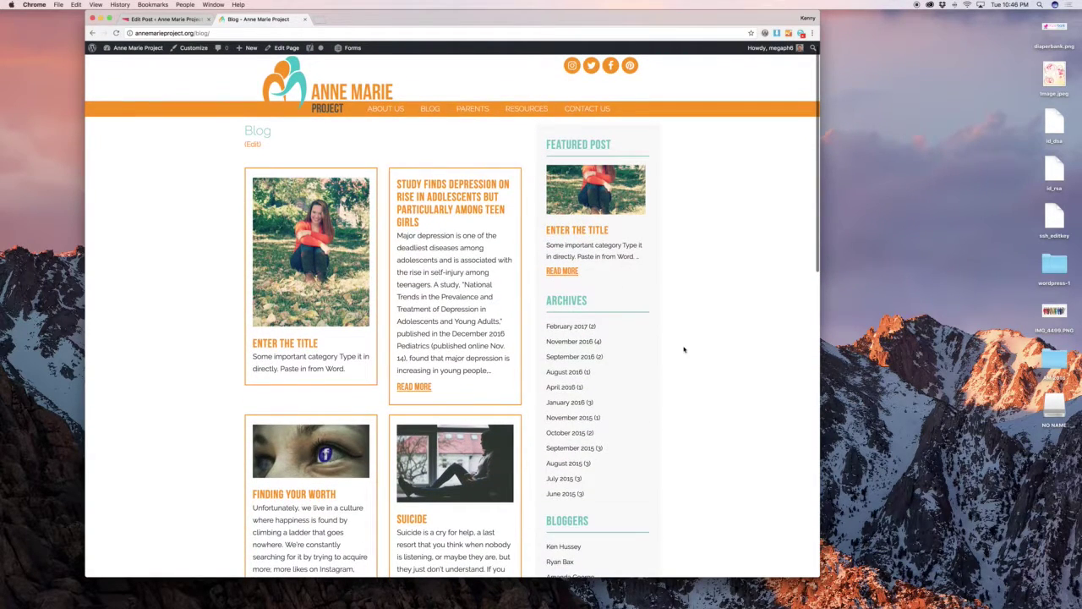
pyautogui.scroll(-3, 683, 347)
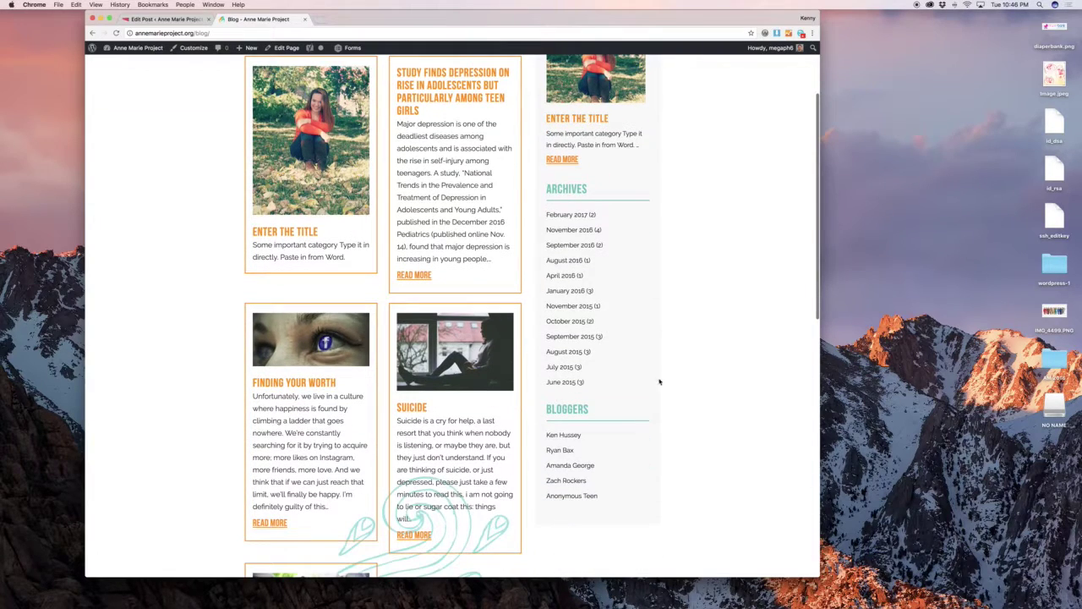
pyautogui.click(559, 450)
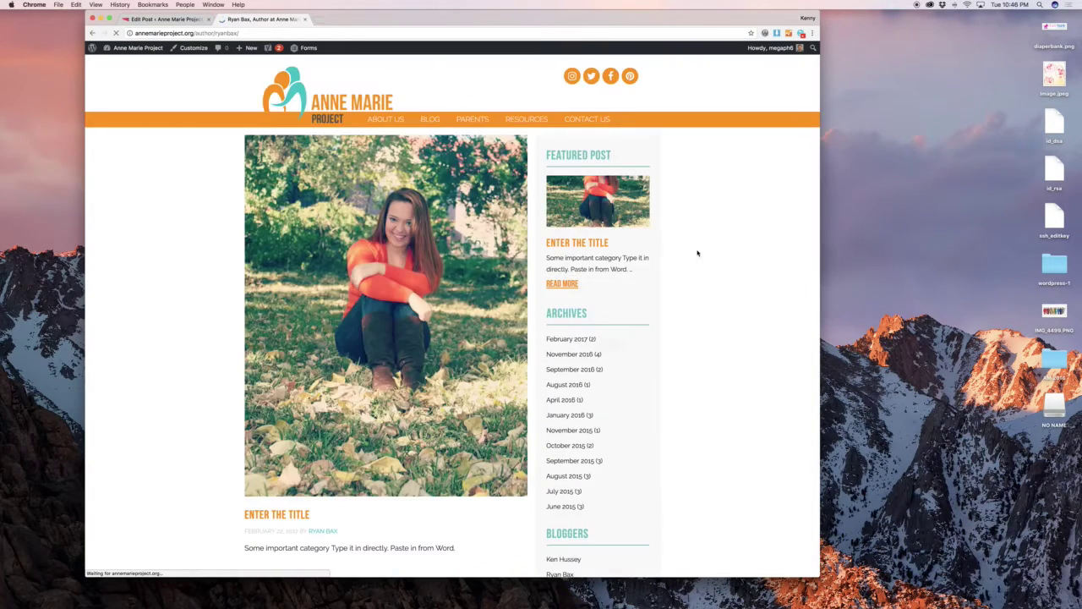
pyautogui.scroll(-10, 462, 273)
pyautogui.scroll(10, 462, 273)
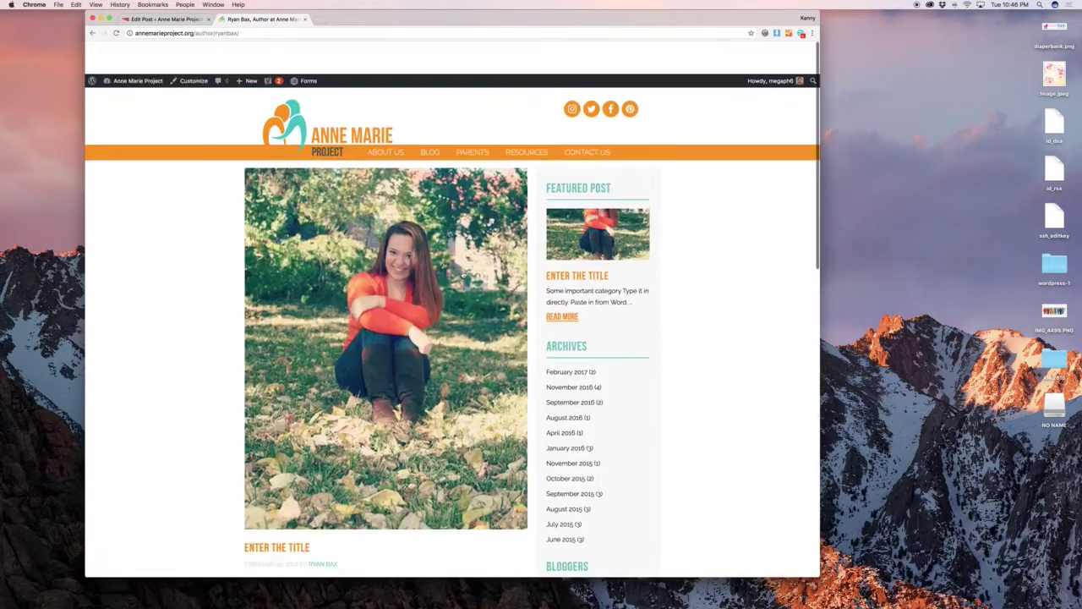
pyautogui.click(170, 19)
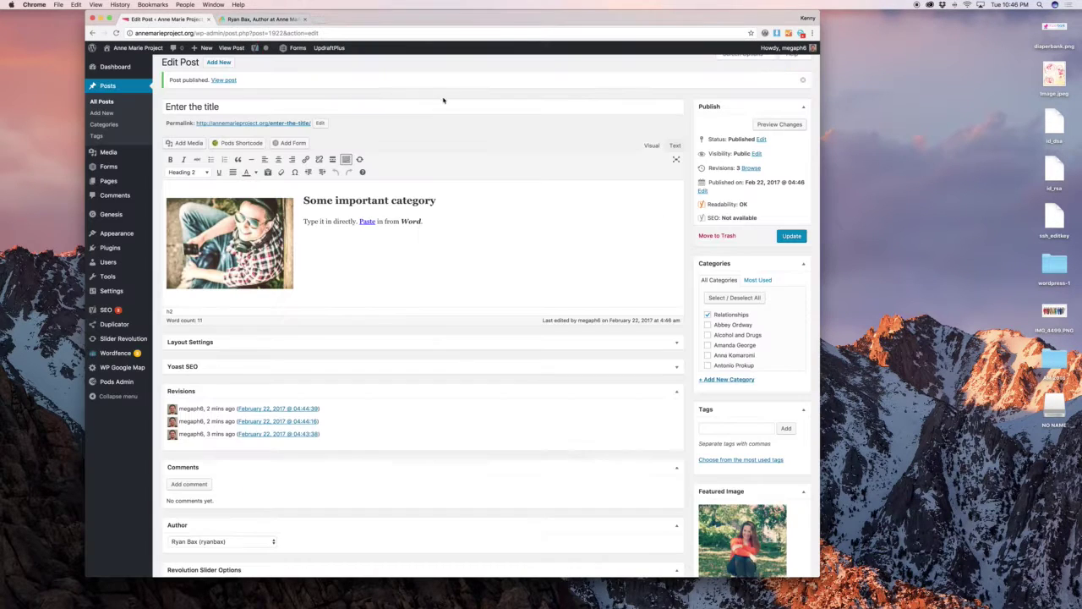
# Set the 'Enter the title' post's status to Draft with Quick Edit in All Posts.
pyautogui.click(115, 103)
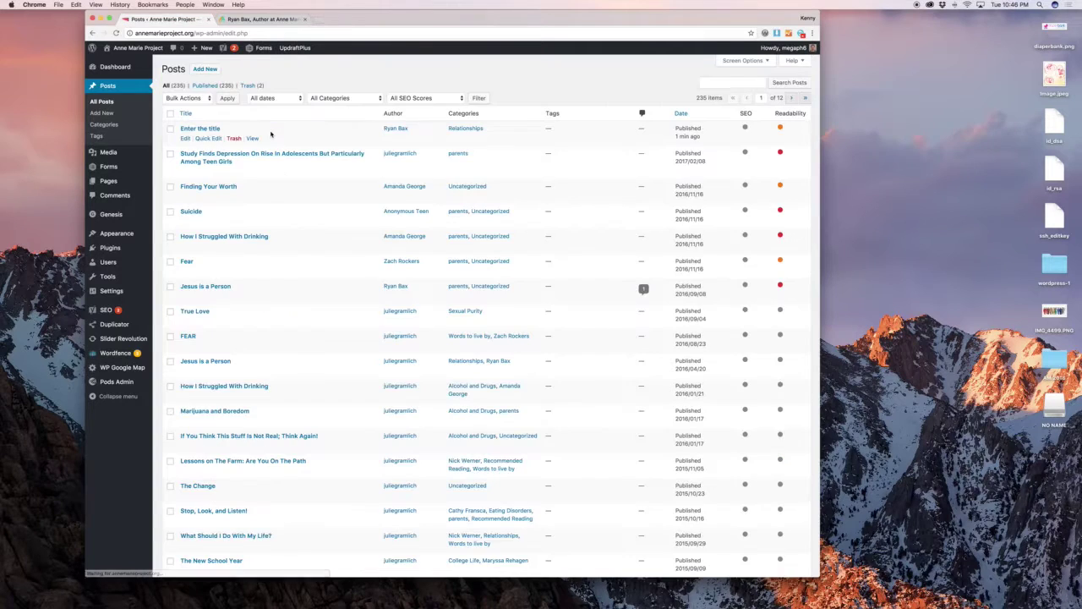
pyautogui.click(209, 138)
pyautogui.click(612, 183)
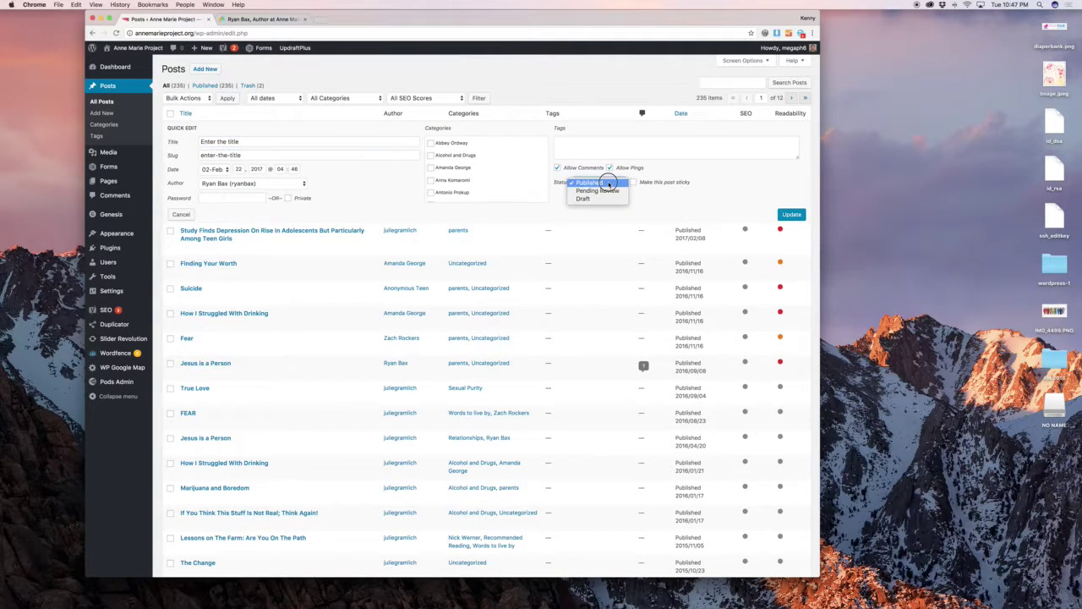
pyautogui.click(606, 202)
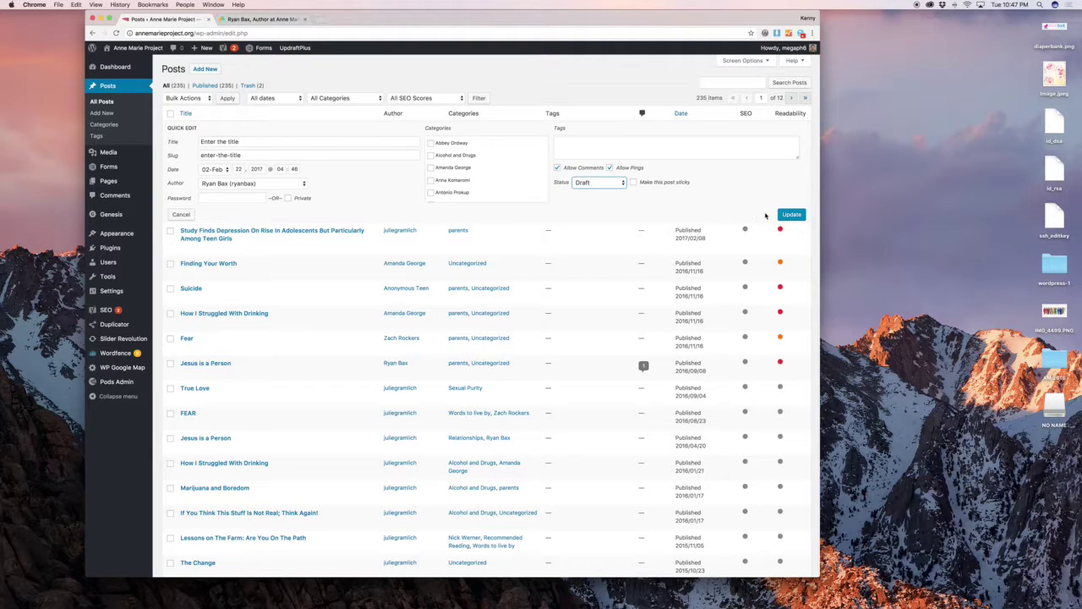
pyautogui.click(792, 214)
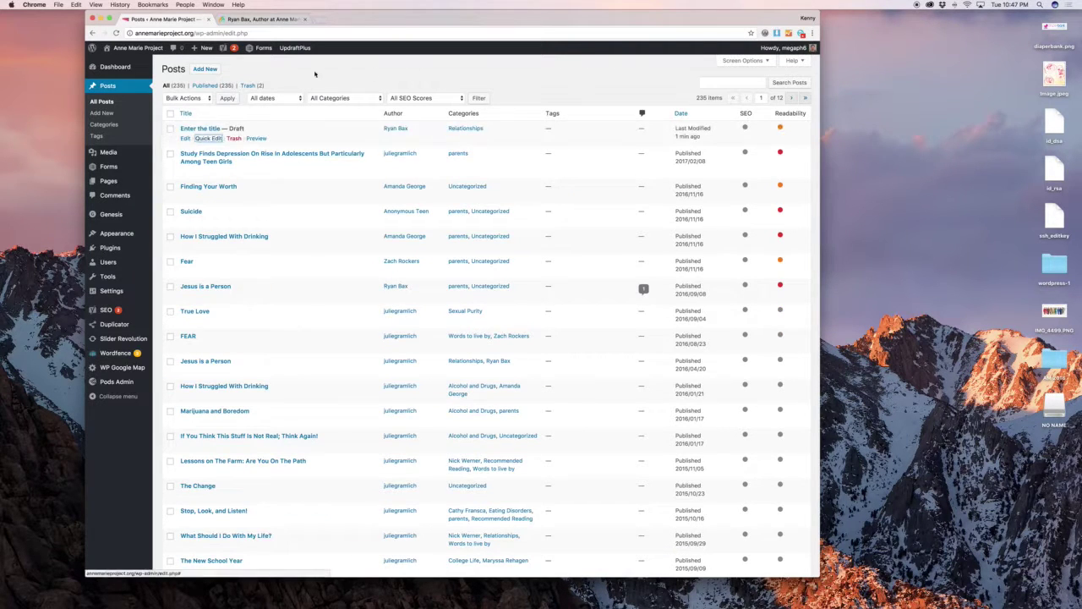
# Open the post in the full editor, confirming Draft status and viewing its featured image.
pyautogui.click(185, 139)
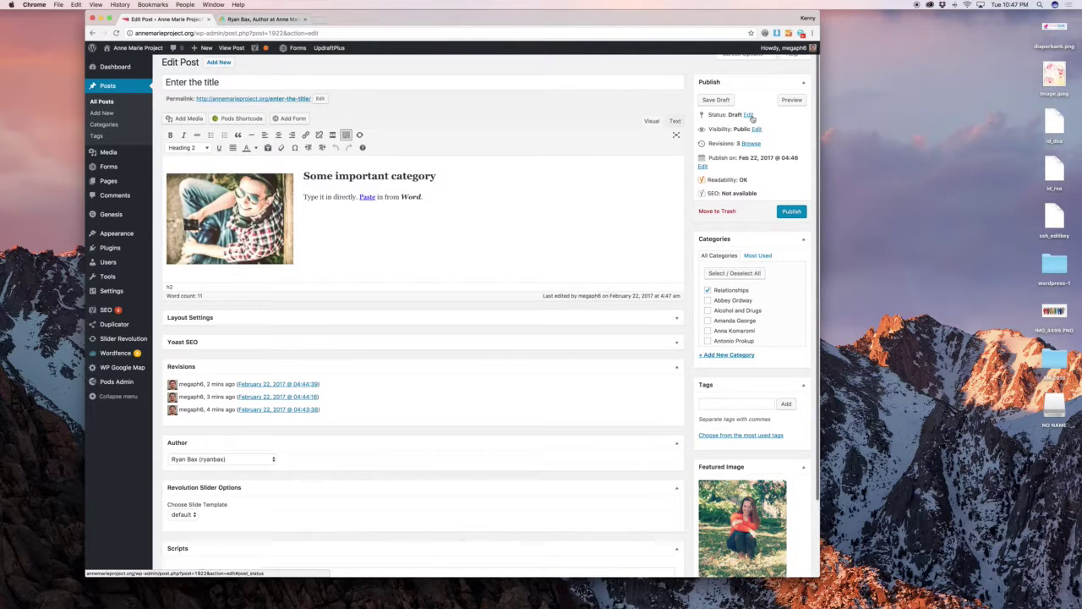
pyautogui.click(752, 117)
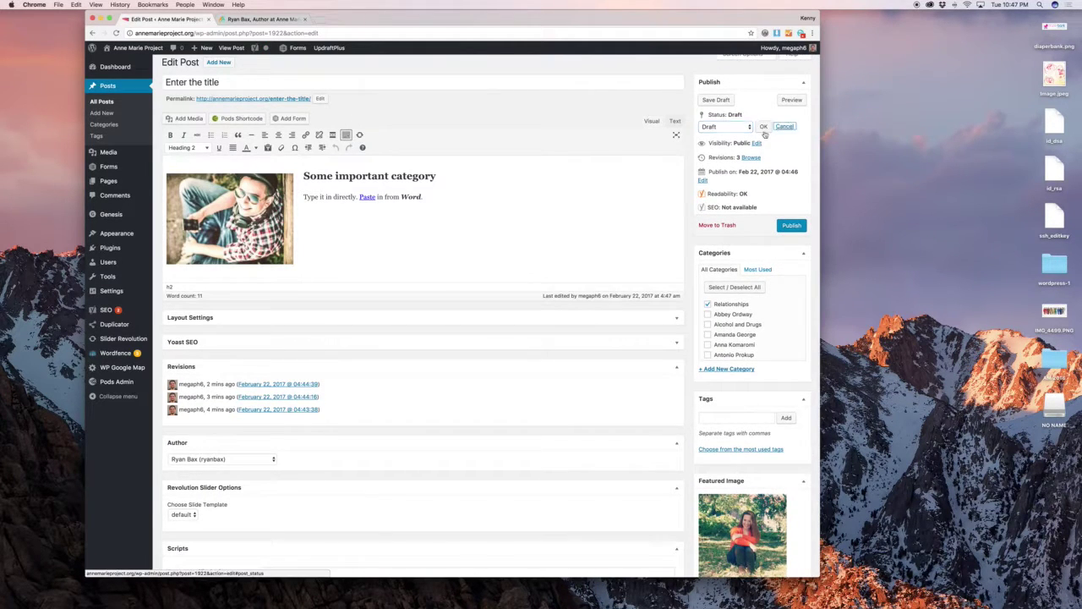
pyautogui.click(784, 128)
pyautogui.scroll(-2, 625, 279)
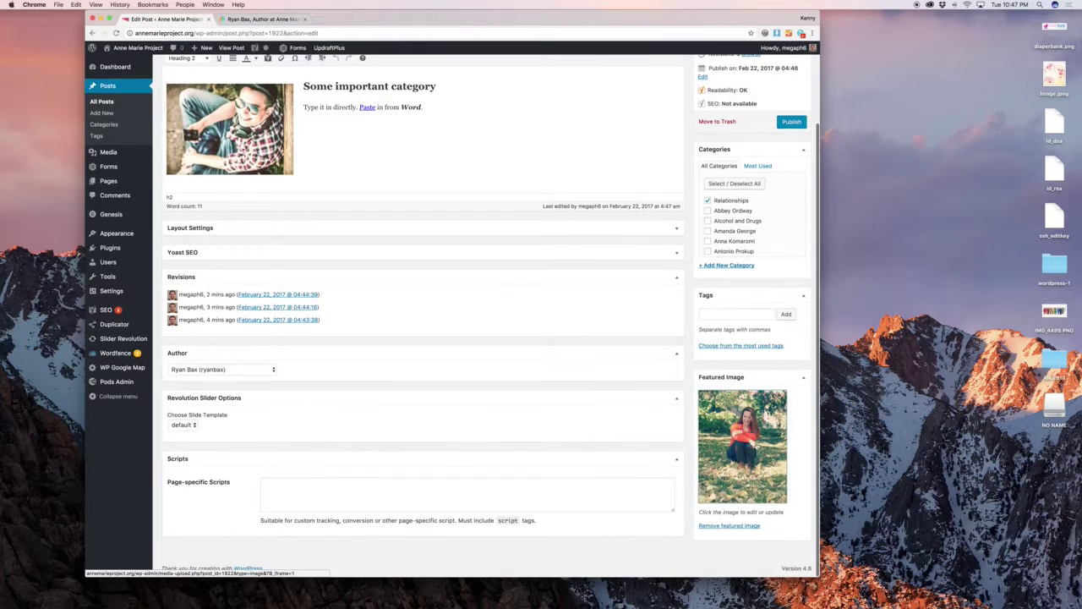
pyautogui.click(740, 427)
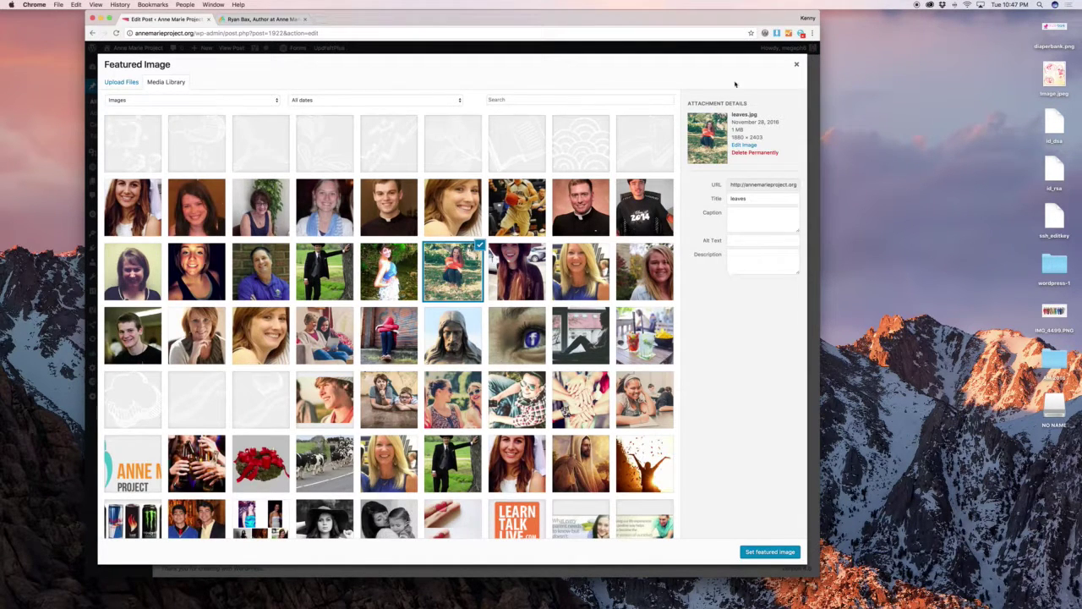
pyautogui.click(800, 68)
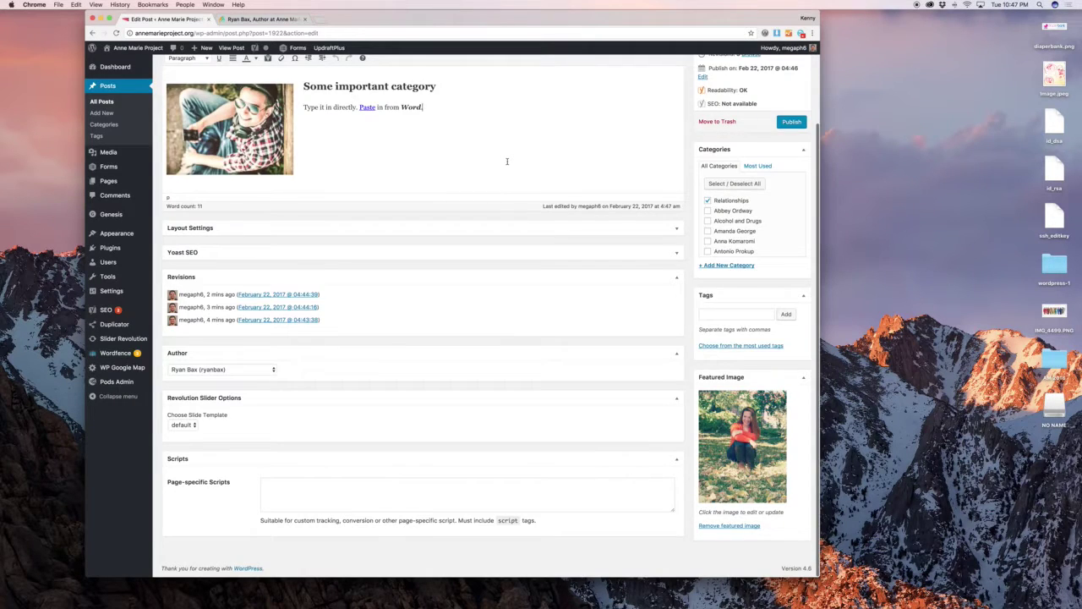
pyautogui.scroll(3, 507, 160)
# Glance at the live author page, then move the 'Enter the title' post to the Trash.
pyautogui.click(243, 19)
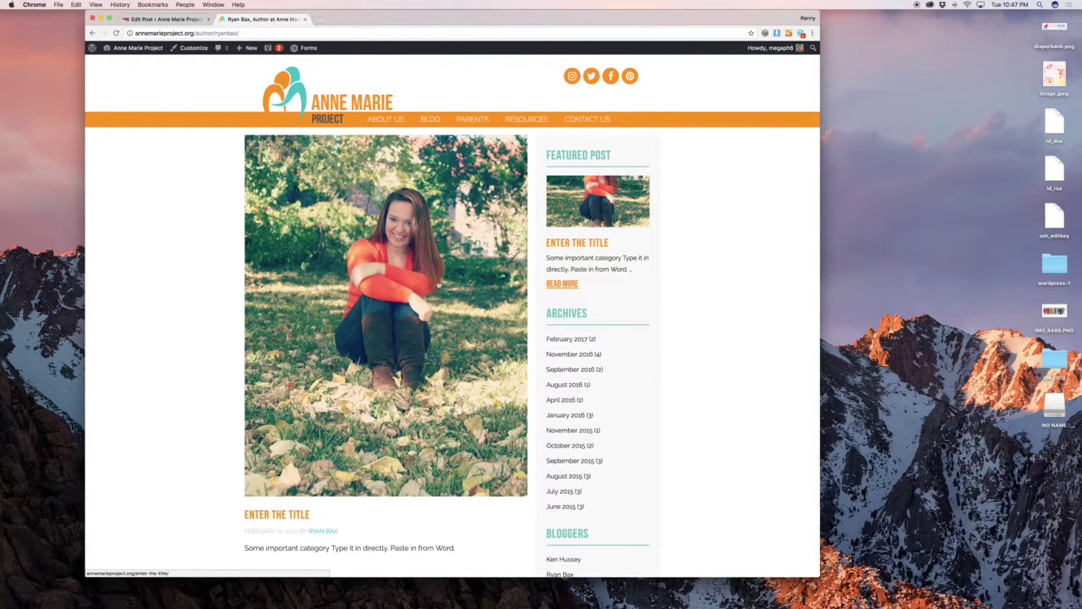
pyautogui.click(165, 18)
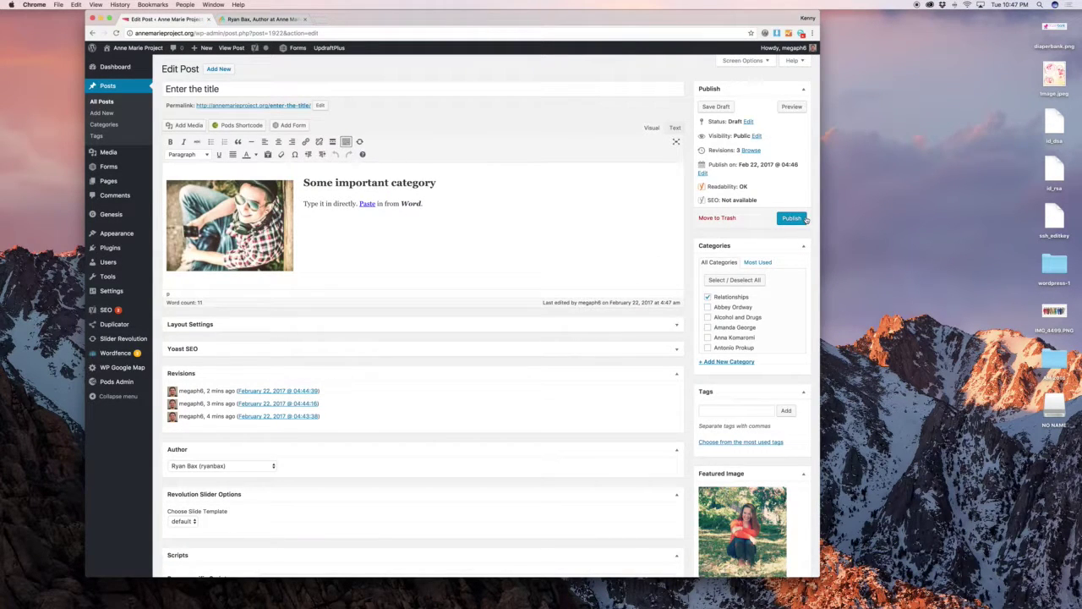
pyautogui.click(721, 218)
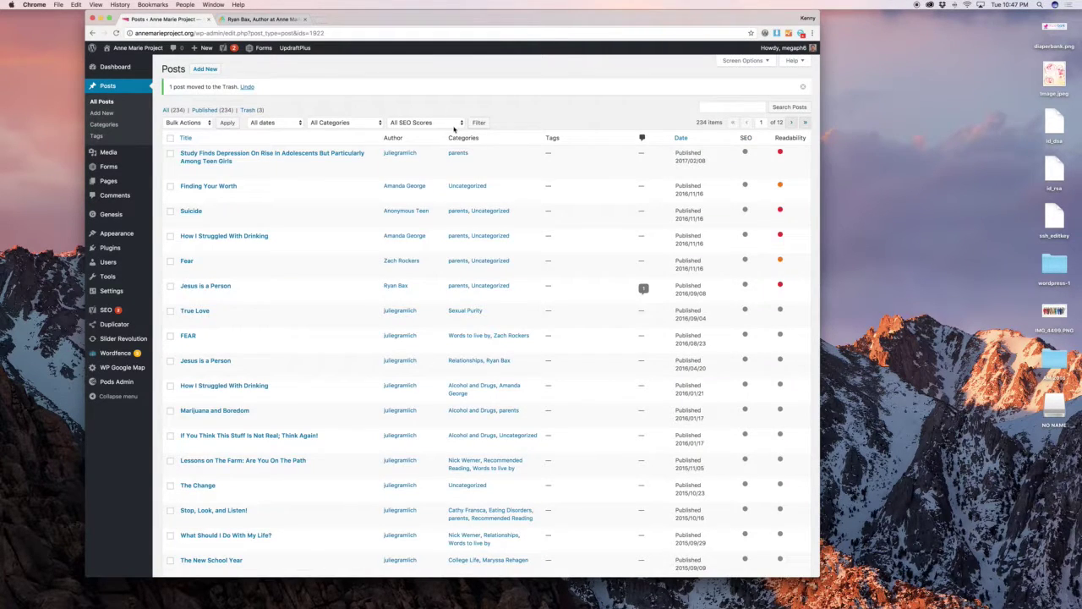
# Permanently delete 'Enter the title' from the Trash and open Posts > Categories.
pyautogui.click(252, 110)
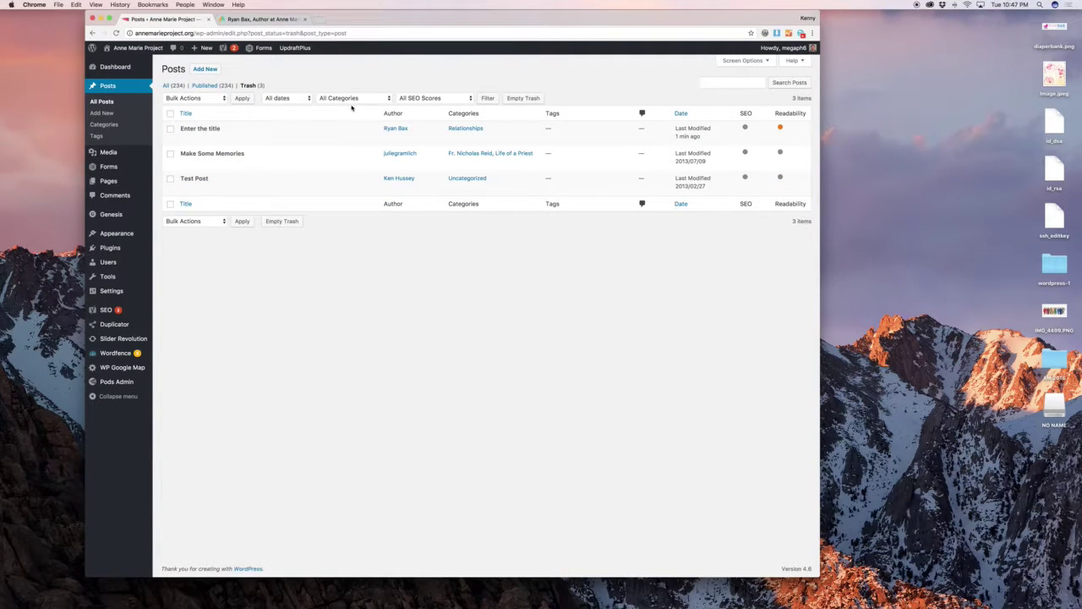
pyautogui.click(171, 130)
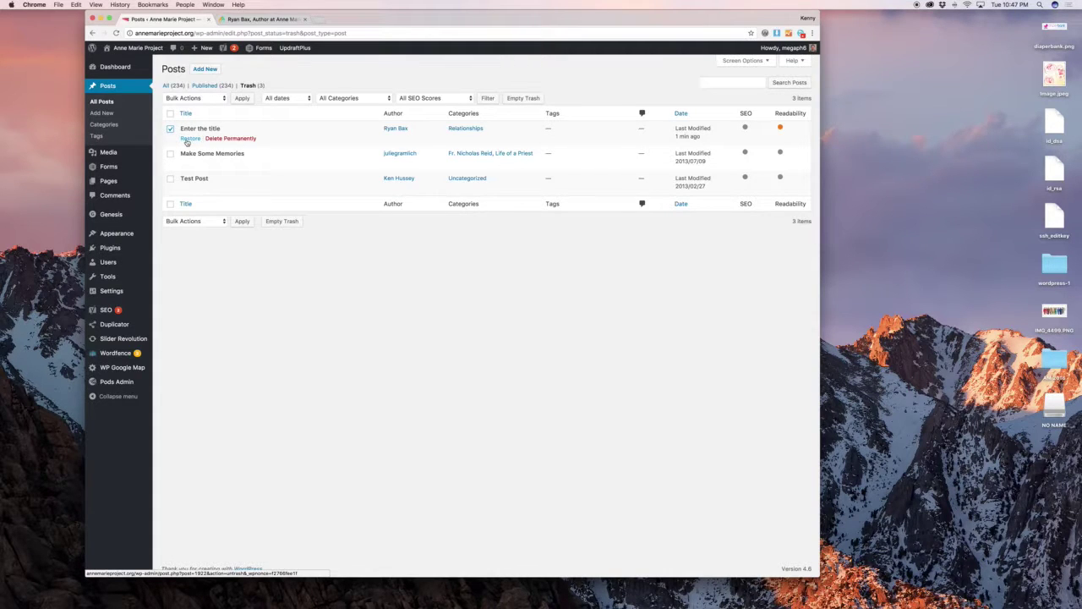
pyautogui.click(229, 140)
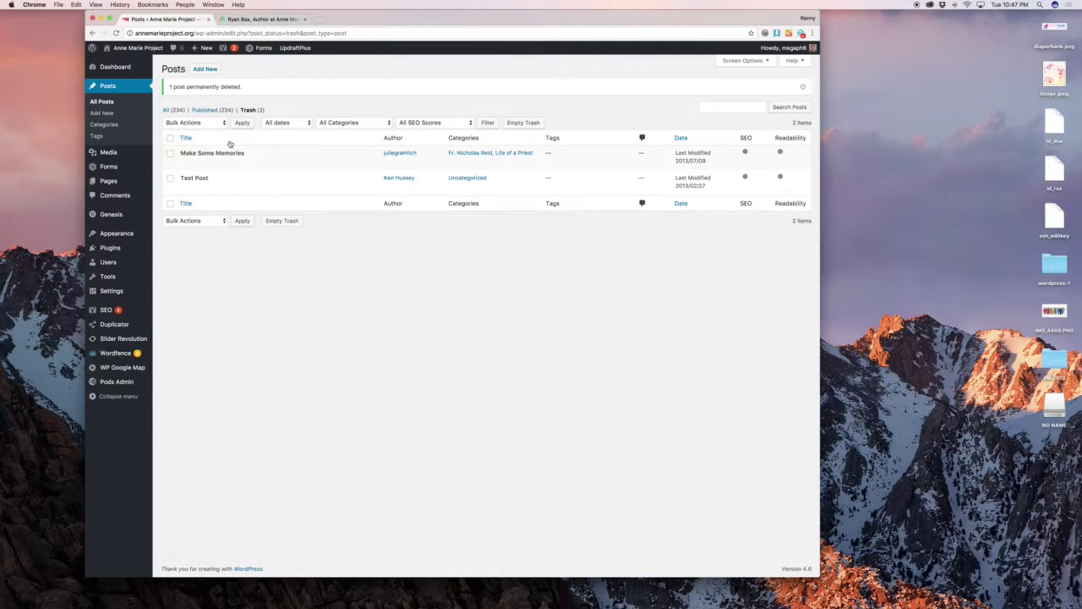
pyautogui.click(125, 125)
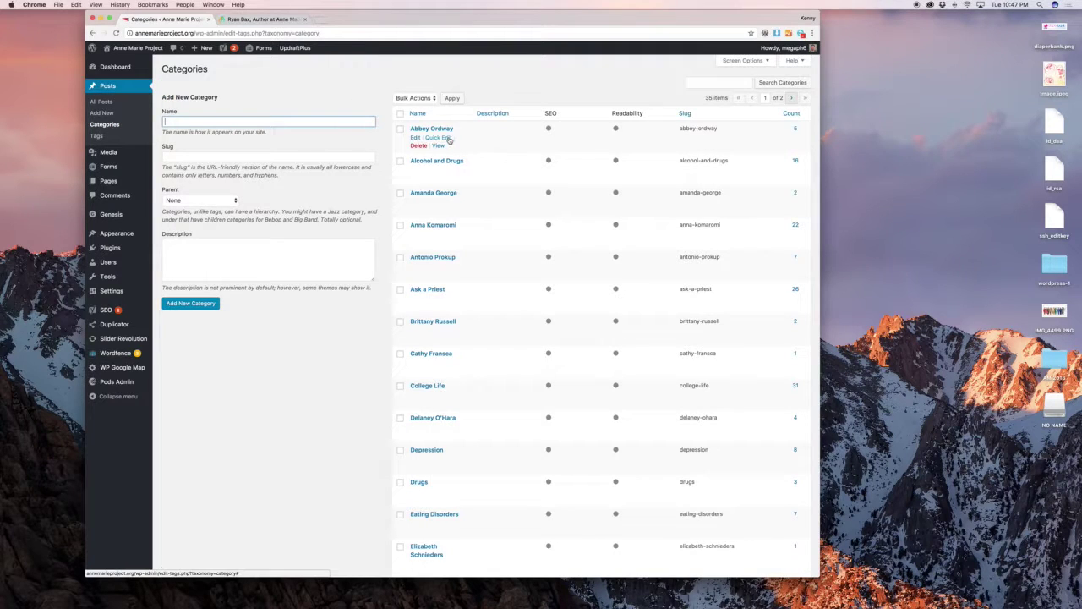
# Open the Depression category's live archive in a tab and close the old author page.
pyautogui.scroll(-2, 477, 213)
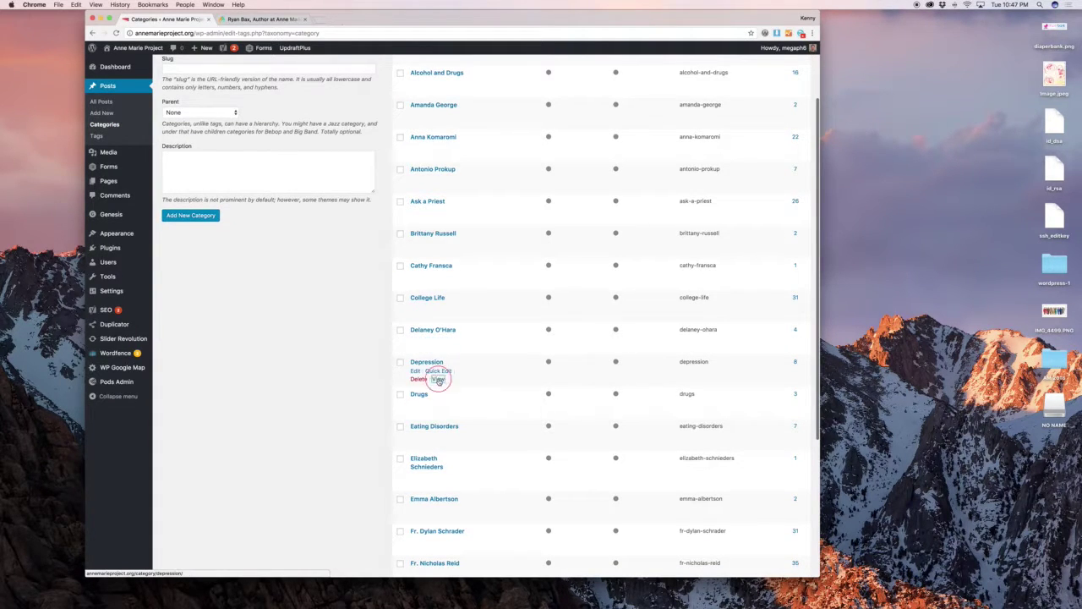
pyautogui.keyDown('super'); pyautogui.click(438, 379); pyautogui.keyUp('super')
pyautogui.click(338, 18)
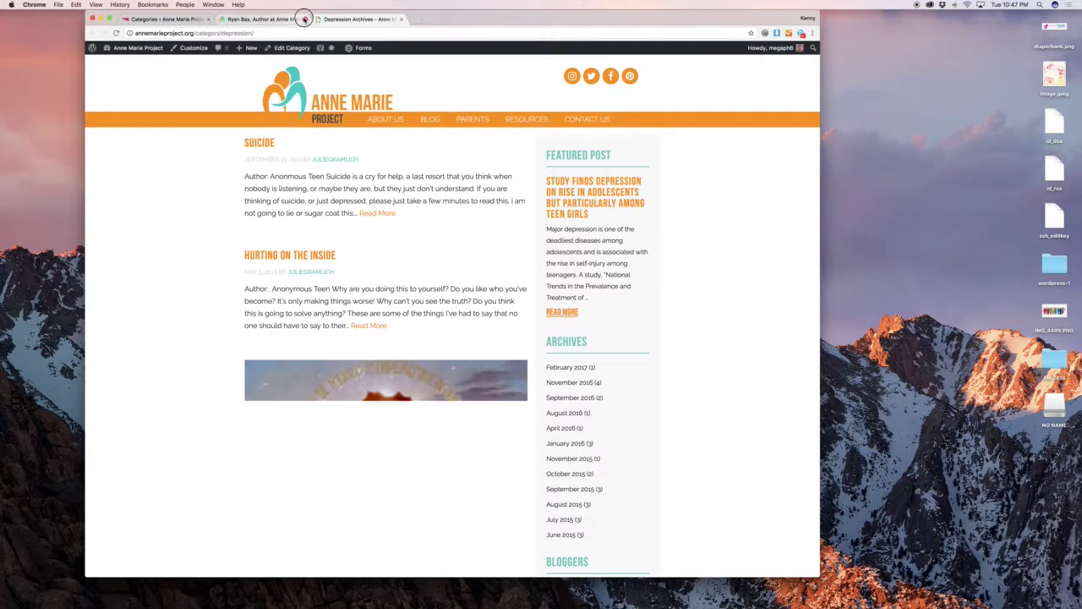
pyautogui.click(306, 18)
pyautogui.scroll(-15, 207, 137)
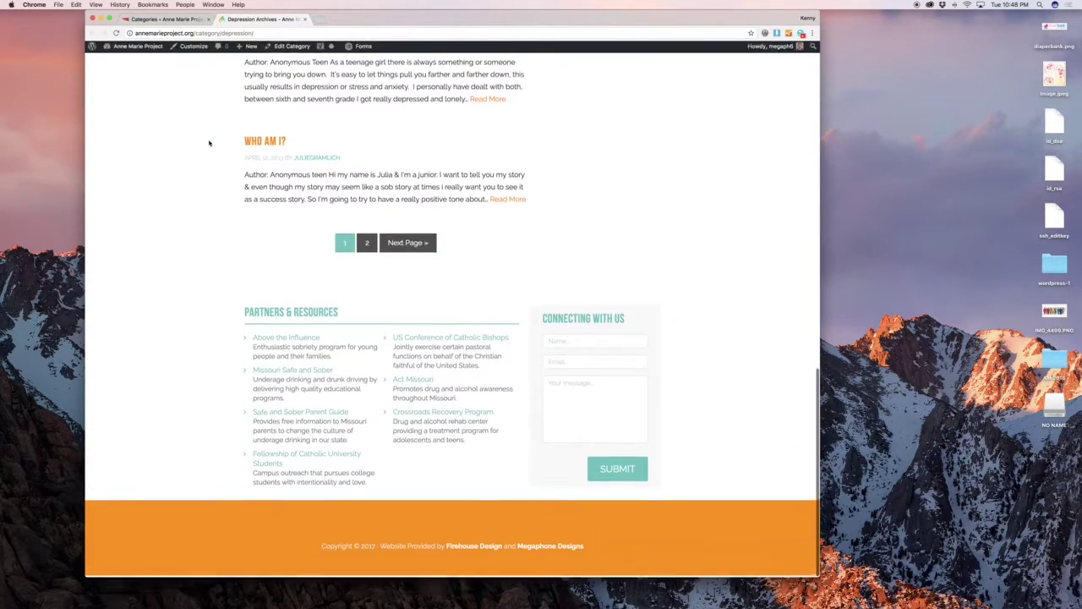
pyautogui.scroll(15, 209, 143)
# Review the Depression category's edit settings, return to Categories, then open Posts > Tags.
pyautogui.press('super+alt+Left')
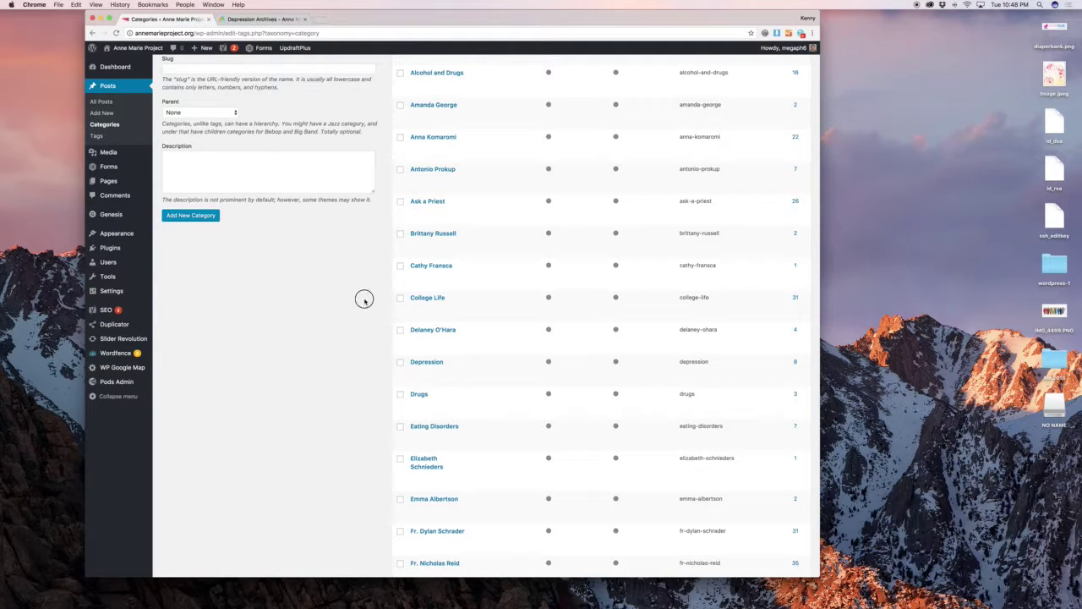
pyautogui.click(414, 371)
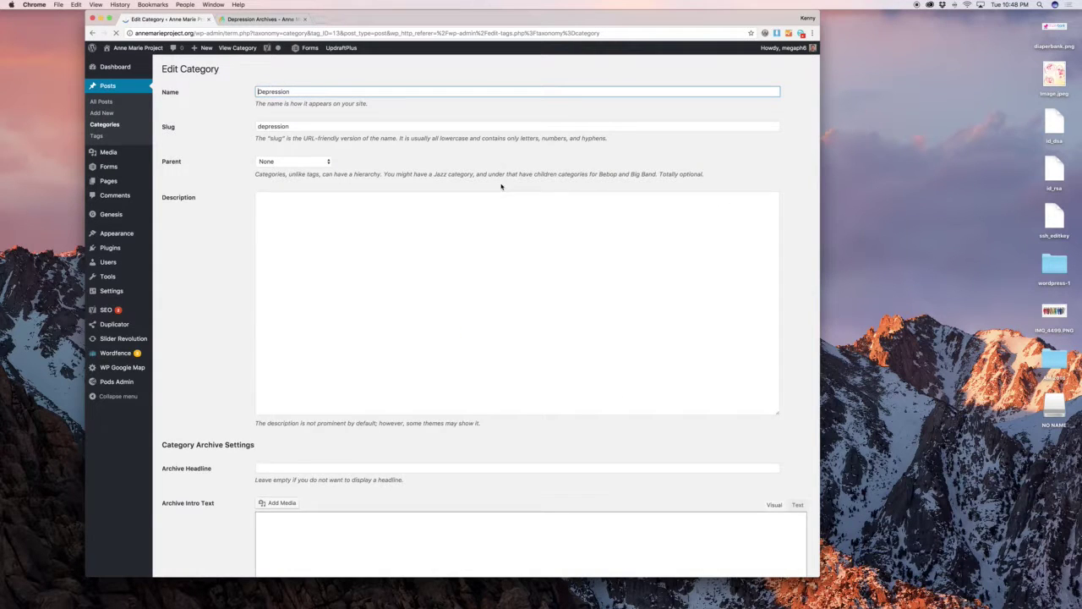
pyautogui.scroll(-5, 372, 203)
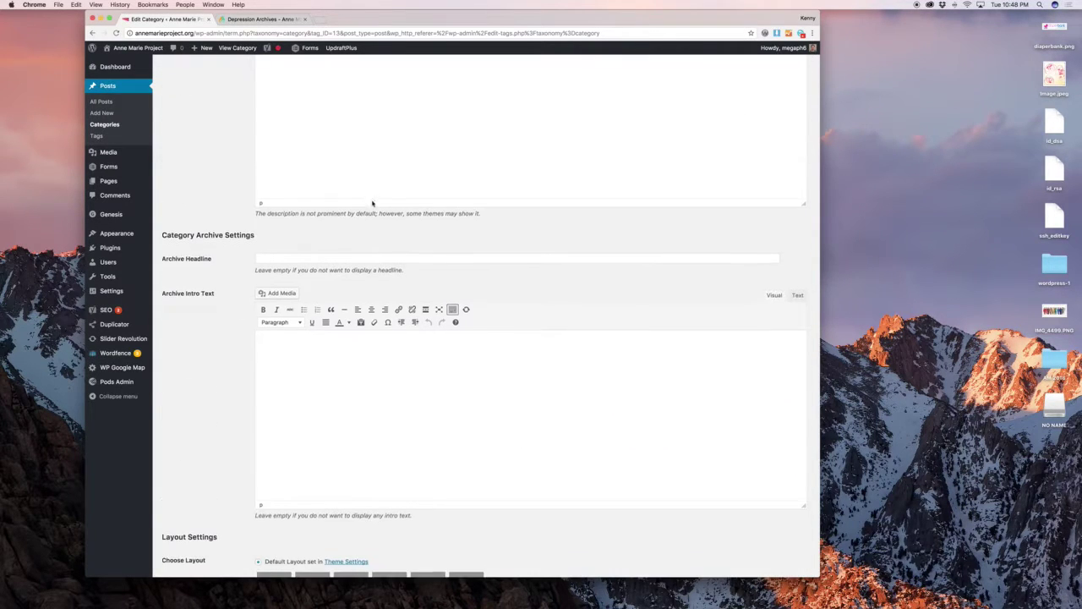
pyautogui.click(93, 33)
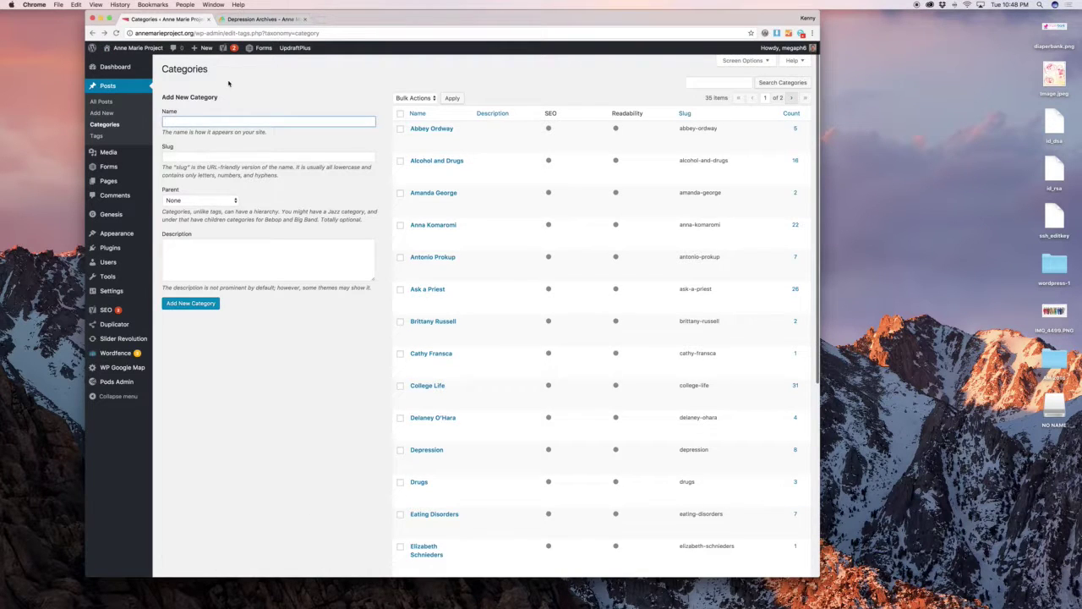
pyautogui.click(229, 83)
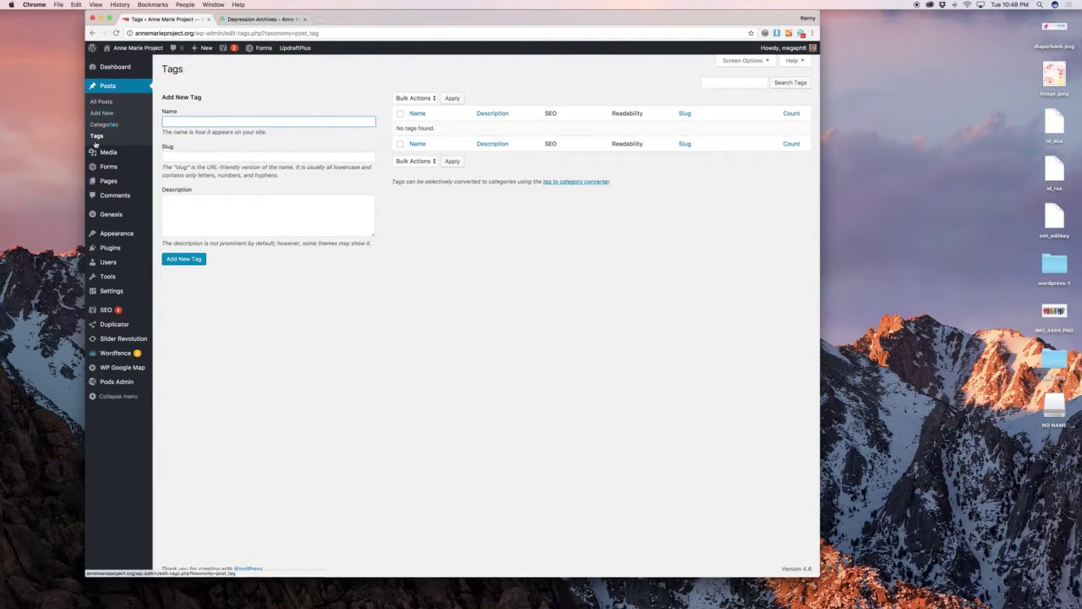
# Browse the Media Library and forms list, and view the form on the live Contact Us page.
pyautogui.moveTo(113, 153)
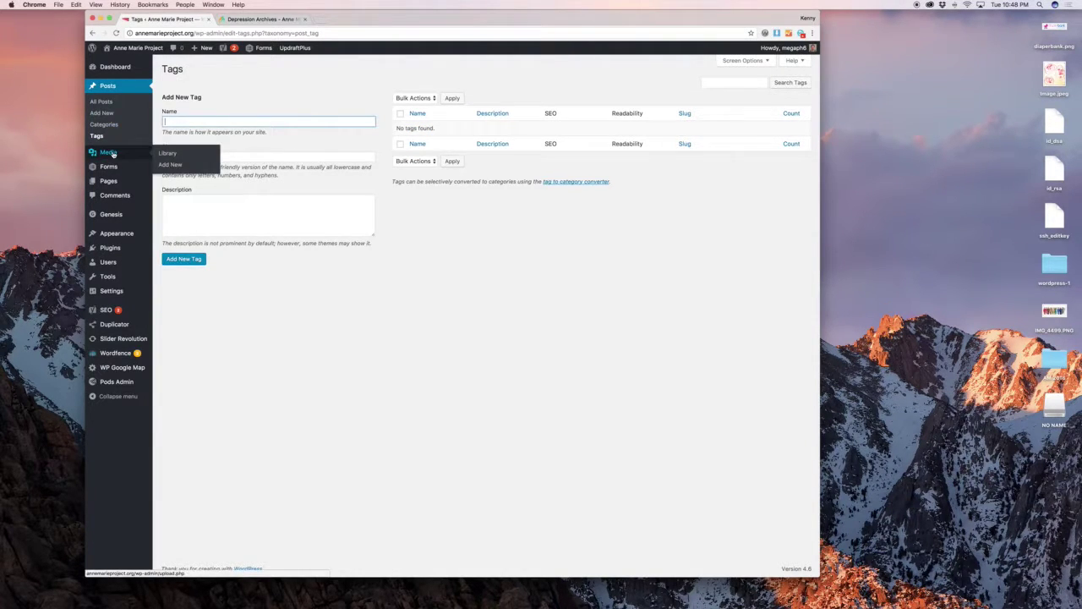
pyautogui.click(169, 153)
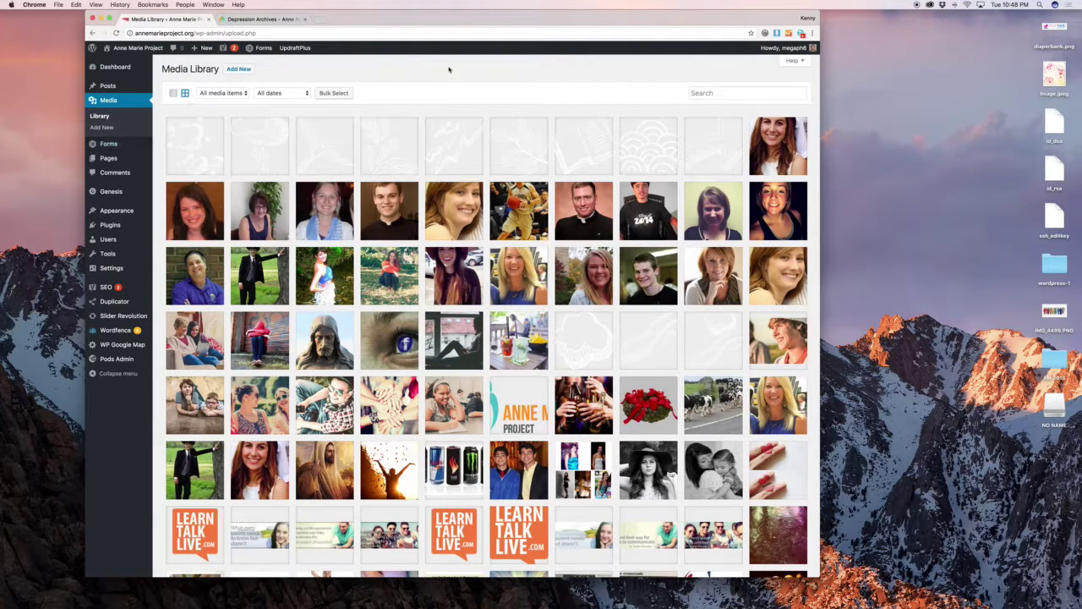
pyautogui.moveTo(114, 149)
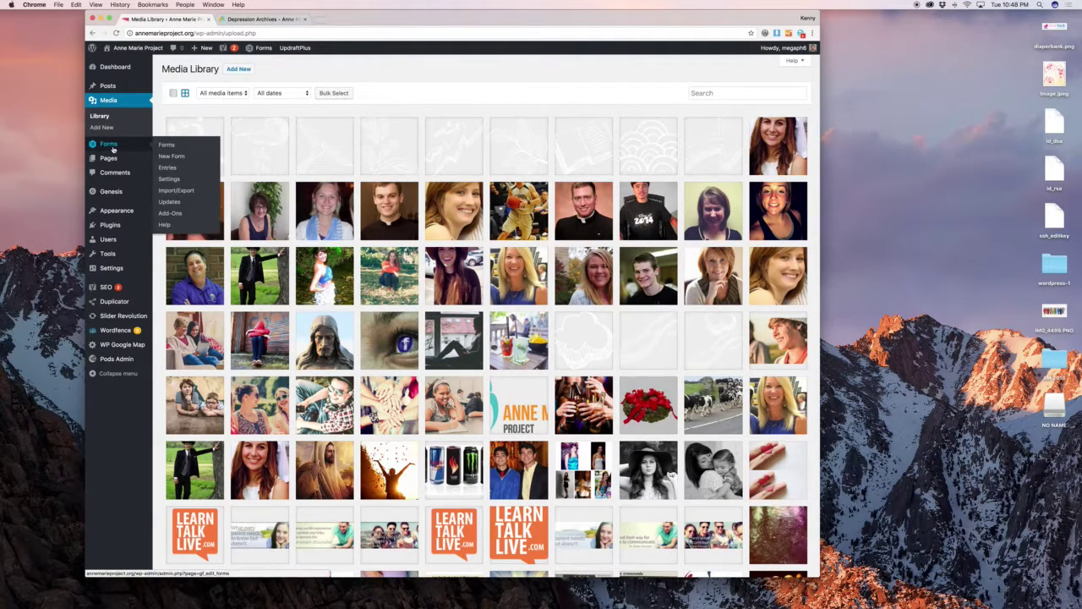
pyautogui.click(185, 148)
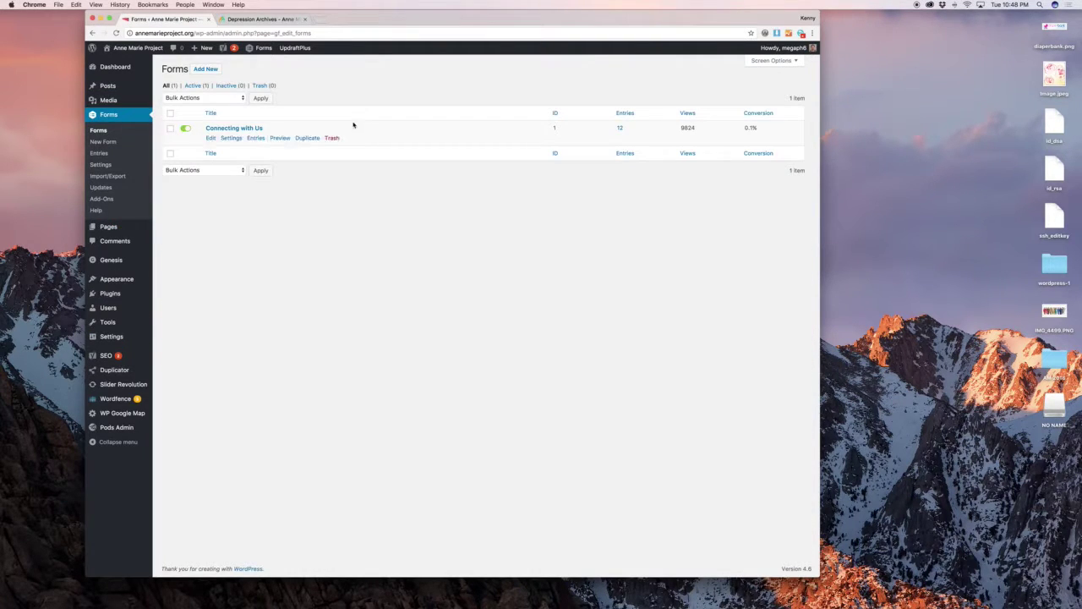
pyautogui.click(262, 19)
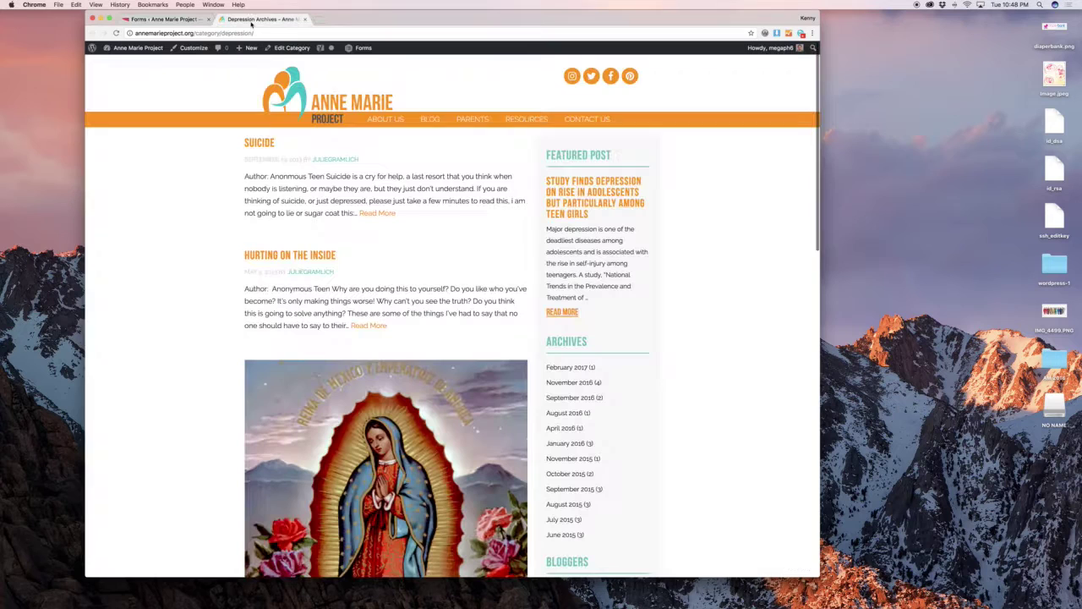
pyautogui.click(586, 120)
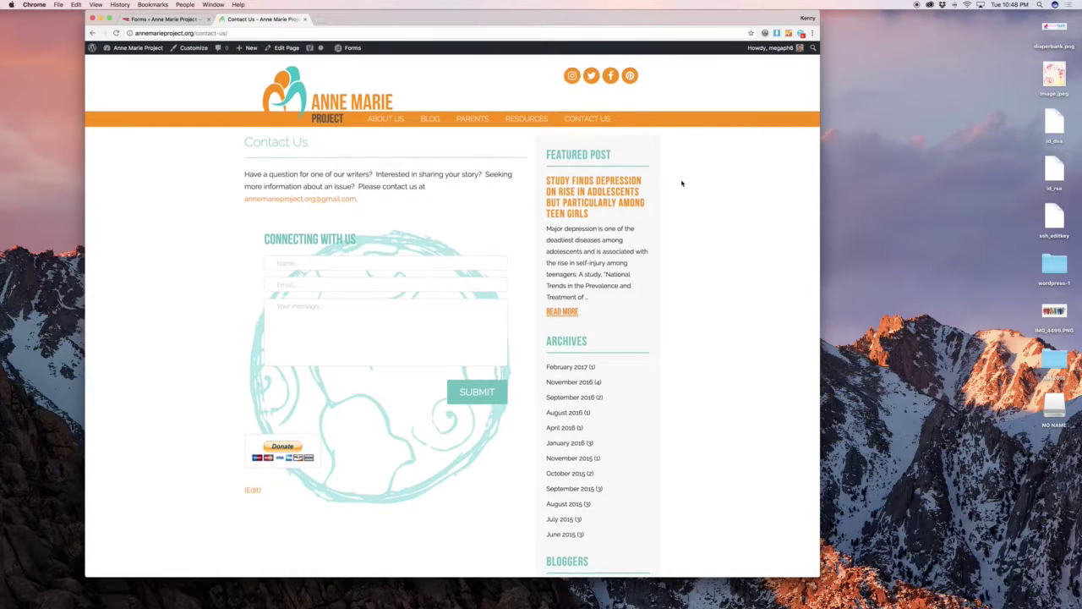
pyautogui.scroll(-2, 338, 262)
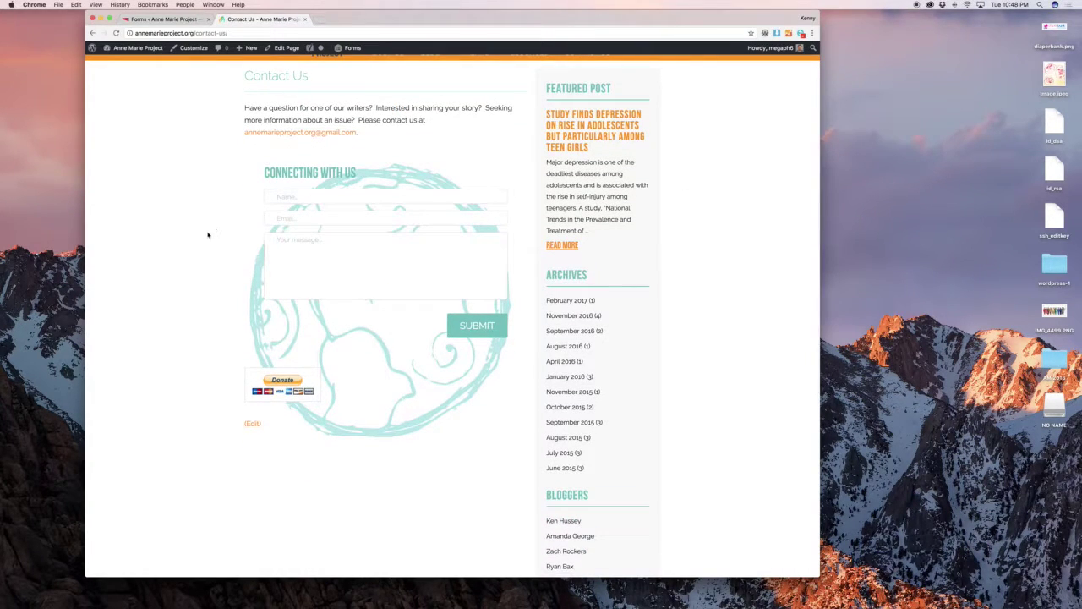
pyautogui.click(169, 19)
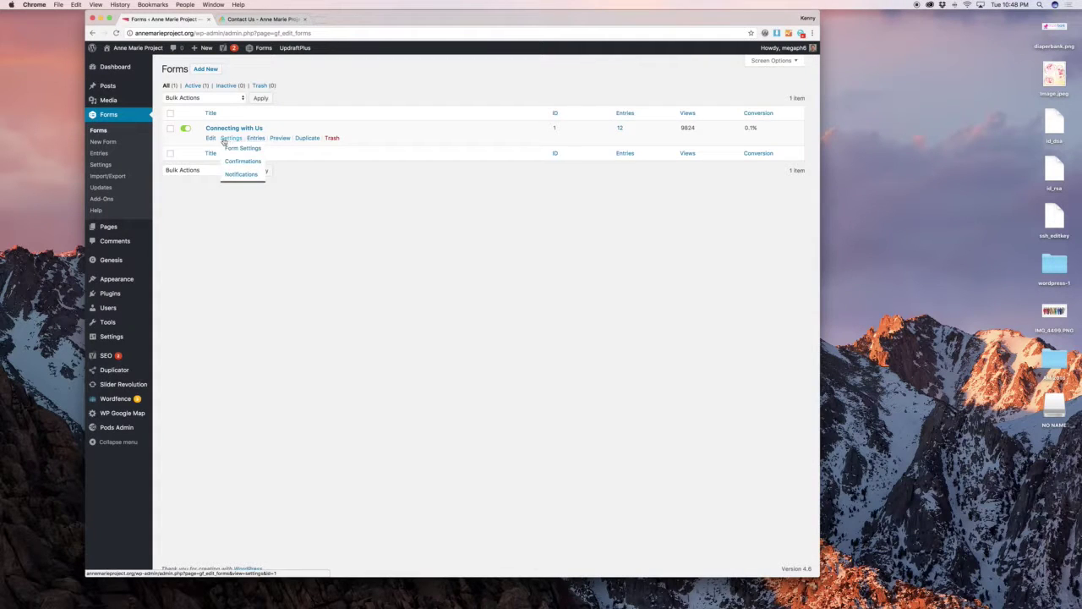
# Open the Connecting with Us form and browse its Advanced and Pricing field types.
pyautogui.click(213, 139)
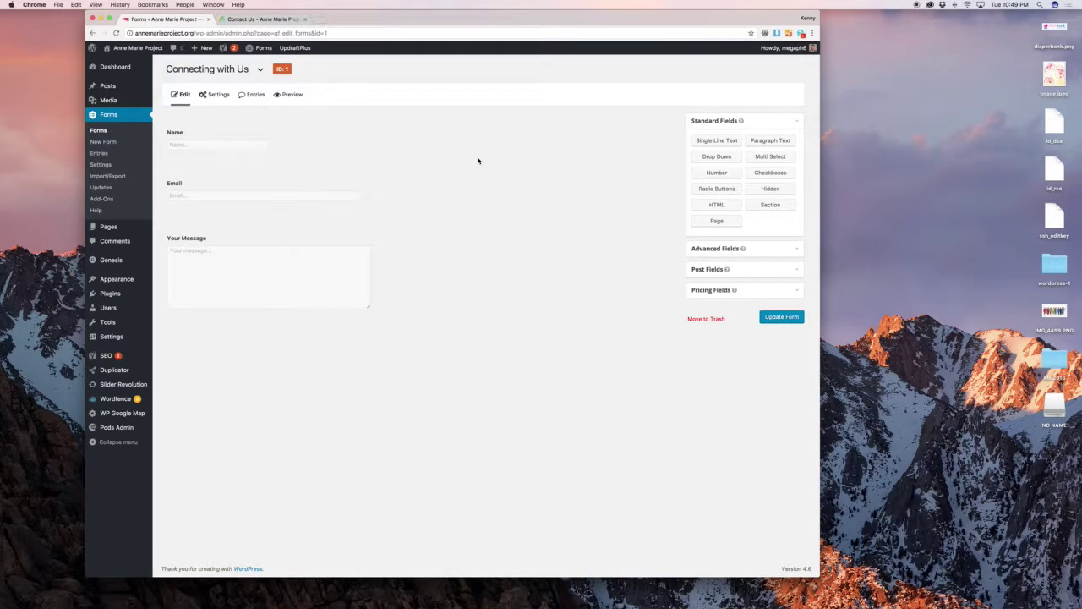
pyautogui.click(771, 251)
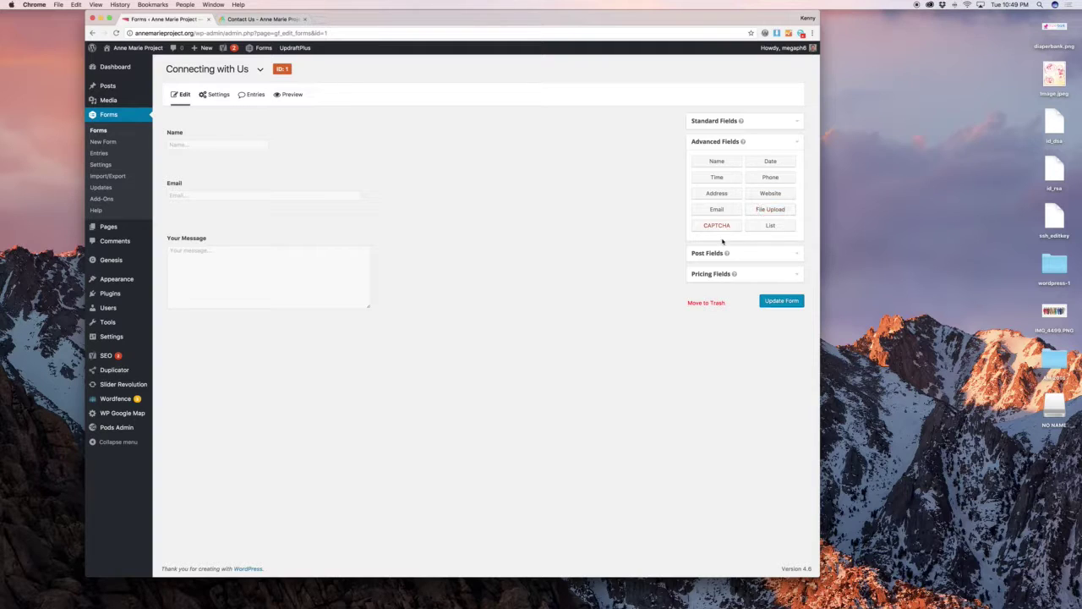
pyautogui.click(749, 273)
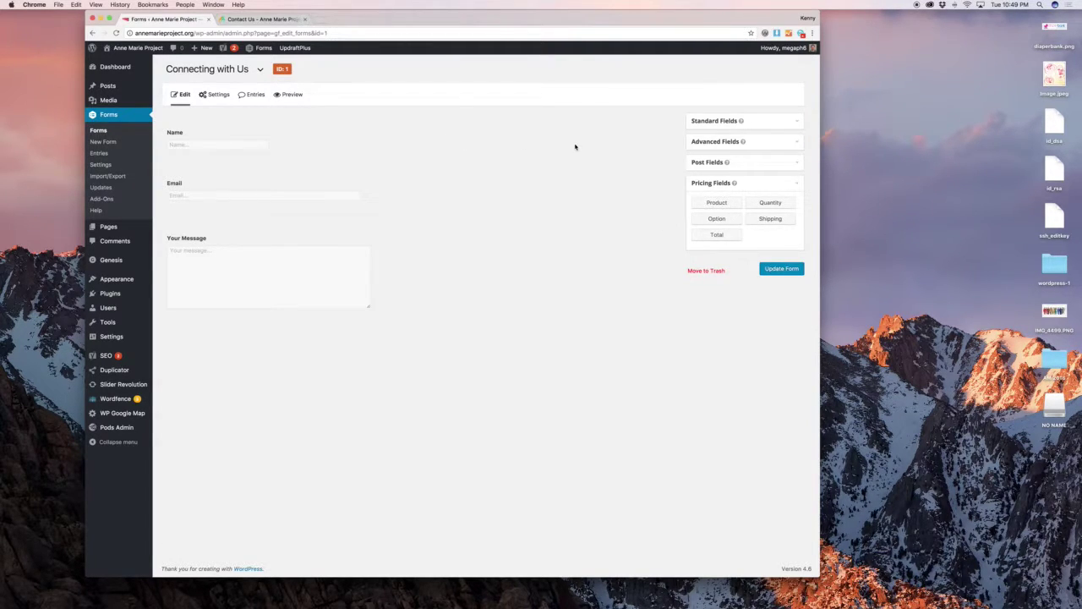
# Give the Name field the description 'Enter a descripton' and turn on its conditional logic.
pyautogui.click(285, 120)
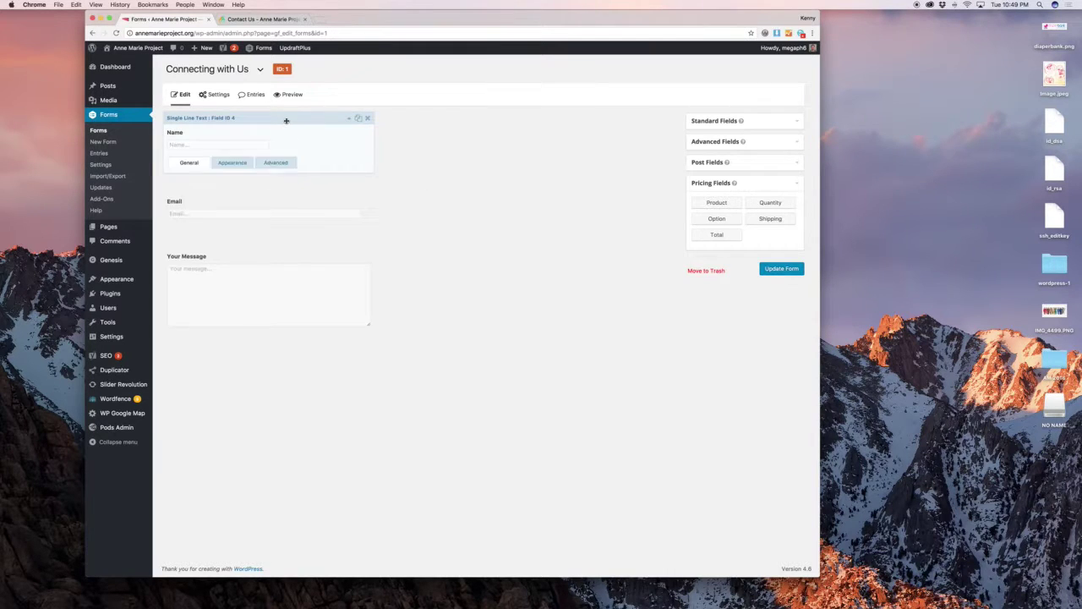
pyautogui.click(208, 196)
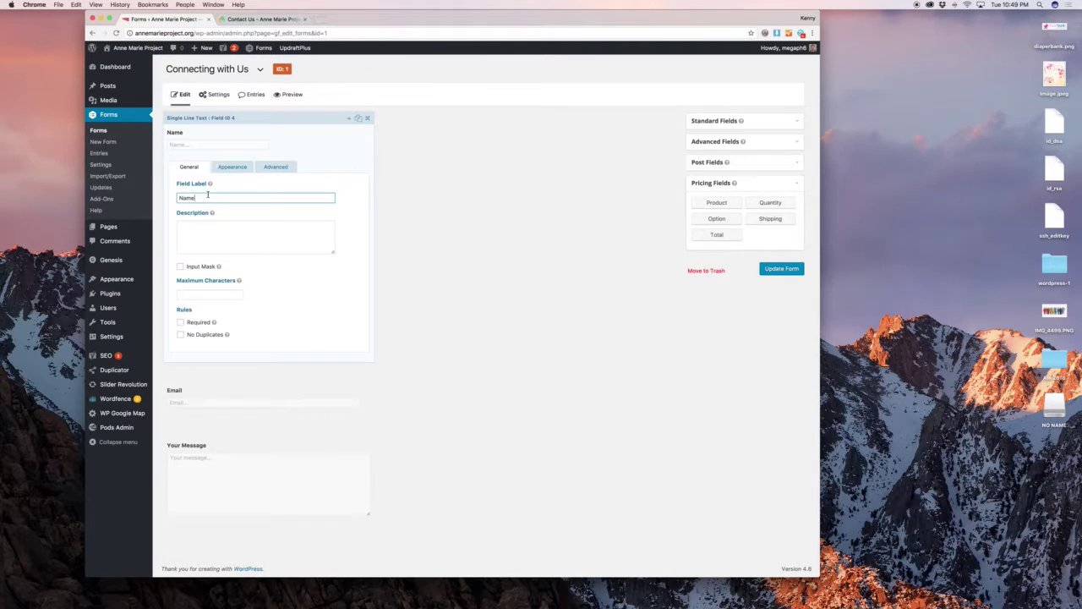
pyautogui.click(207, 230)
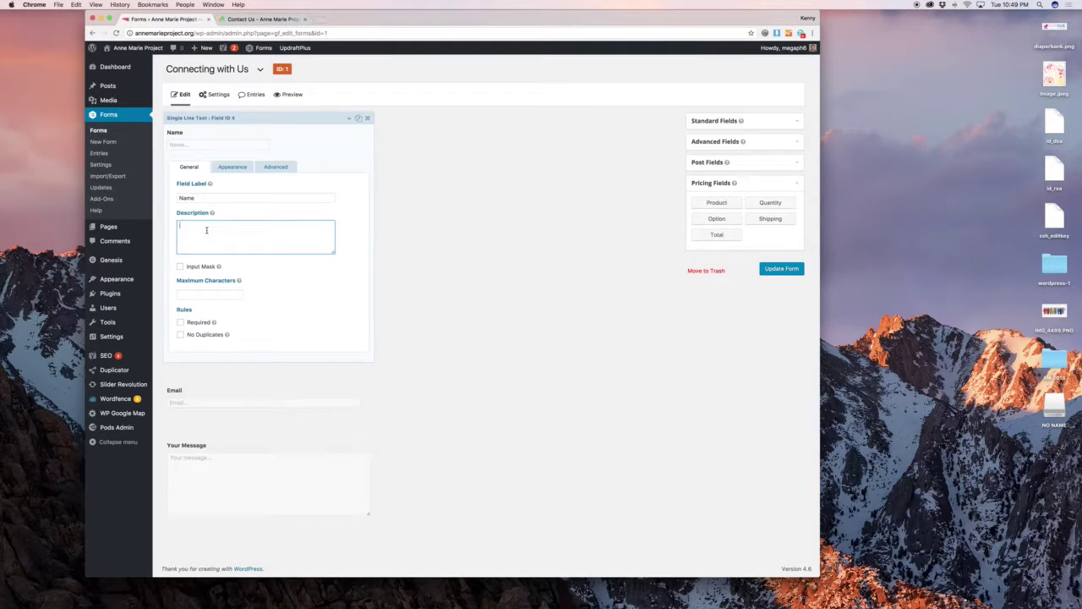
pyautogui.write('Enter a de')
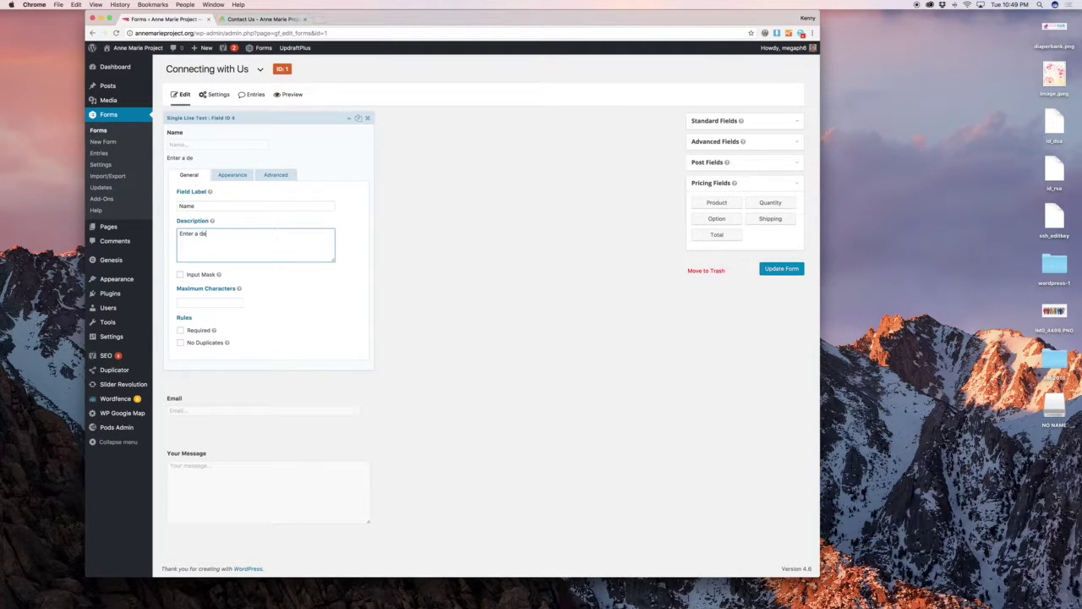
pyautogui.write('scripton')
pyautogui.click(175, 332)
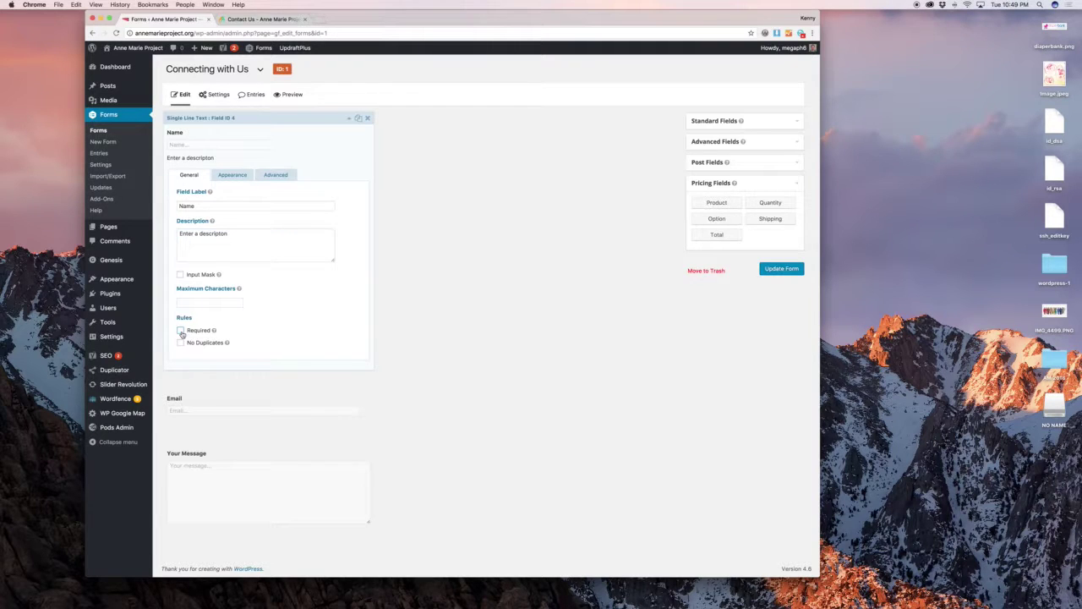
pyautogui.click(234, 175)
pyautogui.click(272, 174)
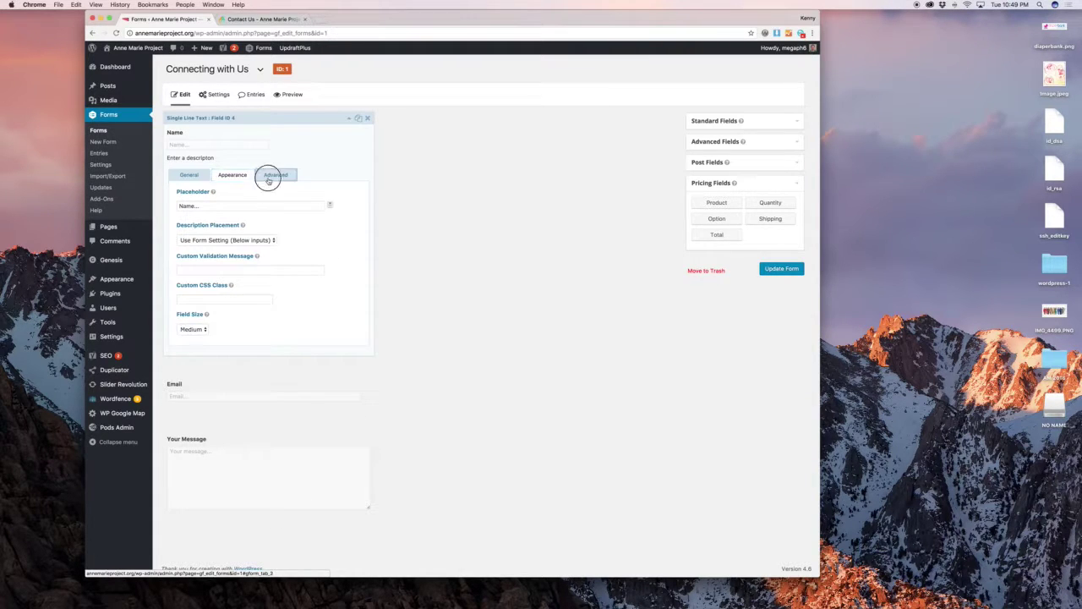
pyautogui.click(233, 313)
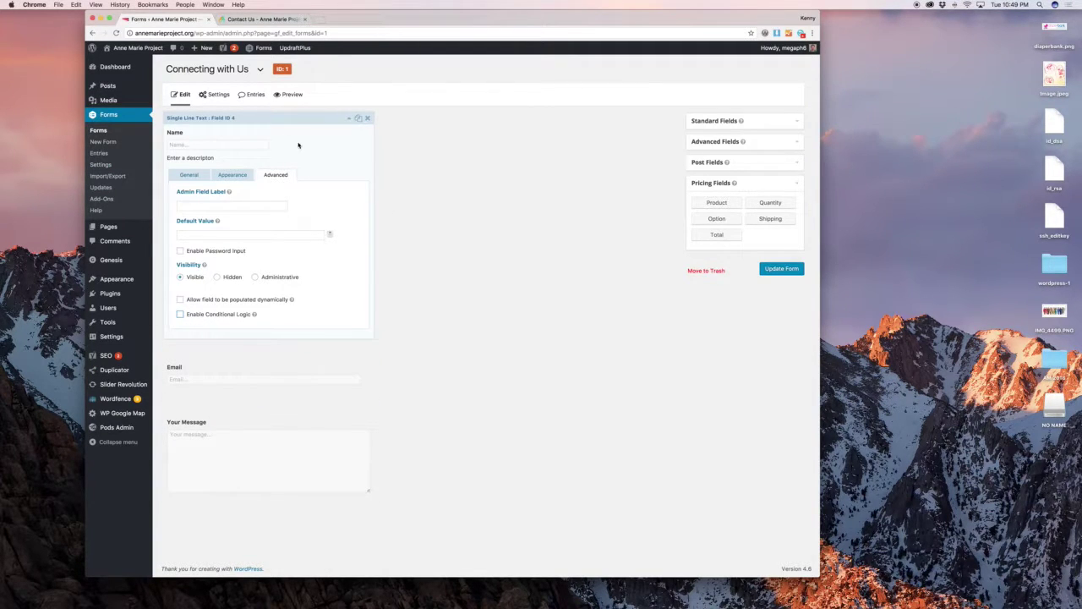
pyautogui.click(267, 118)
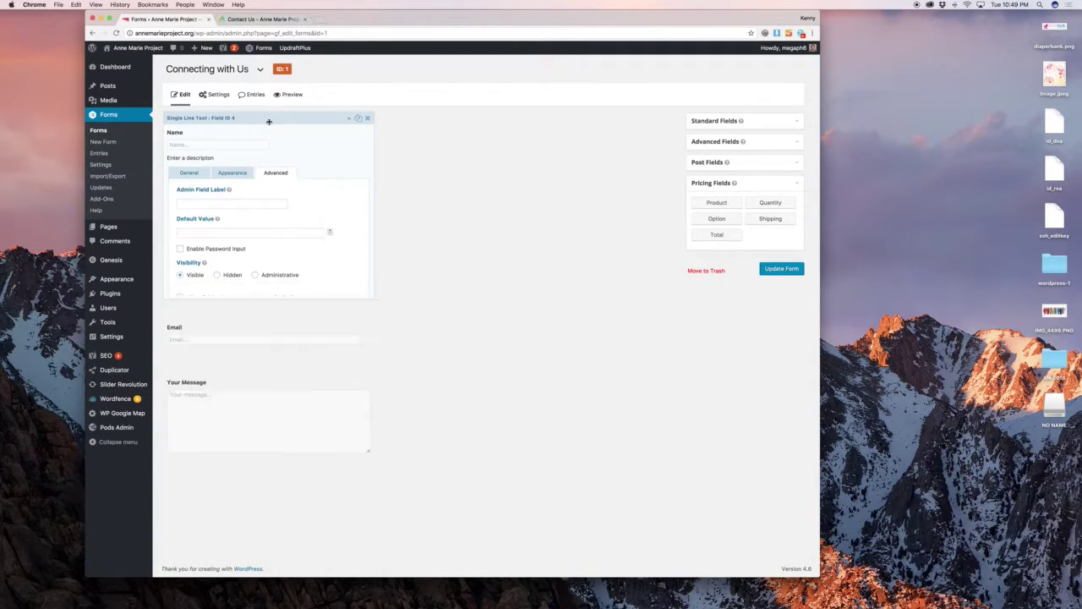
# Add a trial Drop Down field, inspect its three choices, delete it, and go to Confirmations.
pyautogui.click(705, 125)
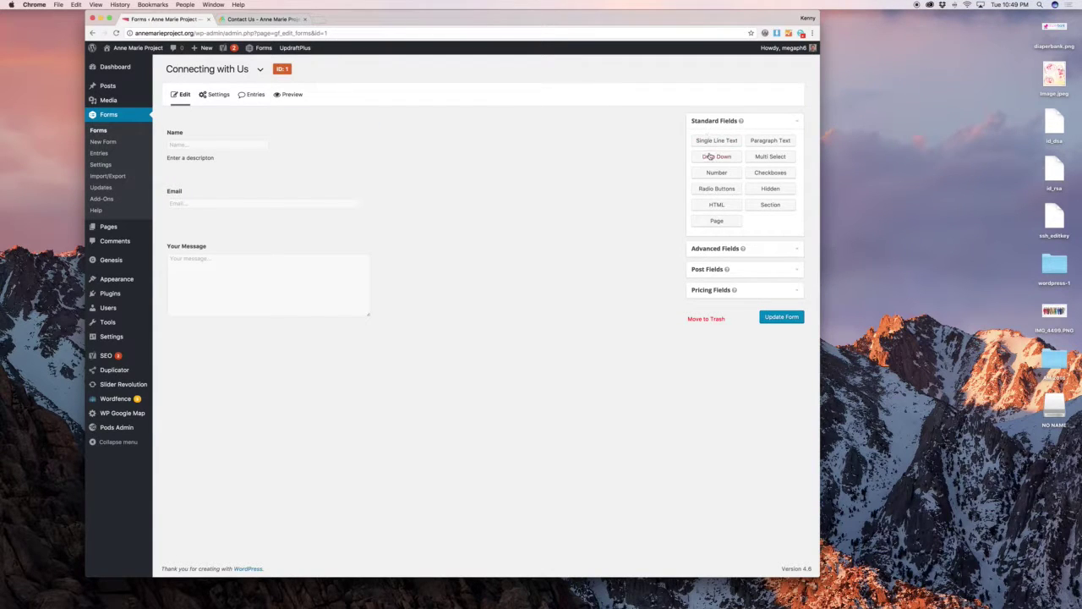
pyautogui.moveTo(710, 157); pyautogui.dragTo(213, 337)
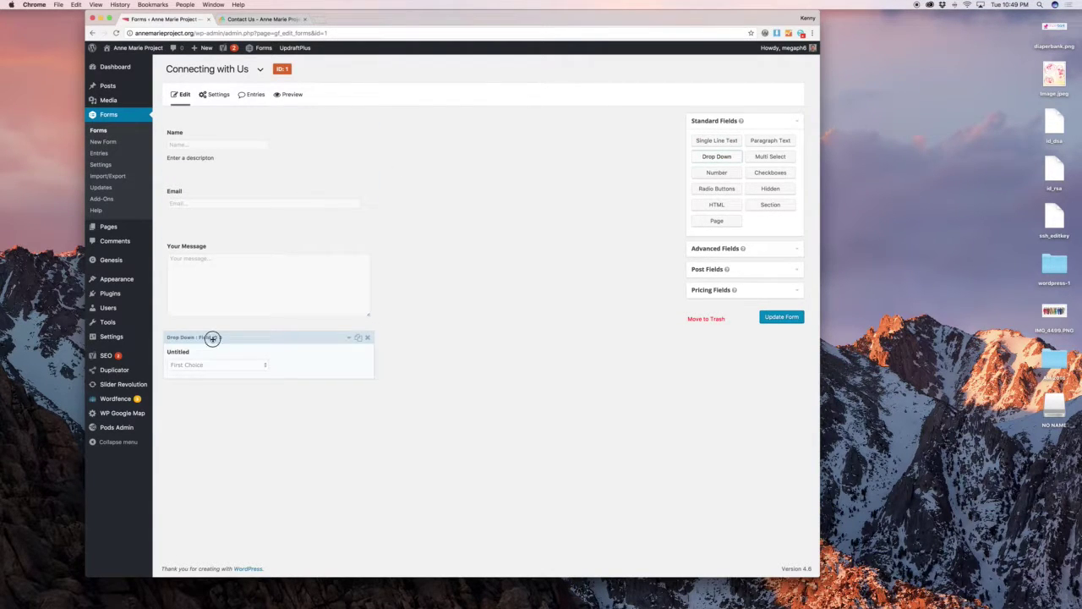
pyautogui.click(213, 338)
pyautogui.scroll(-3, 399, 335)
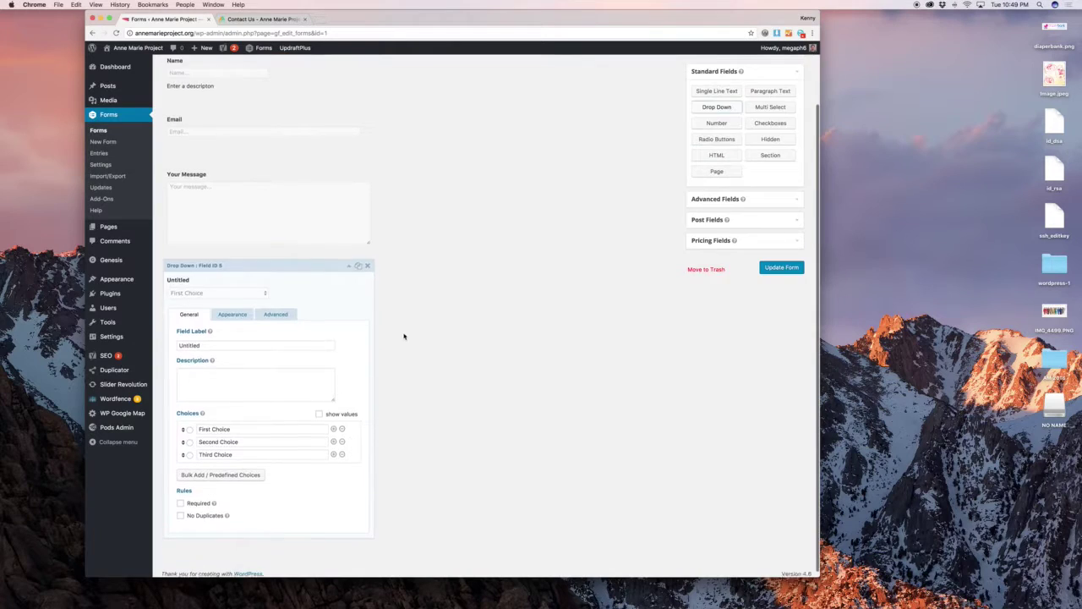
pyautogui.doubleClick(241, 422)
pyautogui.click(241, 422)
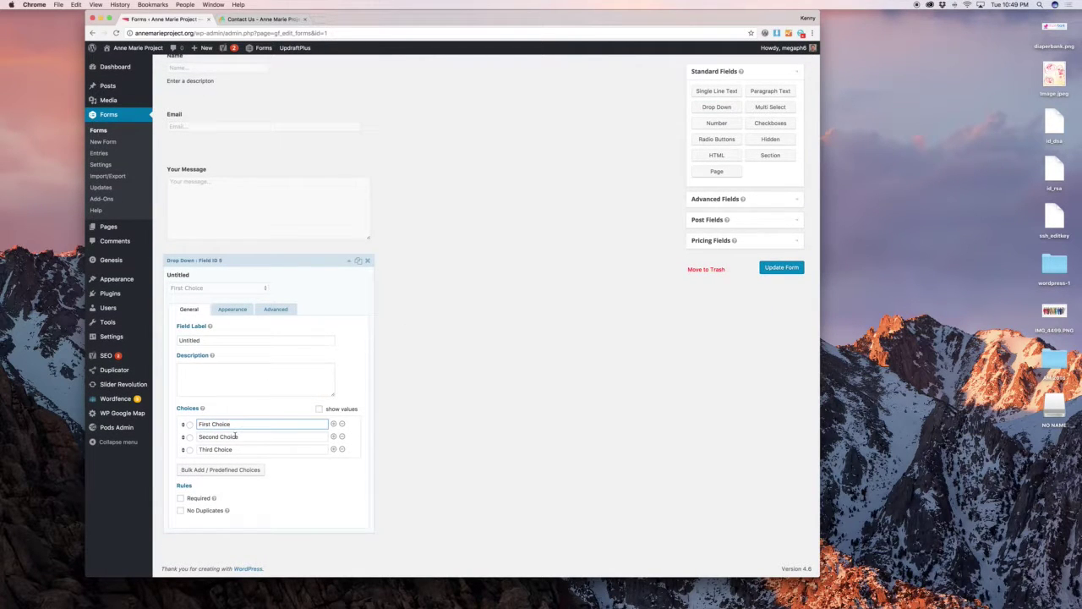
pyautogui.click(236, 436)
pyautogui.click(236, 449)
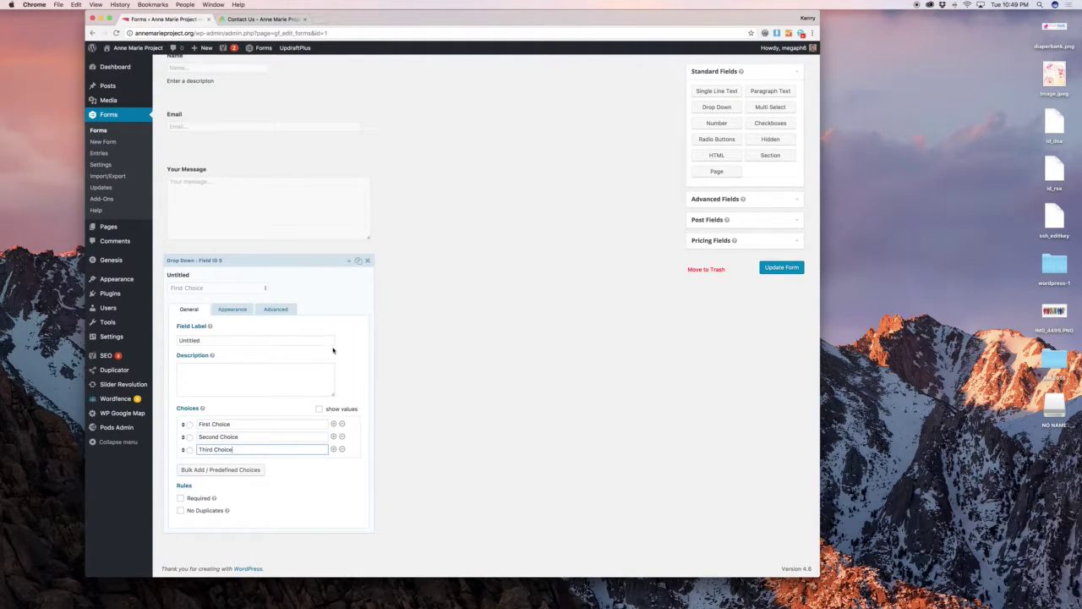
pyautogui.click(367, 260)
pyautogui.click(594, 195)
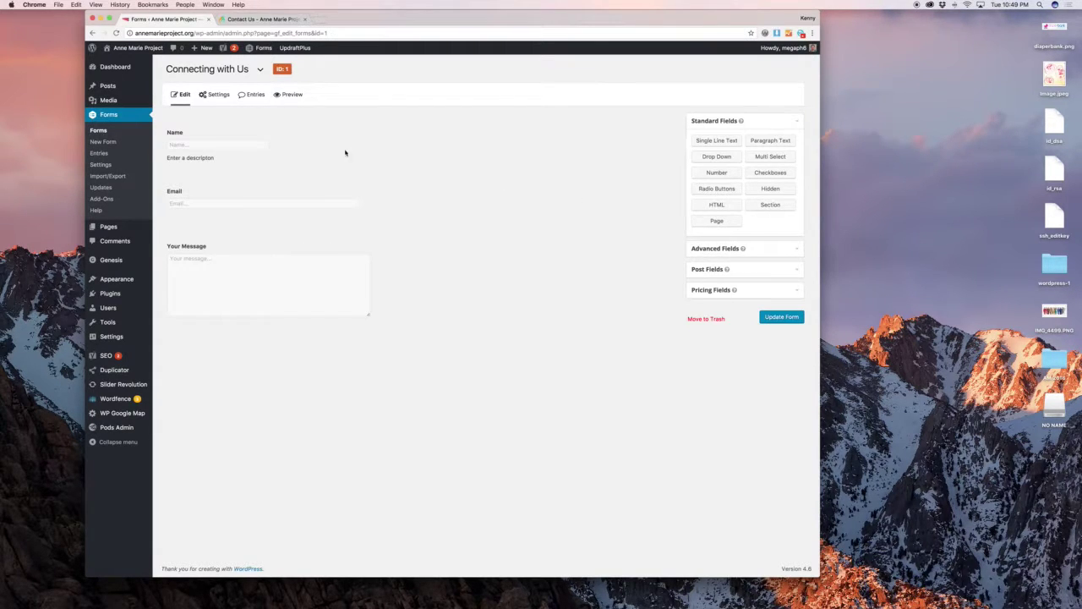
pyautogui.moveTo(217, 96)
pyautogui.click(219, 131)
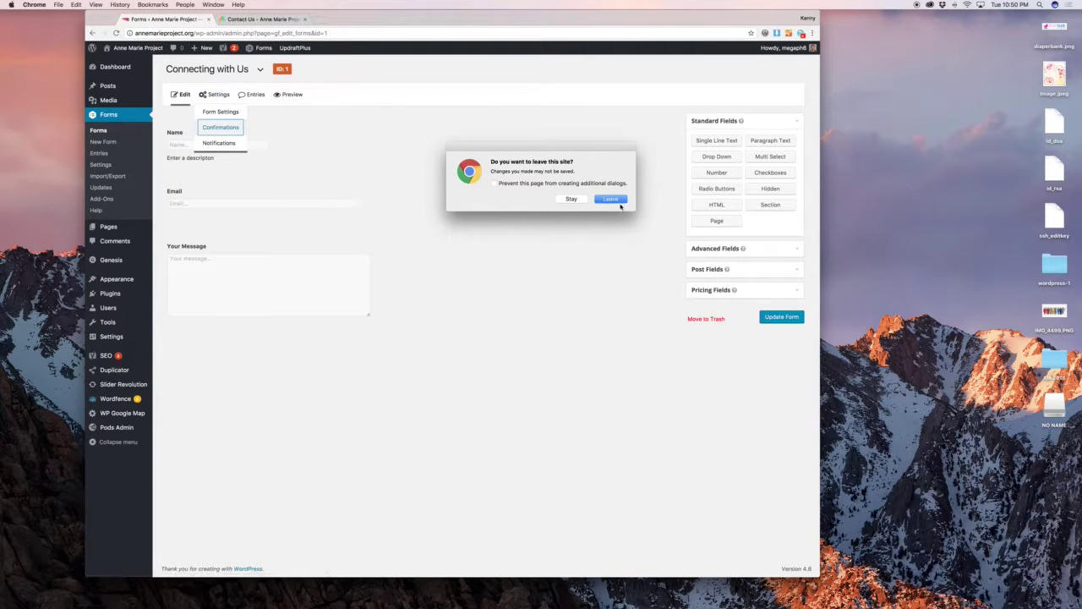
# Try Page and Redirect on the Default Confirmation, keep it as Text, then open Notifications.
pyautogui.click(615, 202)
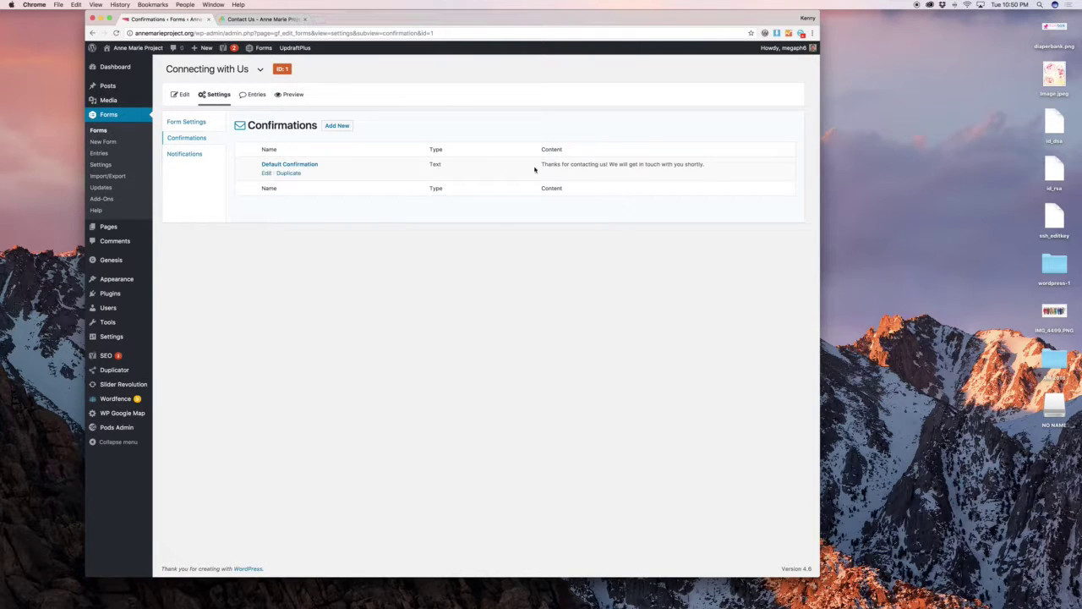
pyautogui.click(266, 174)
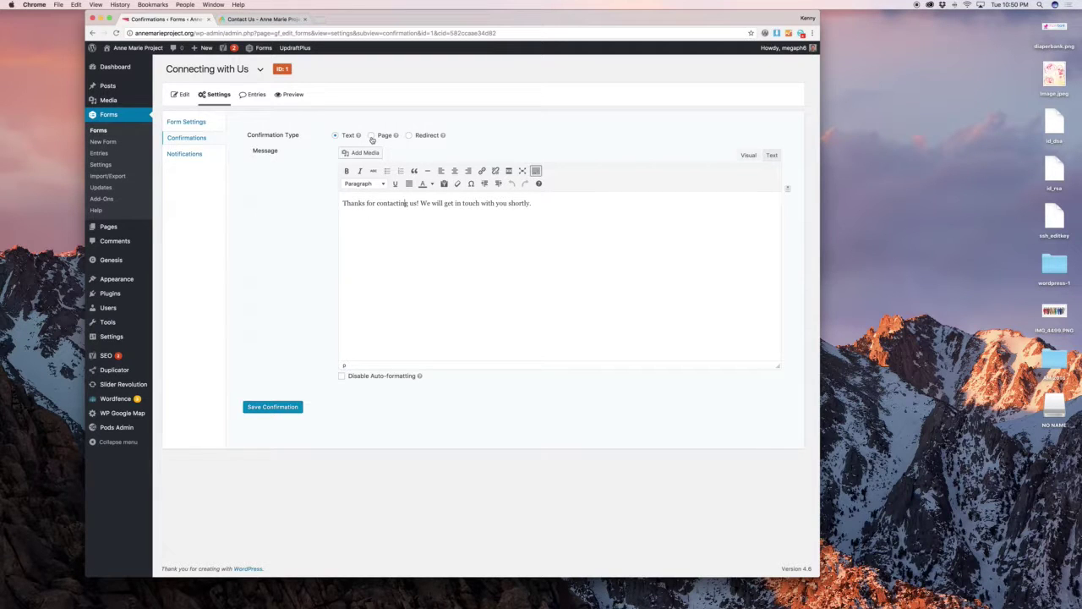
pyautogui.click(371, 136)
pyautogui.click(373, 153)
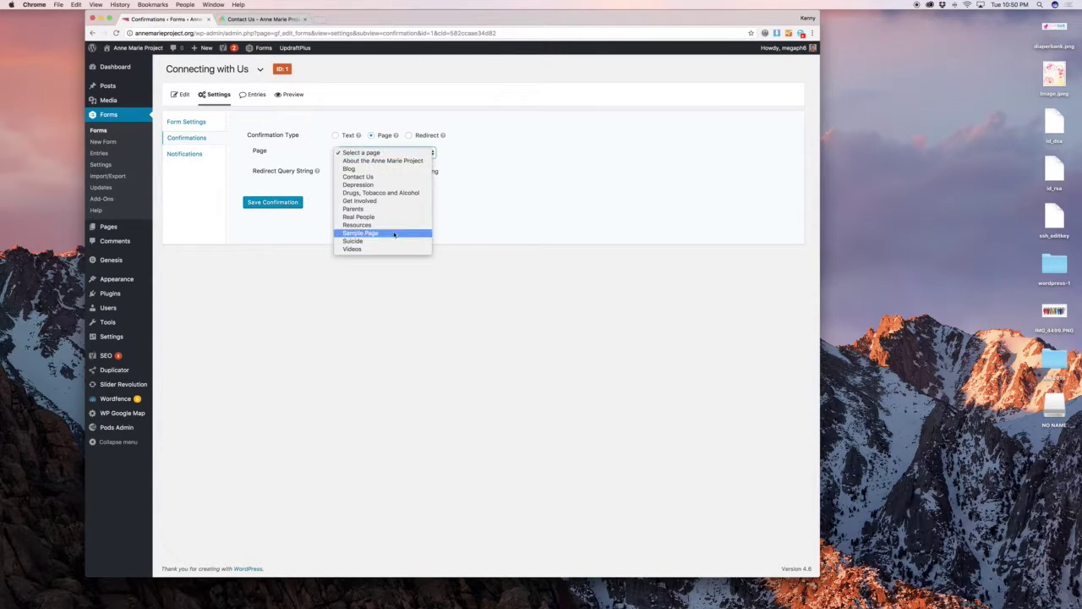
pyautogui.click(487, 157)
pyautogui.click(408, 136)
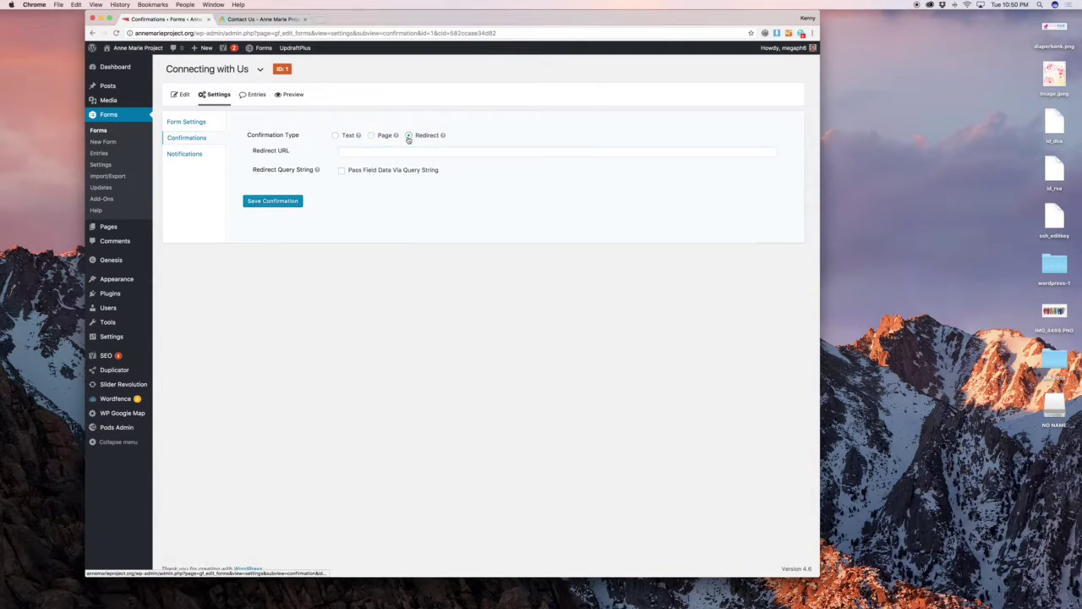
pyautogui.click(335, 136)
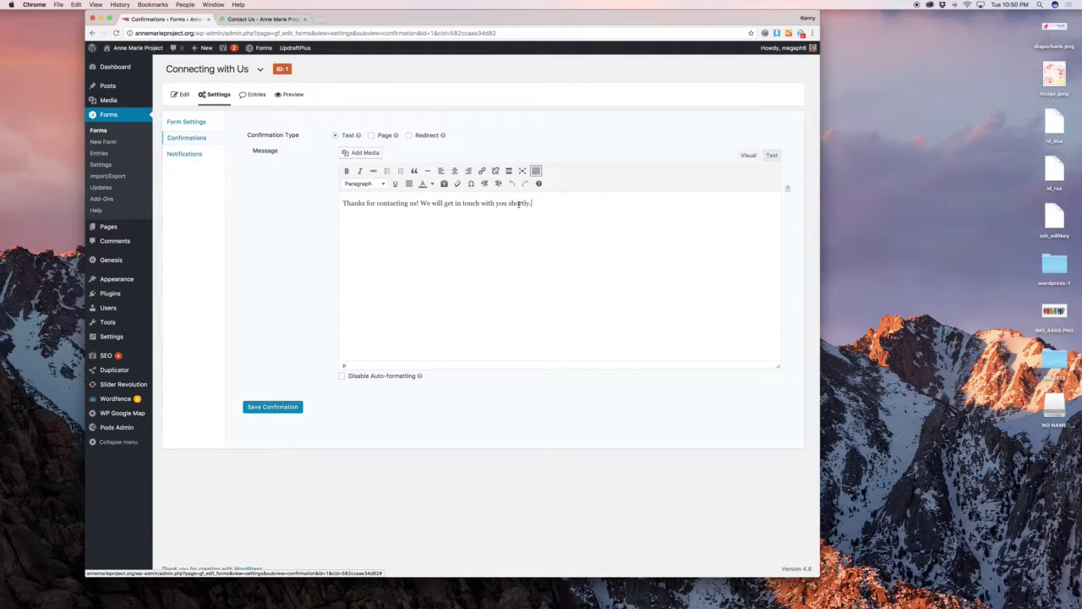
pyautogui.click(197, 158)
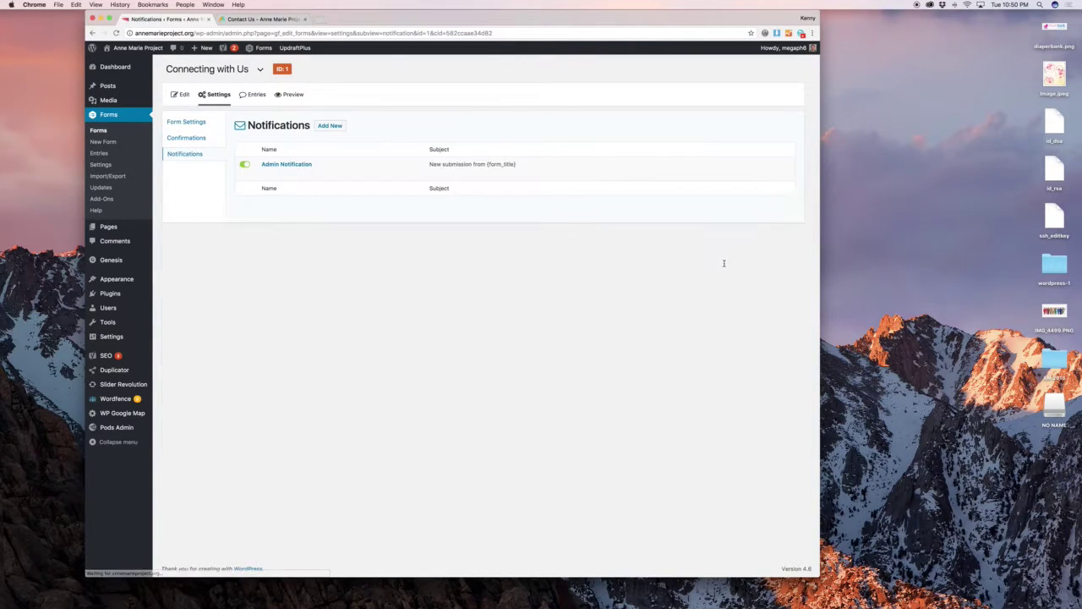
# Review the Admin Notification's Send to Email address and {all_fields} message body without changes.
pyautogui.click(265, 174)
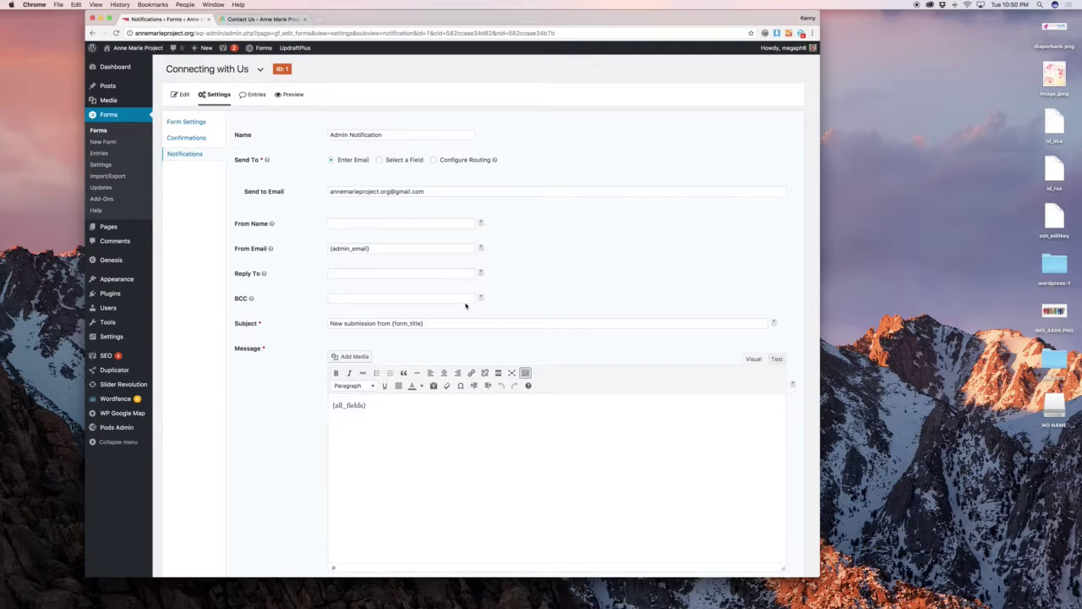
pyautogui.doubleClick(386, 192)
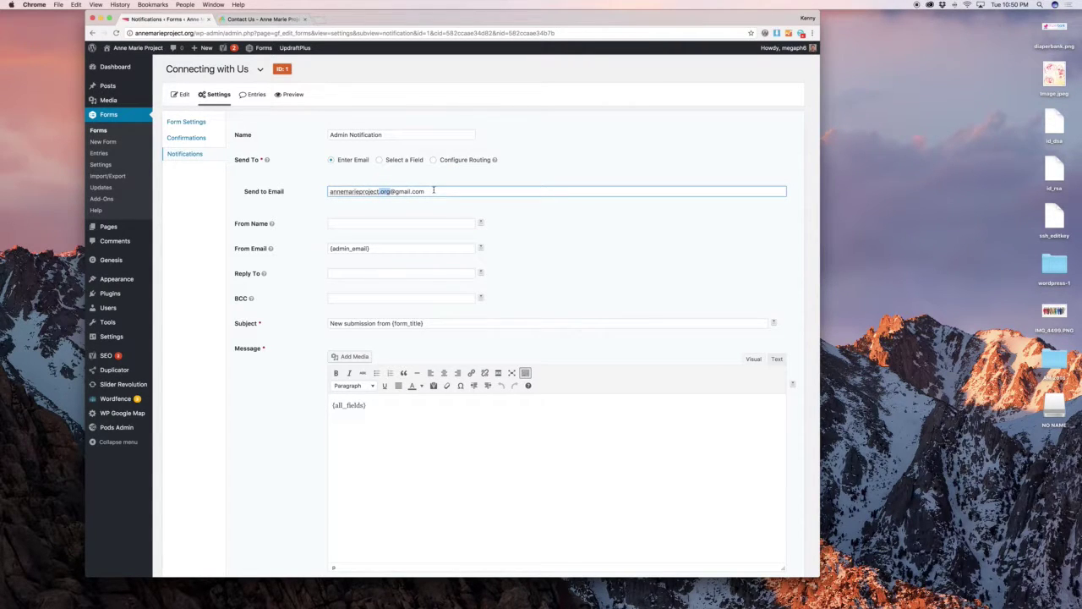
pyautogui.click(434, 190)
pyautogui.click(432, 173)
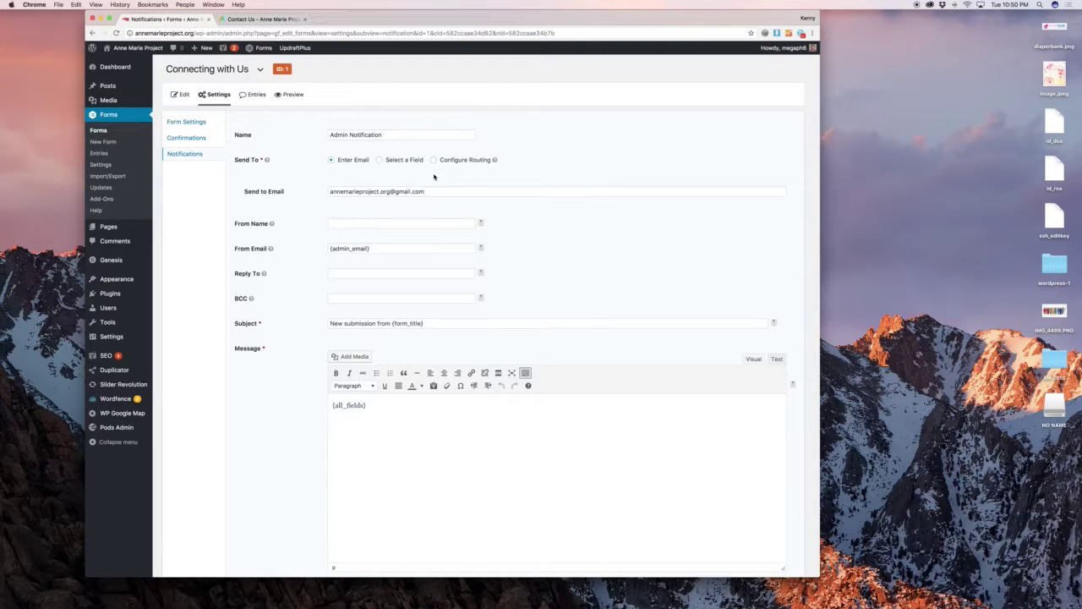
pyautogui.click(317, 189)
pyautogui.scroll(-5, 317, 191)
pyautogui.scroll(4, 317, 191)
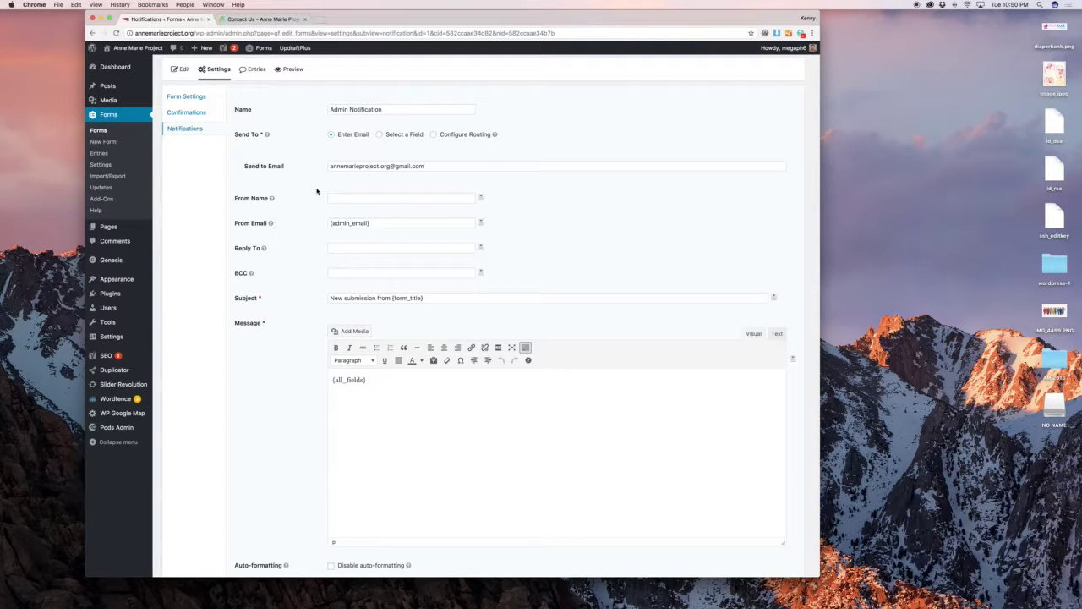
pyautogui.scroll(-3, 317, 191)
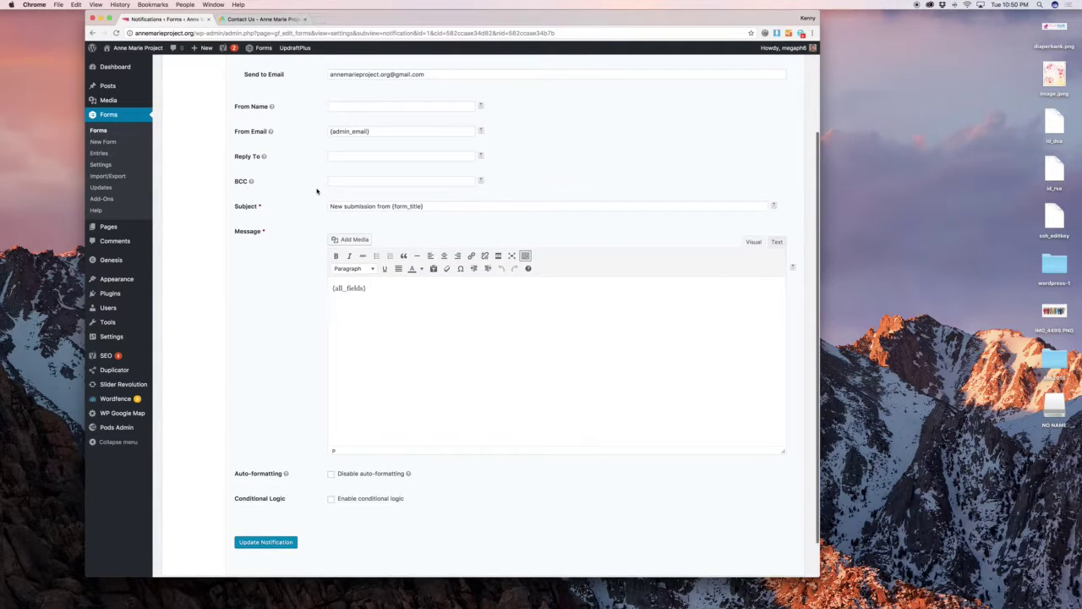
pyautogui.scroll(-2, 313, 229)
pyautogui.scroll(5, 305, 278)
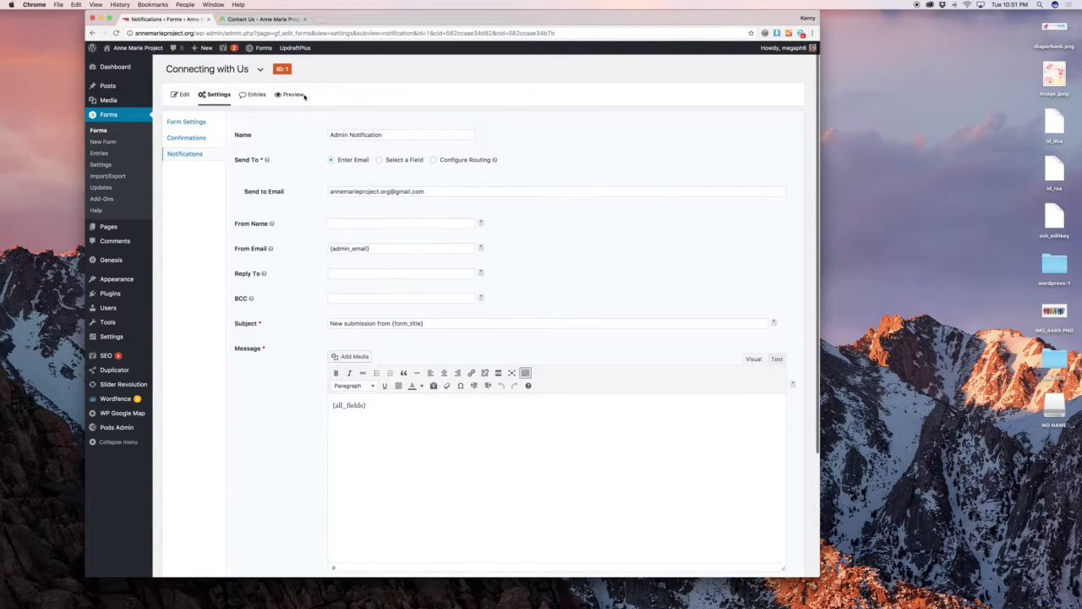
# Open the Connecting with Us form's Entries list of 12 submissions.
pyautogui.click(253, 95)
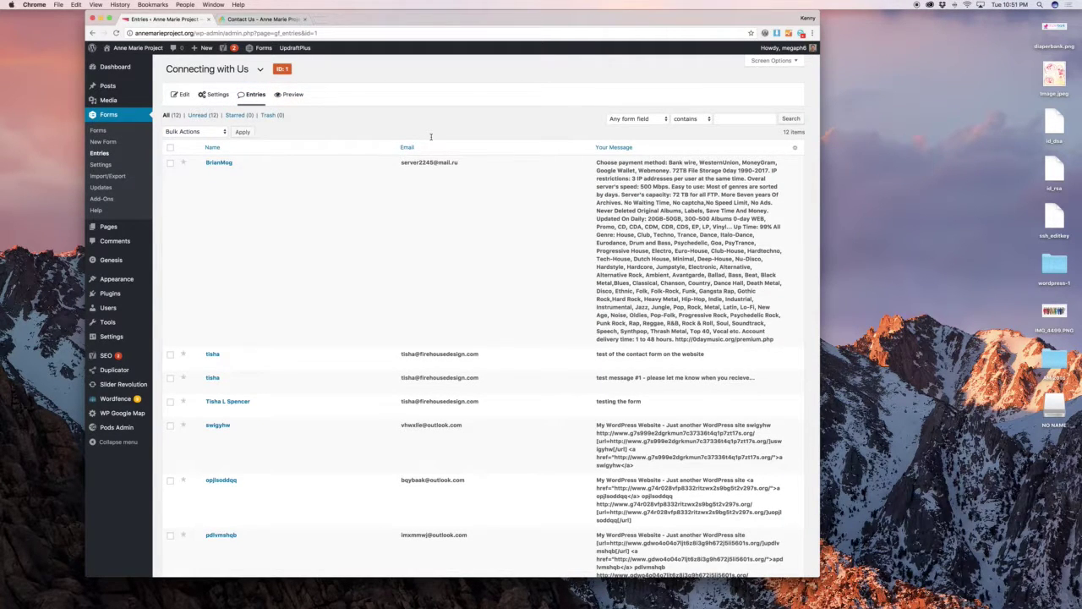
pyautogui.scroll(-10, 431, 136)
pyautogui.scroll(10, 430, 155)
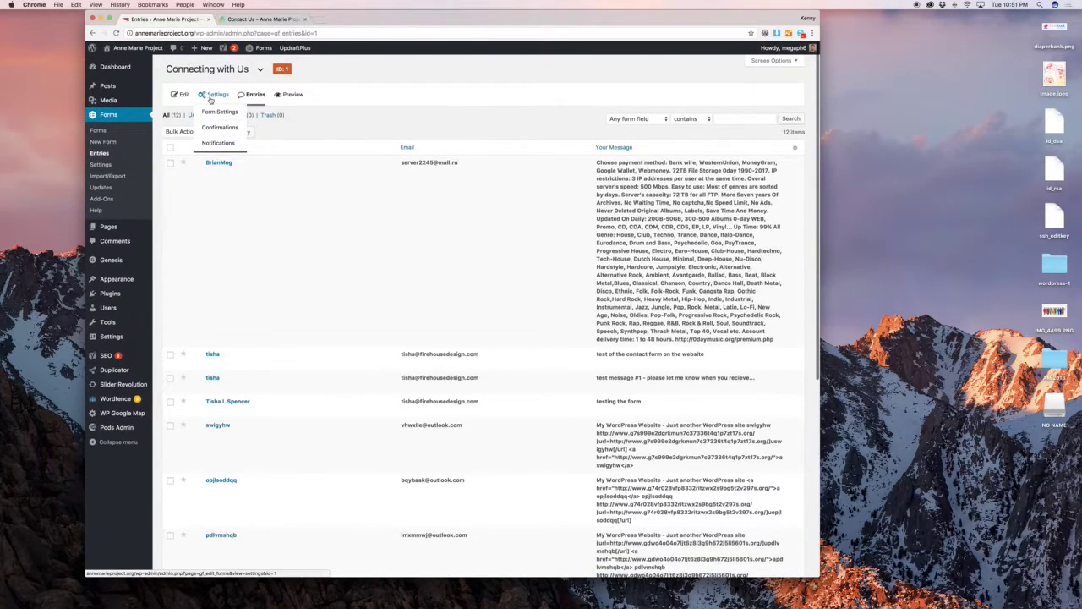
# Tick the anti-spam honeypot in Form Settings, then go back and scroll through the entries.
pyautogui.click(210, 98)
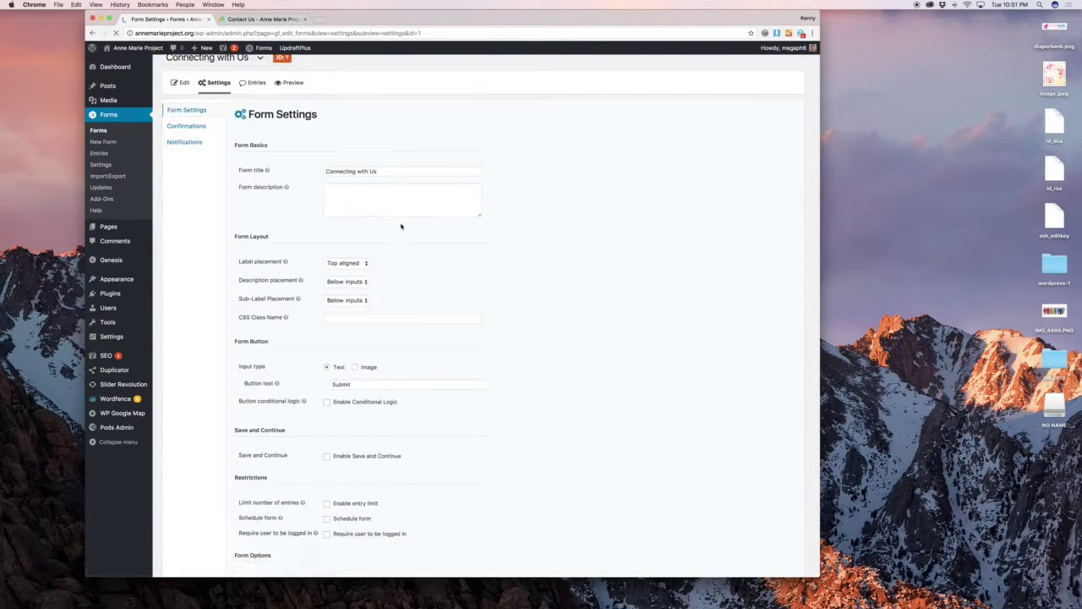
pyautogui.scroll(-3, 400, 225)
pyautogui.click(328, 466)
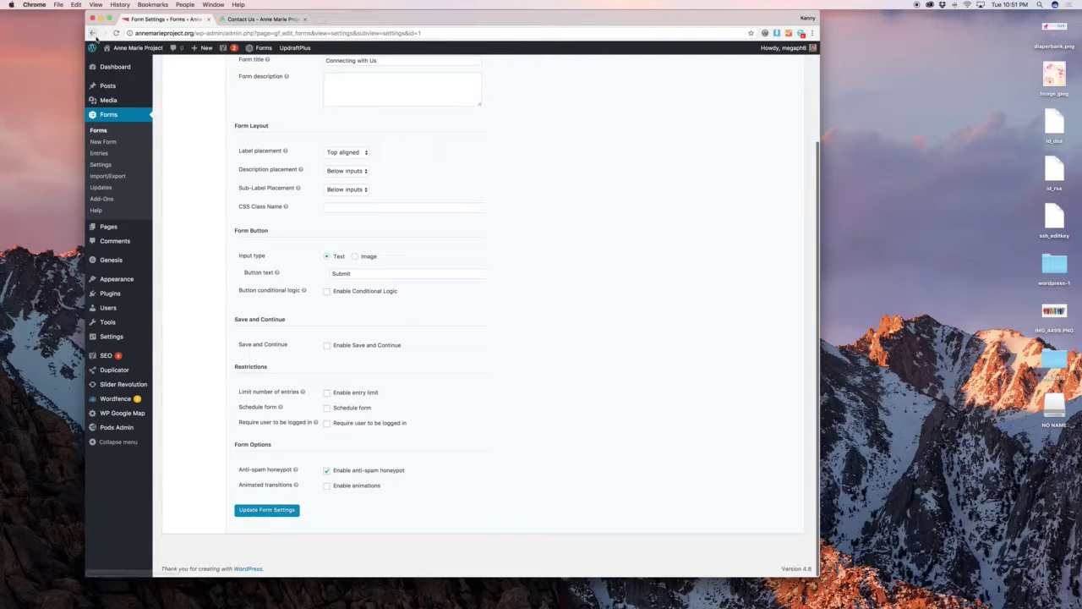
pyautogui.click(92, 33)
pyautogui.scroll(-3, 463, 185)
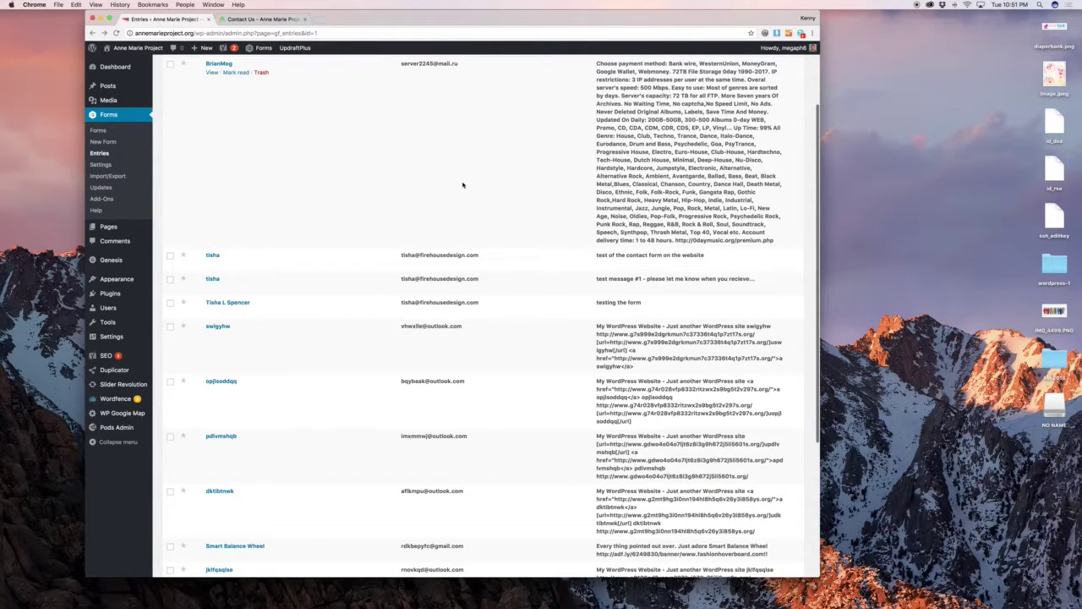
pyautogui.scroll(3, 463, 185)
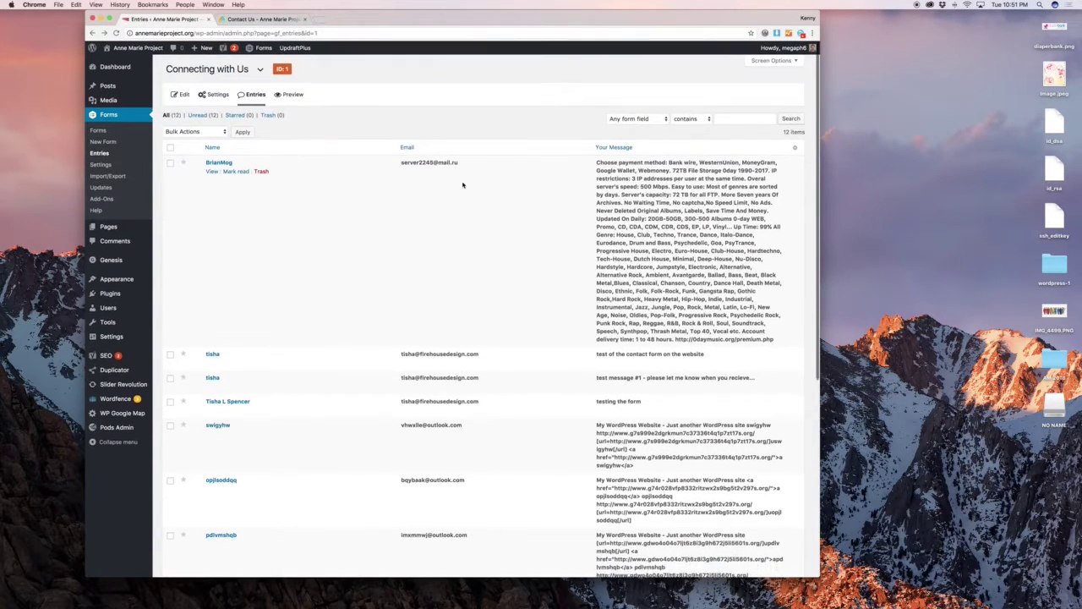
pyautogui.scroll(-6, 463, 185)
pyautogui.scroll(10, 462, 184)
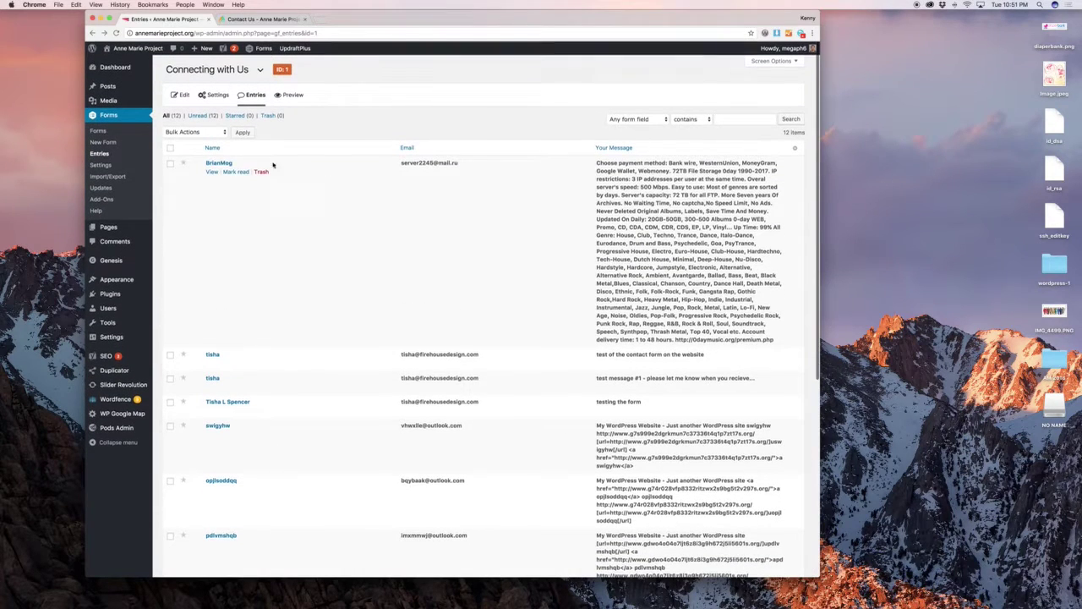
# Select every form entry except the three test submissions.
pyautogui.click(170, 147)
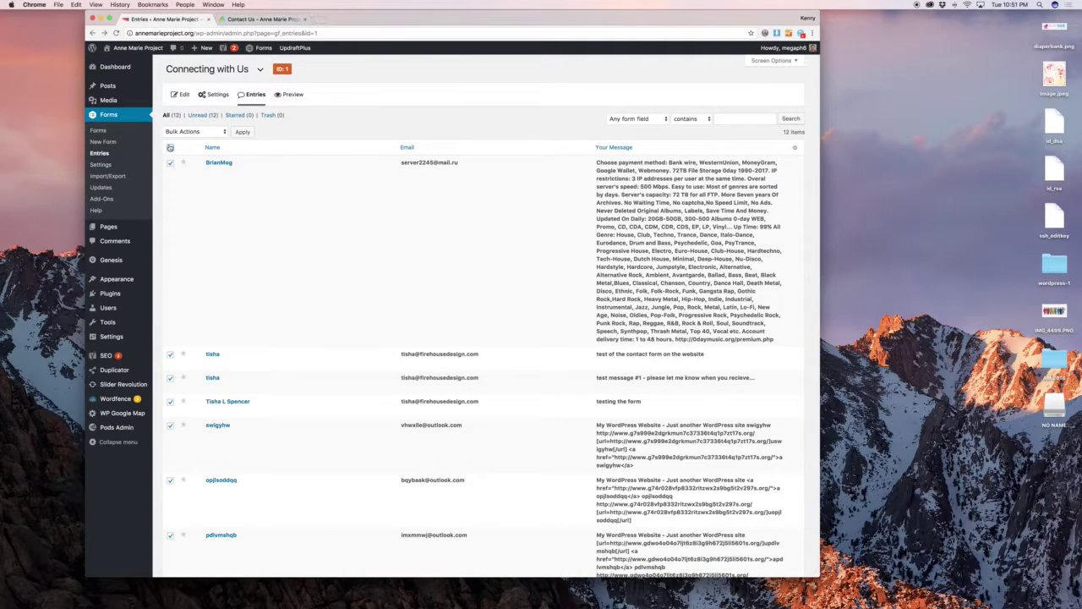
pyautogui.scroll(-3, 170, 186)
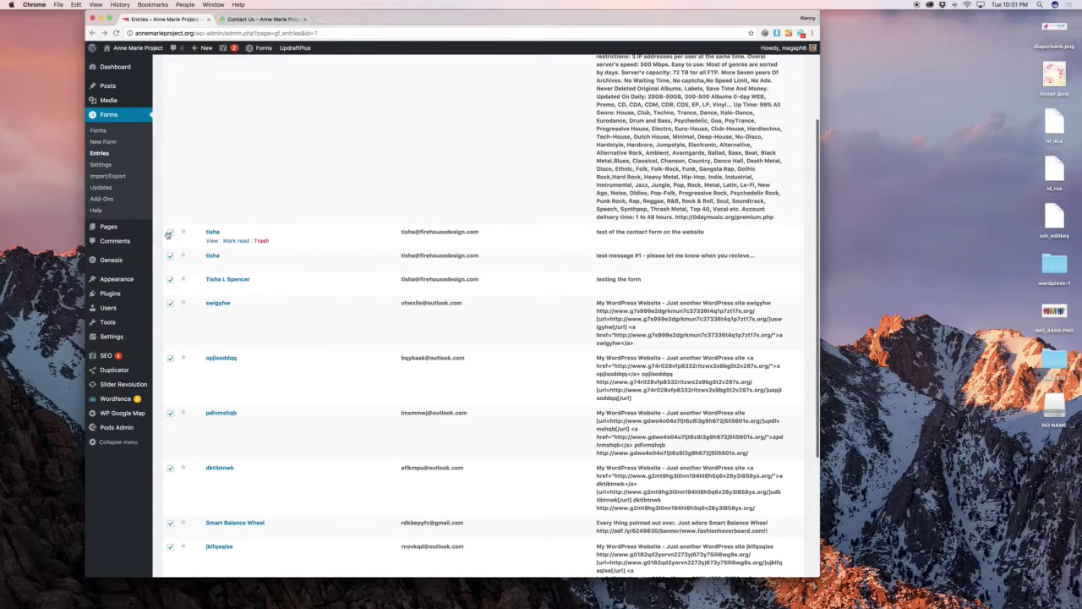
pyautogui.click(170, 231)
pyautogui.click(170, 256)
pyautogui.click(170, 279)
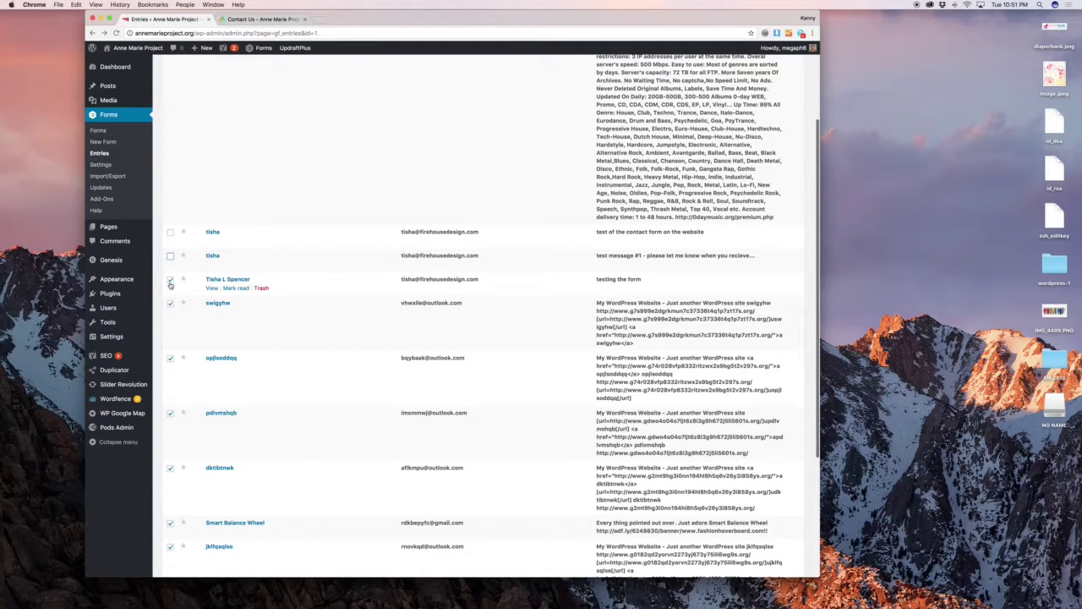
# Trash the nine selected spam entries with the Bulk Actions menu, then go to Forms General Settings.
pyautogui.scroll(-4, 268, 278)
pyautogui.scroll(7, 282, 265)
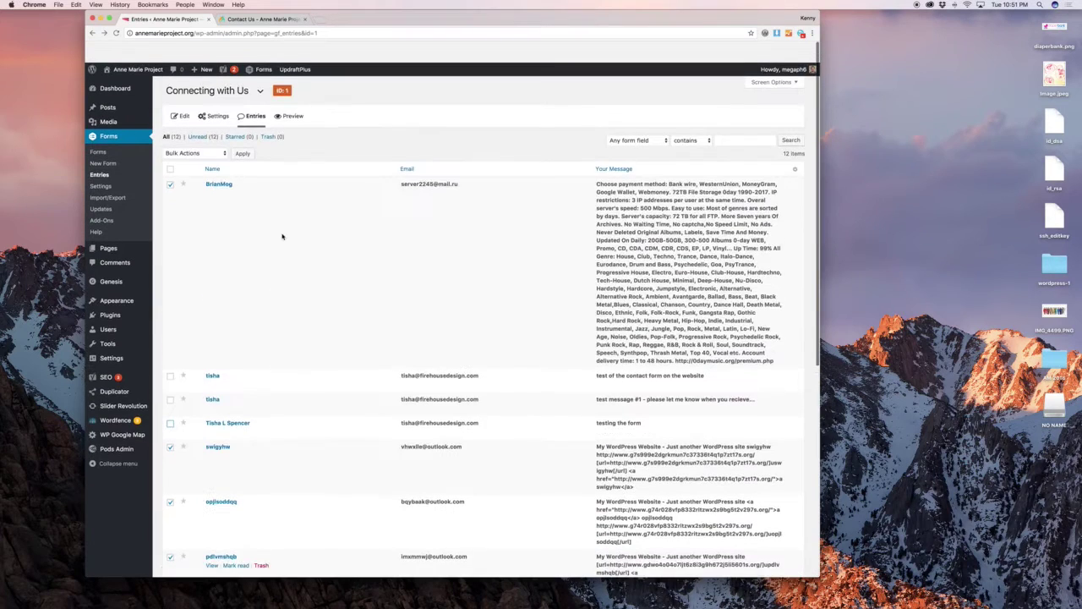
pyautogui.click(194, 132)
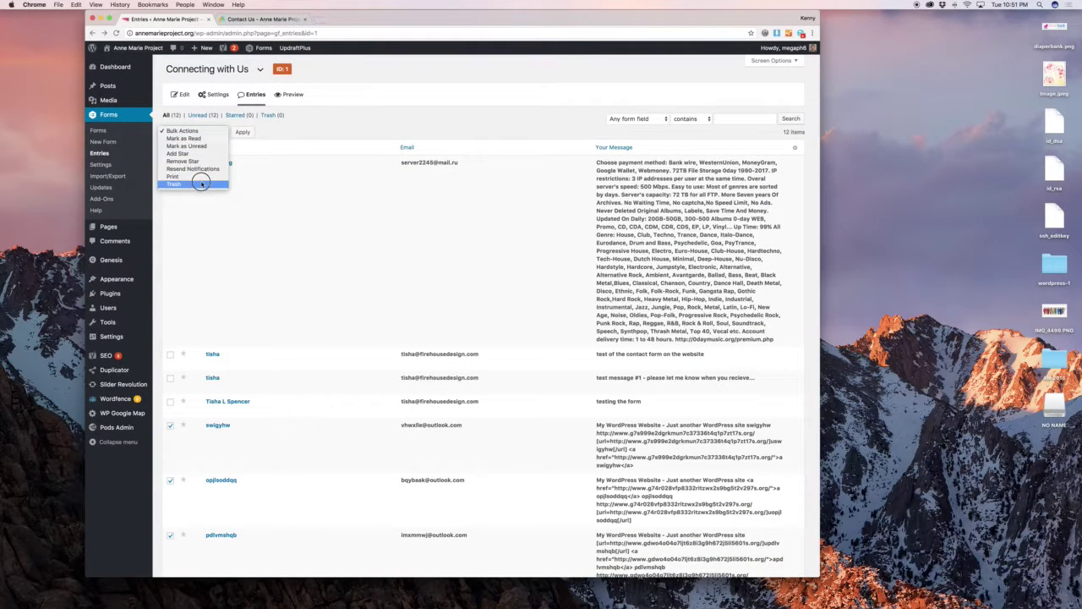
pyautogui.click(239, 140)
pyautogui.click(242, 133)
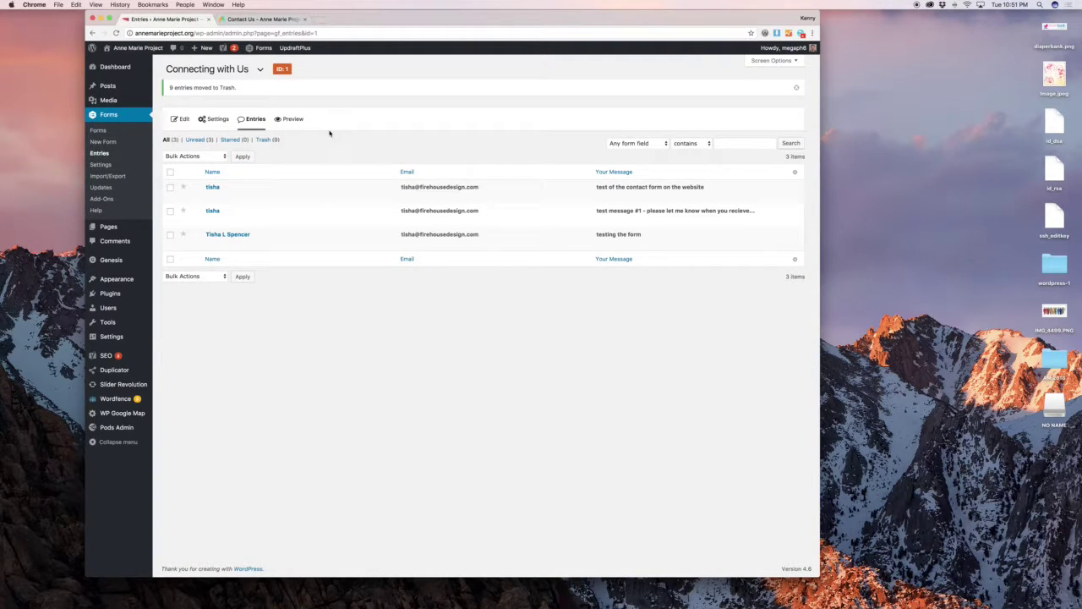
pyautogui.click(100, 164)
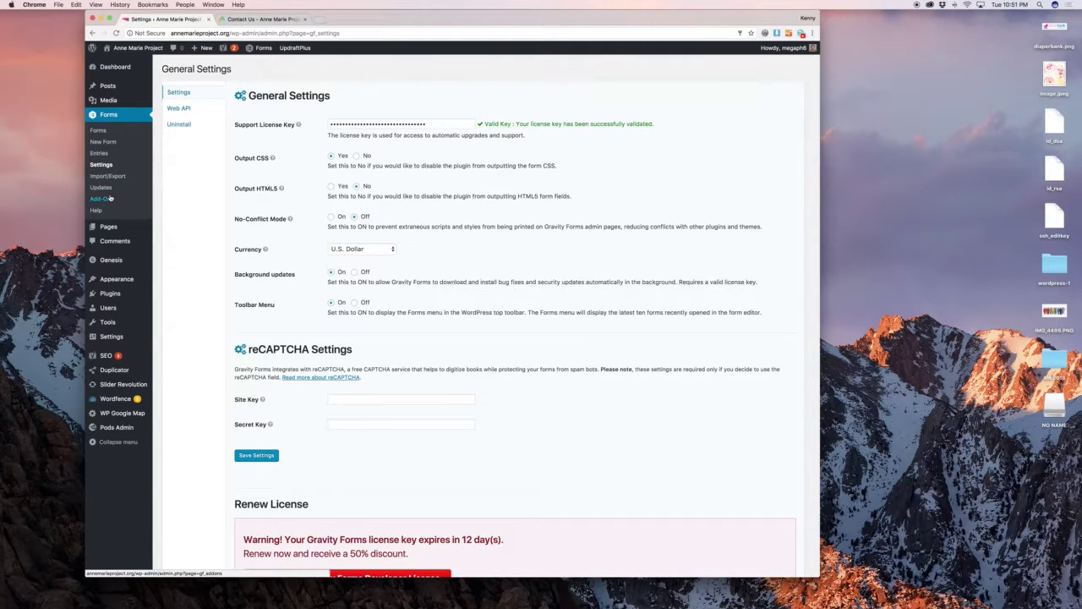
# Open the Blog page from All Pages in the editor, then go back to the 12-item pages list.
pyautogui.moveTo(133, 228)
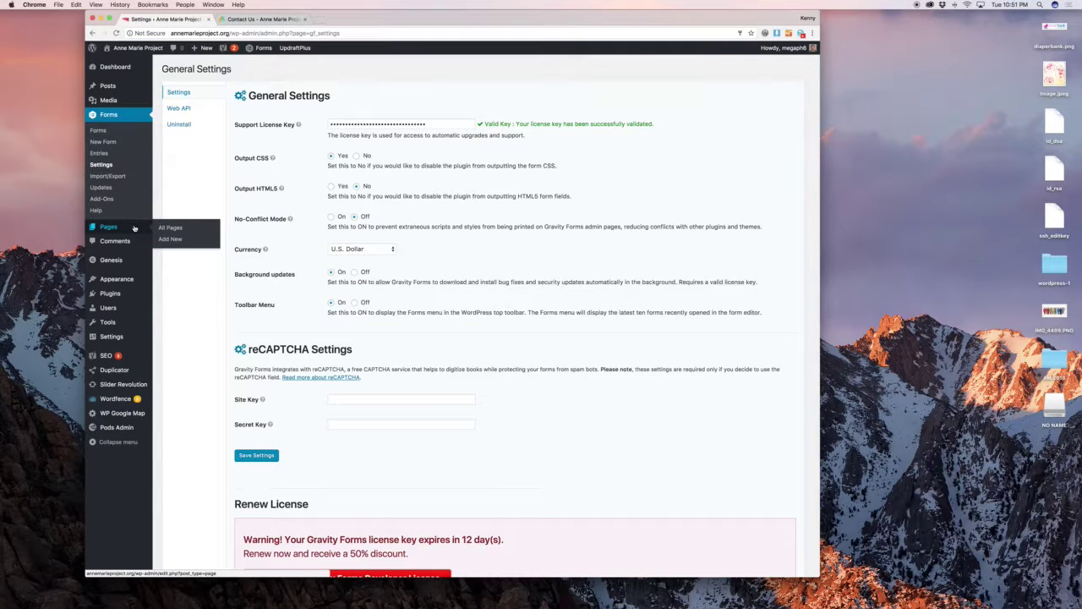
pyautogui.click(195, 230)
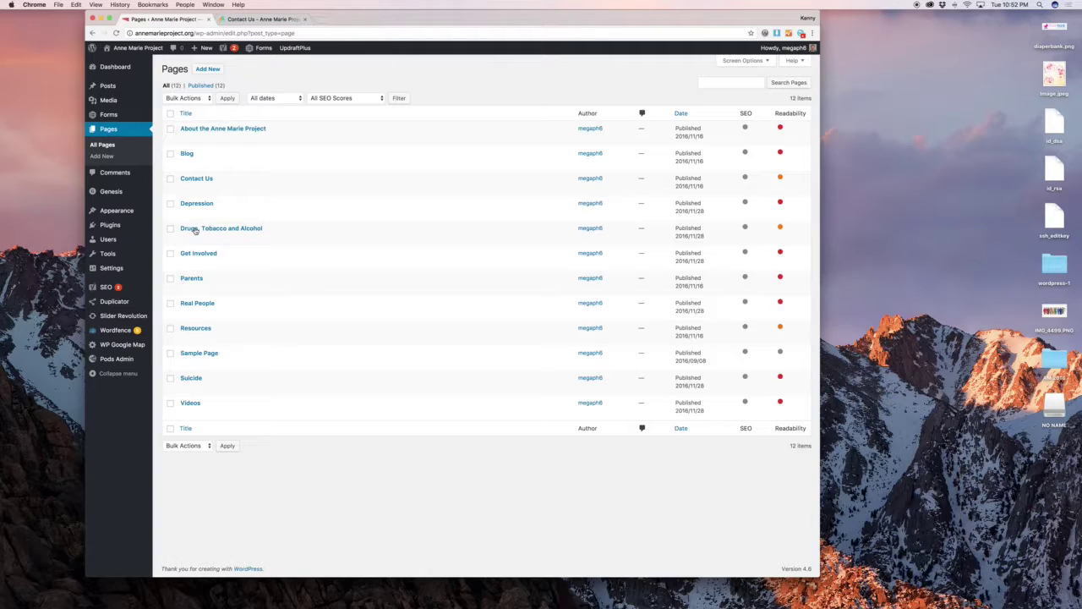
pyautogui.click(186, 163)
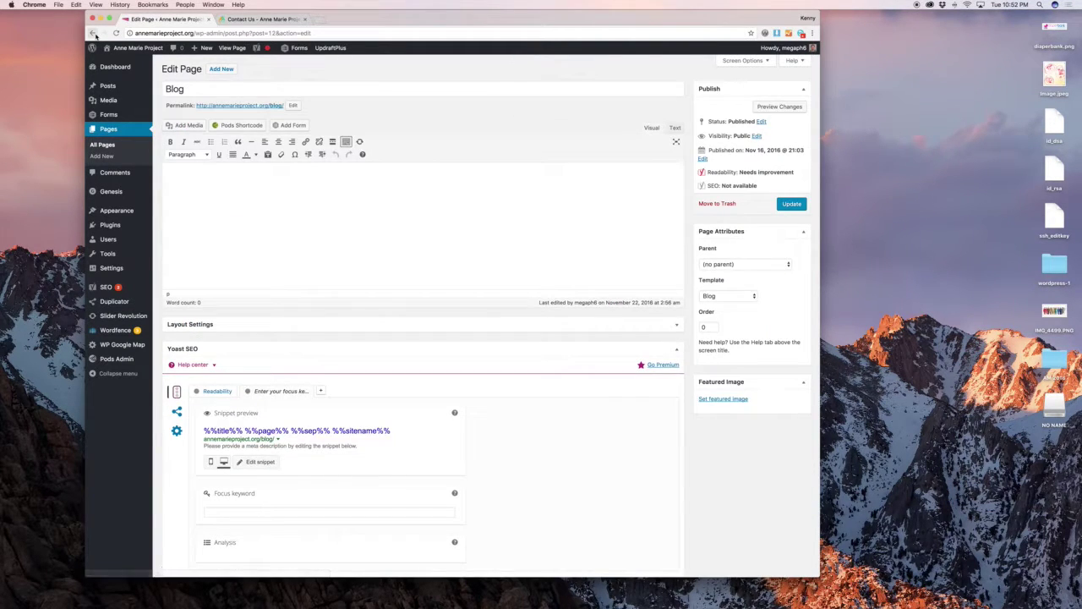
pyautogui.click(93, 33)
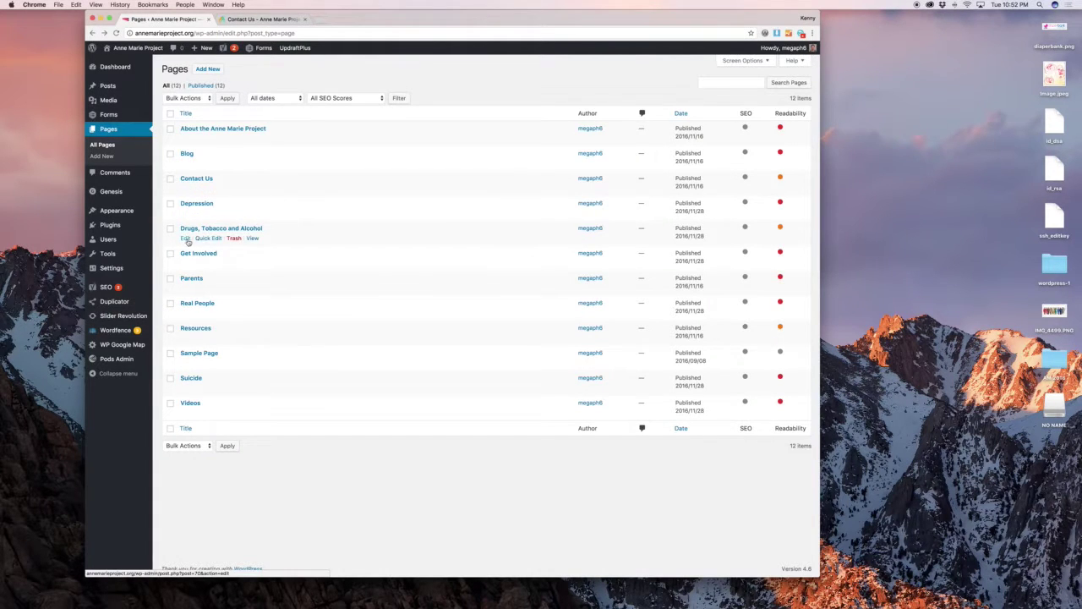
# Open the Drugs, Tobacco and Alcohol page in the editor and look over its content.
pyautogui.click(185, 239)
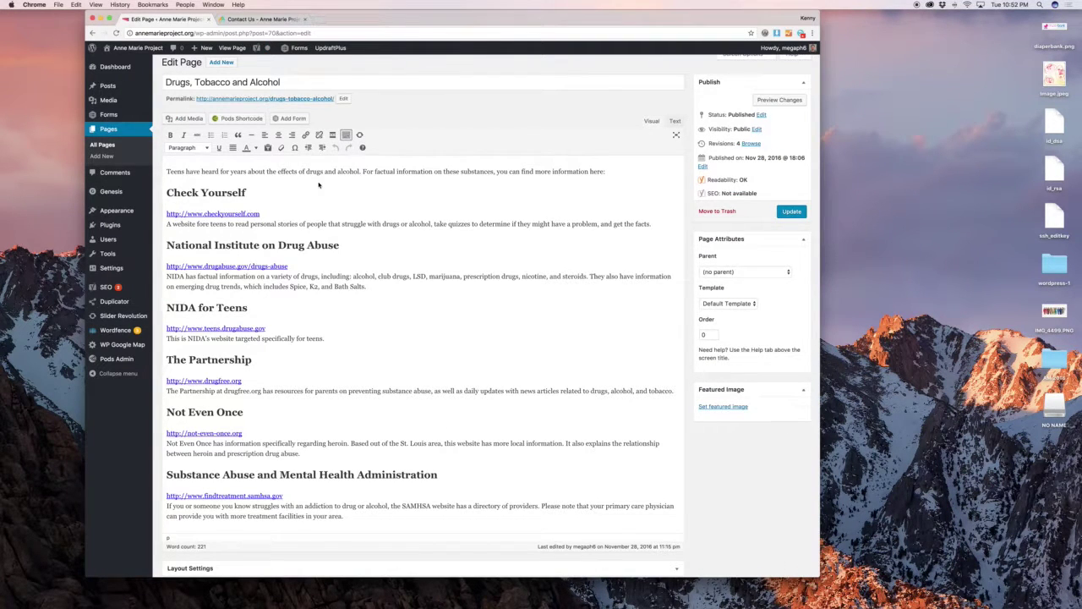
pyautogui.click(318, 183)
pyautogui.click(293, 171)
pyautogui.scroll(-5, 373, 211)
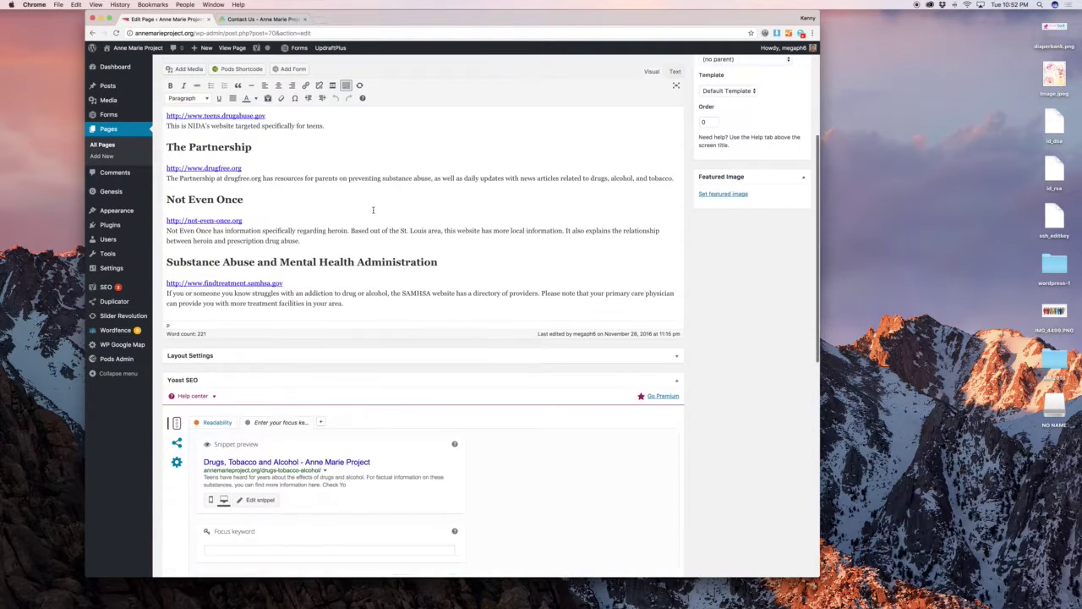
pyautogui.scroll(5, 373, 212)
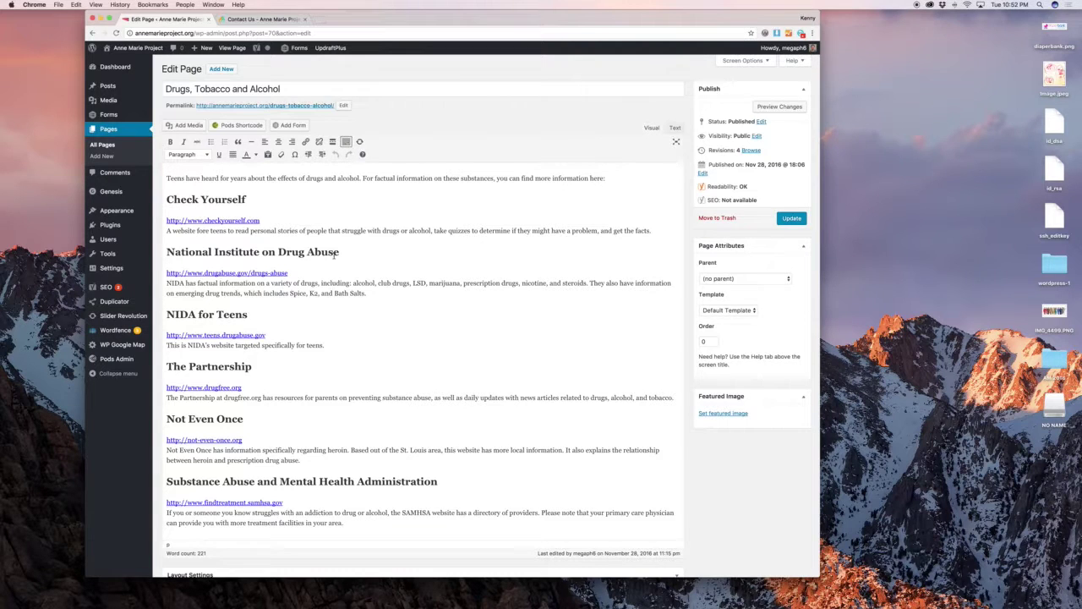
# Add an empty paragraph after the last paragraph and bring up the Insert Gravity Form dialog.
pyautogui.scroll(-1, 342, 257)
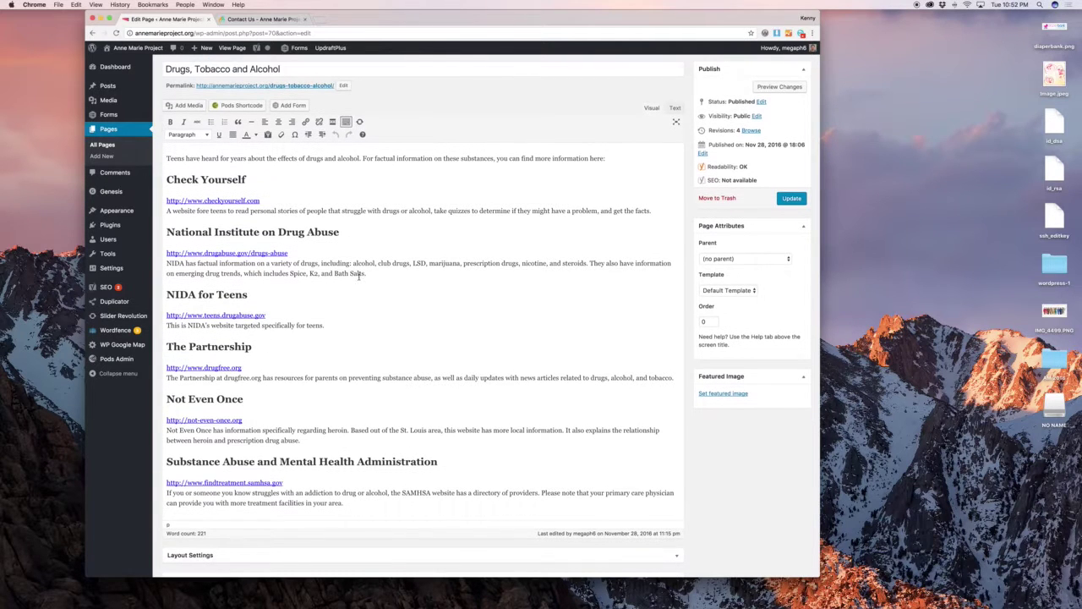
pyautogui.click(364, 503)
pyautogui.press('Return')
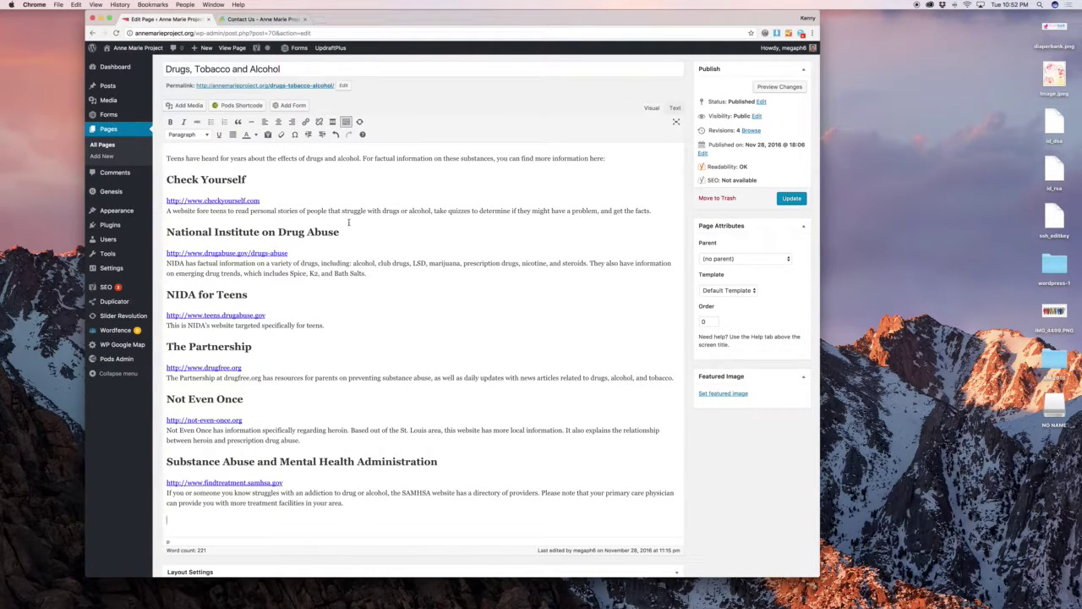
pyautogui.click(292, 105)
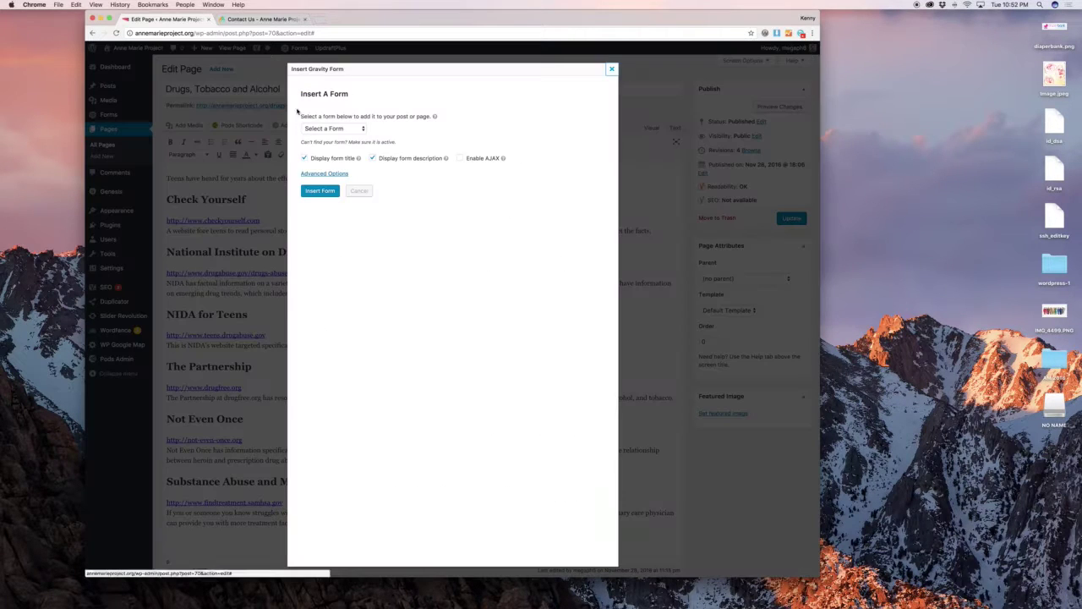
# Insert the Connecting with Us form at the end of the page with its title hidden.
pyautogui.click(324, 127)
pyautogui.click(331, 120)
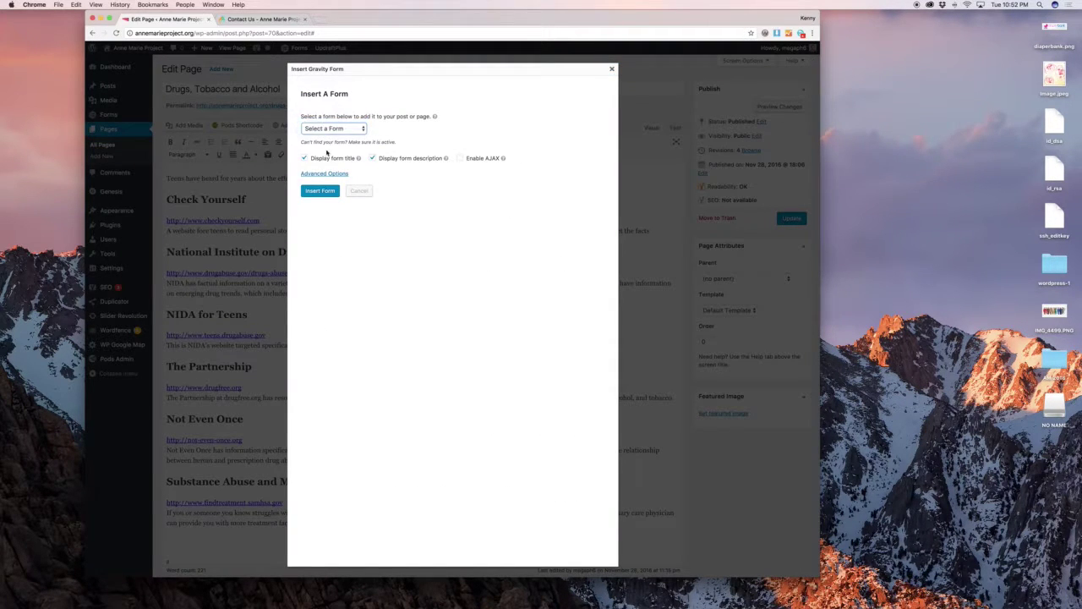
pyautogui.click(303, 158)
pyautogui.click(319, 192)
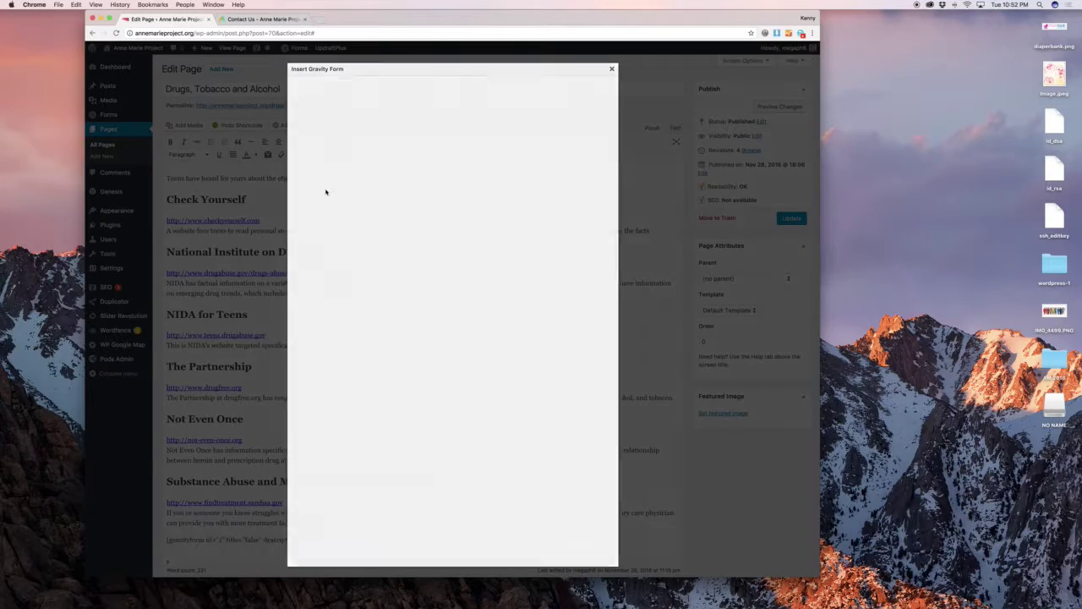
# Preview the page to check the Name, Email and Message form below the content, then return to the editor.
pyautogui.scroll(5, 452, 227)
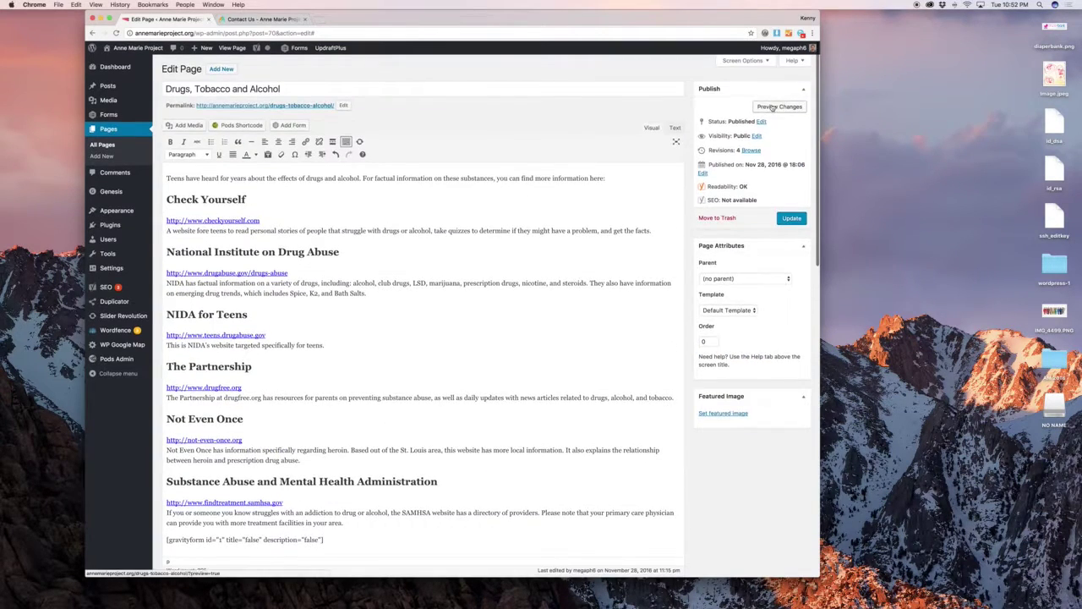
pyautogui.click(780, 108)
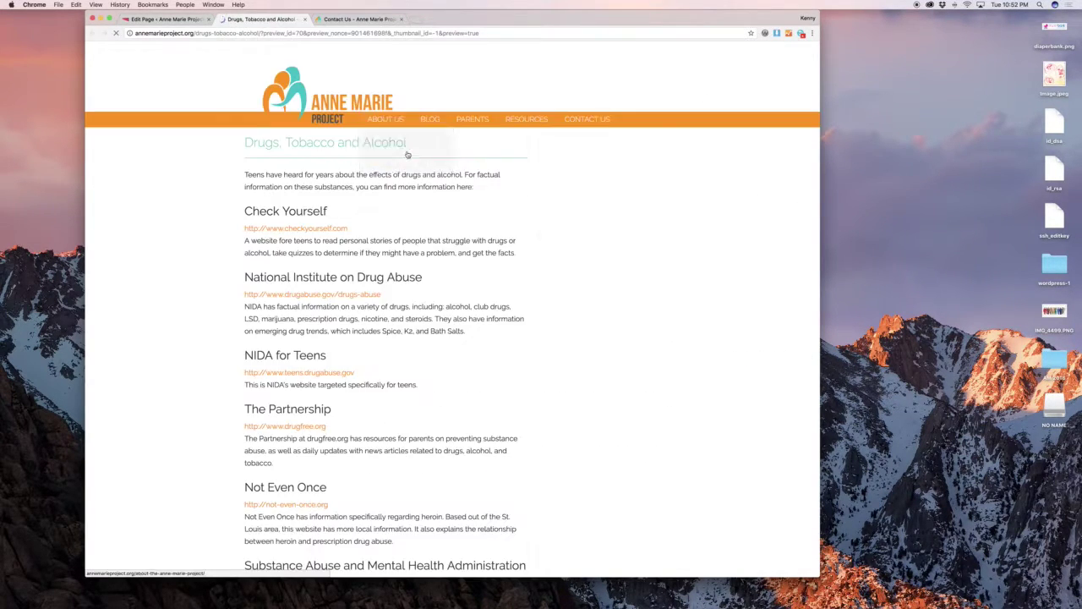
pyautogui.scroll(-15, 407, 152)
pyautogui.scroll(5, 408, 154)
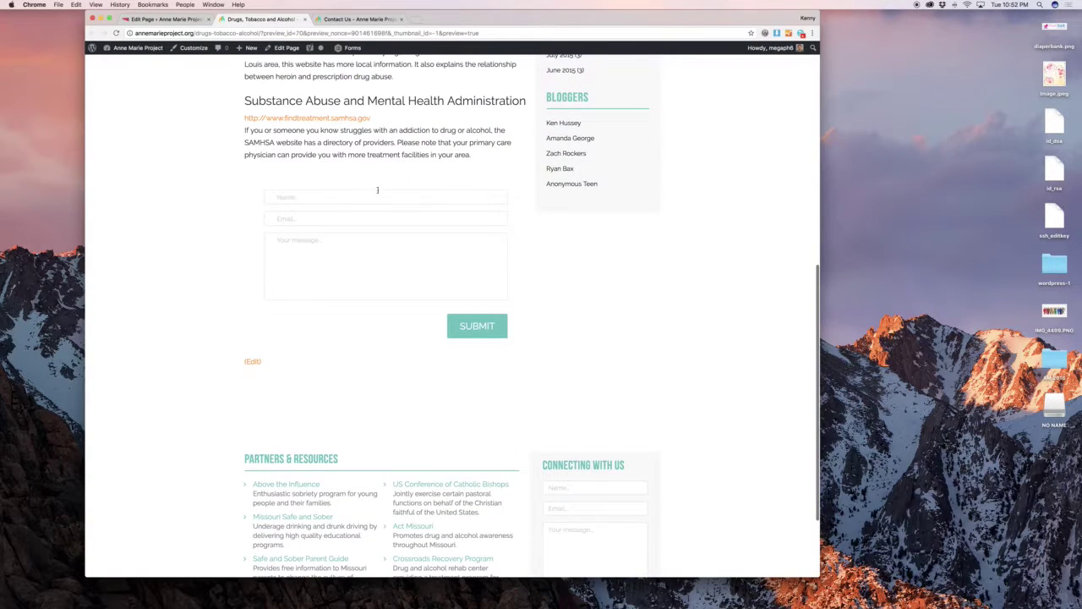
pyautogui.click(380, 197)
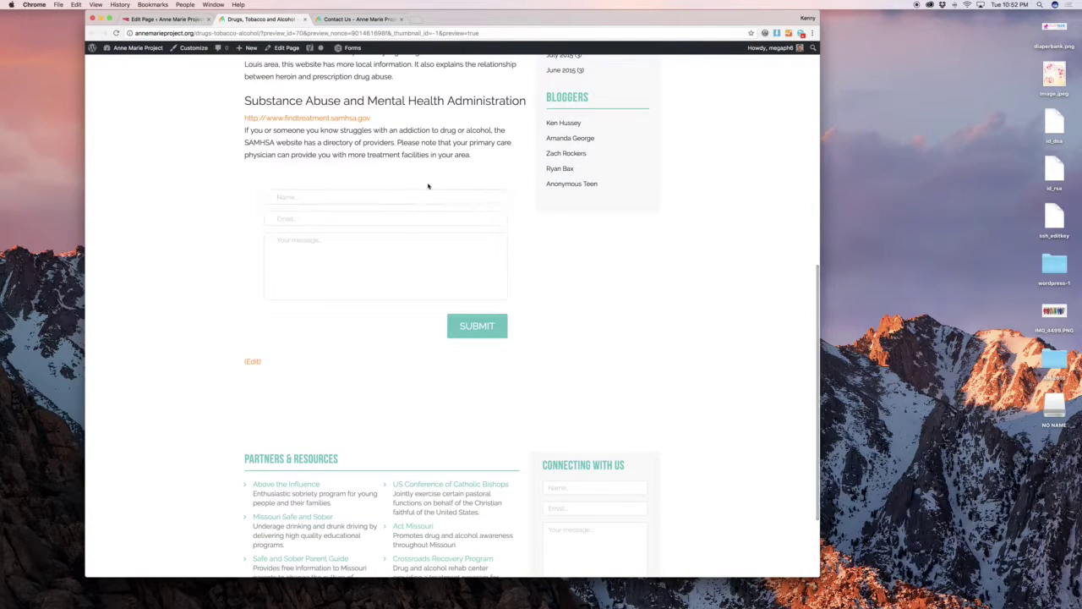
pyautogui.click(165, 19)
pyautogui.scroll(-5, 581, 312)
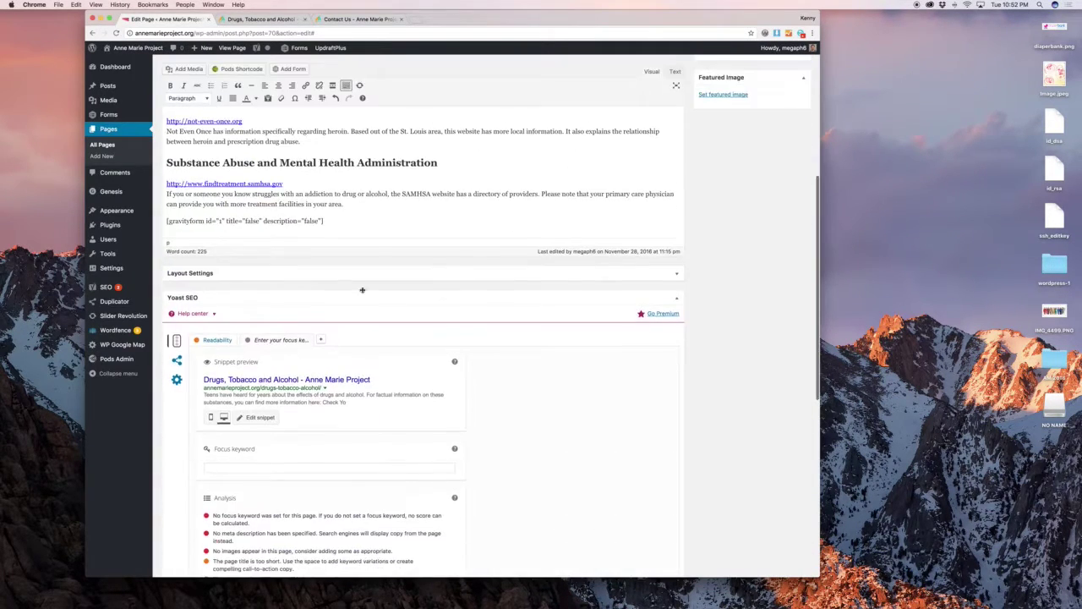
# Delete the gravityform shortcode and leave the page for All Pages without saving.
pyautogui.tripleClick(308, 220)
pyautogui.press('BackSpace')
pyautogui.press('BackSpace')
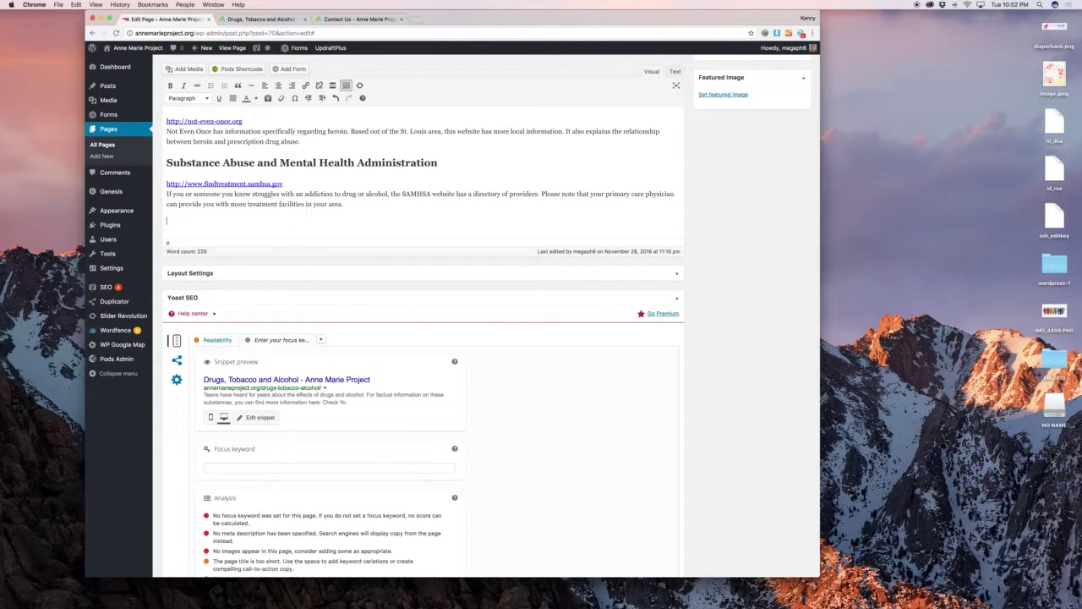
pyautogui.click(105, 146)
pyautogui.click(599, 195)
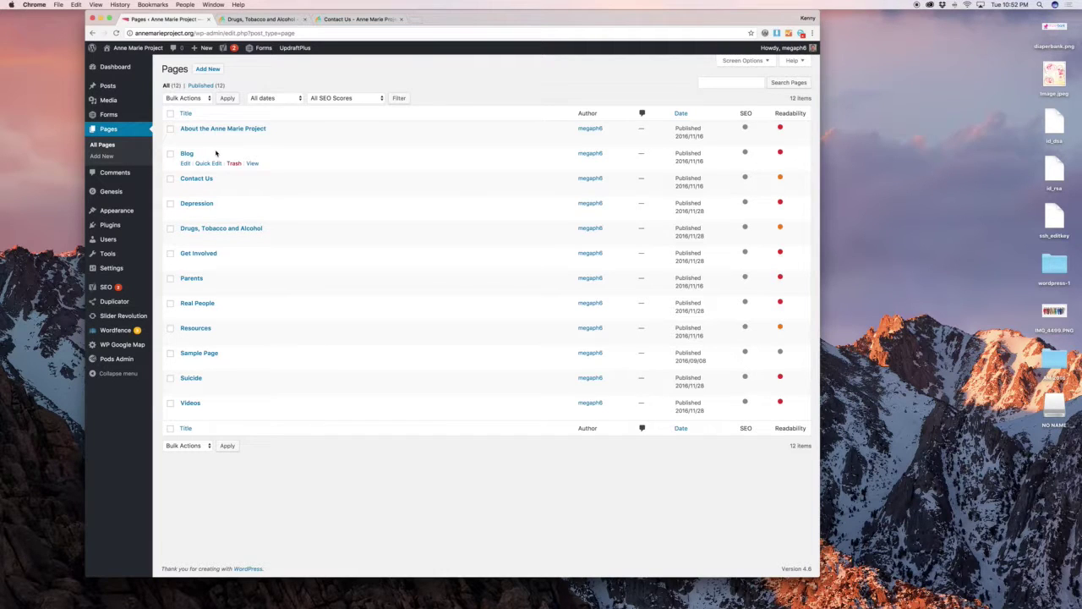
# Go to Comments, then on to Appearance > Widgets.
pyautogui.click(128, 178)
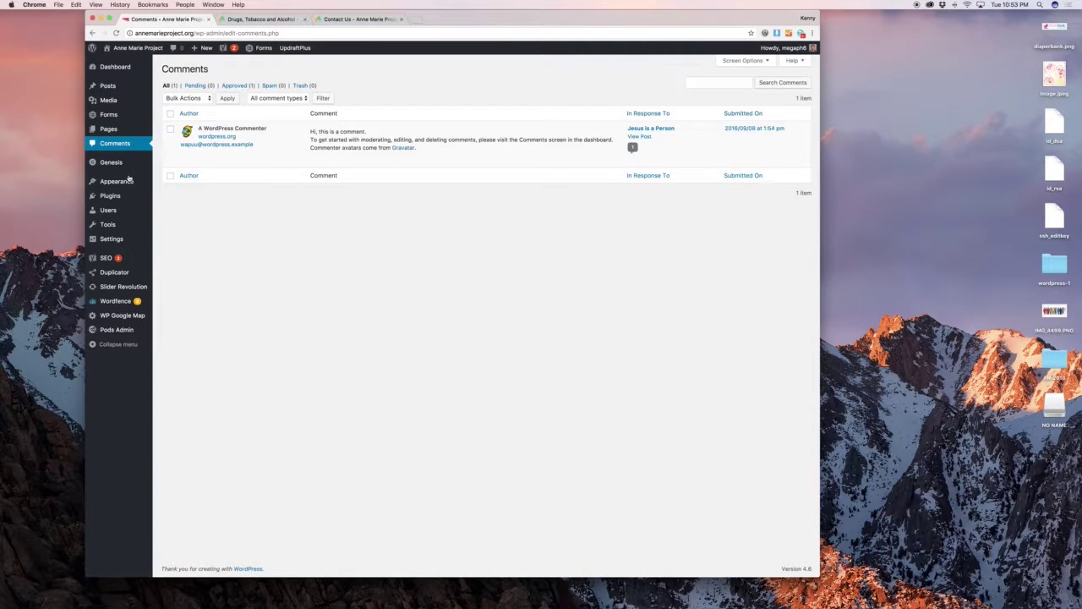
pyautogui.moveTo(126, 188)
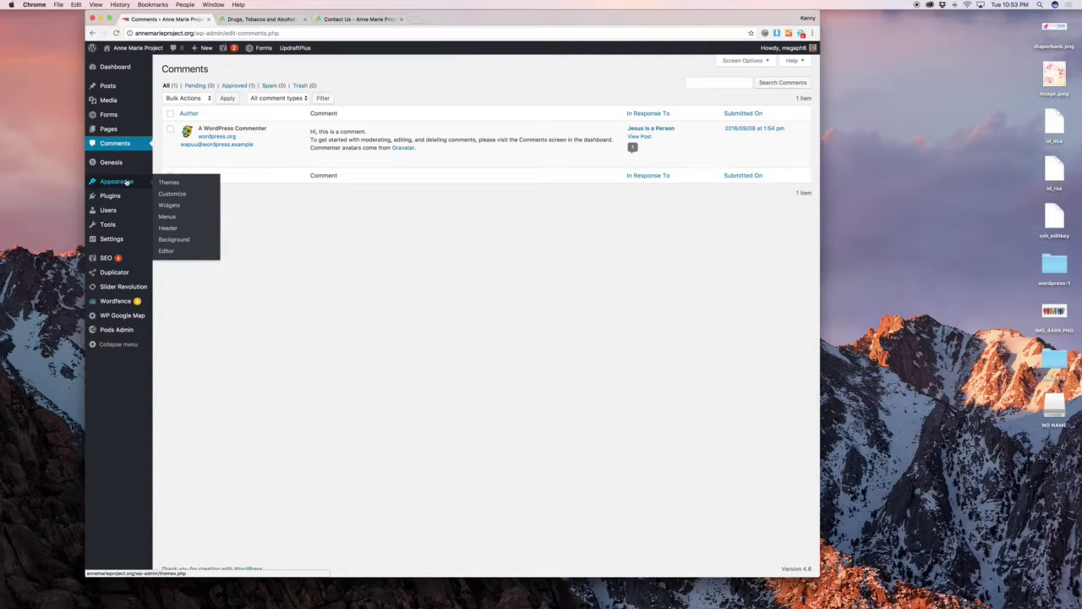
pyautogui.click(170, 205)
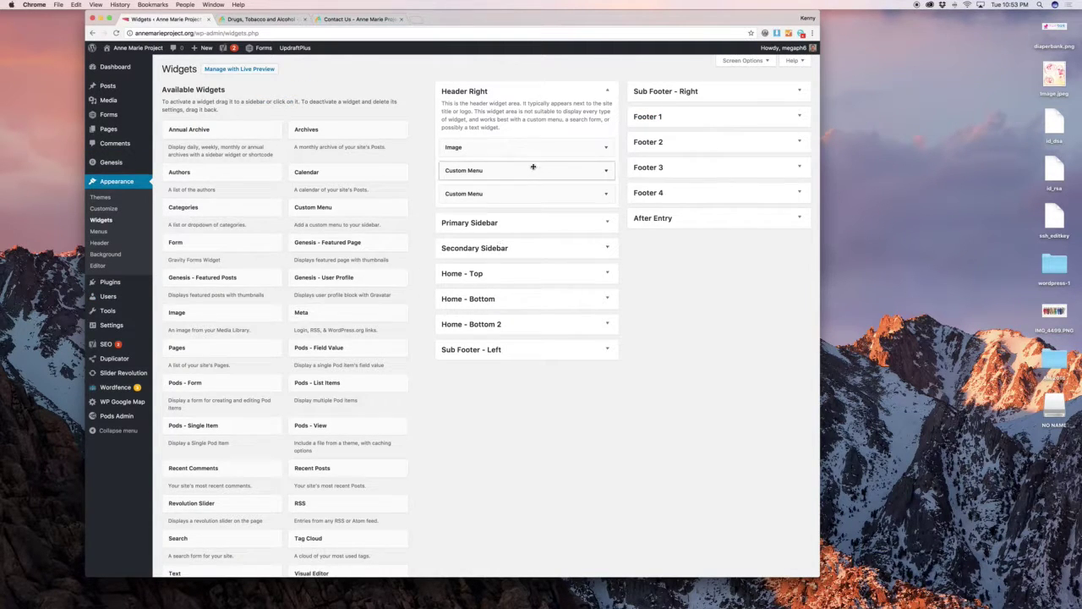
# View the live page header, then inspect the Header Right Image widget and first Custom Menu widget.
pyautogui.click(254, 19)
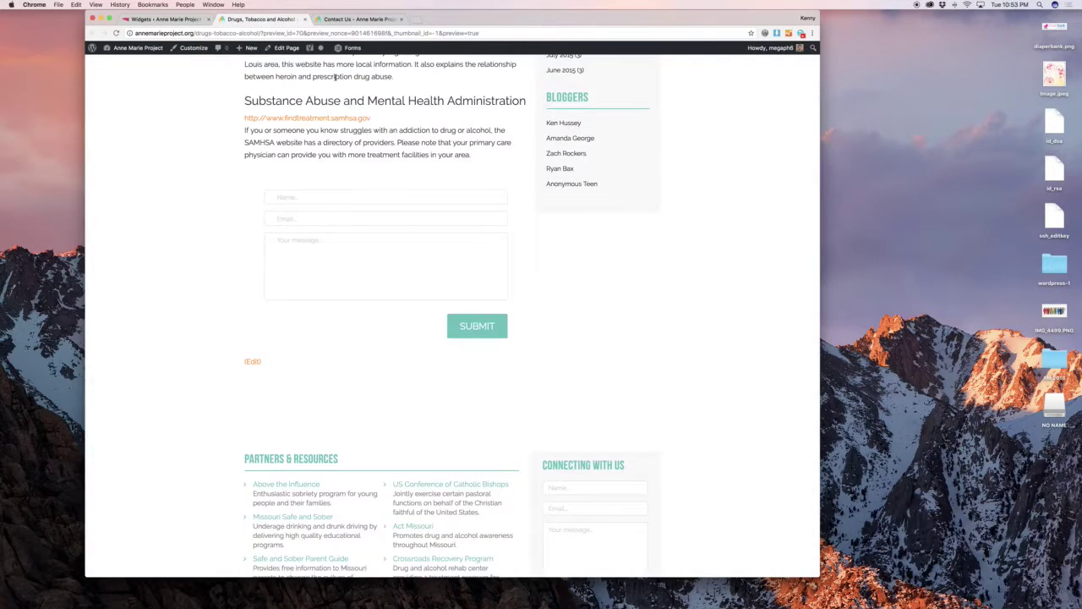
pyautogui.scroll(10, 332, 108)
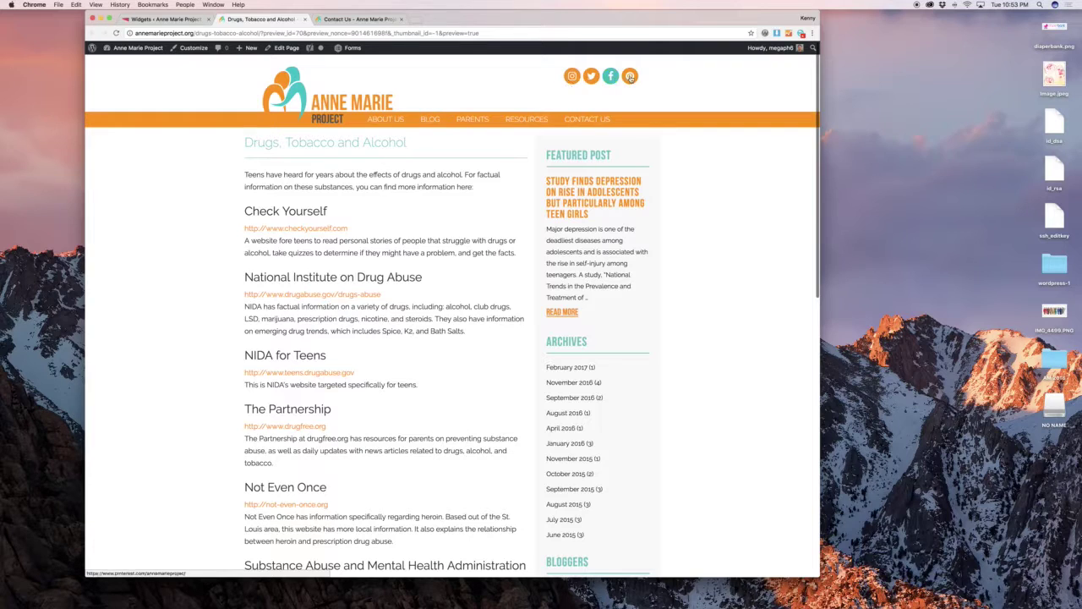
pyautogui.click(168, 18)
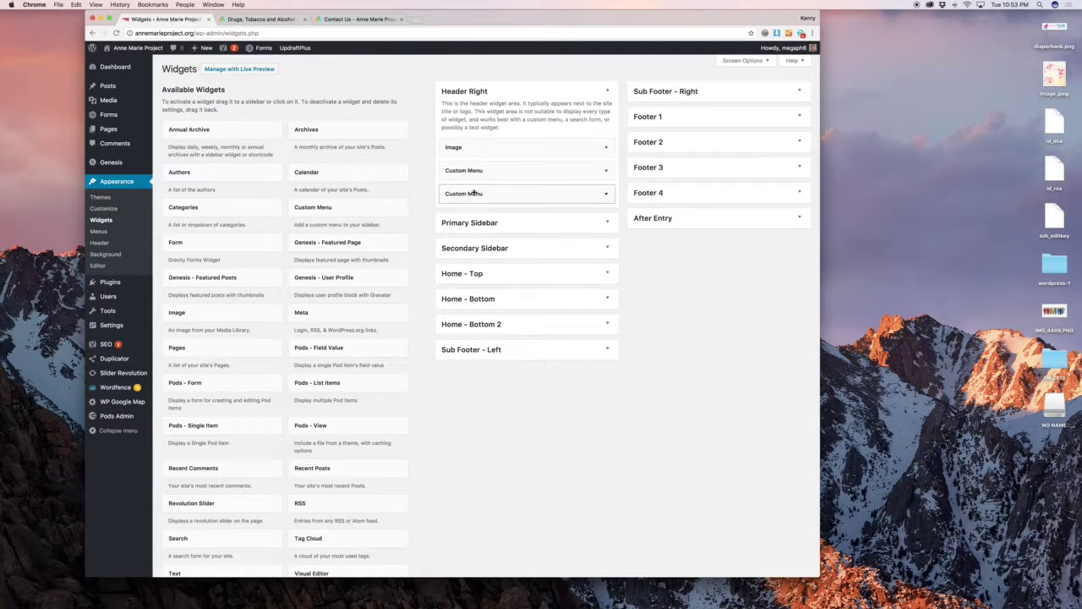
pyautogui.click(552, 152)
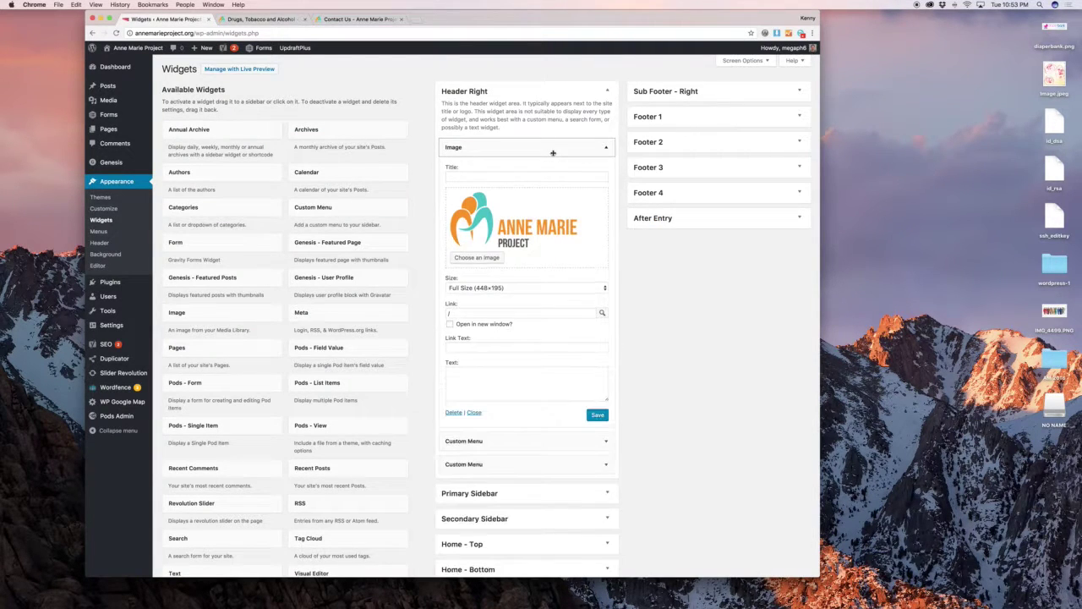
pyautogui.click(553, 152)
pyautogui.click(554, 175)
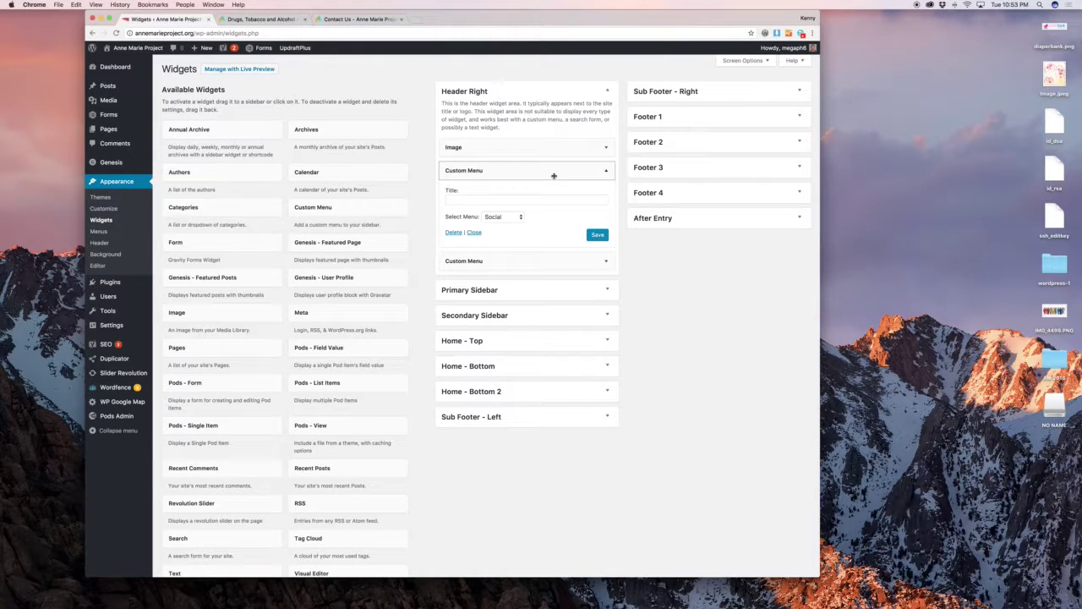
pyautogui.click(554, 174)
# Check the second Custom Menu widget against the social icons on the live page.
pyautogui.click(279, 19)
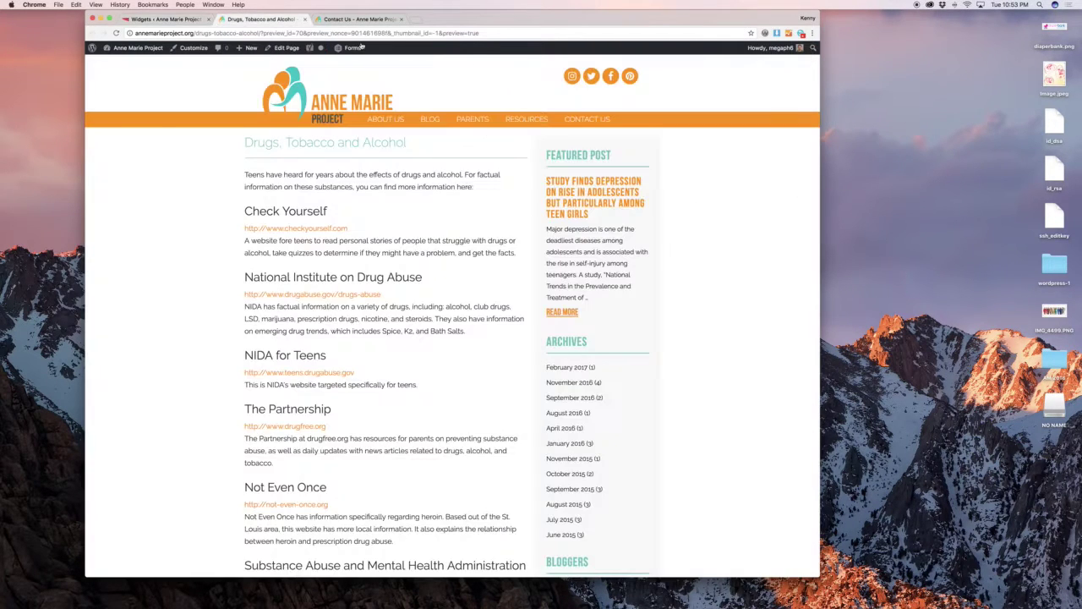
pyautogui.click(161, 18)
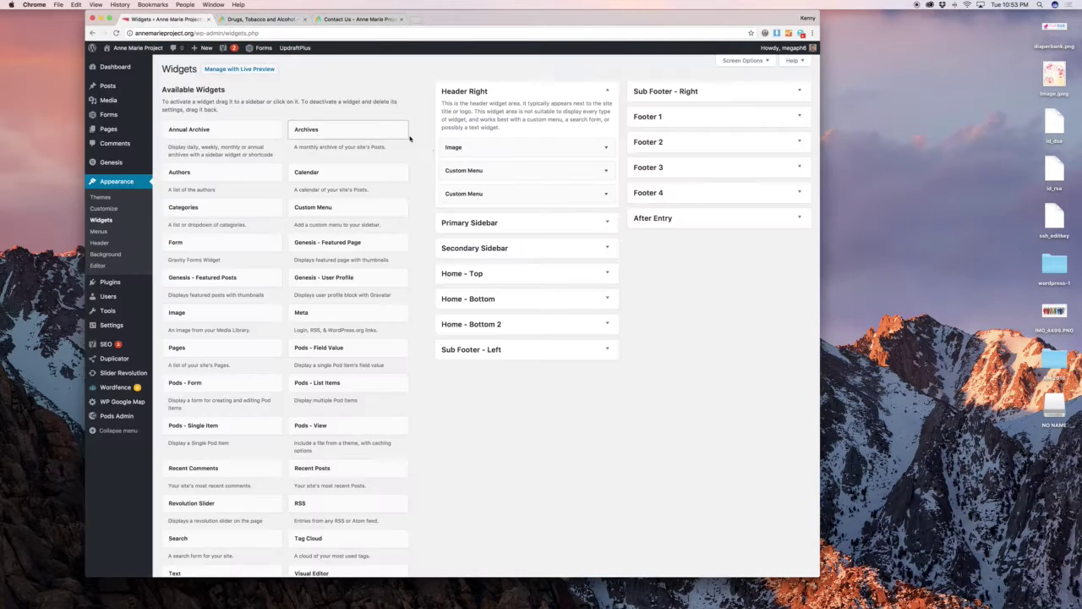
pyautogui.click(504, 197)
pyautogui.click(513, 199)
pyautogui.click(268, 20)
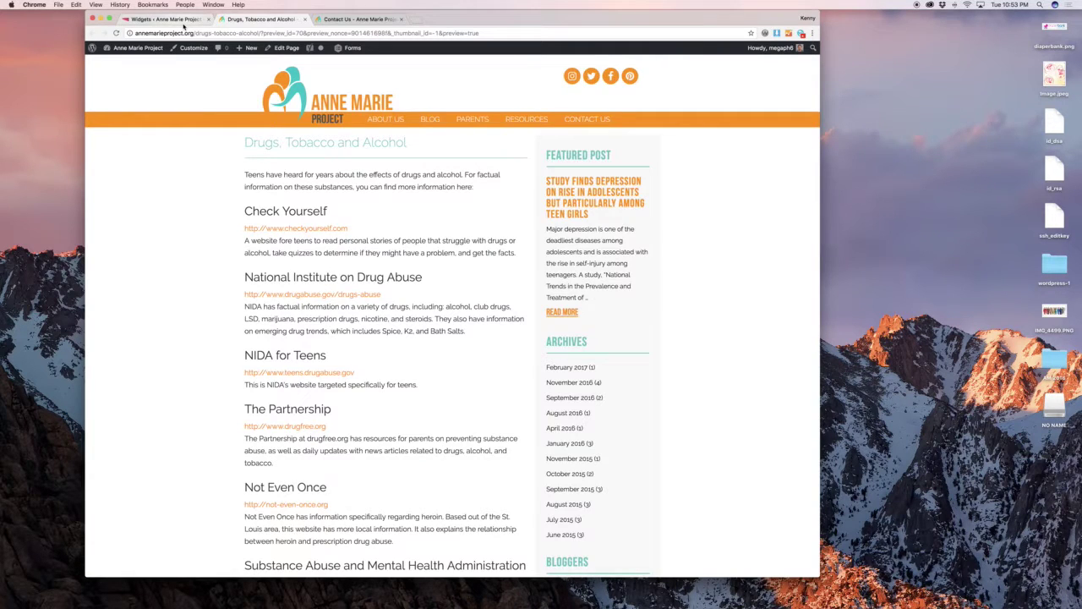
pyautogui.click(183, 23)
pyautogui.click(265, 24)
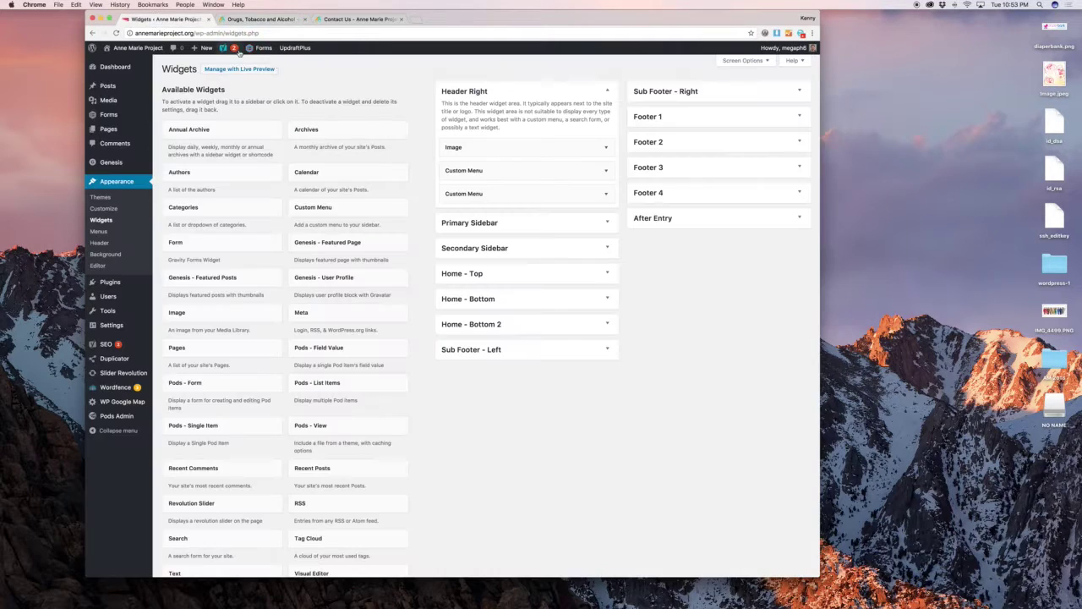
pyautogui.click(161, 18)
# Expand Primary Sidebar and compare it with the Contact Us page's sidebar.
pyautogui.click(563, 221)
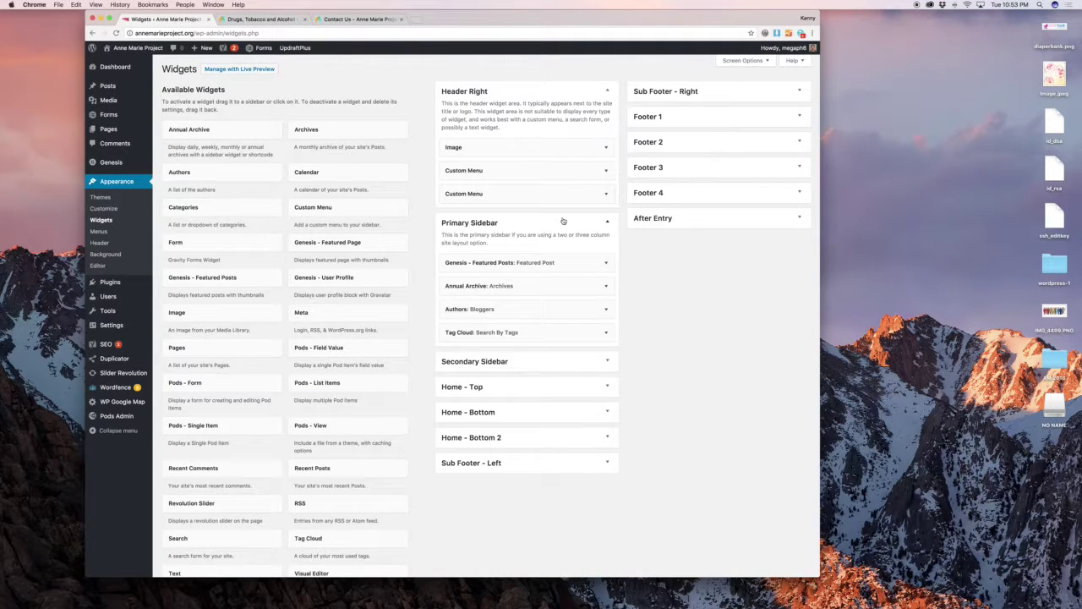
pyautogui.scroll(-3, 610, 251)
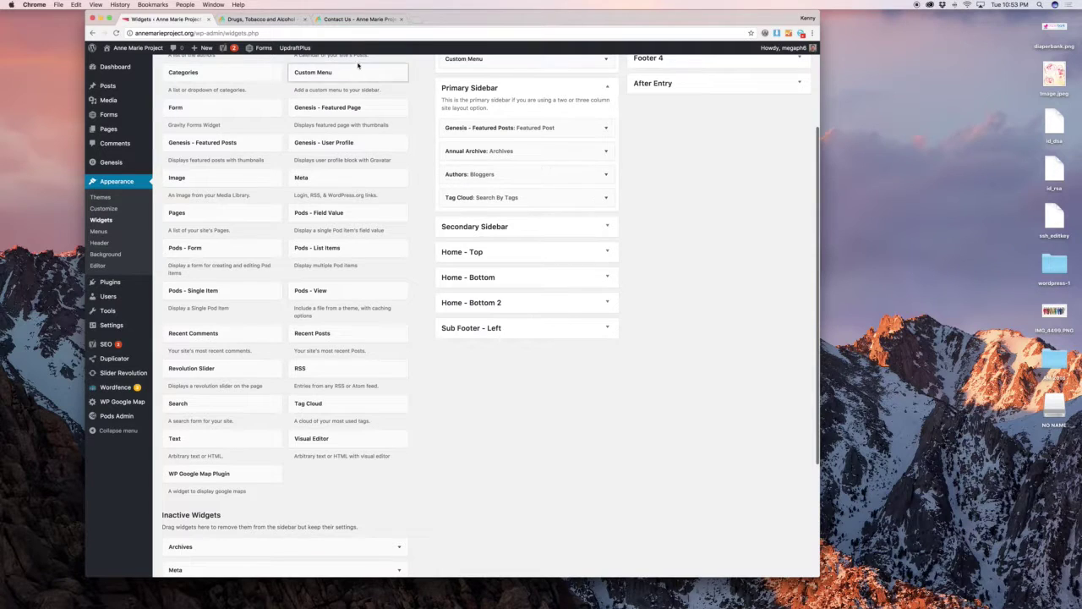
pyautogui.press('super+3')
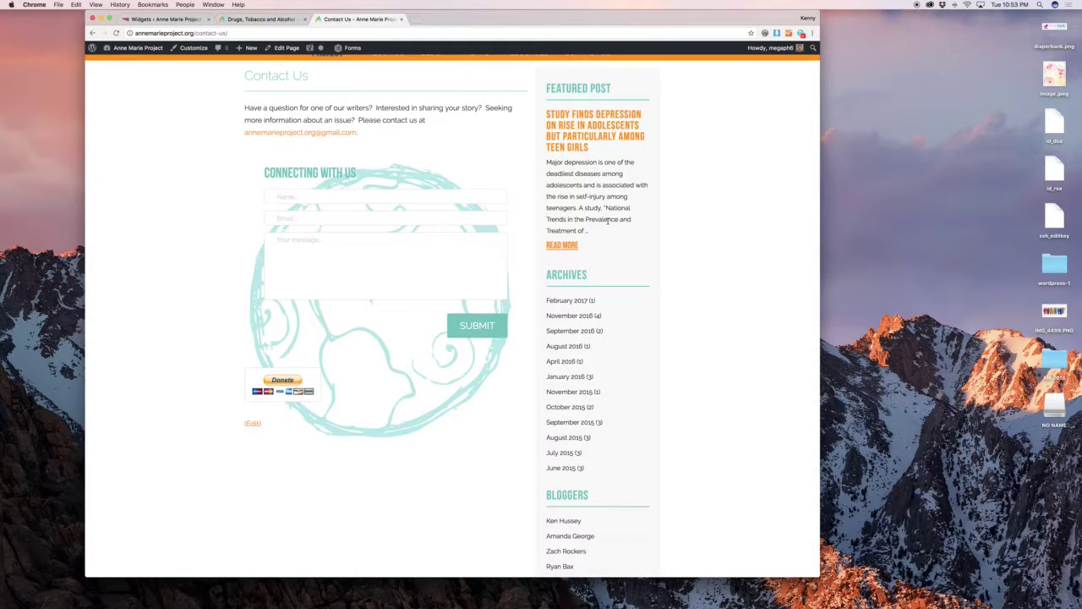
pyautogui.scroll(-3, 608, 221)
pyautogui.click(169, 19)
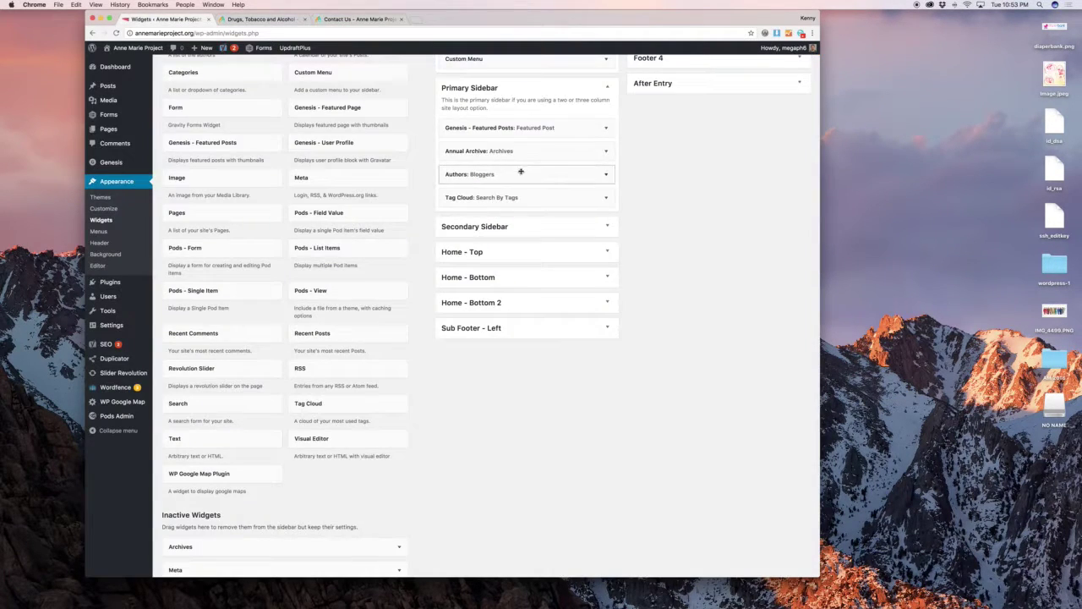
# Review the Featured Post, Annual Archive, Authors: Bloggers and Tag Cloud widget settings.
pyautogui.click(522, 133)
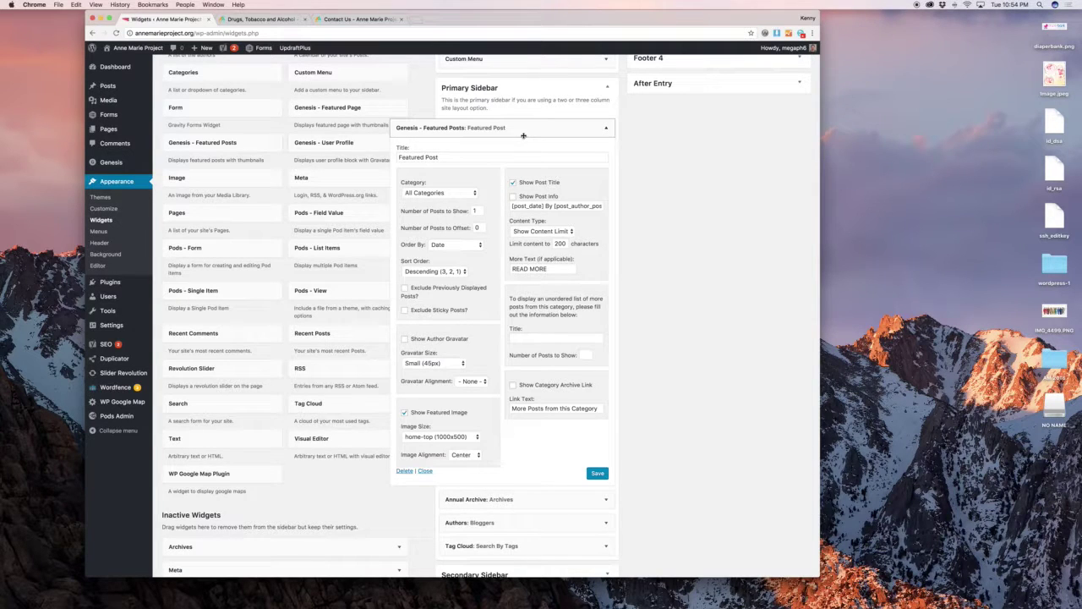
pyautogui.click(524, 134)
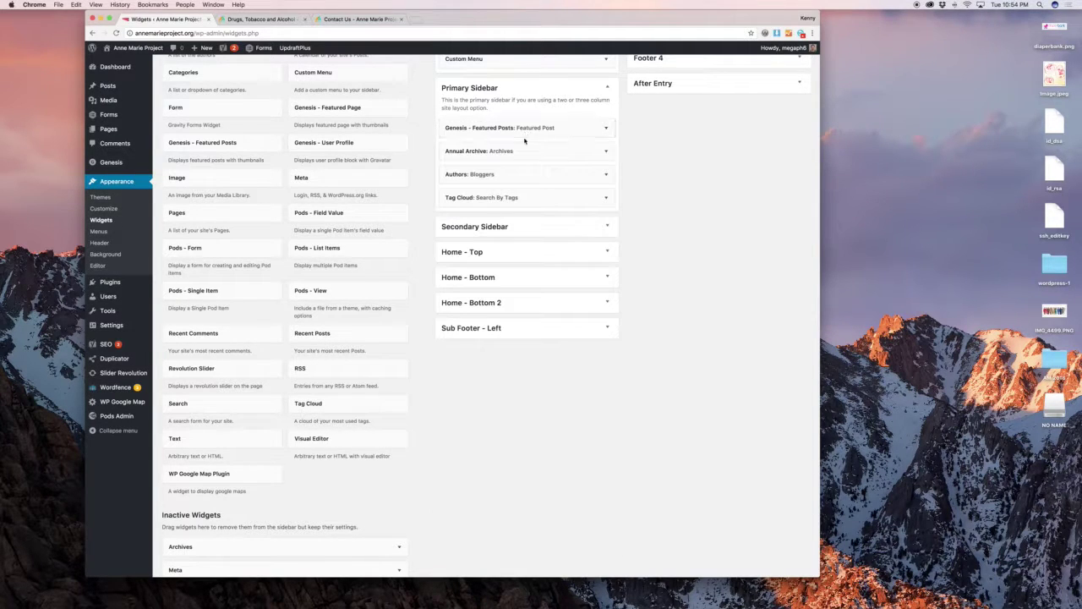
pyautogui.click(514, 128)
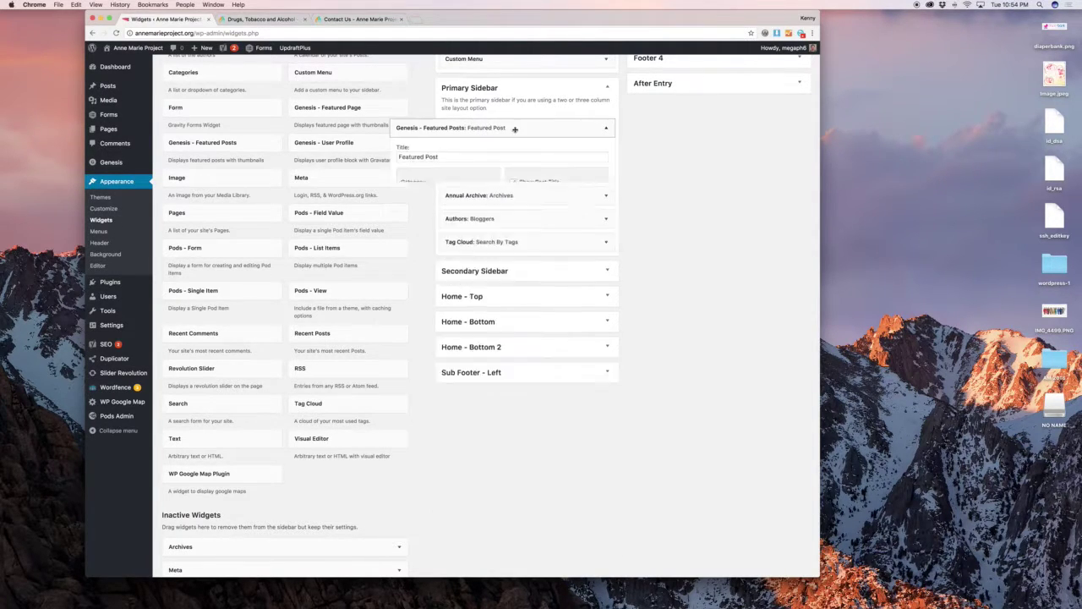
pyautogui.click(515, 129)
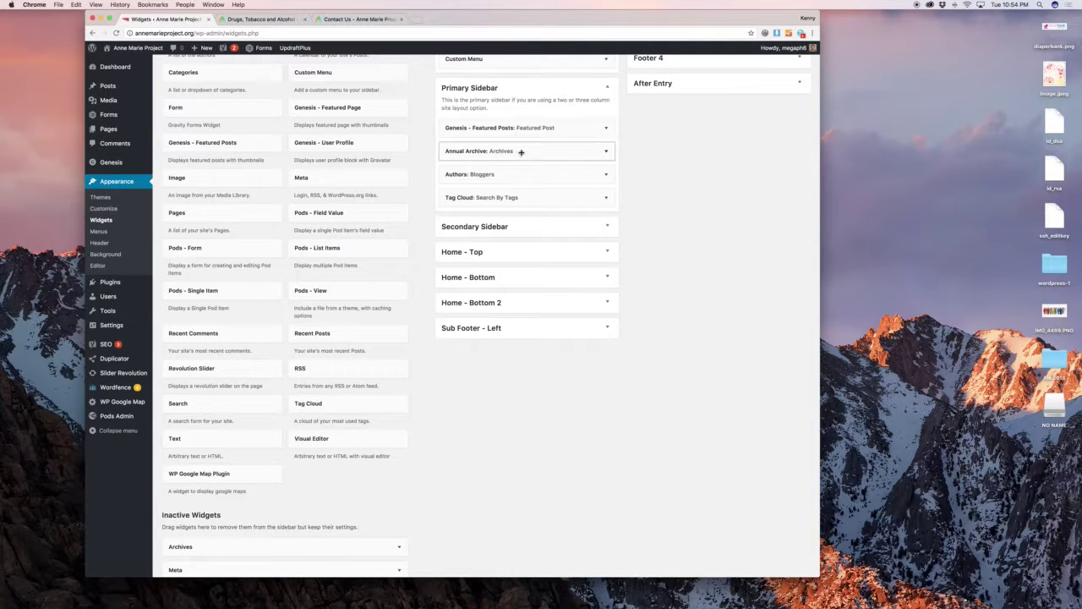
pyautogui.click(519, 150)
pyautogui.click(519, 150)
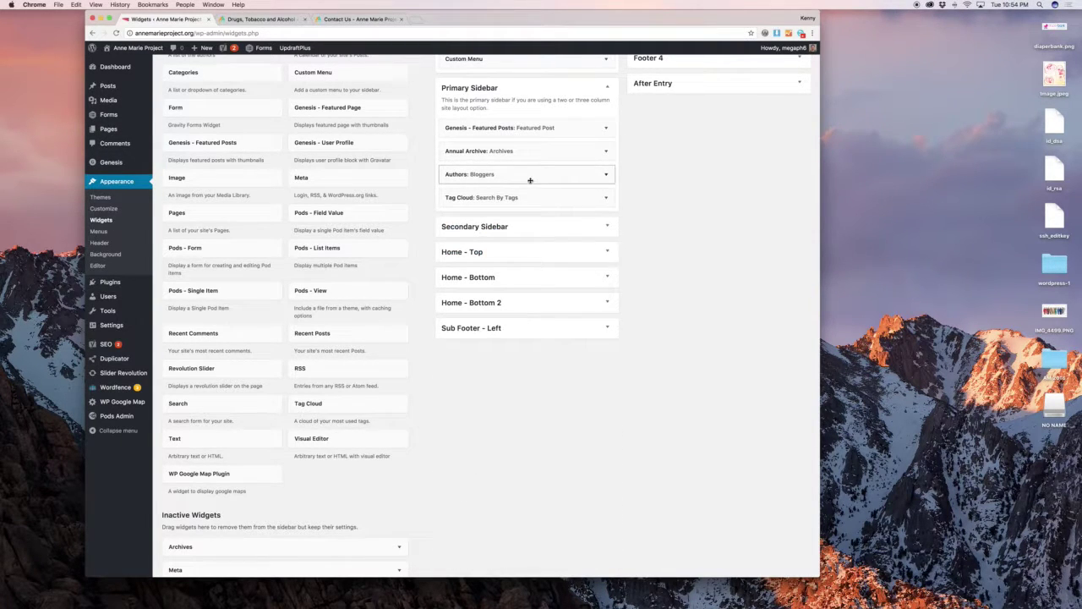
pyautogui.click(529, 177)
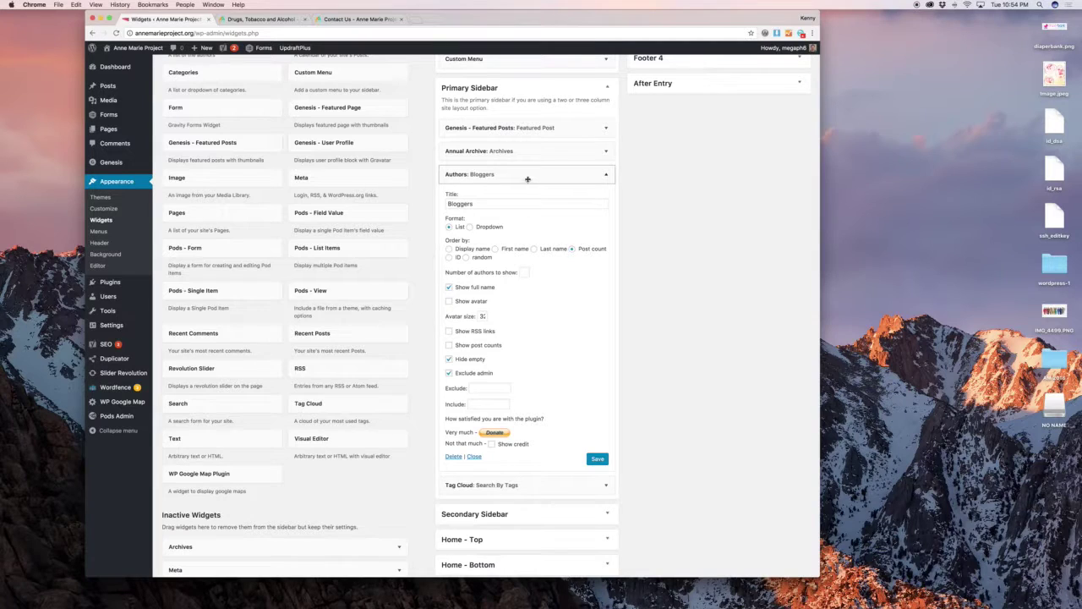
pyautogui.click(530, 176)
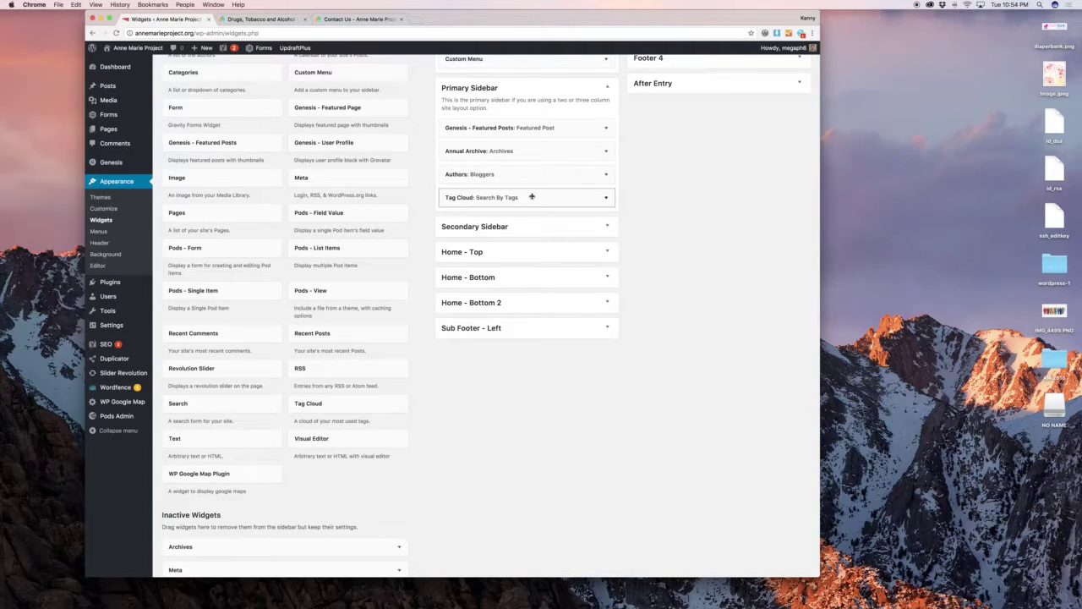
pyautogui.click(532, 197)
pyautogui.click(532, 197)
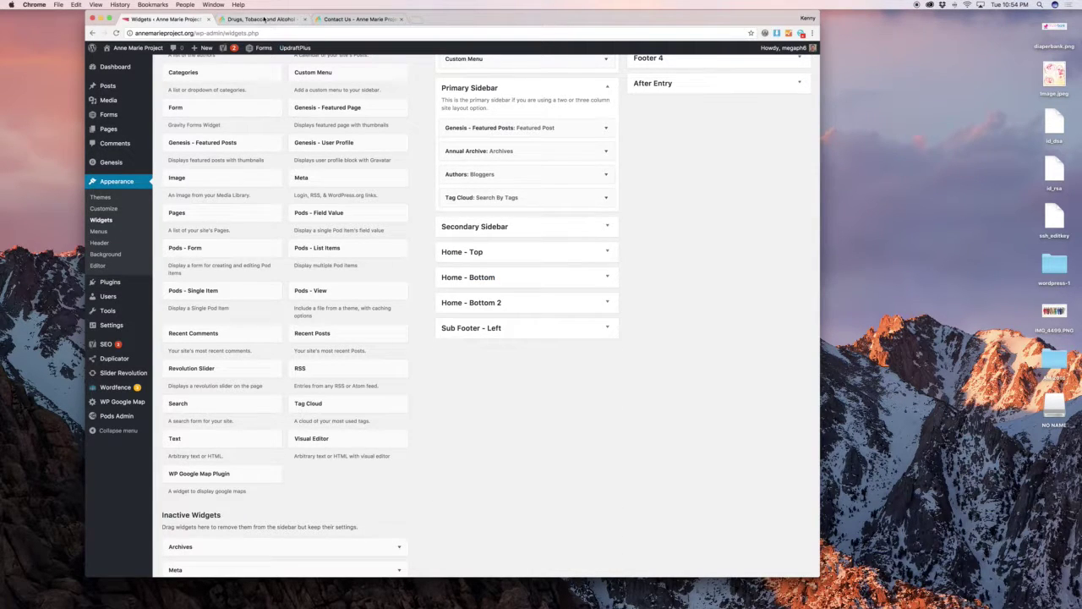
# Compare the Tag Cloud with the Drugs page sidebar, then expand Secondary Sidebar and Home - Top.
pyautogui.click(264, 19)
pyautogui.scroll(-5, 664, 265)
pyautogui.scroll(4, 666, 265)
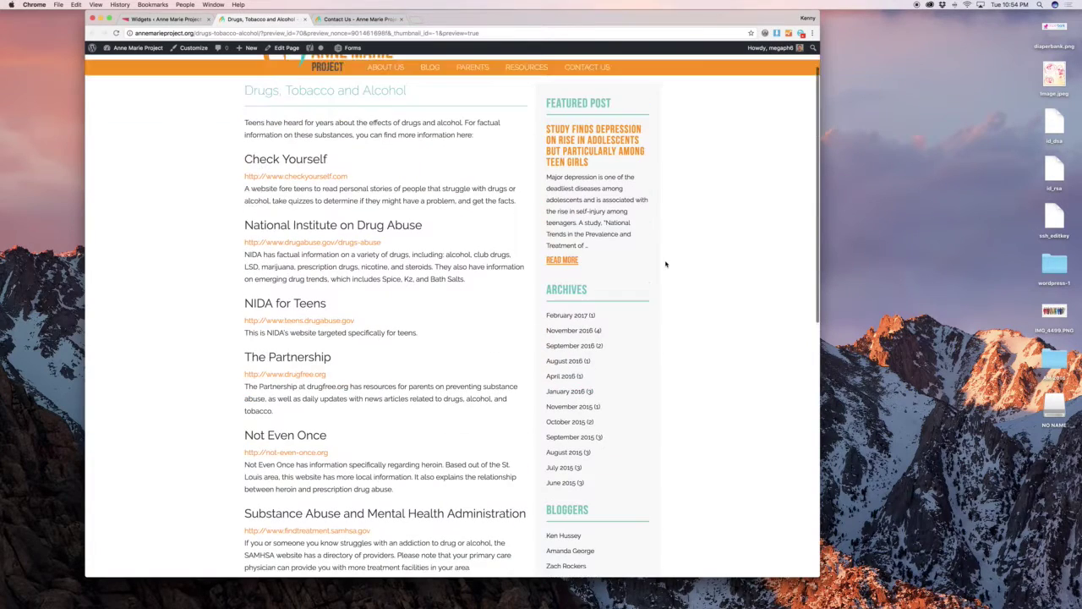
pyautogui.scroll(-1, 675, 275)
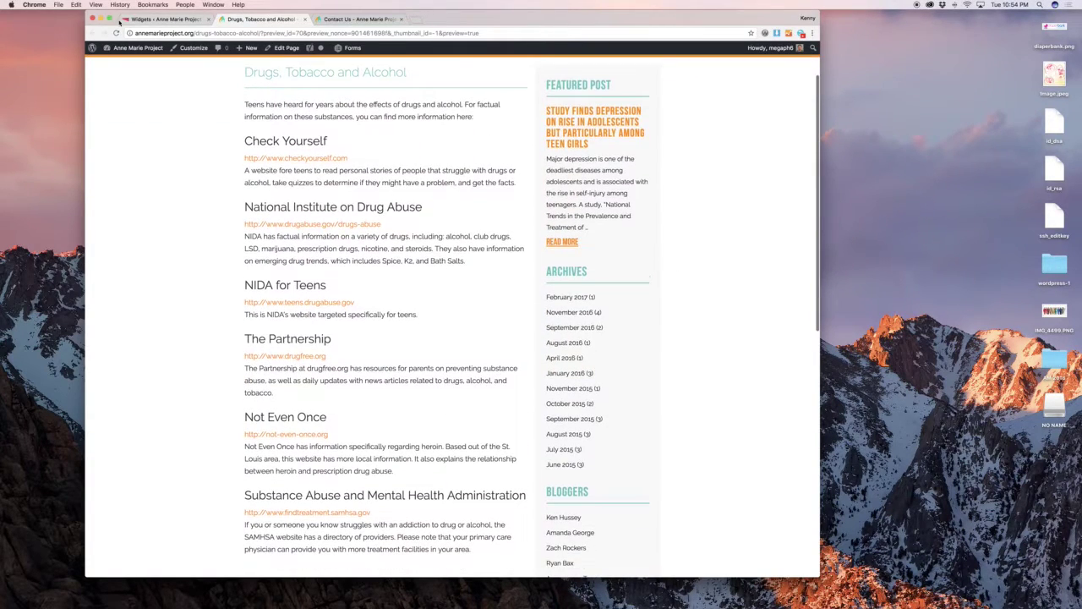
pyautogui.click(165, 18)
pyautogui.click(522, 196)
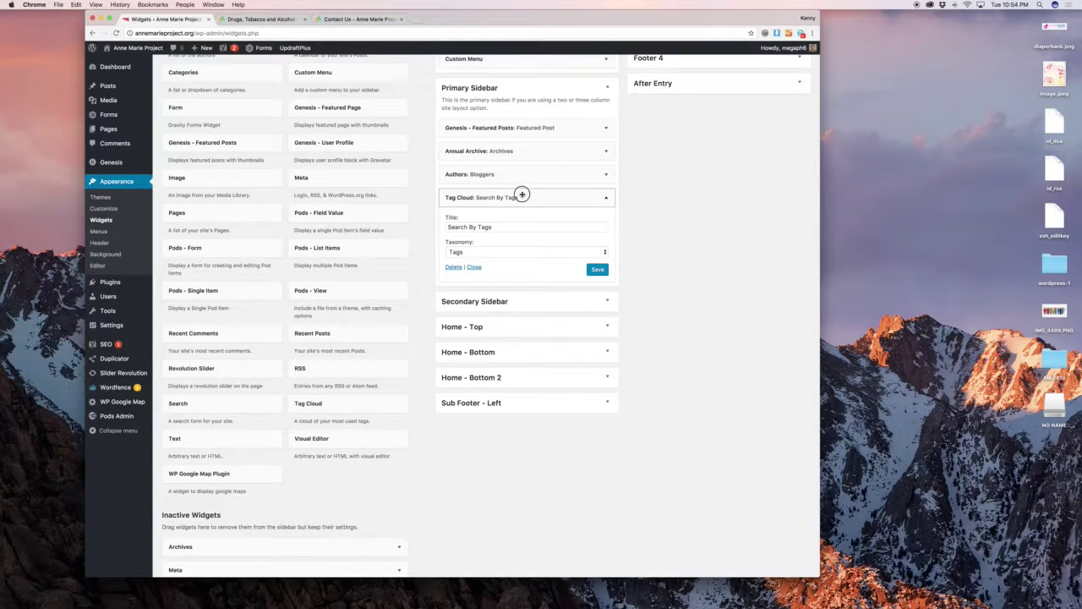
pyautogui.click(522, 196)
pyautogui.click(515, 223)
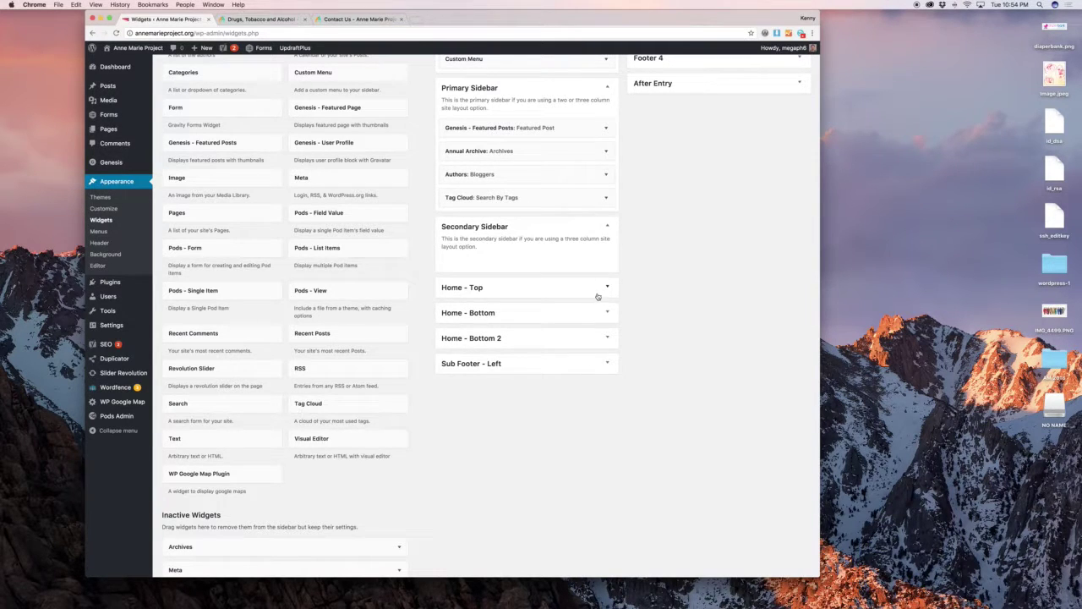
pyautogui.click(597, 294)
# Compare the Home - Top Revolution Slider widget with the slider on the live homepage.
pyautogui.scroll(-2, 626, 272)
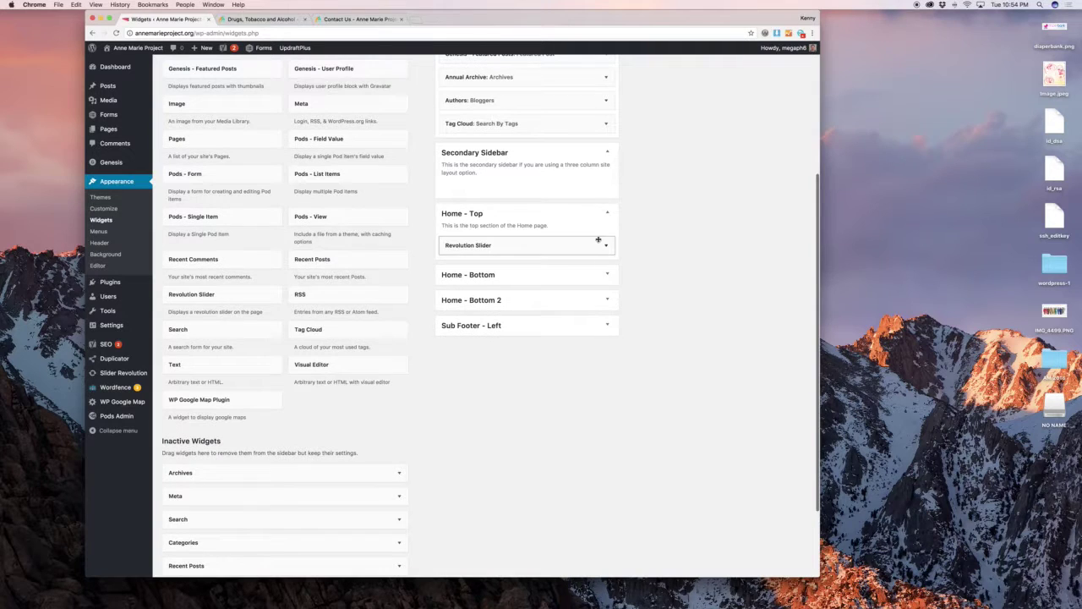
pyautogui.click(269, 20)
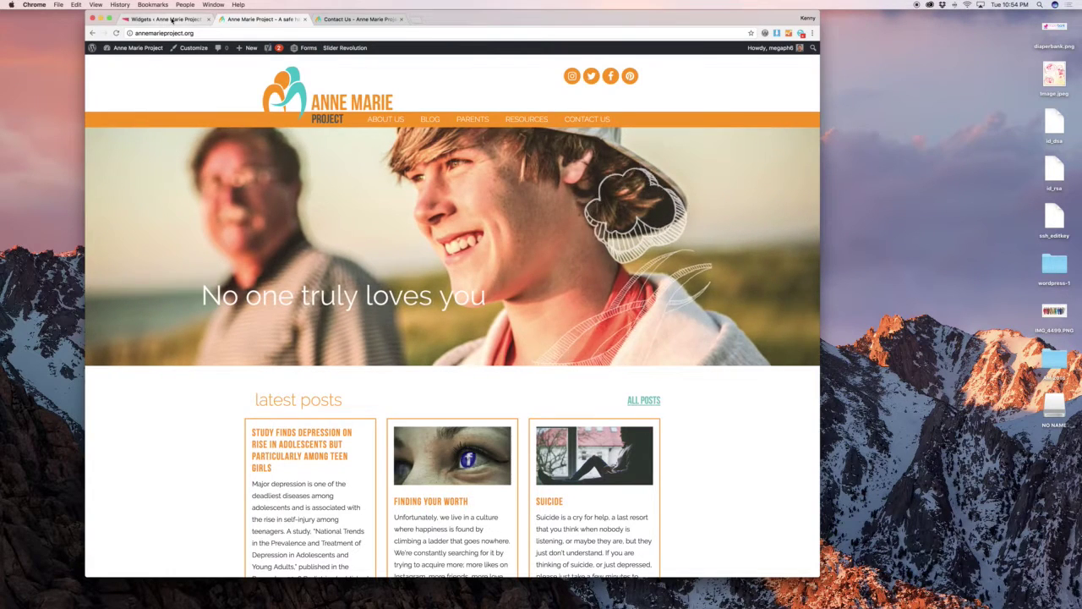
pyautogui.click(202, 19)
pyautogui.click(563, 245)
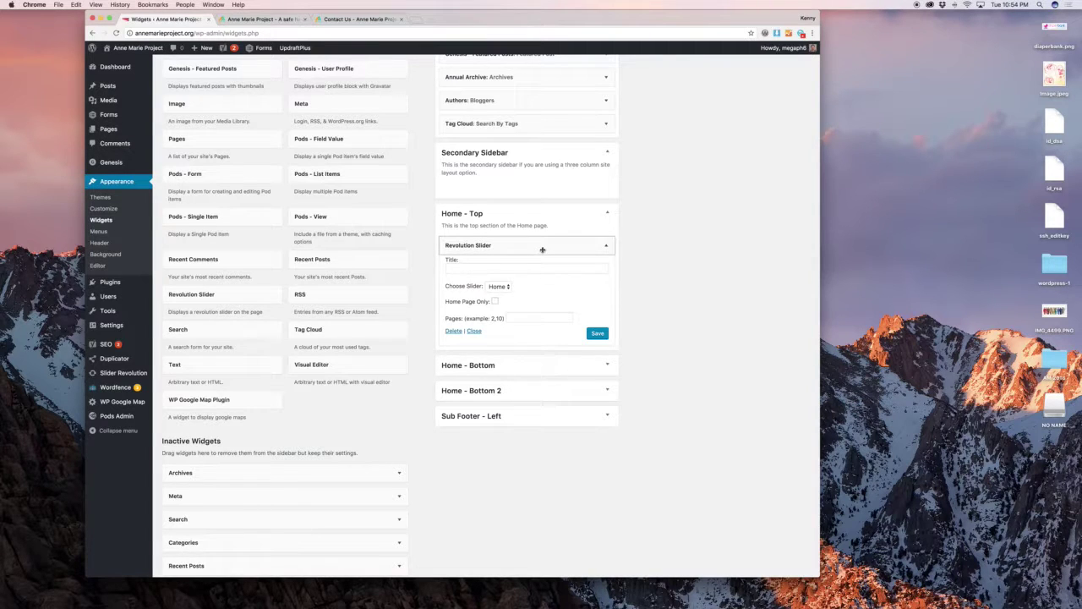
pyautogui.click(541, 246)
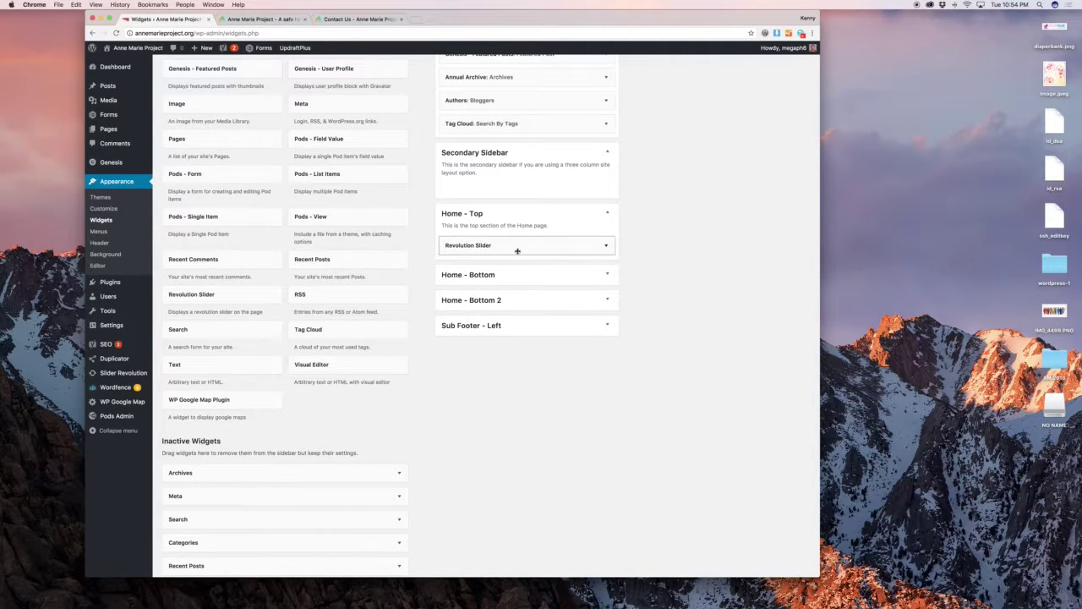
# Expand Home - Bottom, check its latest posts widget against the homepage, and open Genesis - Featured Posts.
pyautogui.click(517, 275)
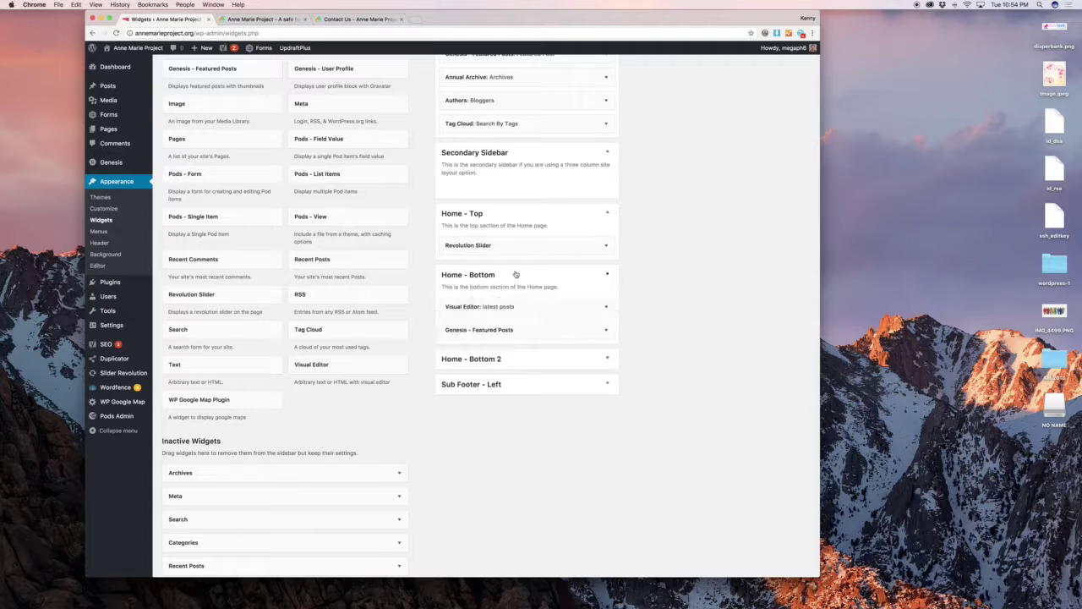
pyautogui.click(606, 308)
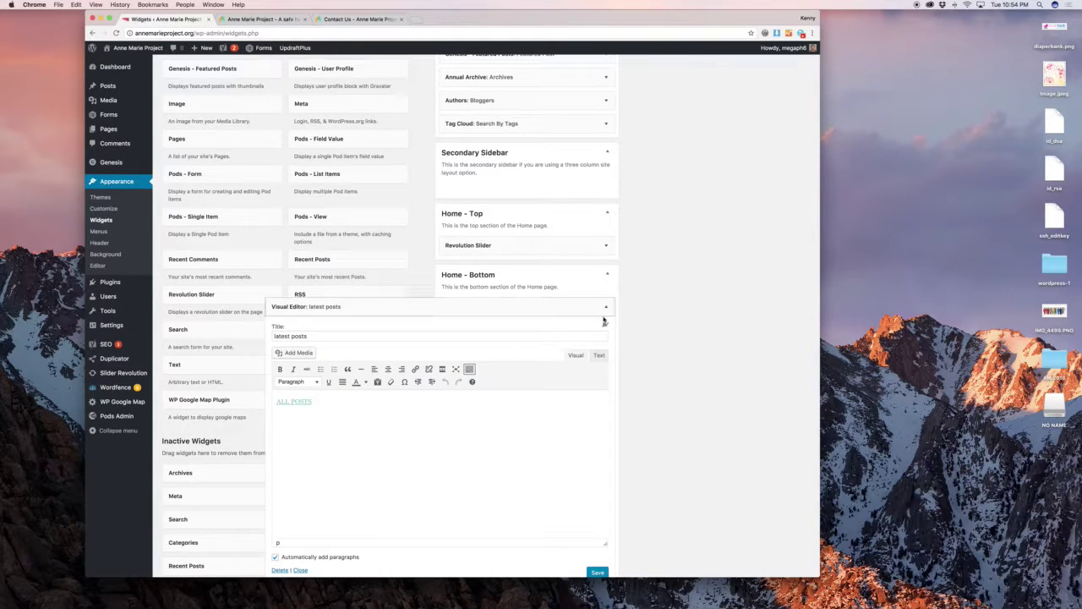
pyautogui.click(606, 308)
pyautogui.click(262, 19)
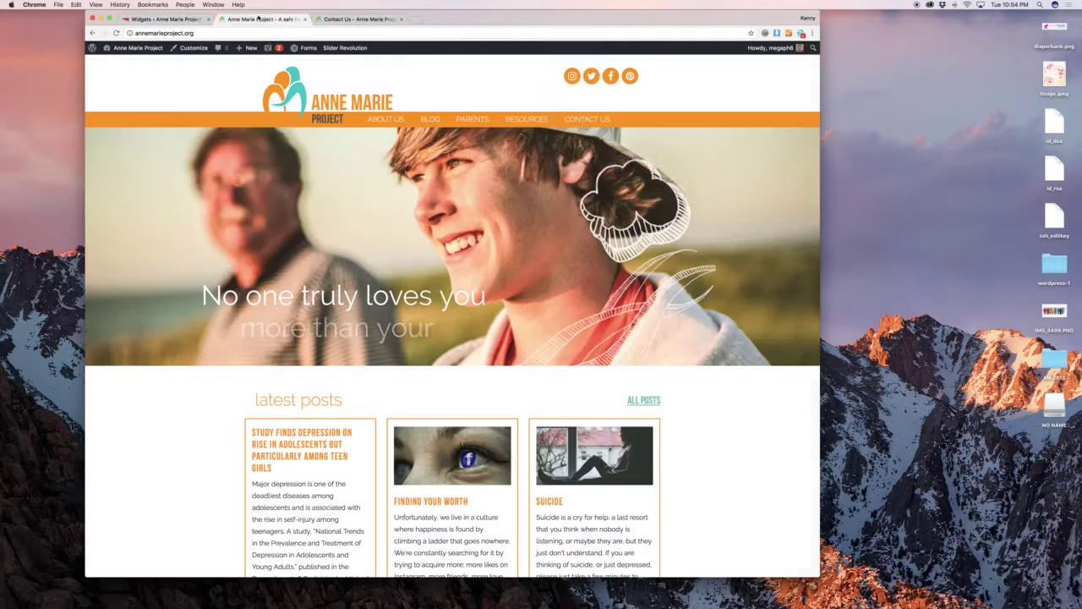
pyautogui.click(165, 19)
pyautogui.click(583, 335)
pyautogui.scroll(-5, 625, 330)
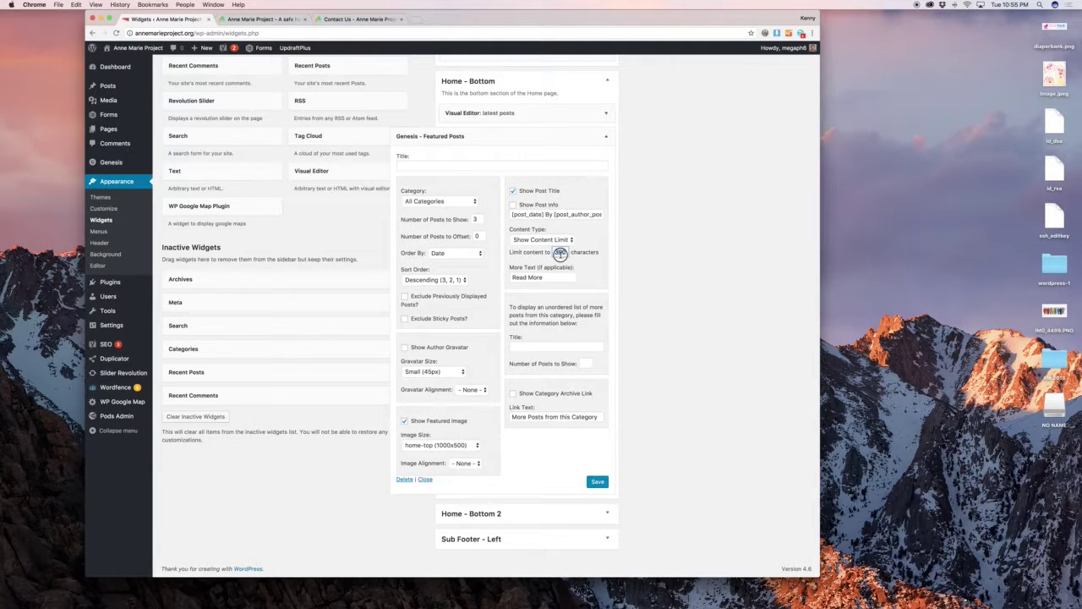
# Match the 3-post, 300-character Featured Posts settings to the homepage cards, collapse it, and expand Home - Bottom 2.
pyautogui.click(267, 19)
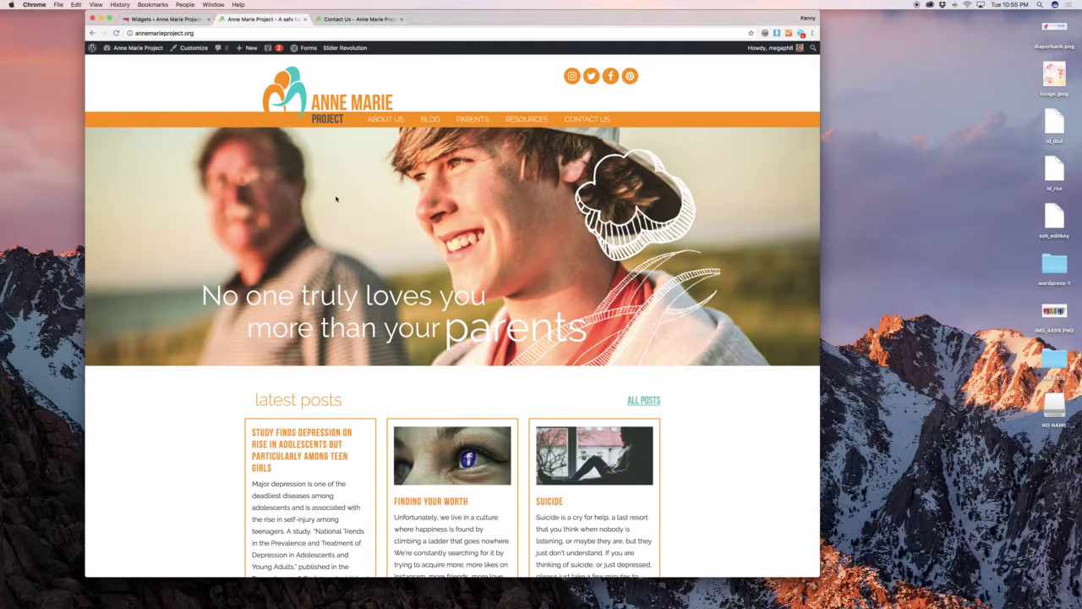
pyautogui.scroll(-3, 333, 203)
pyautogui.click(178, 20)
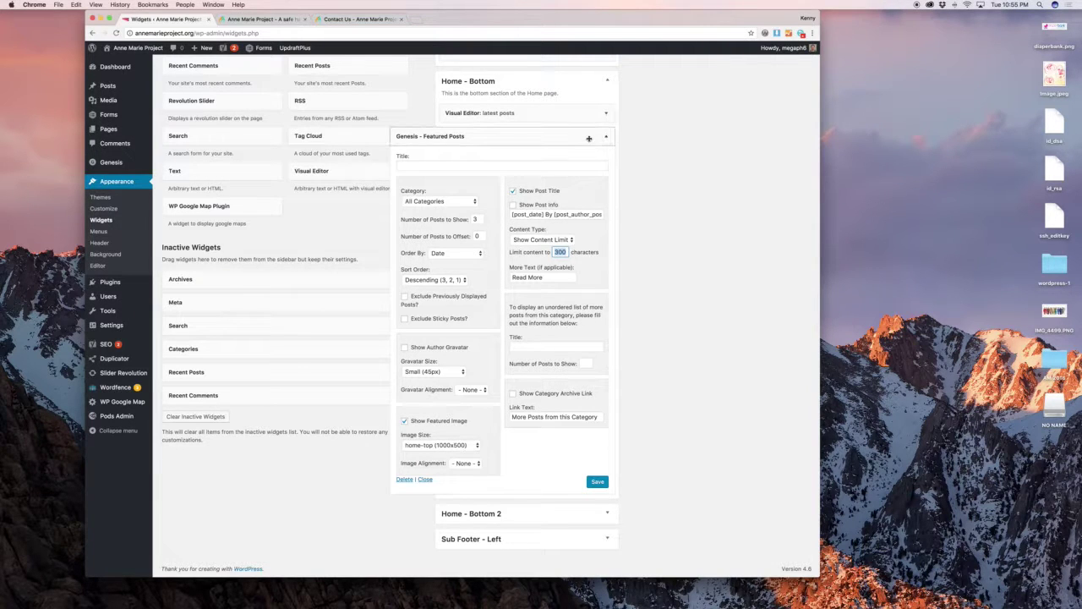
pyautogui.click(588, 137)
pyautogui.click(579, 261)
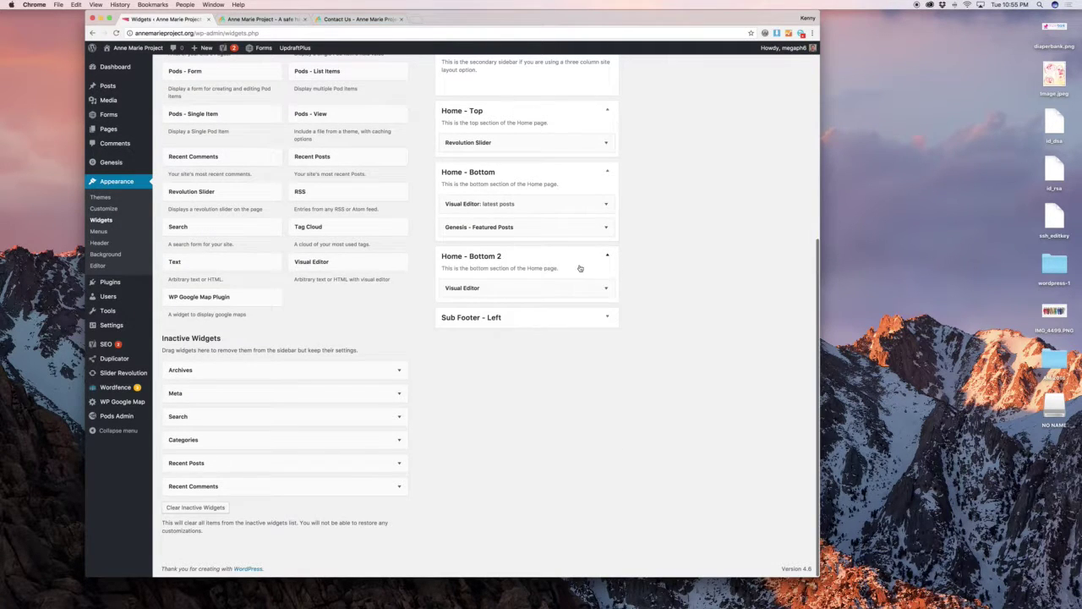
# Compare Home - Bottom 2's Visual Editor safe-haven text with the homepage's teal about band, then collapse it.
pyautogui.click(583, 284)
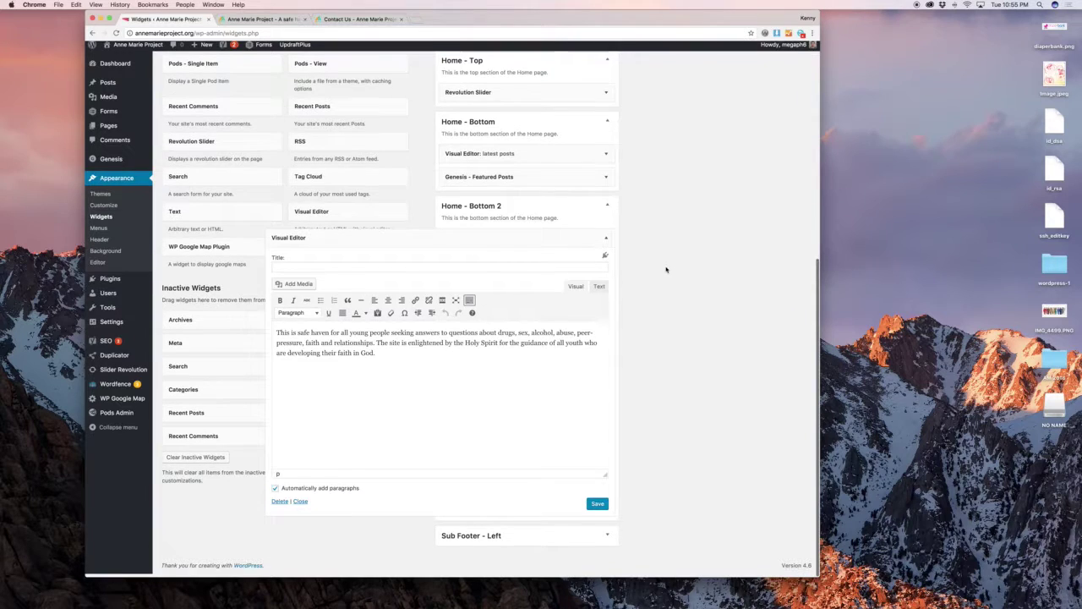
pyautogui.scroll(-1, 398, 350)
pyautogui.click(282, 19)
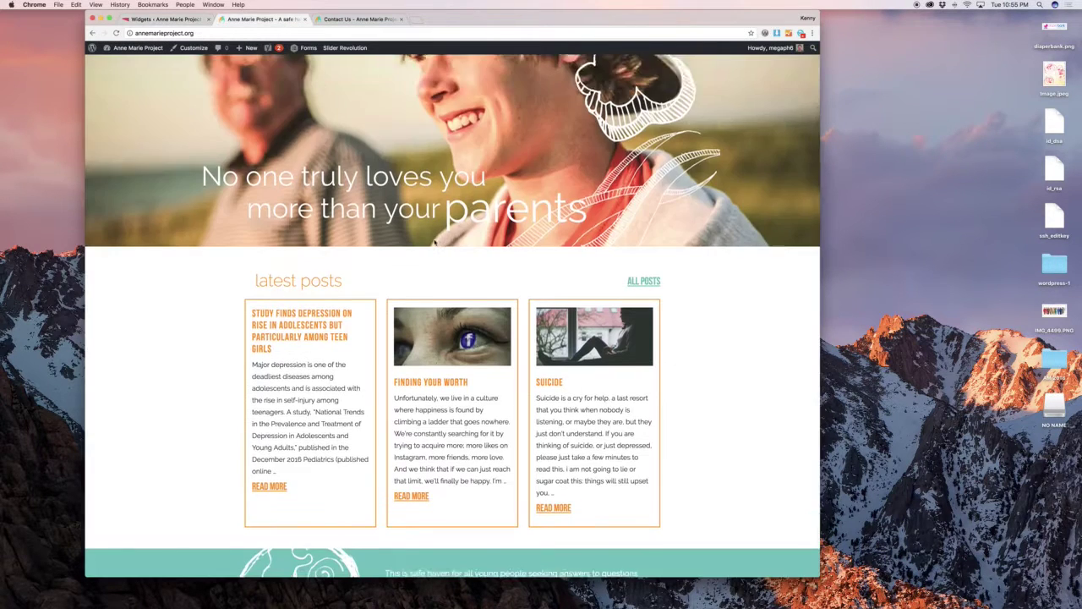
pyautogui.scroll(-5, 446, 427)
pyautogui.tripleClick(445, 427)
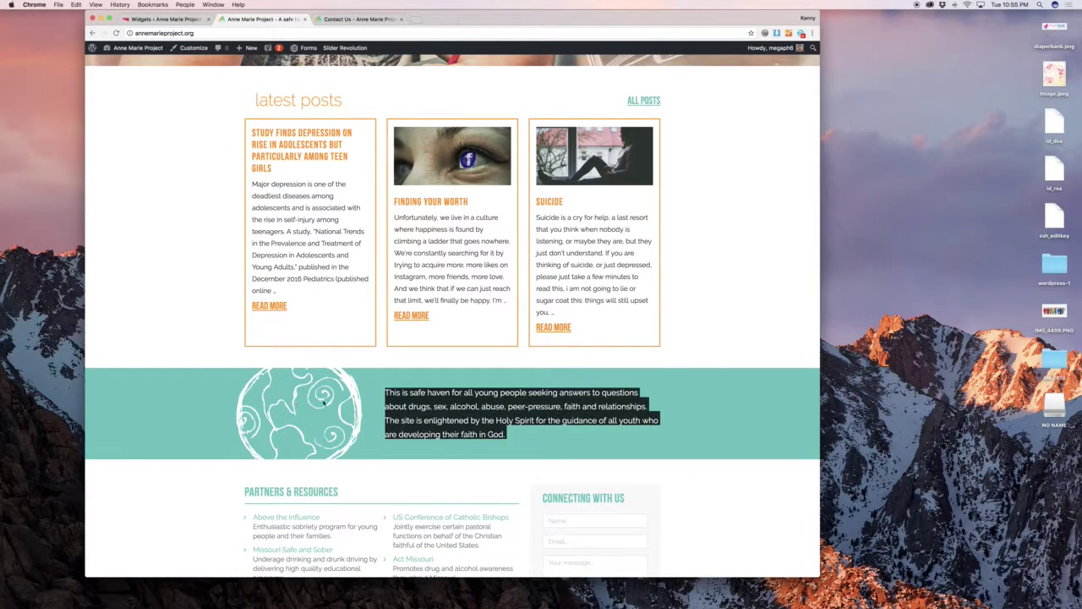
pyautogui.click(411, 405)
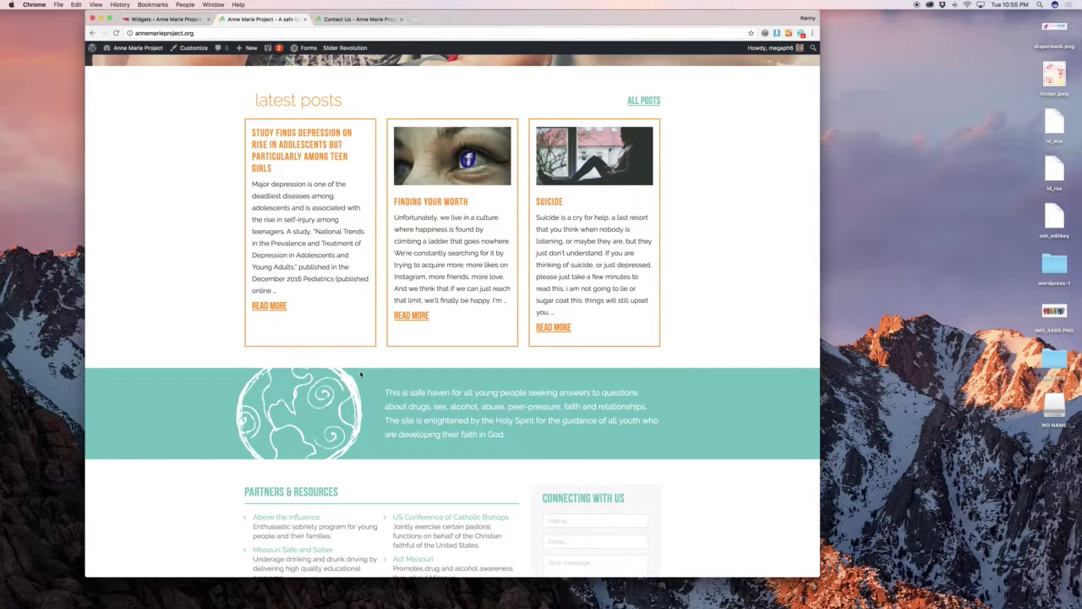
pyautogui.click(407, 397)
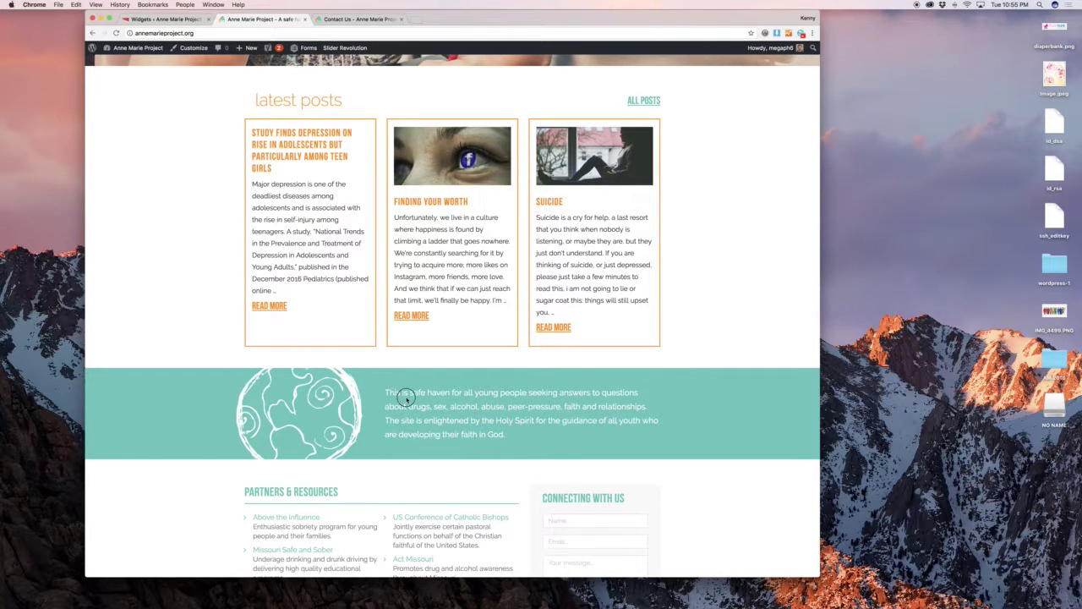
pyautogui.click(183, 19)
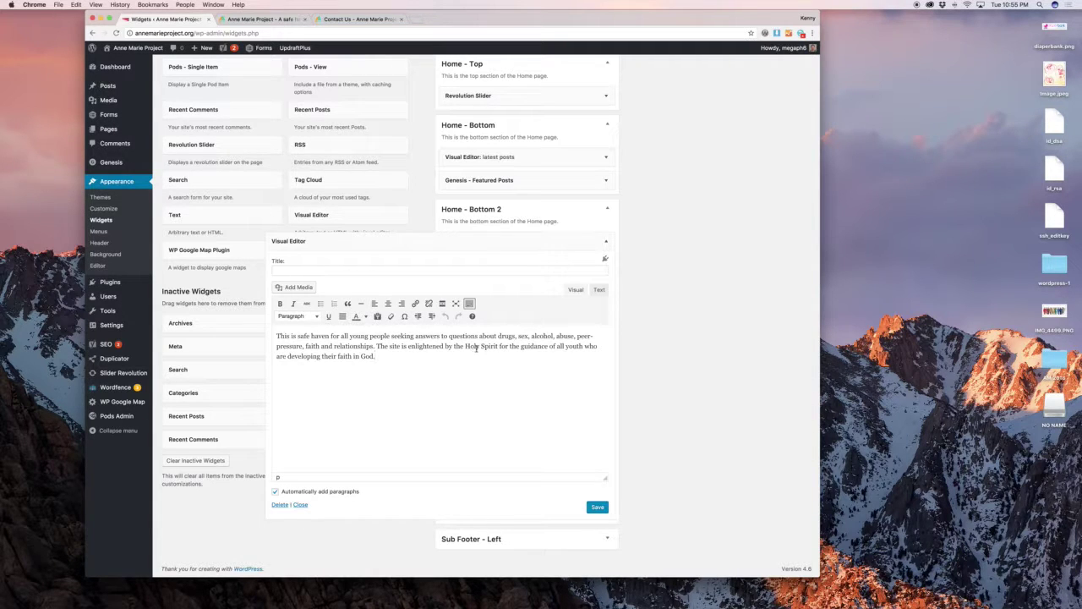
pyautogui.moveTo(494, 267); pyautogui.dragTo(503, 246)
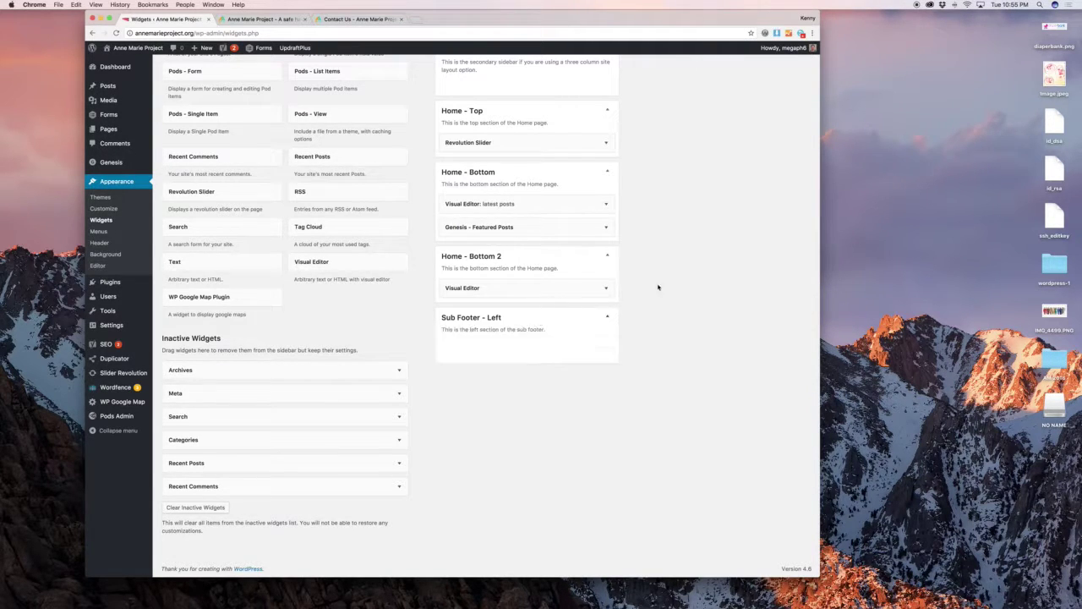
# Expand Footer 1 and open the Partners & Resources widget's list of resource links.
pyautogui.scroll(5, 664, 282)
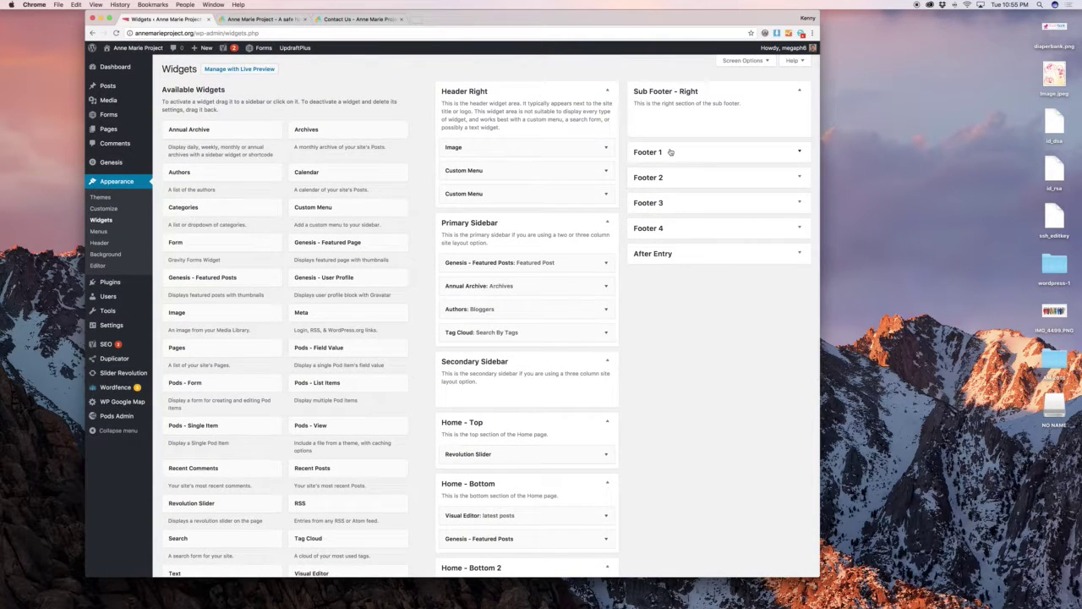
pyautogui.click(669, 152)
pyautogui.click(756, 180)
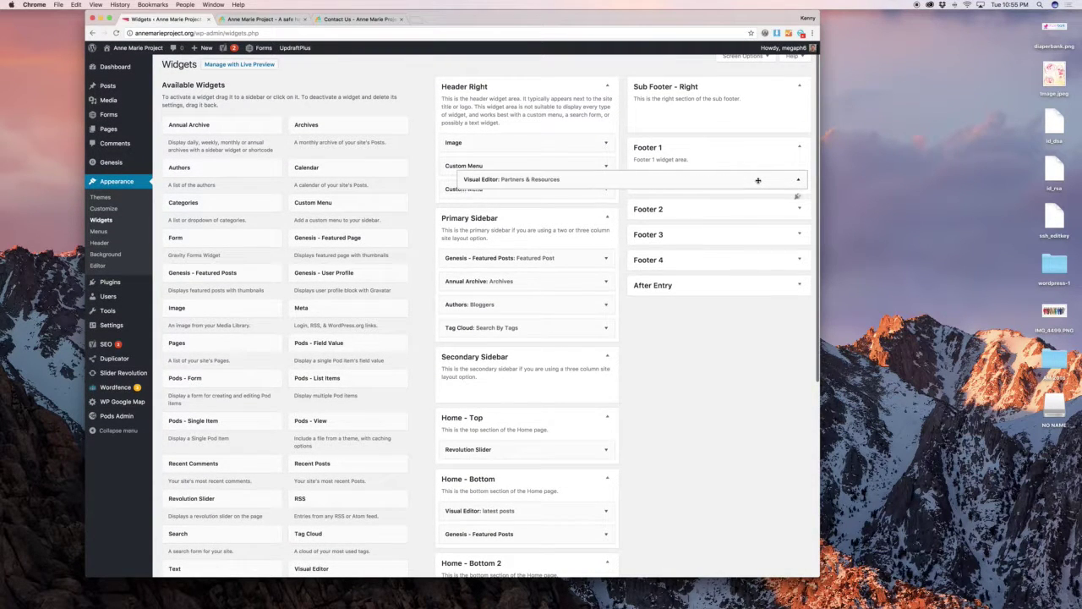
pyautogui.scroll(-3, 687, 294)
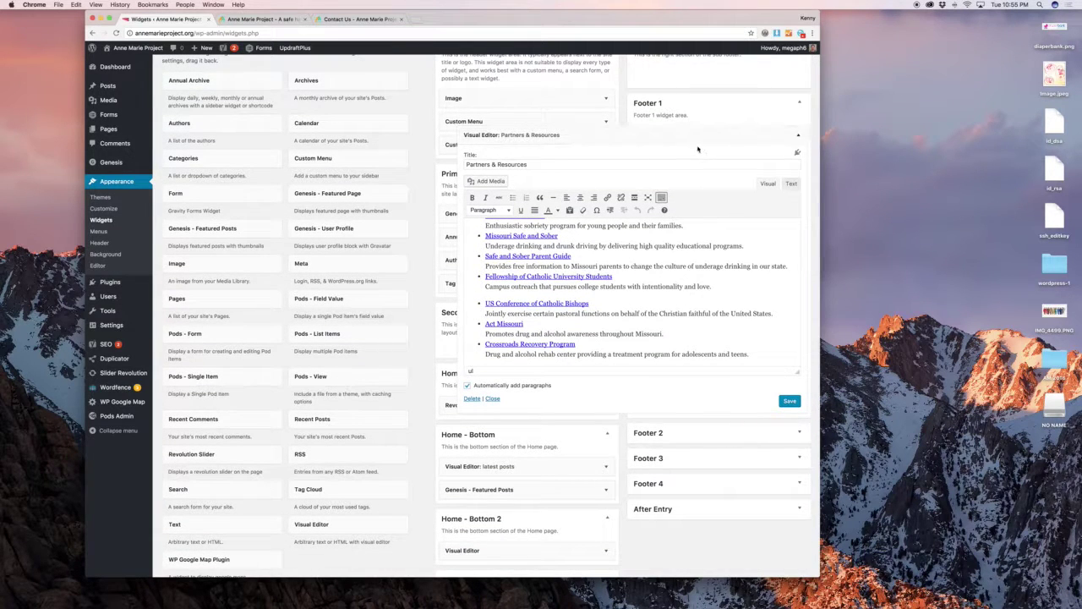
pyautogui.click(614, 246)
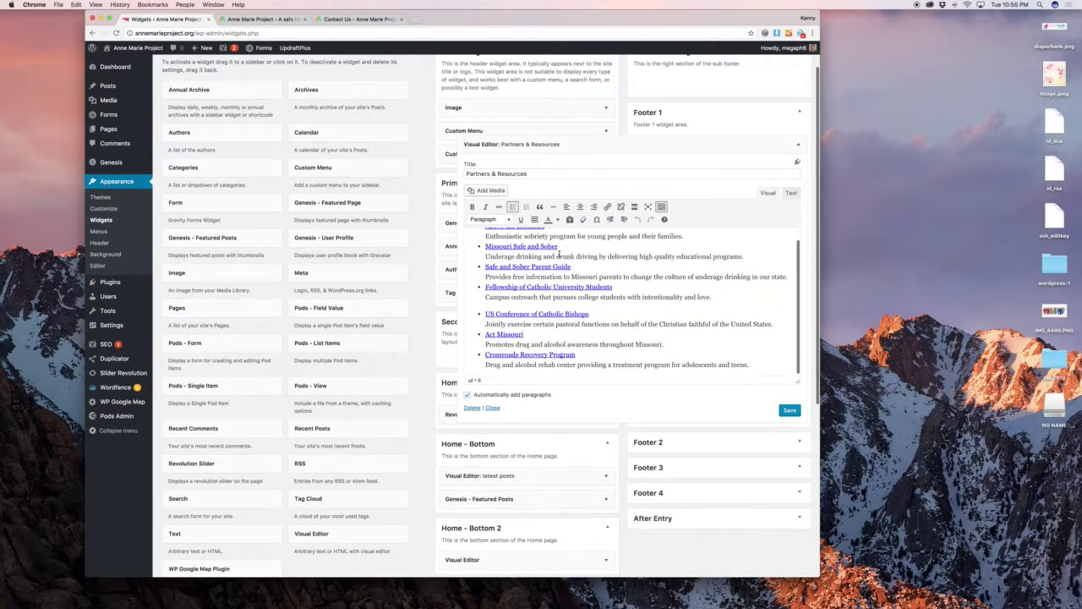
# Match the widget's links, including Act Missouri, to the live Partners & Resources footer, then expand Footer 2.
pyautogui.click(264, 18)
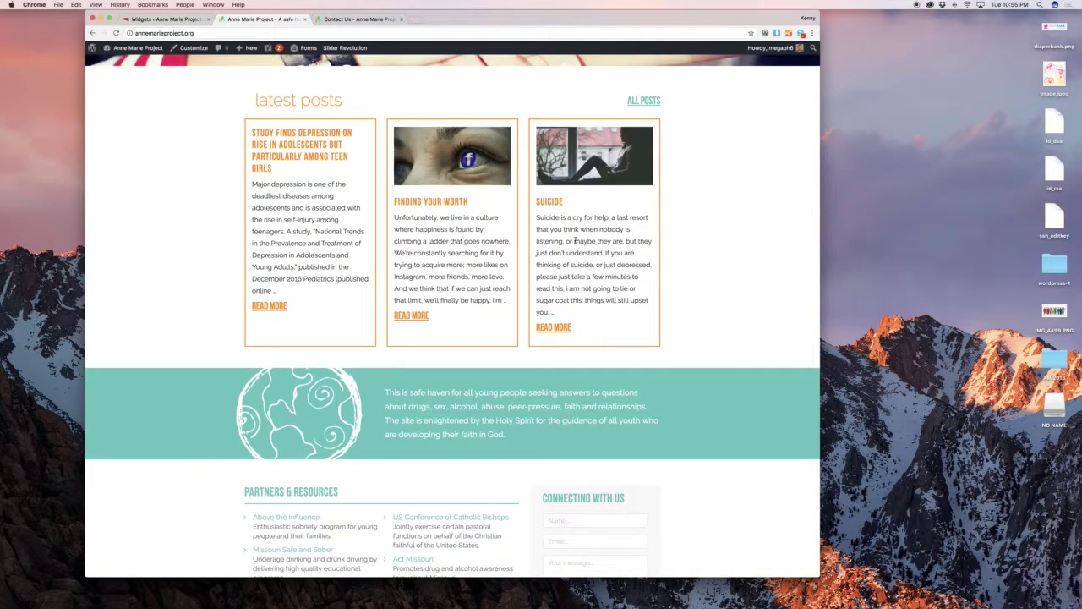
pyautogui.scroll(-3, 574, 244)
pyautogui.scroll(-1, 573, 244)
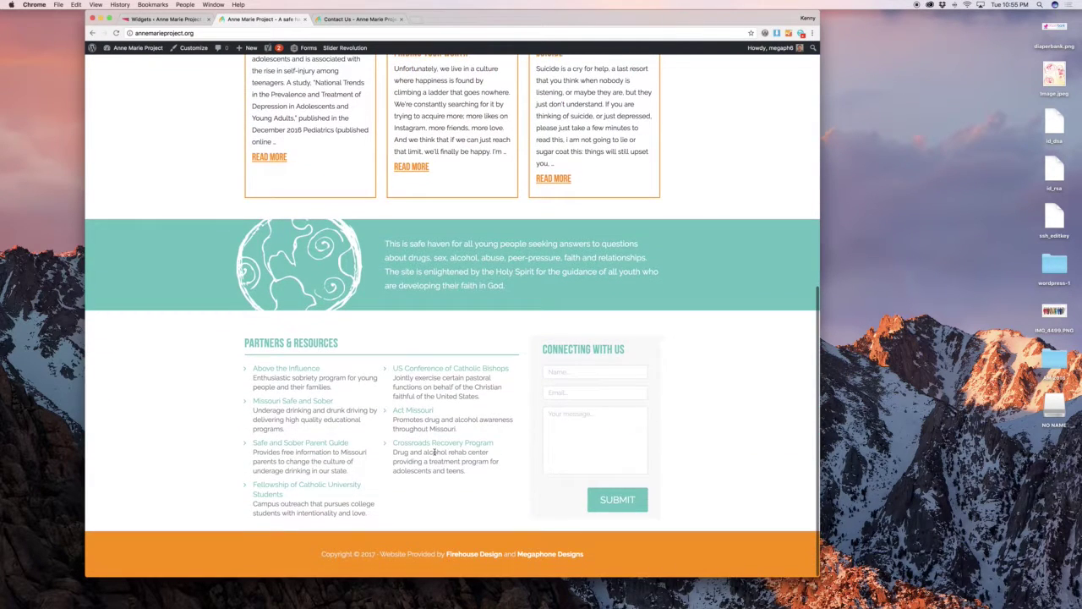
pyautogui.click(176, 19)
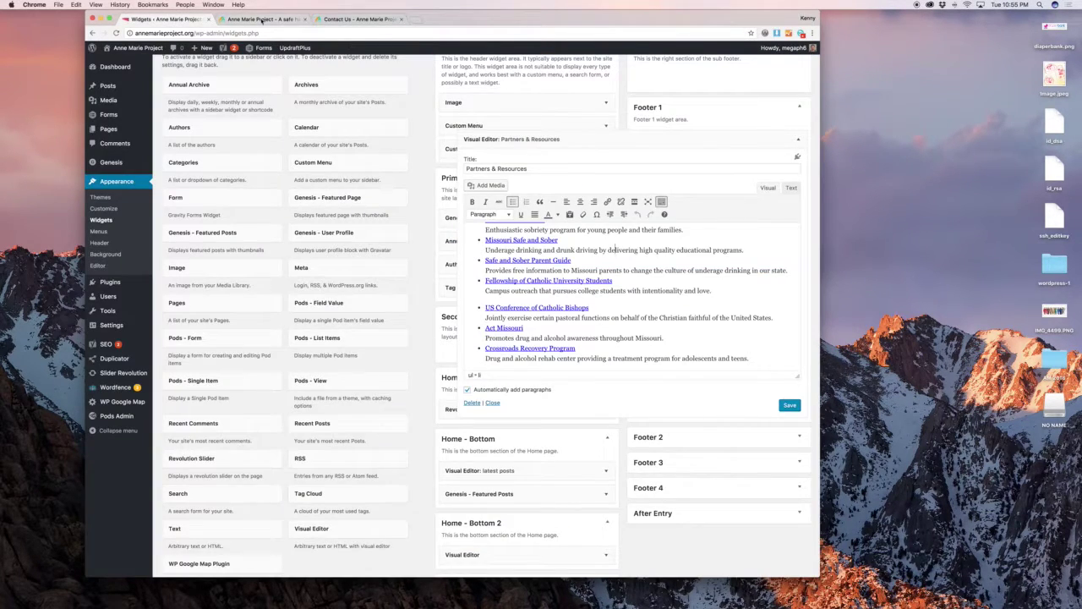
pyautogui.click(262, 19)
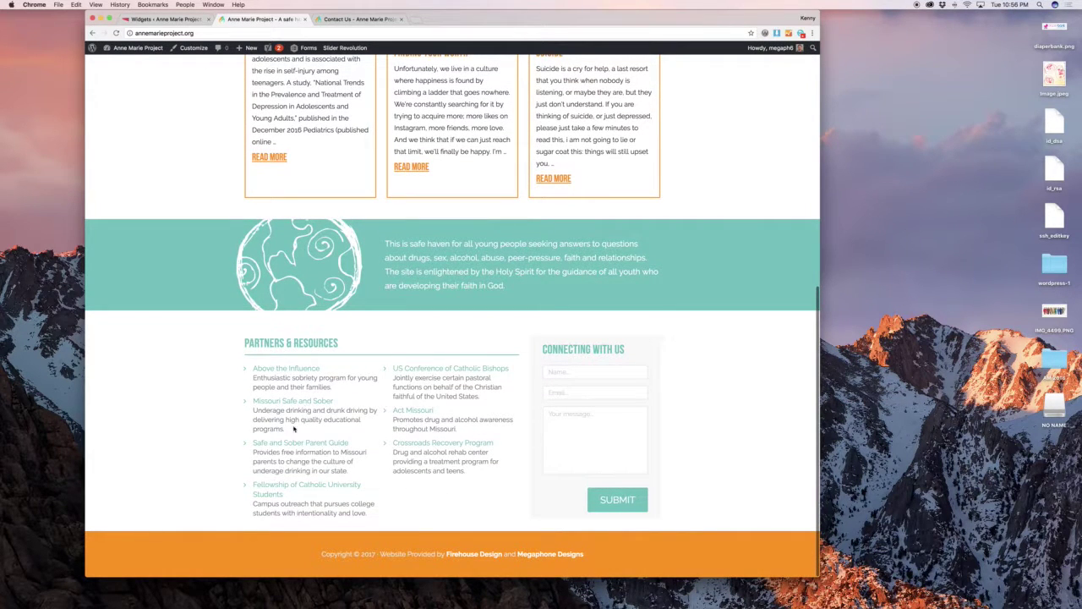
pyautogui.tripleClick(464, 493)
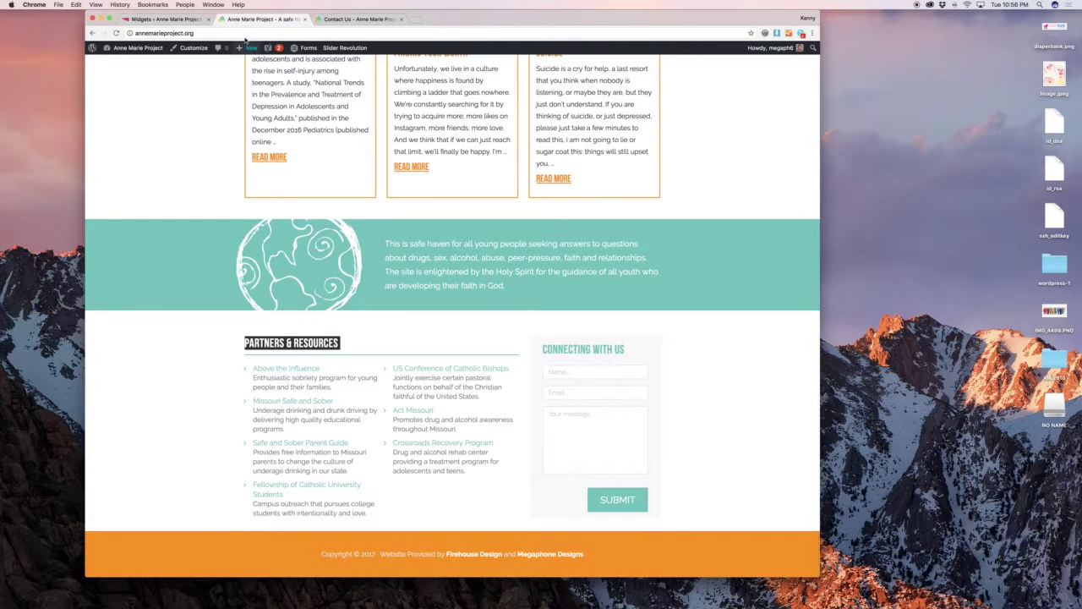
pyautogui.click(185, 20)
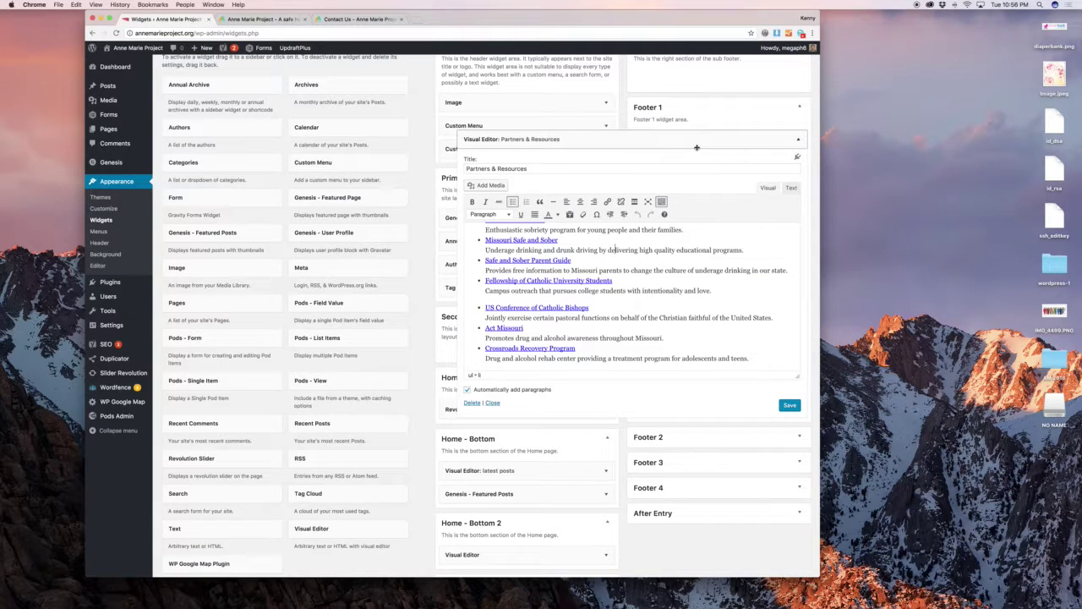
pyautogui.click(699, 330)
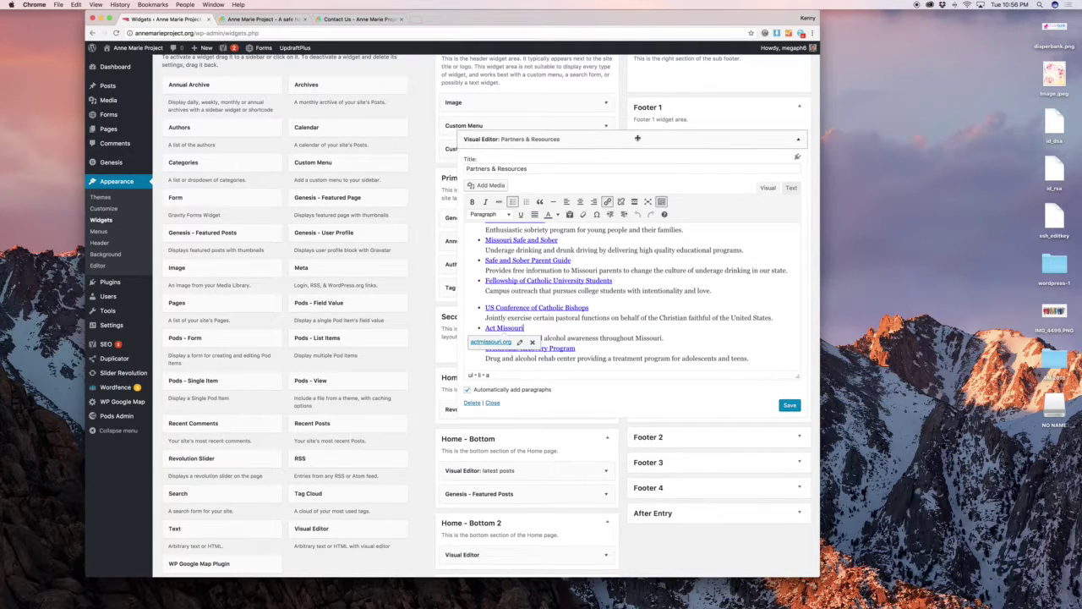
pyautogui.click(640, 140)
pyautogui.click(659, 169)
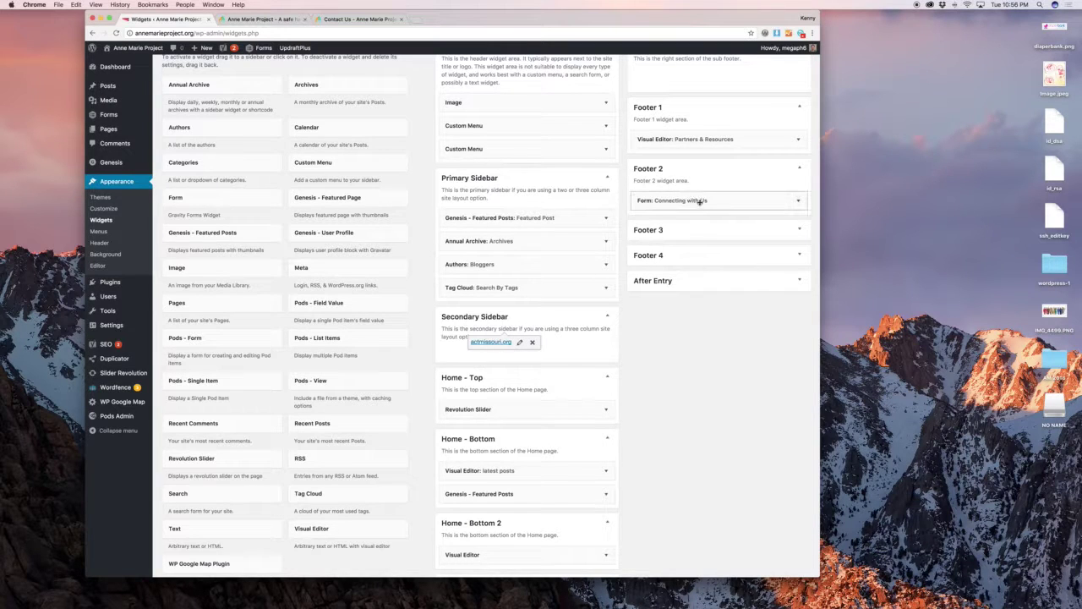
# Compare the Connecting with Us form widget with the reloaded live site's footer form.
pyautogui.click(723, 204)
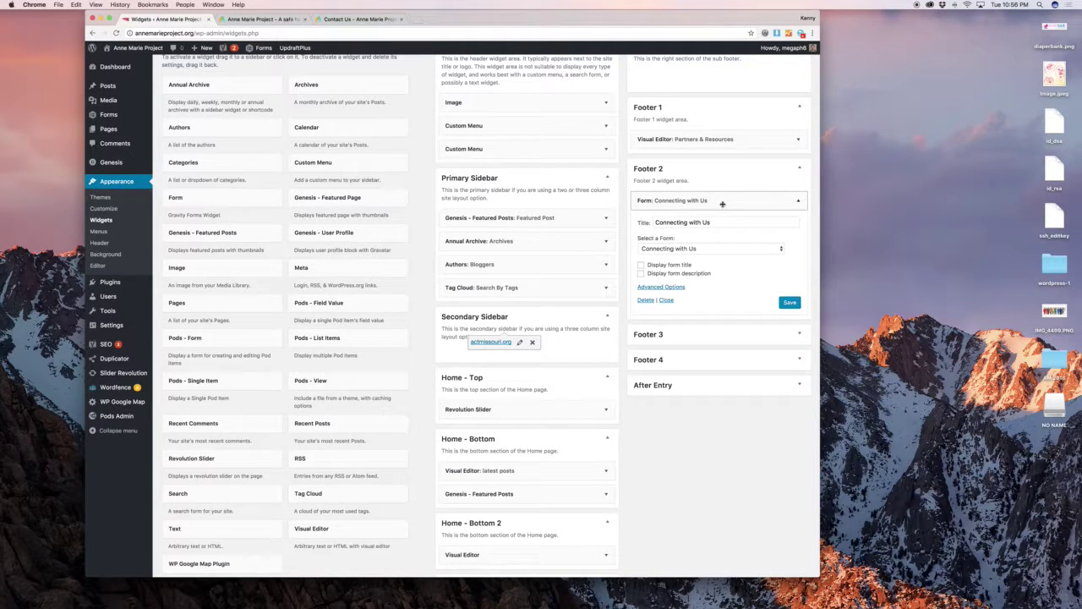
pyautogui.click(722, 204)
pyautogui.click(262, 19)
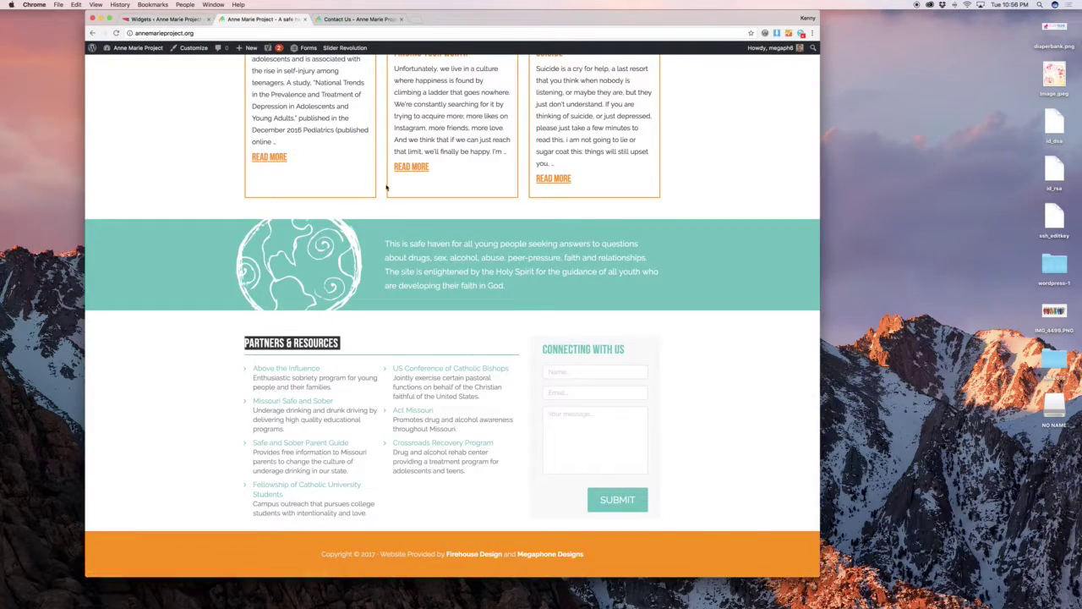
pyautogui.press('super+r')
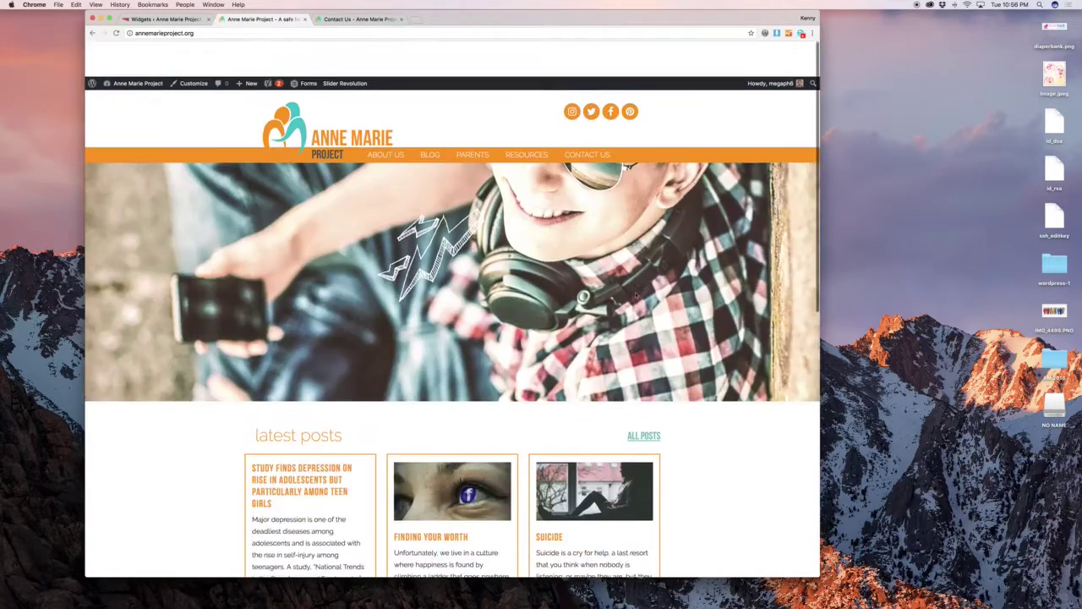
pyautogui.scroll(-5, 683, 227)
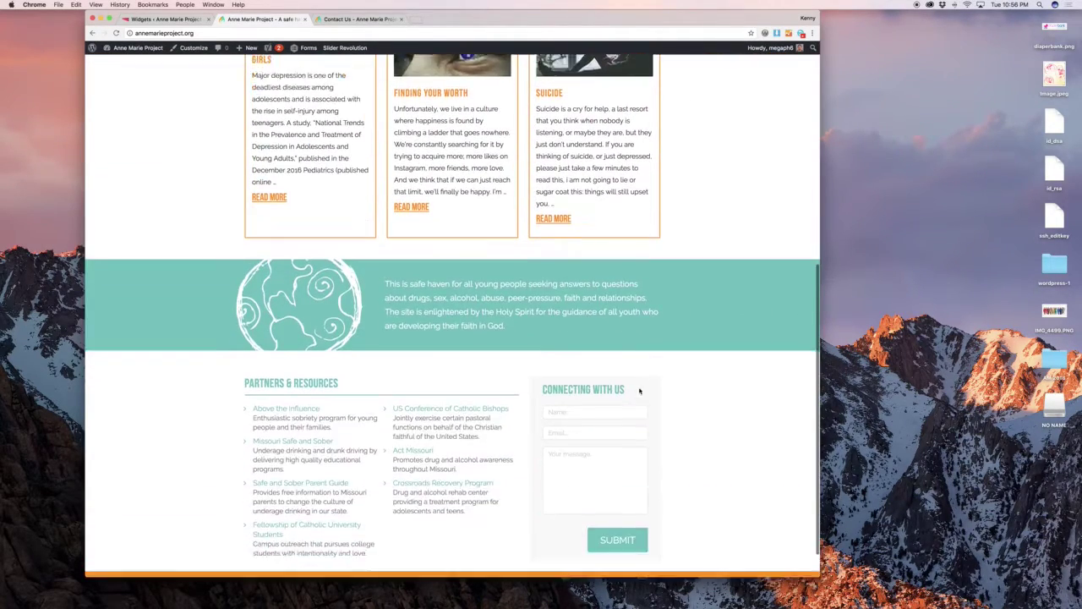
pyautogui.scroll(-2, 641, 390)
pyautogui.click(165, 19)
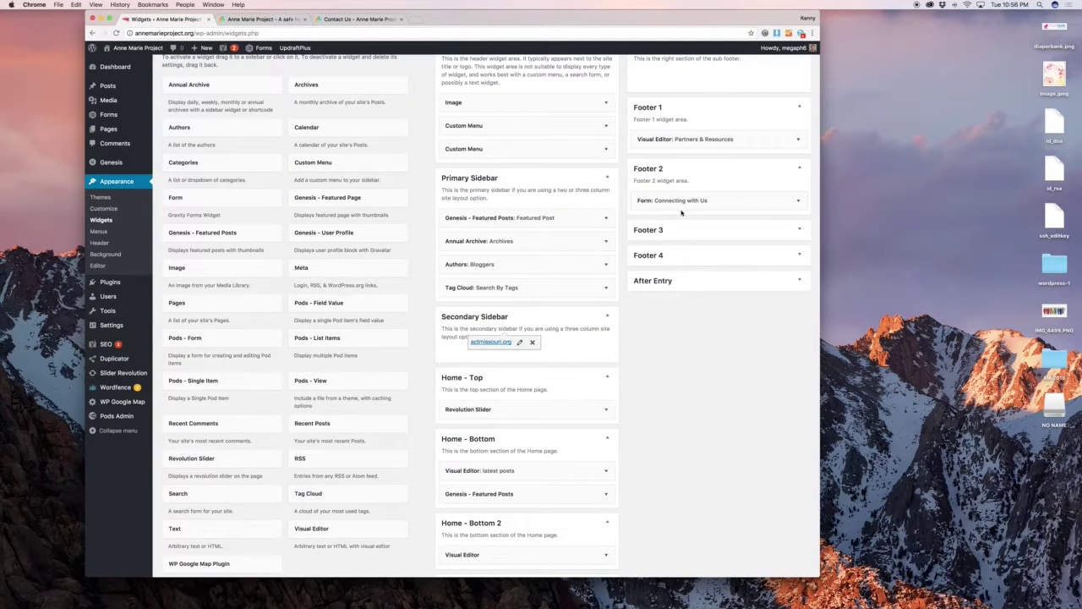
# Confirm the form widget still displays the Connecting with Us form.
pyautogui.click(695, 203)
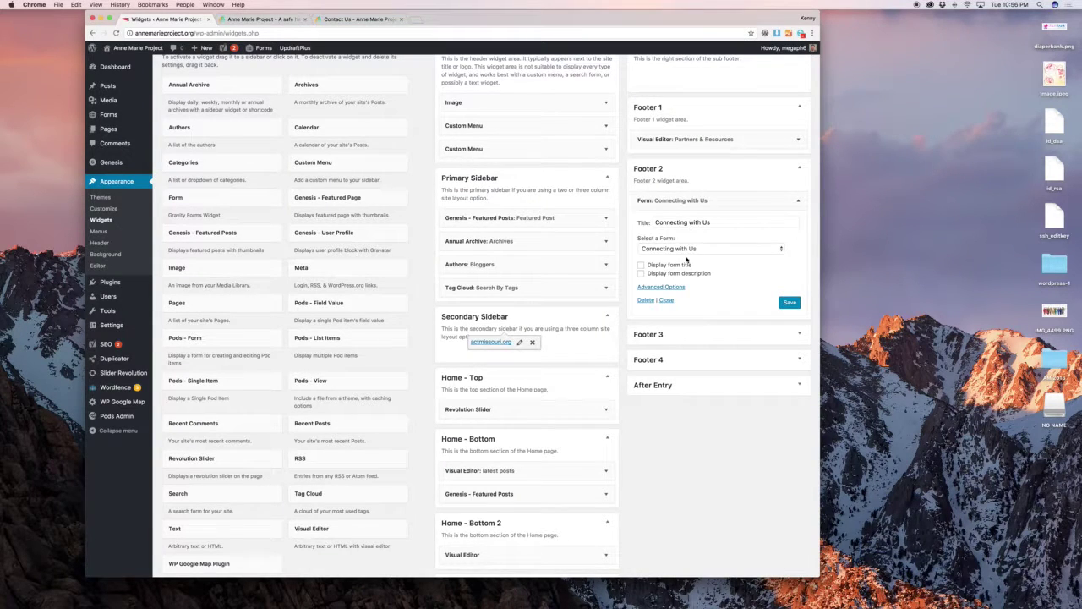
pyautogui.click(685, 249)
pyautogui.click(689, 247)
# Show that Footer 3, Footer 4 and After Entry are empty, matching the live site, then go to Menus.
pyautogui.click(689, 335)
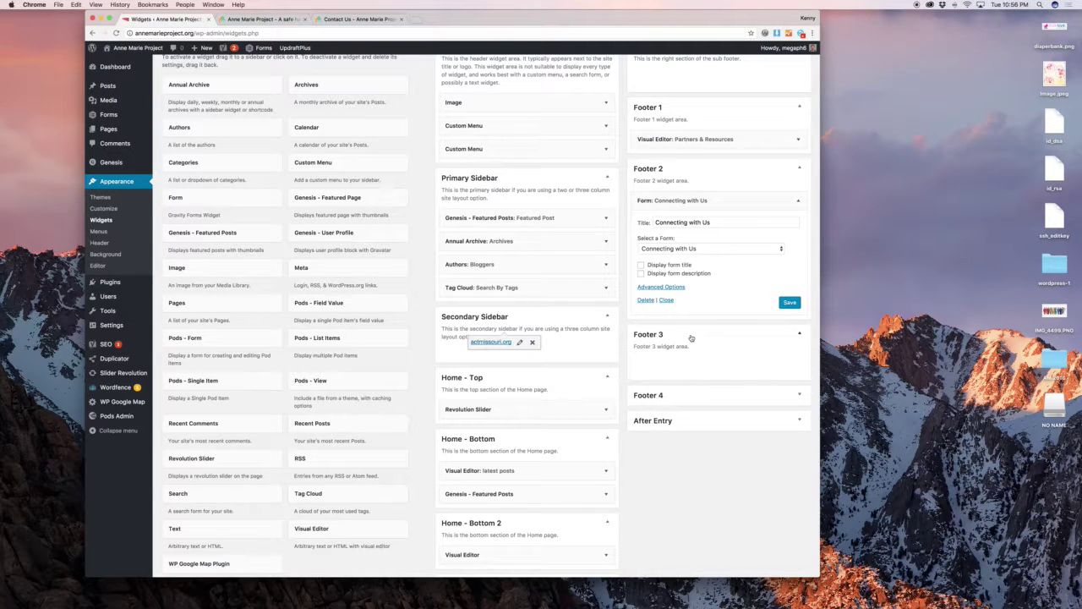
pyautogui.click(713, 393)
pyautogui.click(740, 461)
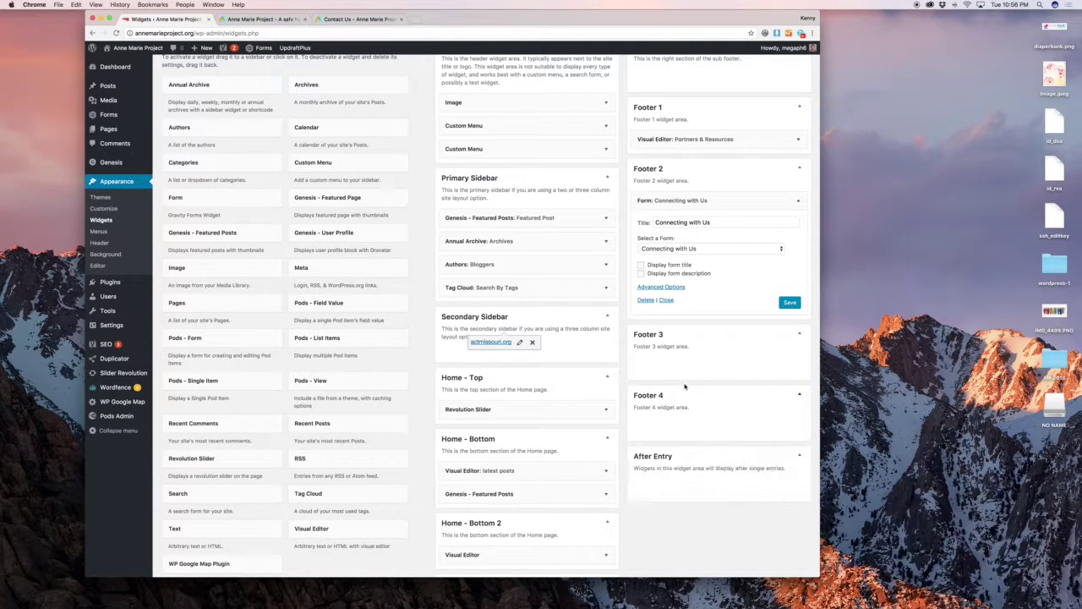
pyautogui.scroll(-5, 608, 314)
pyautogui.scroll(10, 609, 314)
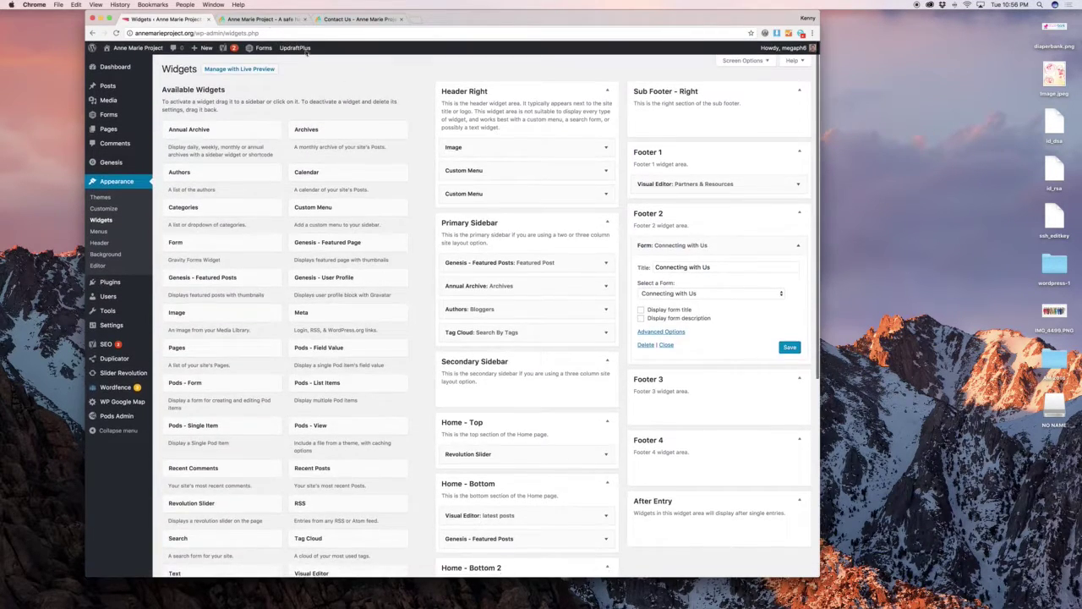
pyautogui.click(264, 19)
pyautogui.scroll(-2, 486, 226)
pyautogui.scroll(10, 522, 251)
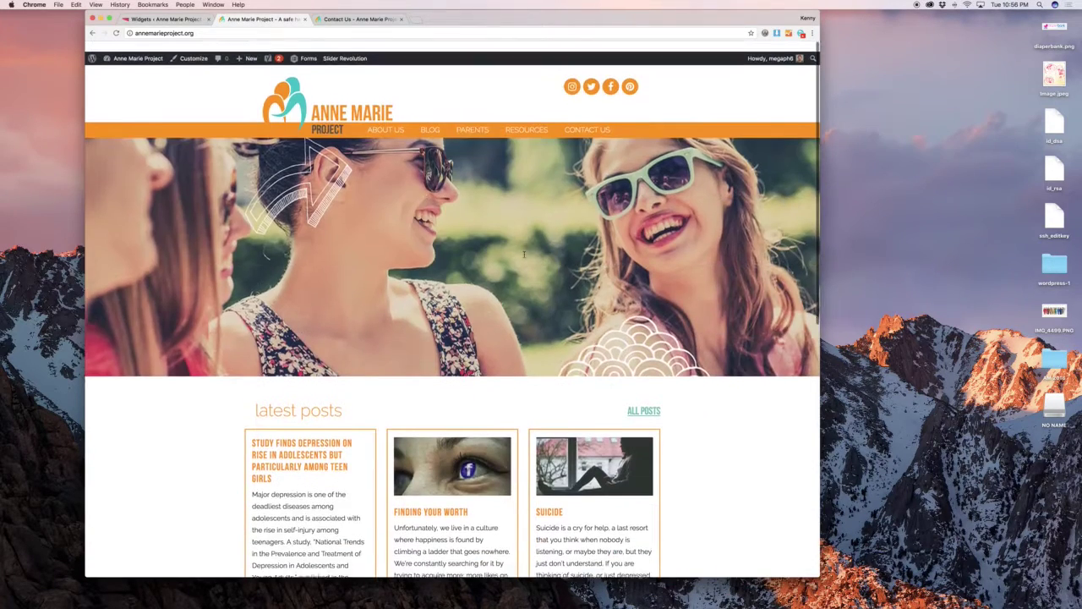
pyautogui.click(165, 19)
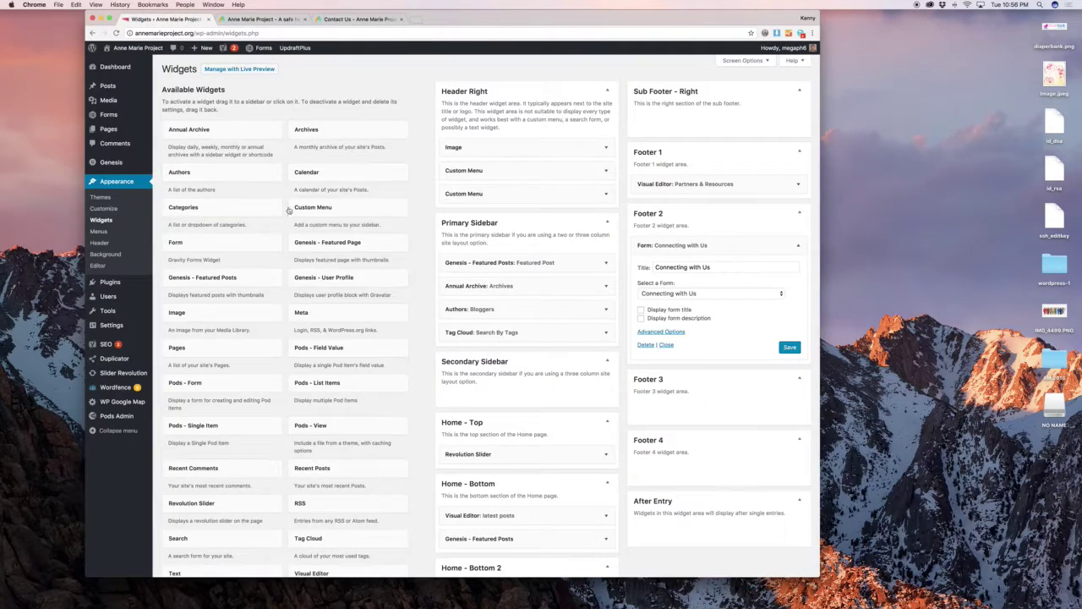
pyautogui.click(123, 232)
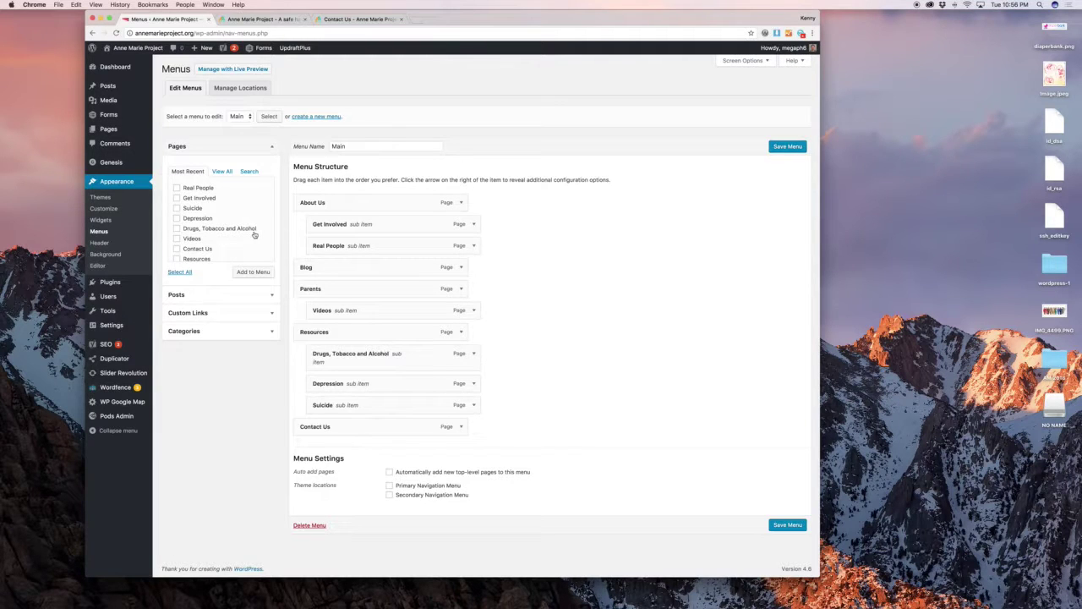
# Match the Main menu's About Us, Blog, Parents, Resources and Contact Us to the live navigation bar.
pyautogui.click(268, 23)
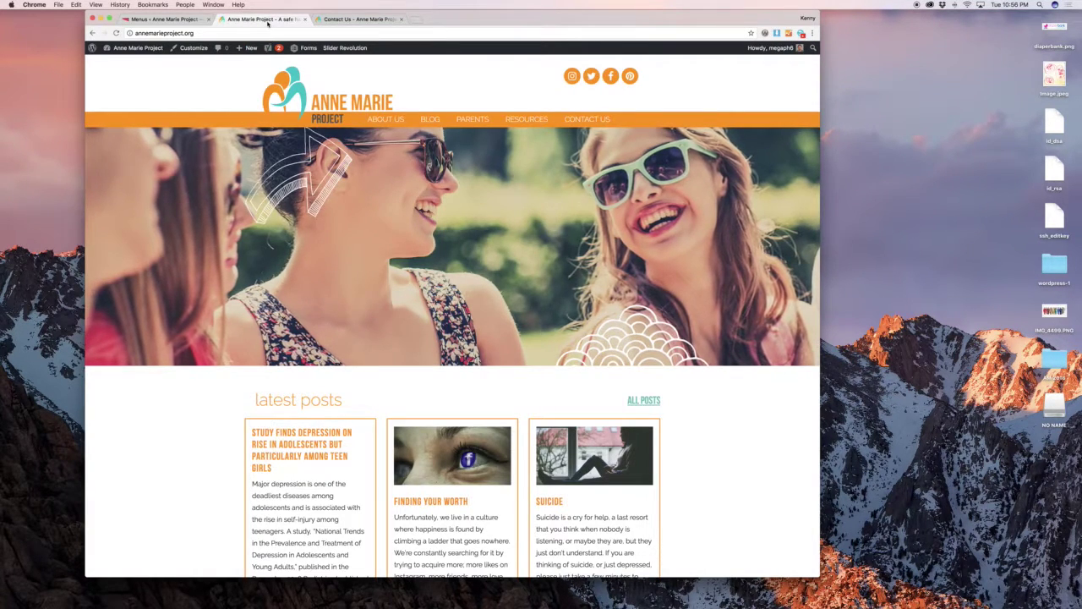
pyautogui.click(165, 19)
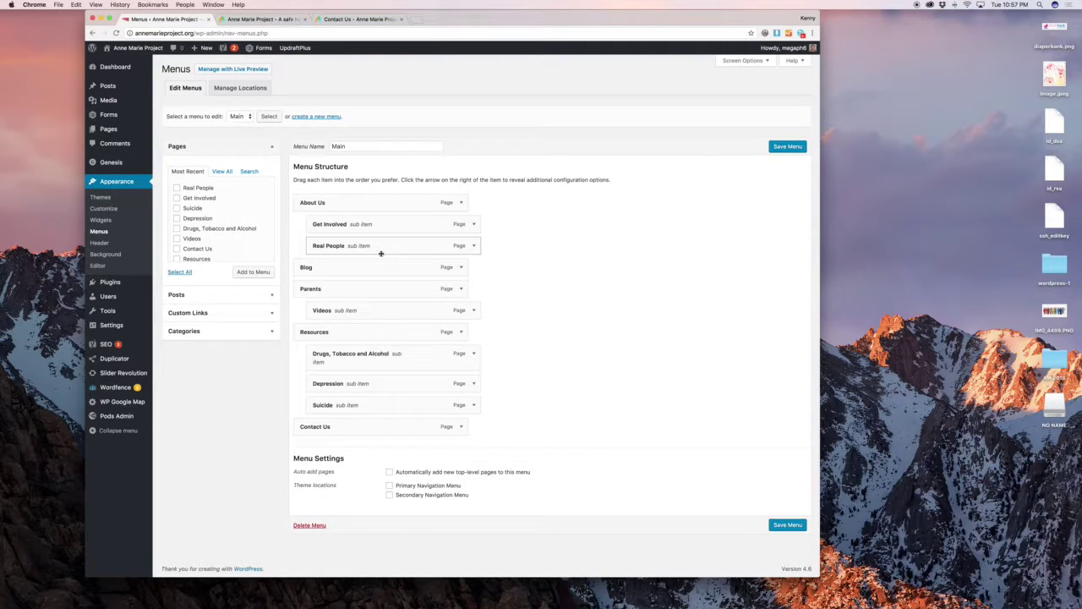
# Compare with the live site, then tick the Parents page and the Finding Your Worth post.
pyautogui.click(262, 18)
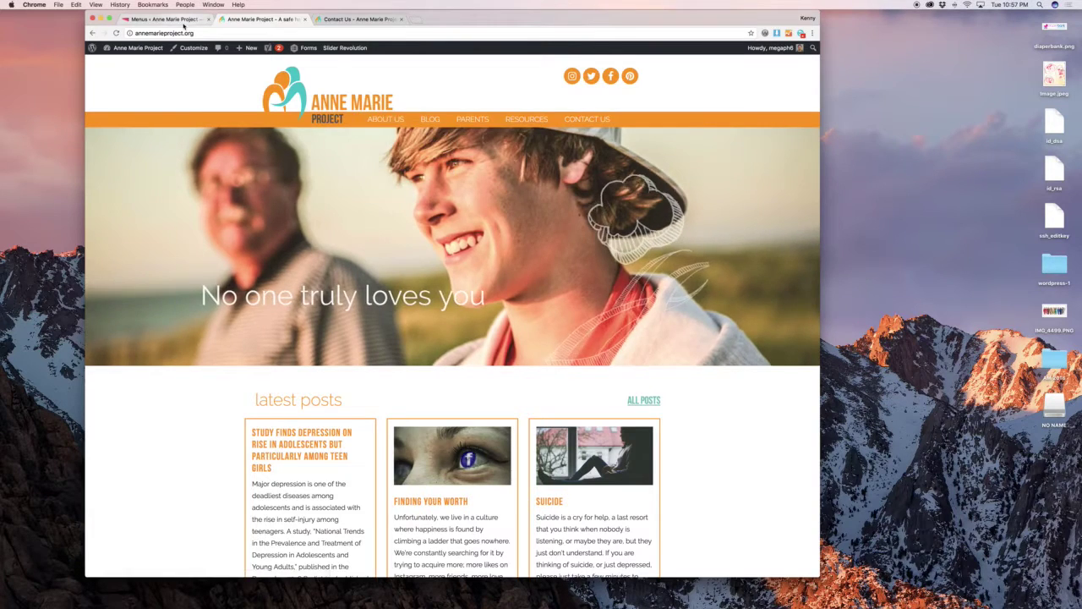
pyautogui.click(169, 19)
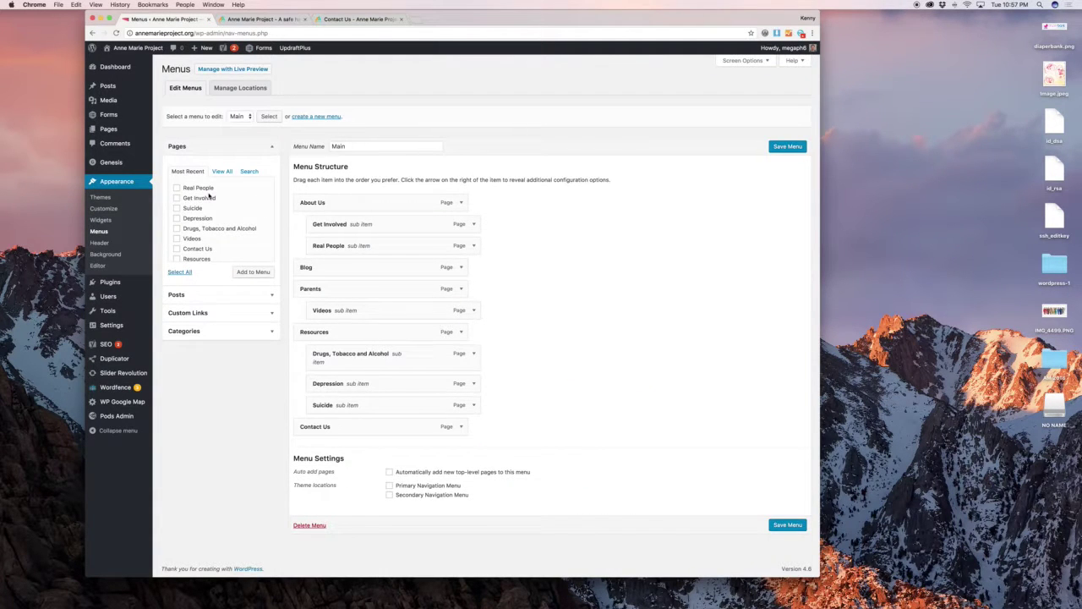
pyautogui.click(221, 171)
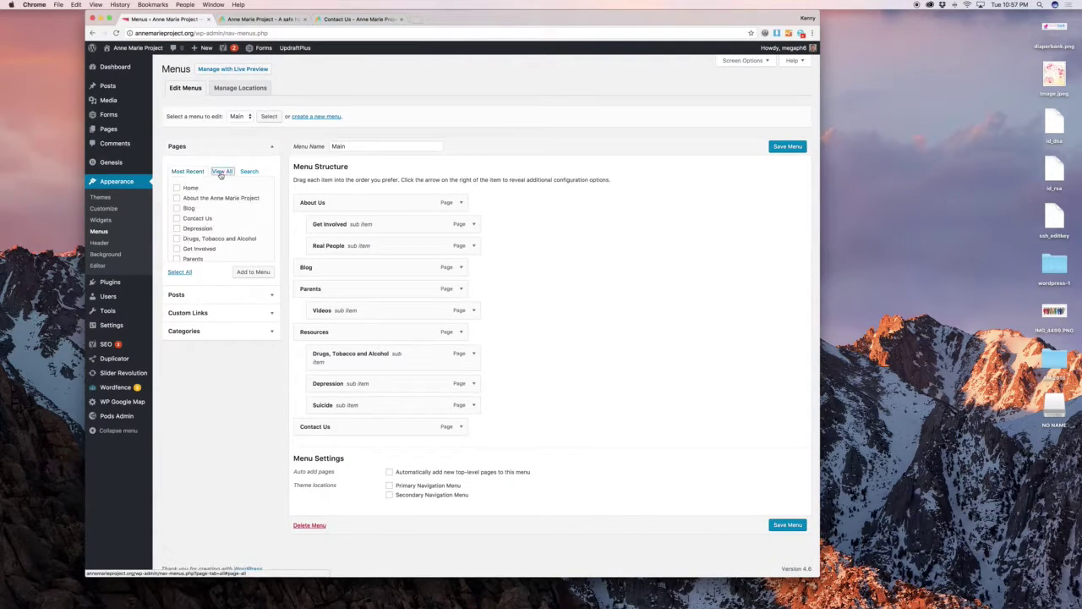
pyautogui.scroll(-3, 216, 212)
pyautogui.click(193, 200)
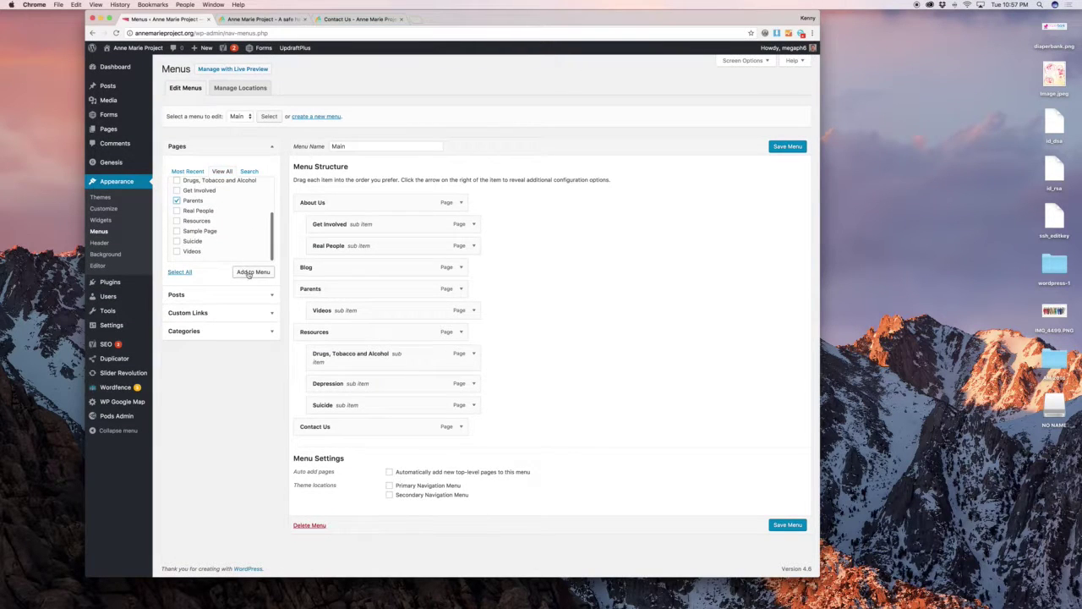
pyautogui.click(231, 301)
pyautogui.click(196, 236)
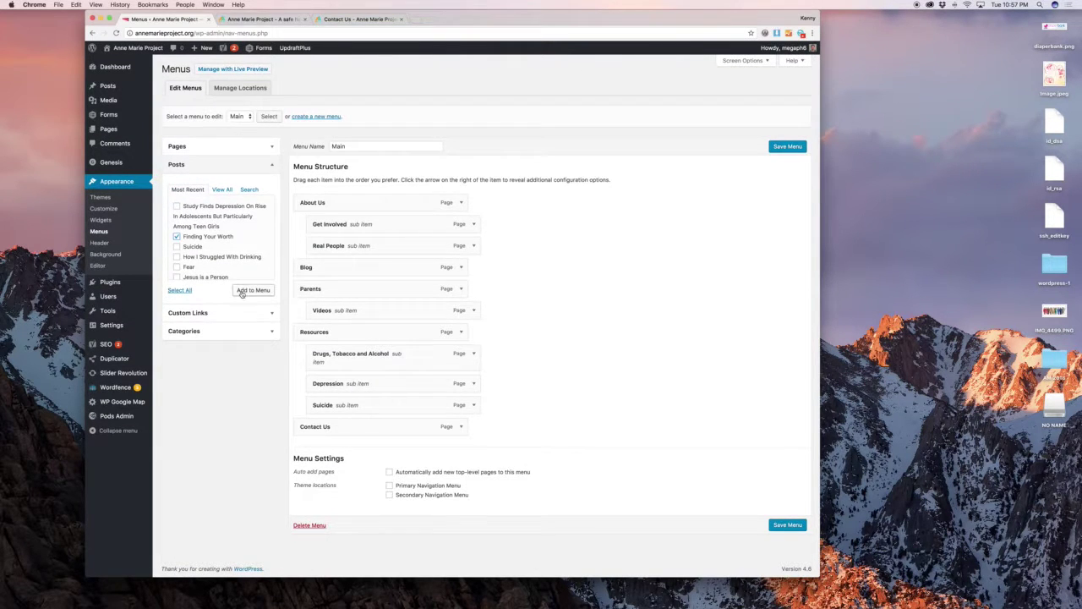
# Add a 'Google It' custom link to Google.com, move it to the top, then remove it.
pyautogui.click(238, 309)
pyautogui.click(209, 211)
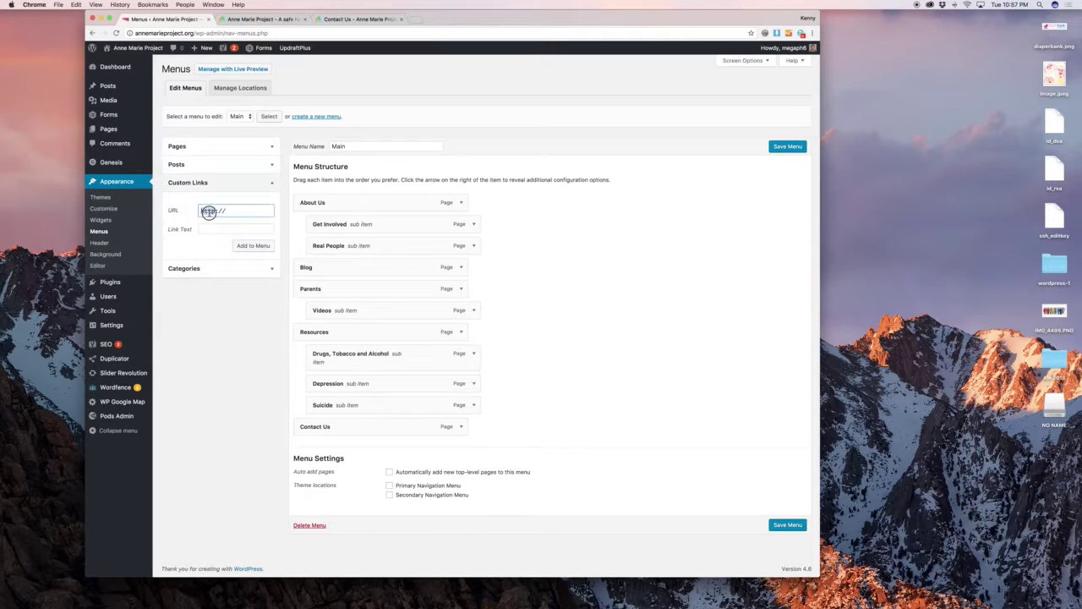
pyautogui.write('Google.com')
pyautogui.press('Tab')
pyautogui.write('Google It')
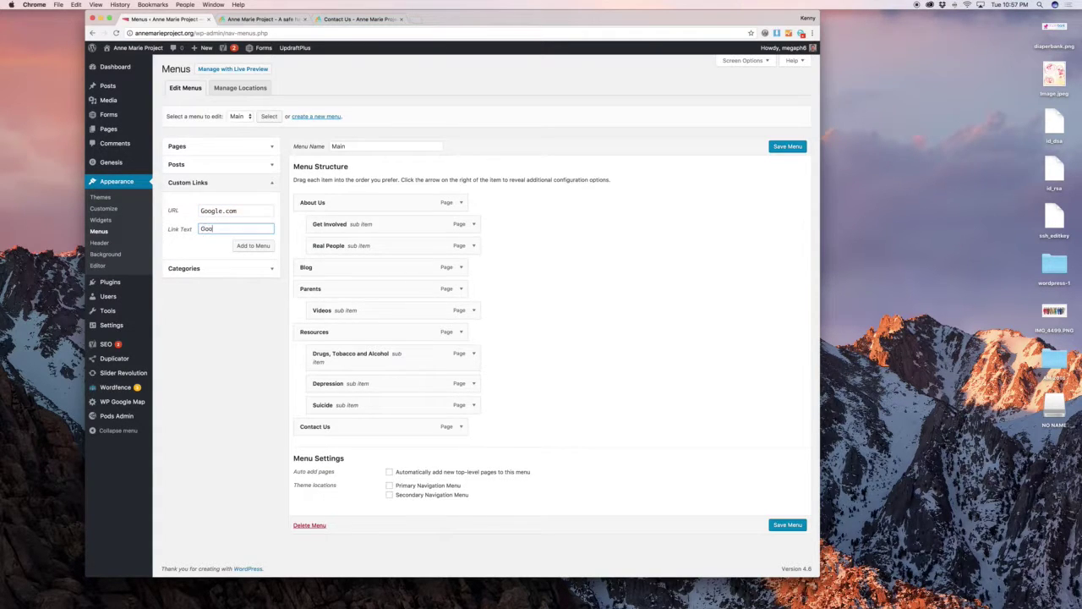
pyautogui.click(258, 245)
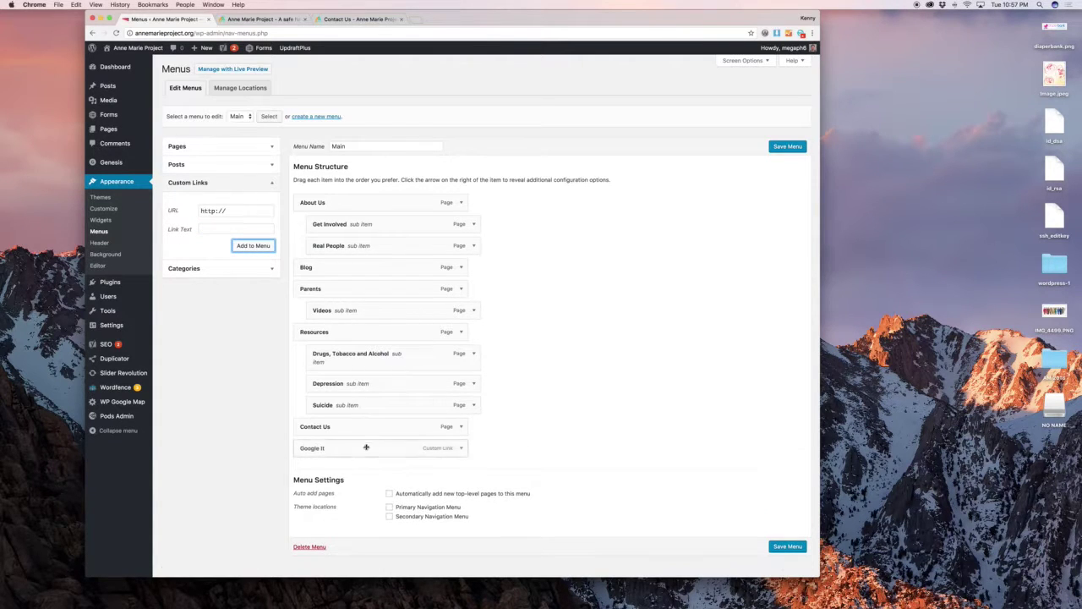
pyautogui.moveTo(362, 447); pyautogui.dragTo(362, 206)
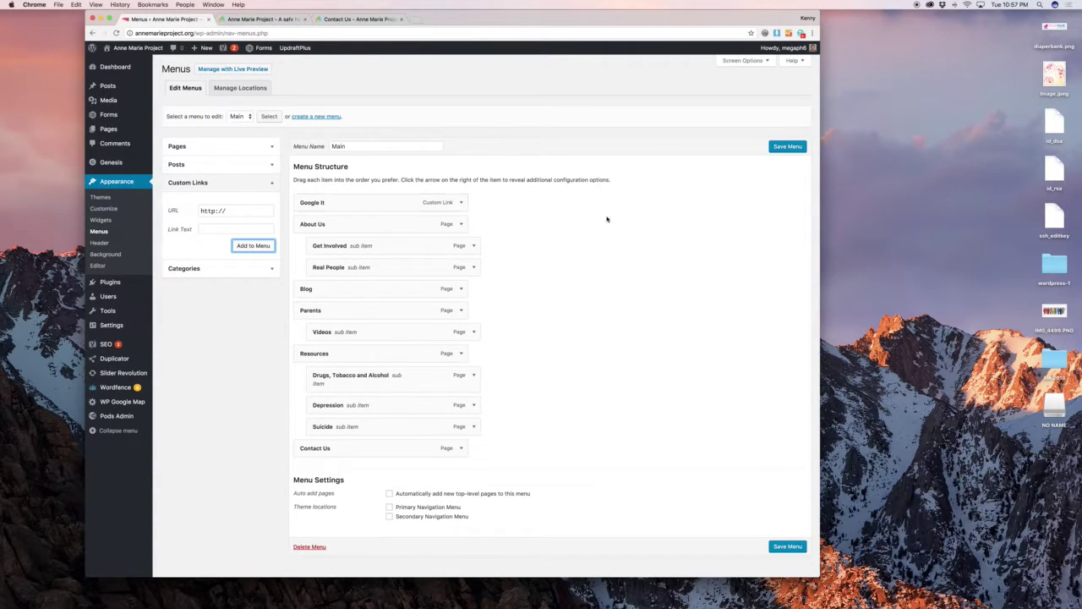
pyautogui.click(461, 202)
pyautogui.click(309, 285)
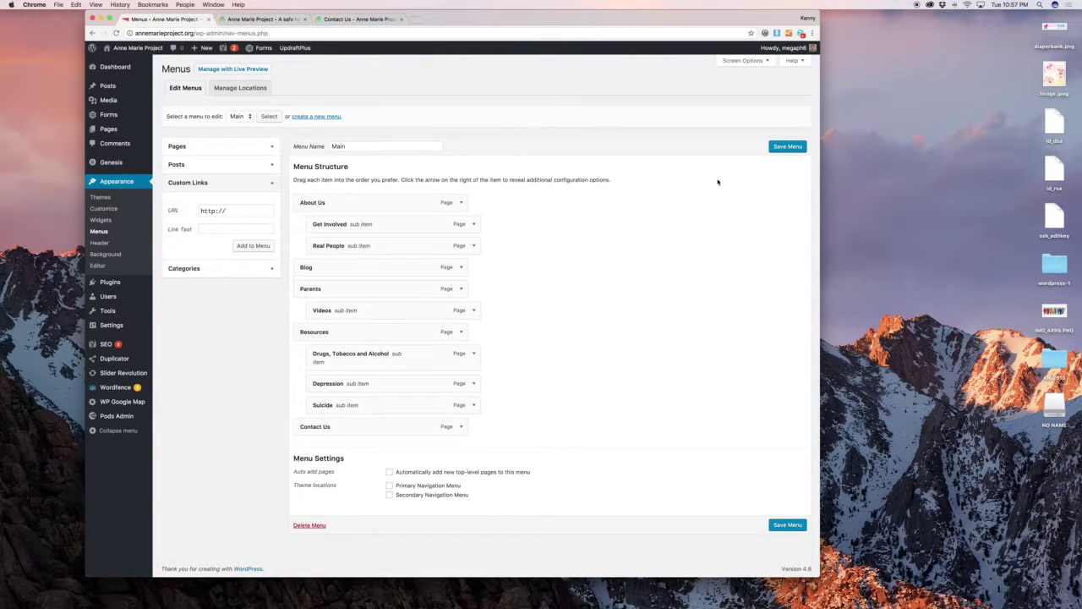
# Load the Social menu for editing without saving, and compare it with the live homepage.
pyautogui.click(240, 117)
pyautogui.click(239, 124)
pyautogui.click(269, 116)
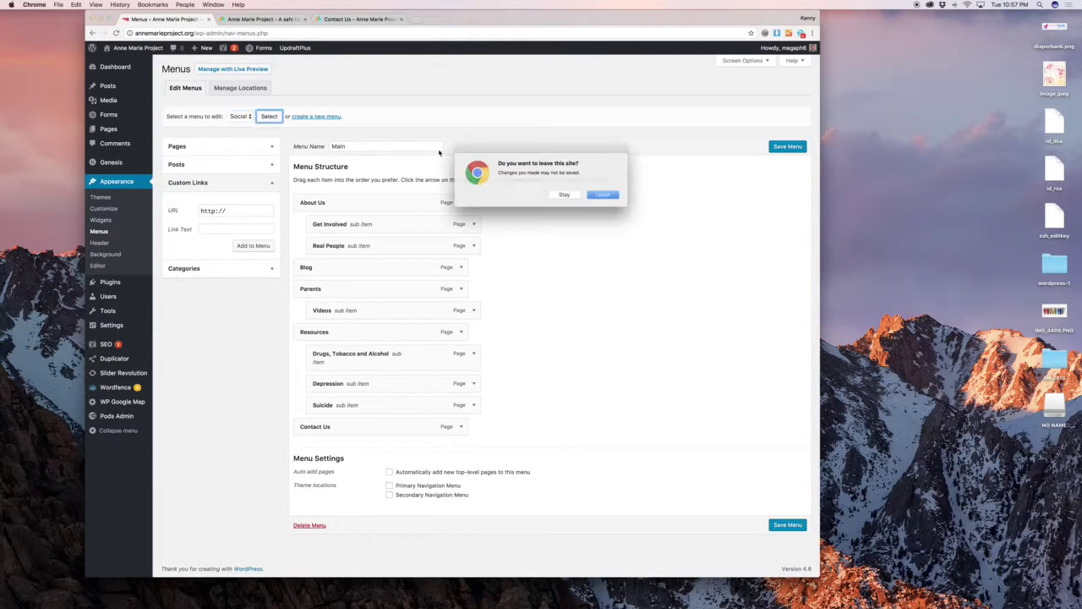
pyautogui.click(604, 195)
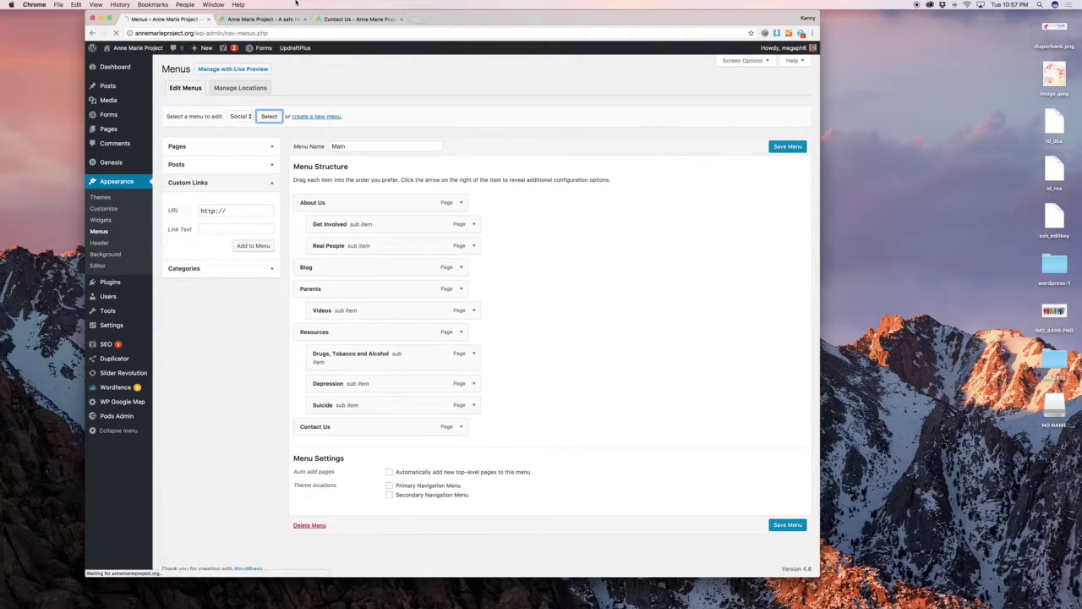
pyautogui.click(269, 19)
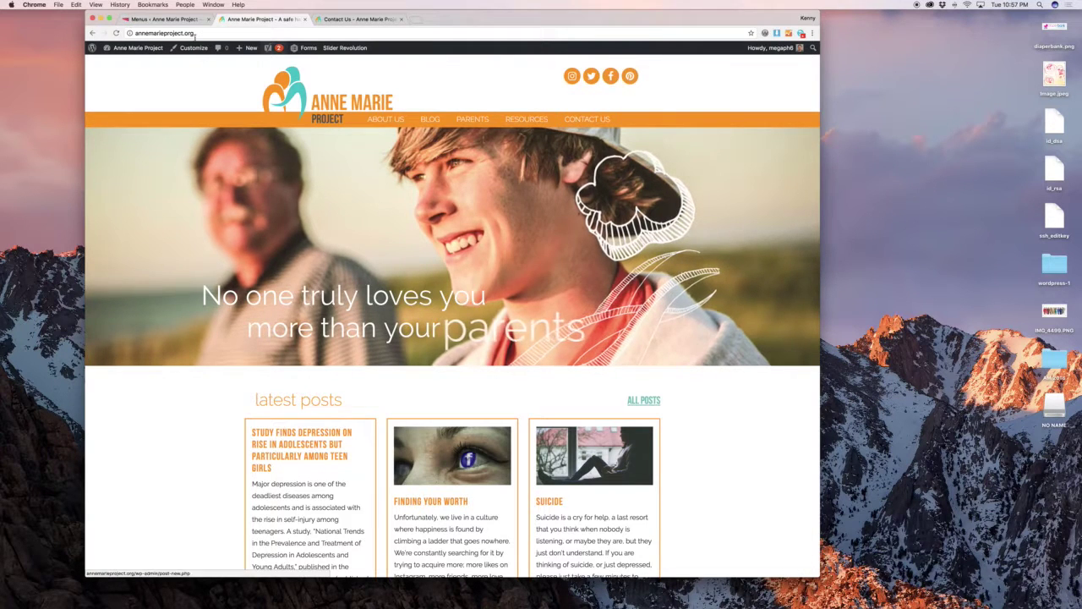
pyautogui.click(160, 19)
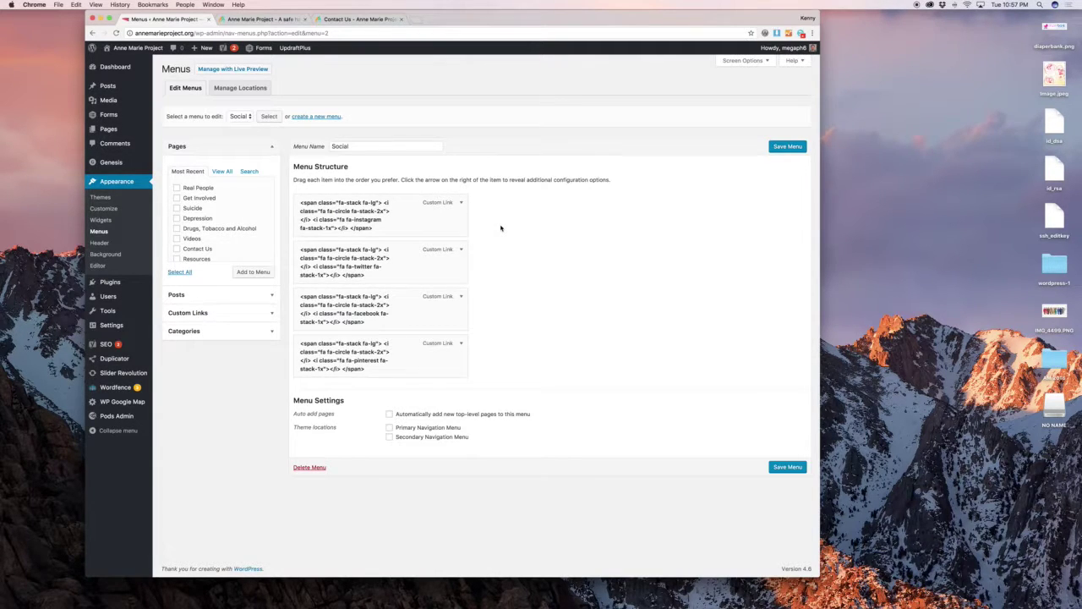
# Expand the Instagram link to inspect its Navigation Label icon markup.
pyautogui.click(460, 203)
pyautogui.hscroll(2, 394, 282)
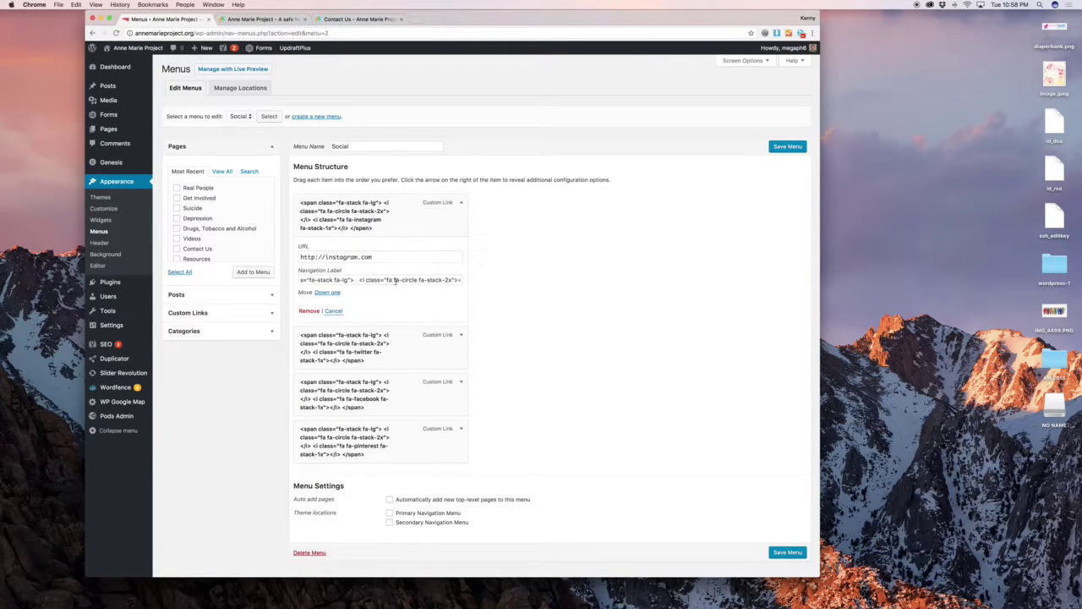
pyautogui.hscroll(-3, 395, 281)
pyautogui.hscroll(2, 395, 282)
pyautogui.hscroll(-3, 395, 282)
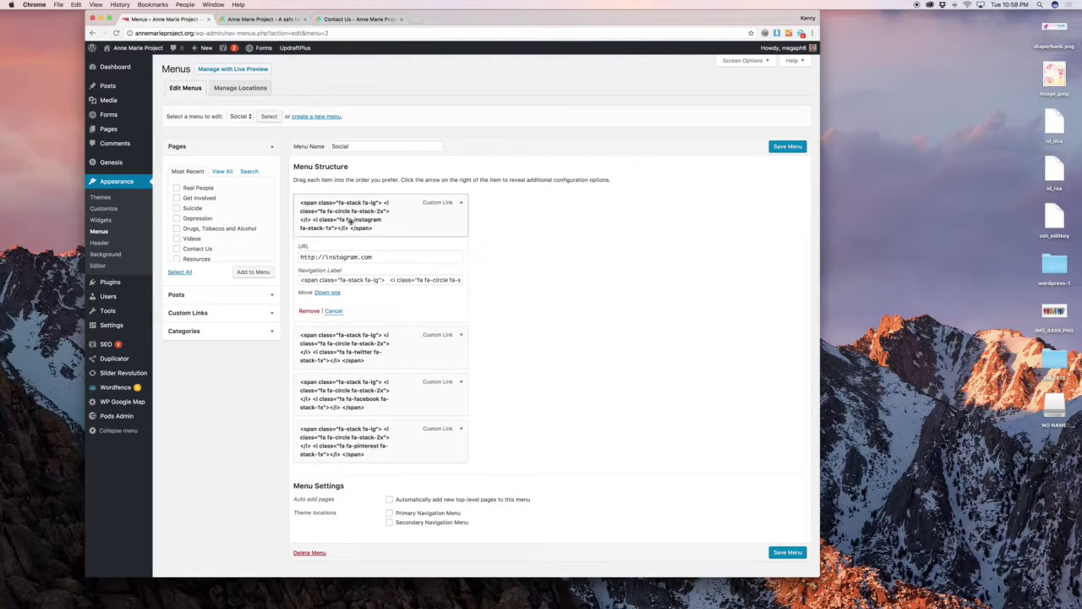
pyautogui.hscroll(2, 397, 280)
pyautogui.hscroll(3, 399, 280)
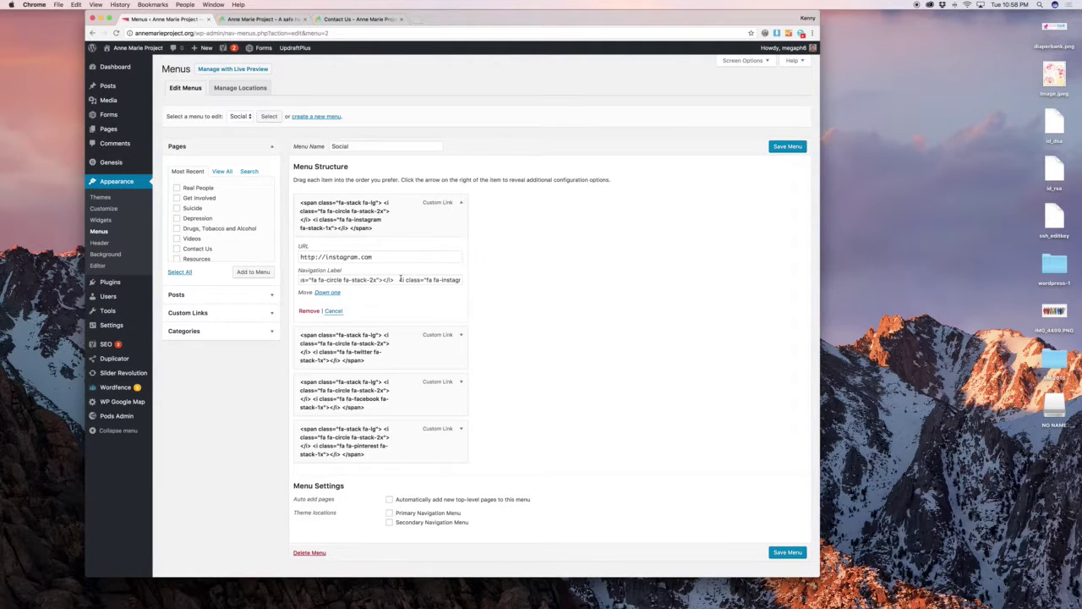
# Change the Instagram label's icon class from fa-instagram to fa-i and collapse the item.
pyautogui.doubleClick(408, 280)
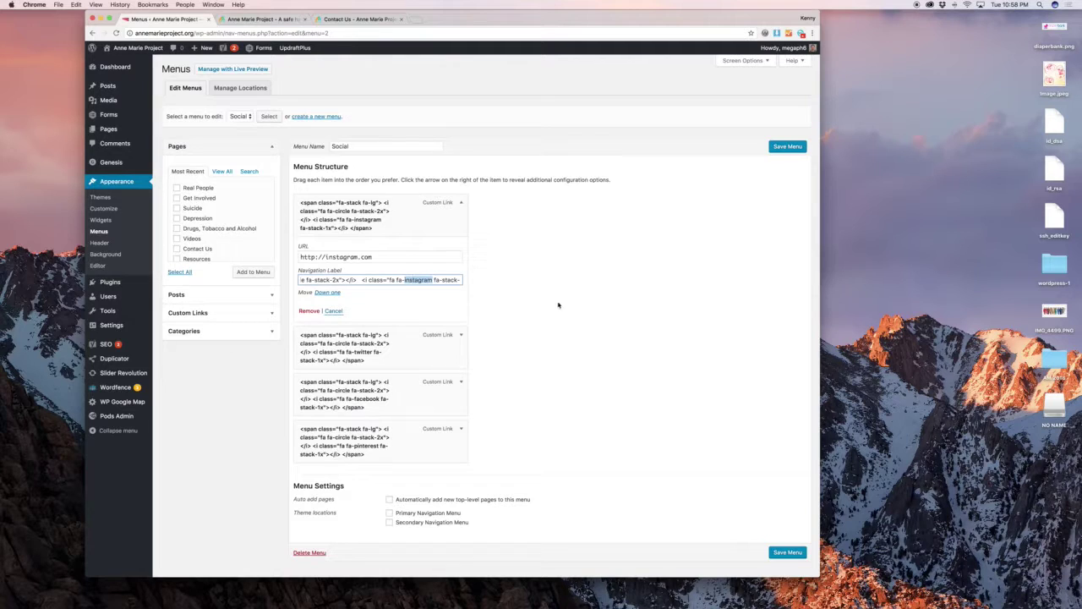
pyautogui.write('twitte')
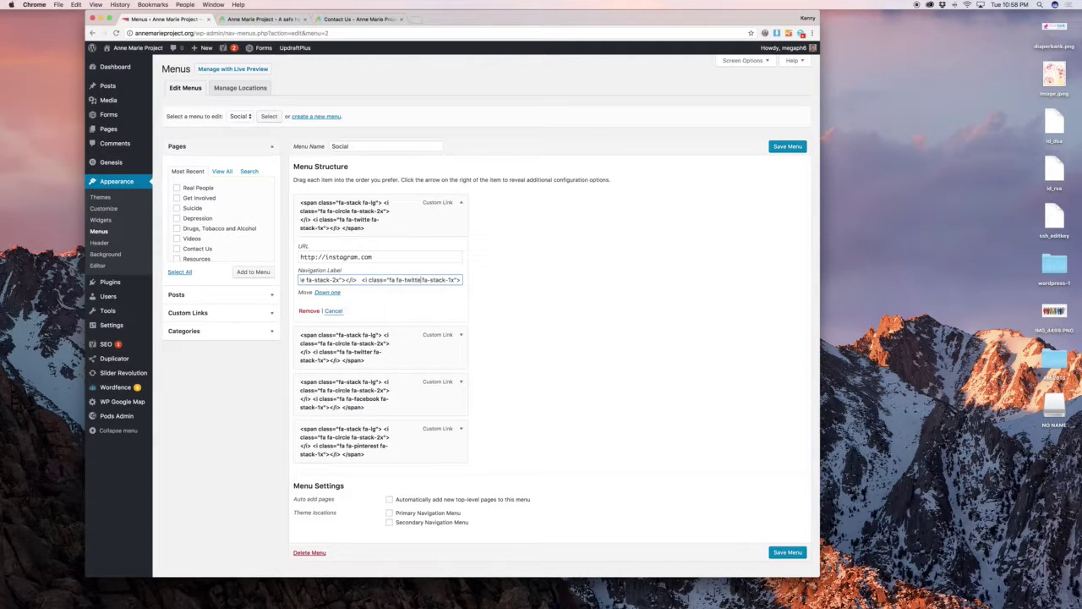
pyautogui.press('BackSpace')
pyautogui.press('BackSpace')
pyautogui.press('BackSpace')
pyautogui.press('BackSpace')
pyautogui.press('BackSpace')
pyautogui.press('BackSpace')
pyautogui.write('li')
pyautogui.write('n')
pyautogui.press('BackSpace')
pyautogui.press('BackSpace')
pyautogui.press('BackSpace')
pyautogui.write('i')
pyautogui.click(553, 302)
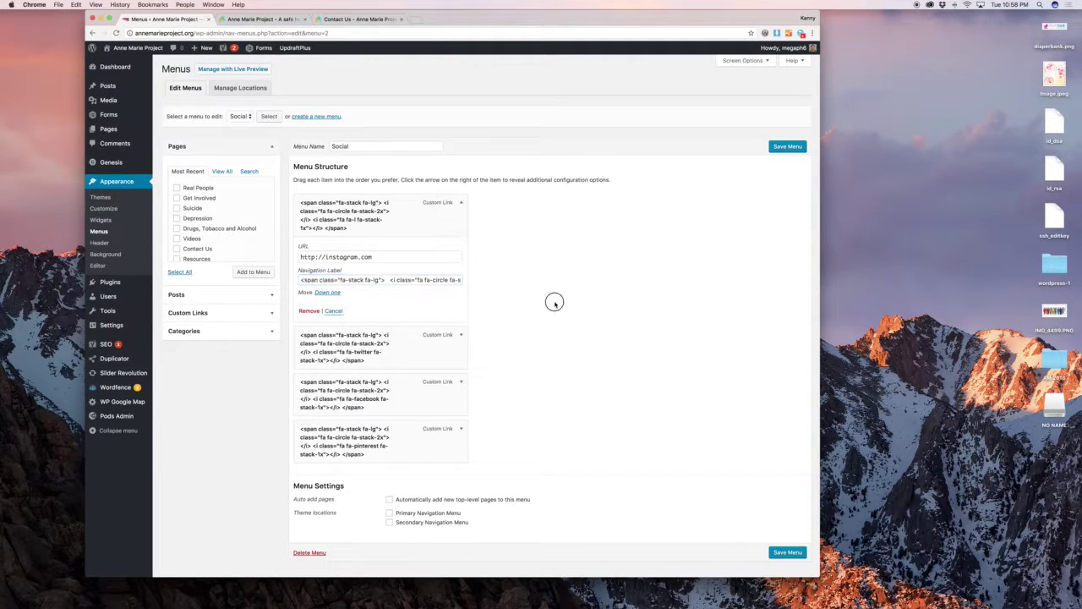
pyautogui.click(460, 203)
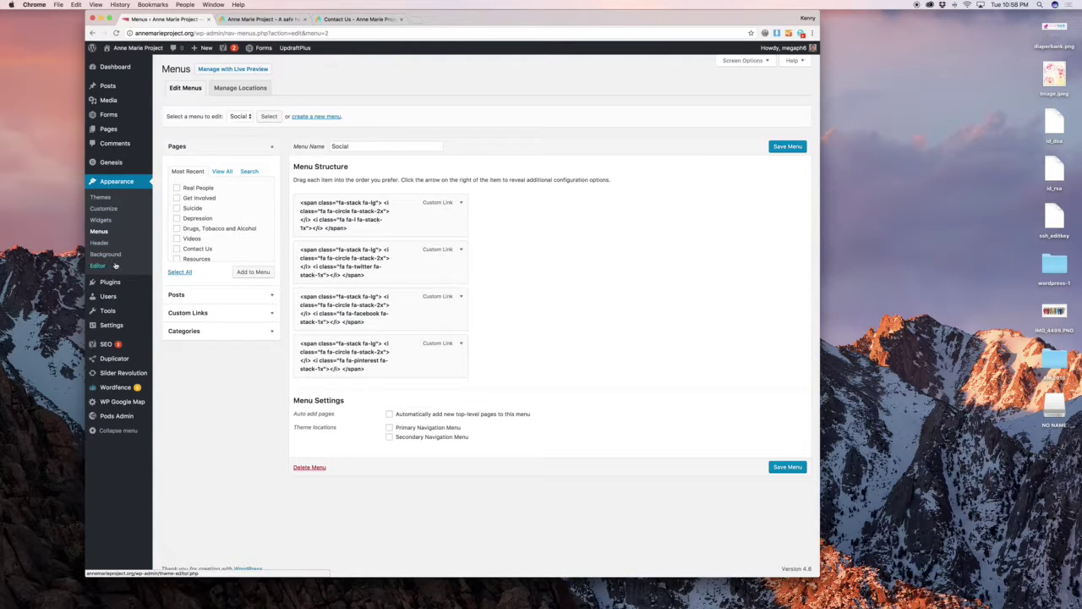
pyautogui.moveTo(122, 283)
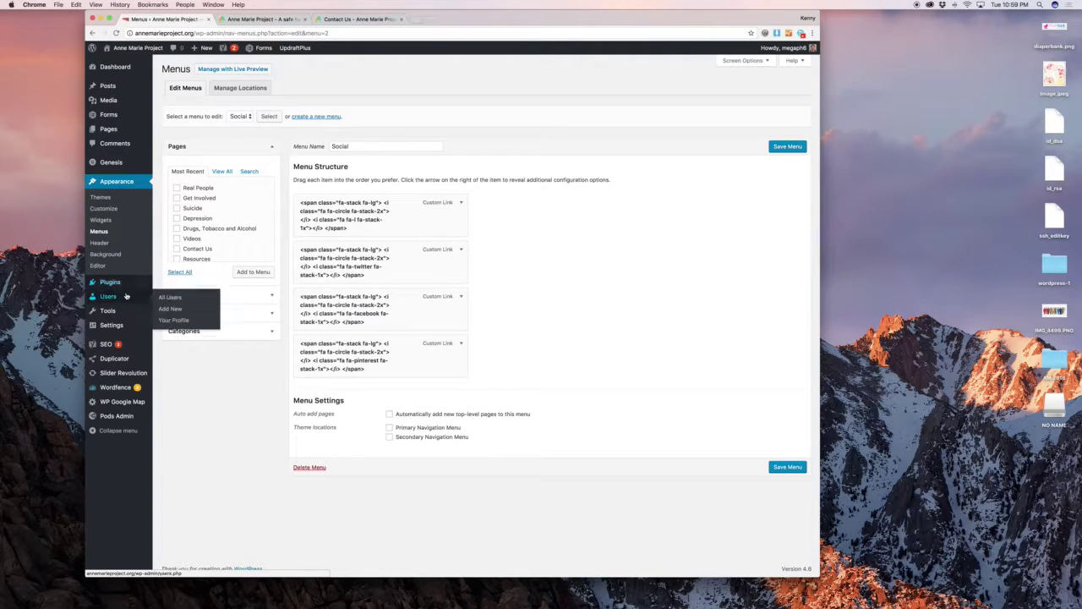
# Filter Users to Administrators, look over the first admin's profile, then go back to the list.
pyautogui.click(176, 297)
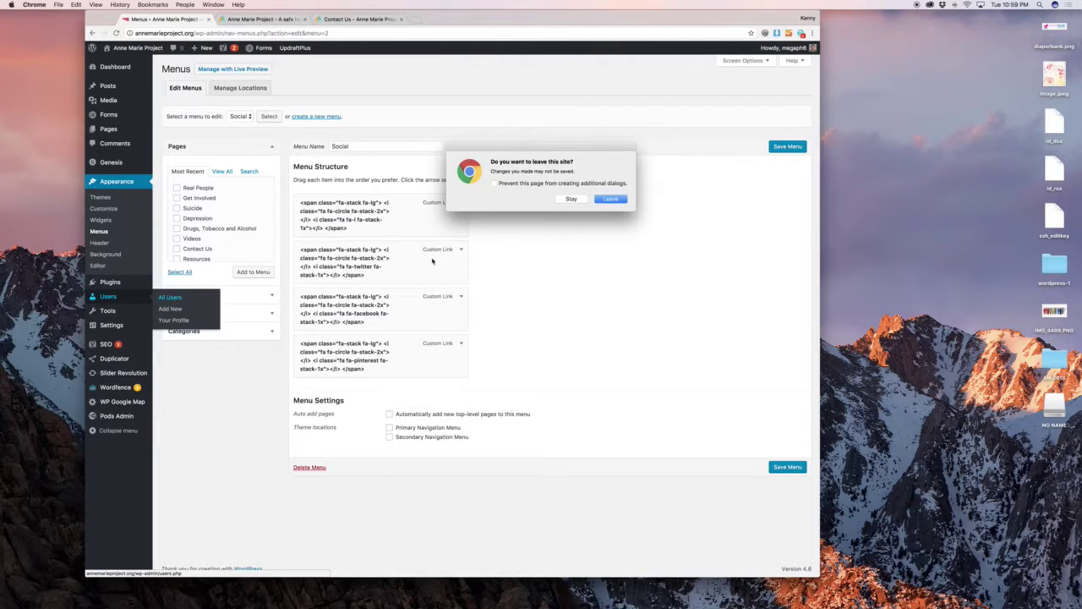
pyautogui.click(605, 201)
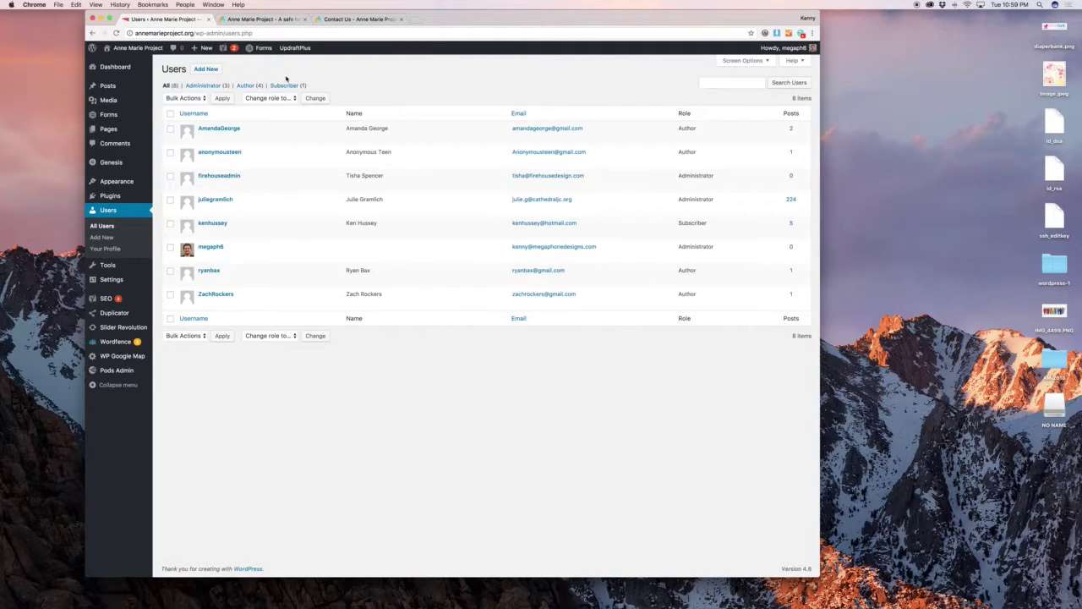
pyautogui.click(205, 86)
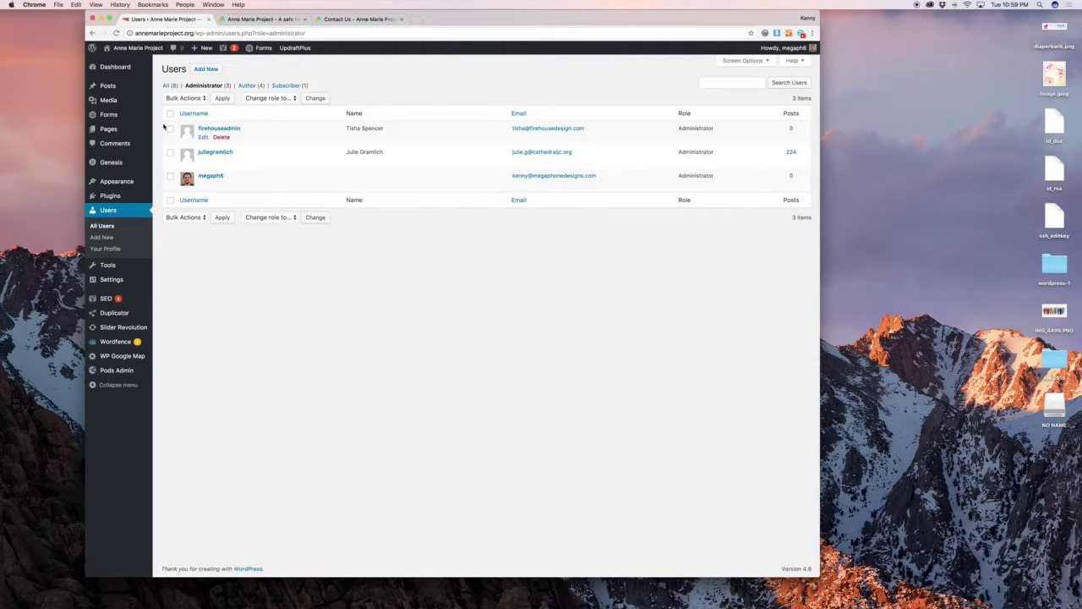
pyautogui.click(203, 137)
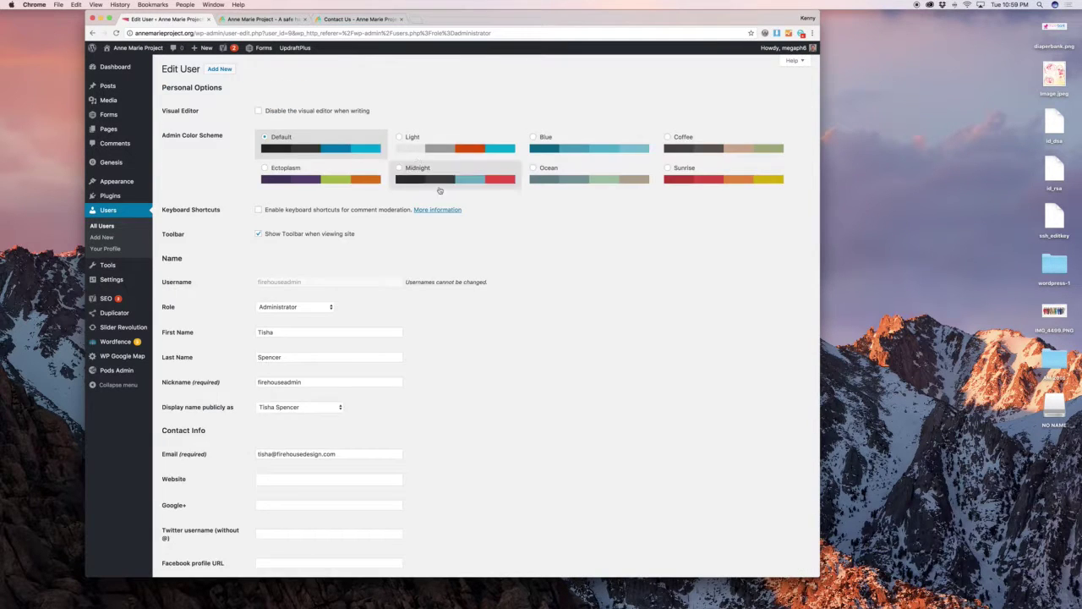
pyautogui.scroll(-6, 488, 205)
pyautogui.scroll(-3, 487, 205)
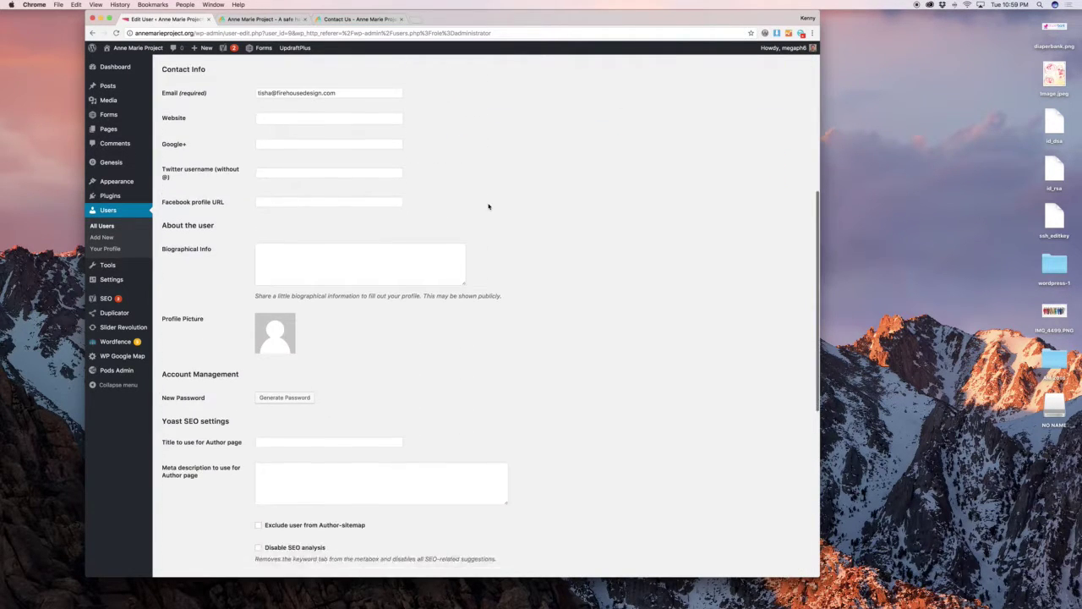
pyautogui.scroll(10, 488, 205)
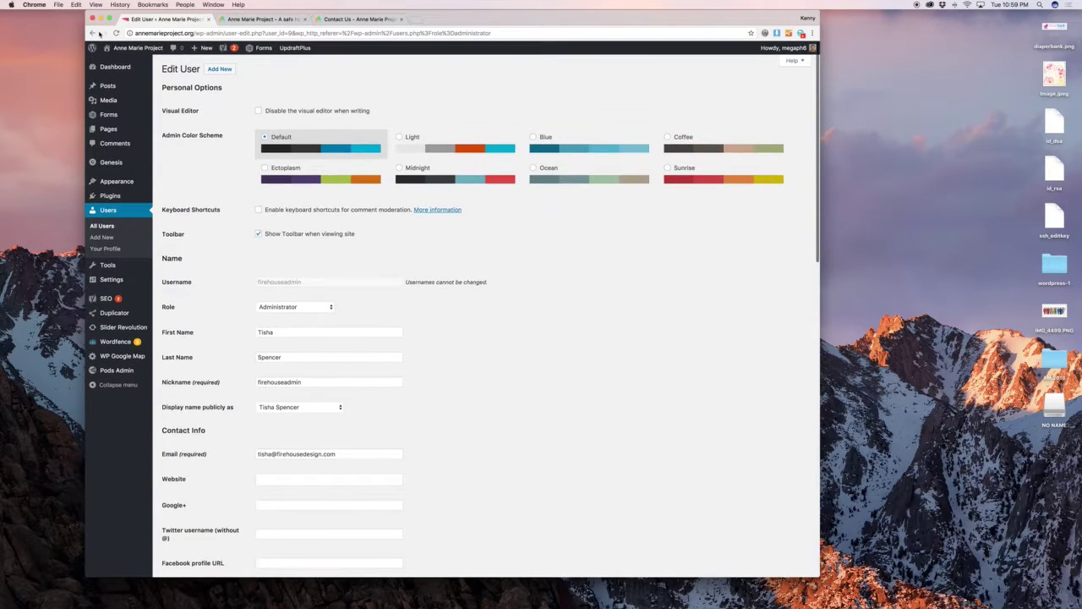
pyautogui.click(94, 33)
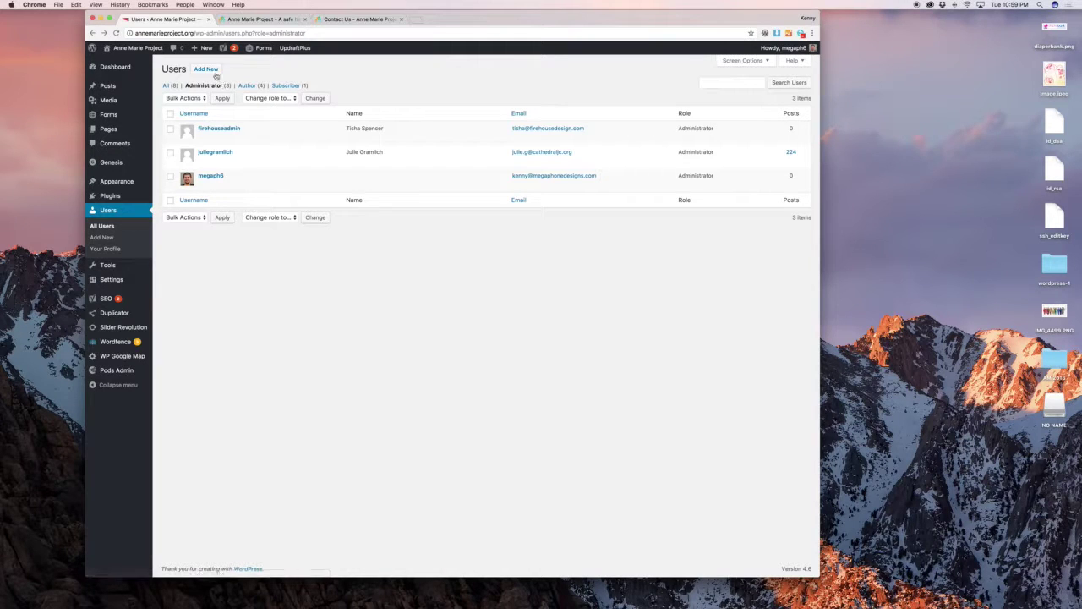
# Start a new user with username 'somename', an e-mail address, and placeholder first and last names.
pyautogui.click(211, 69)
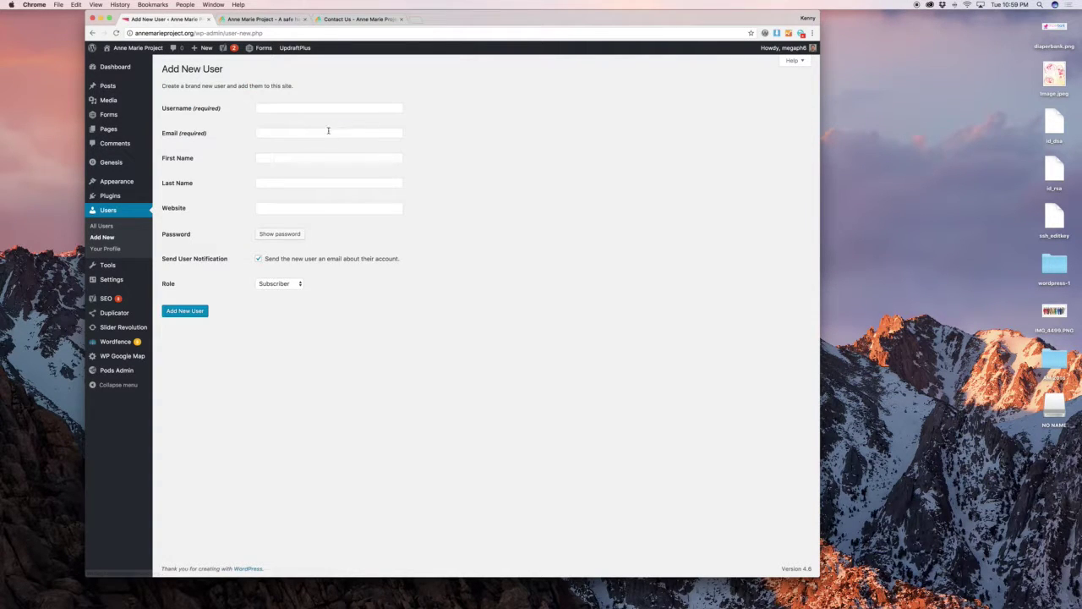
pyautogui.click(323, 110)
pyautogui.write('somename')
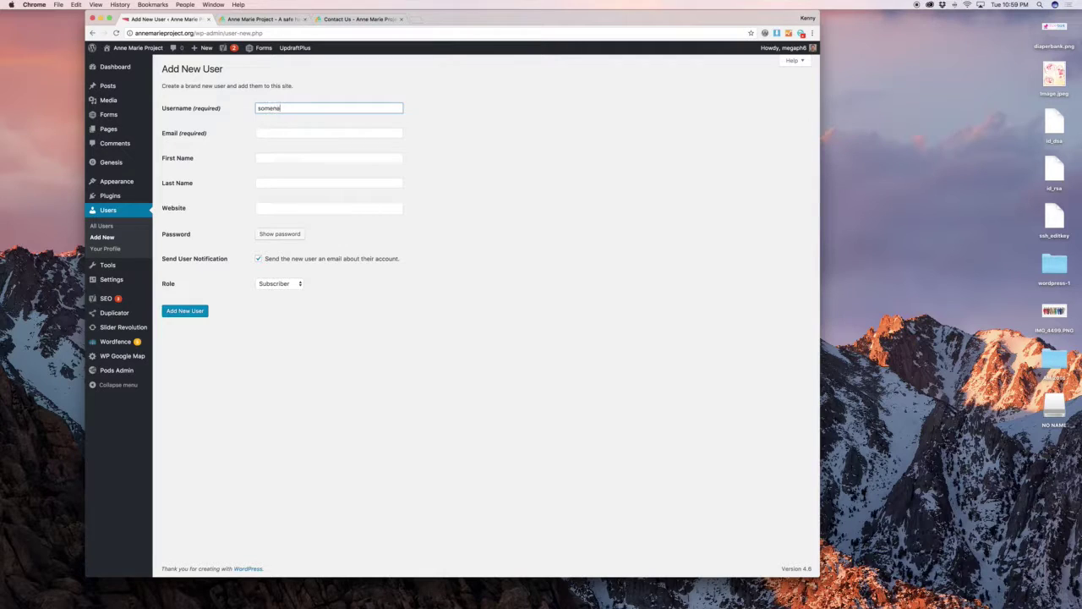
pyautogui.press('Tab')
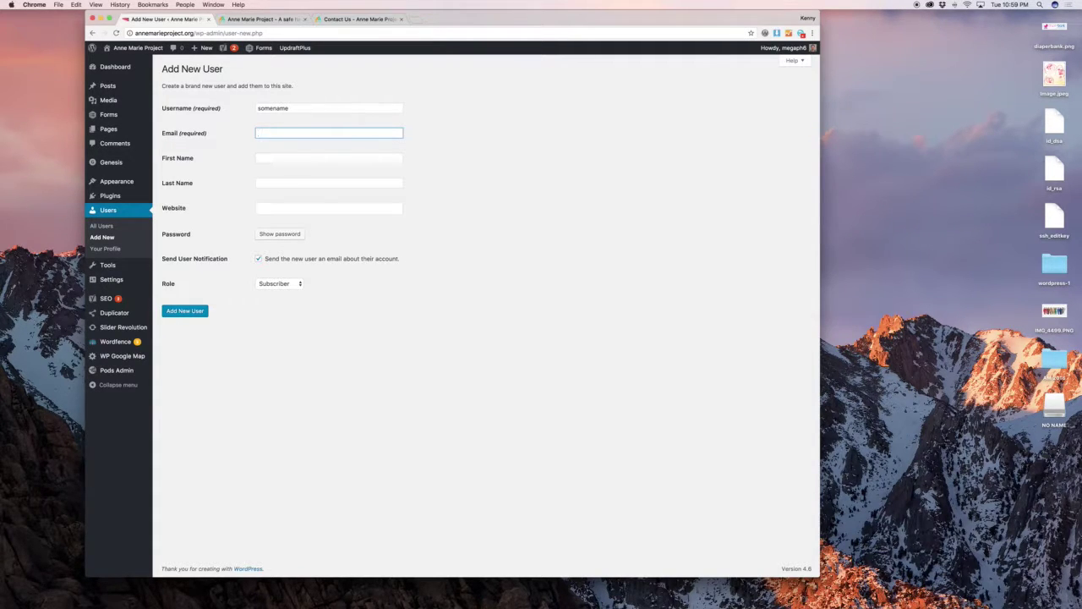
pyautogui.write('email@email.com')
pyautogui.press('Tab')
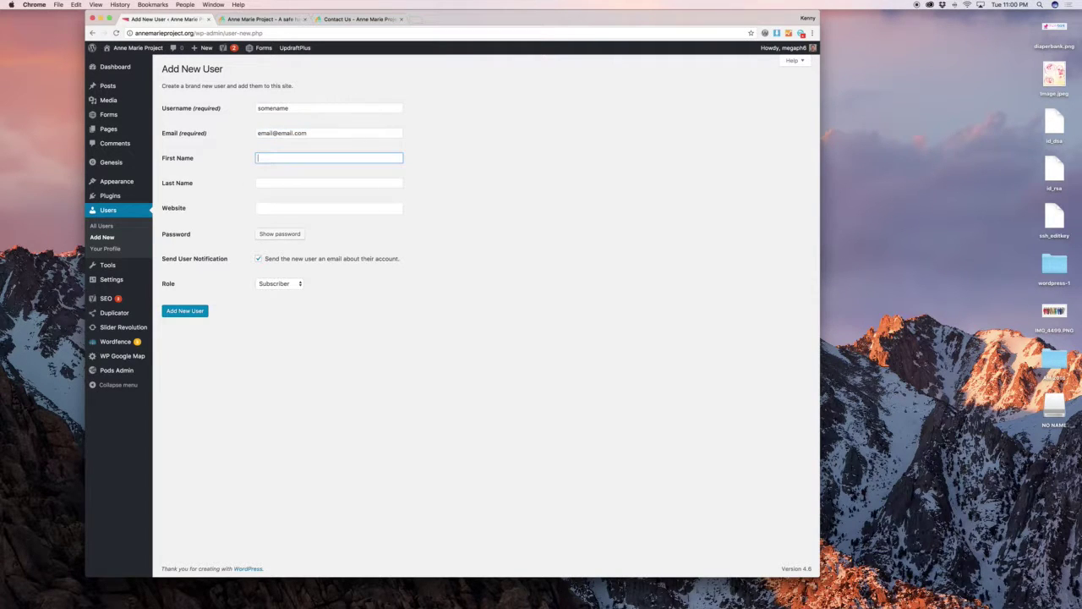
pyautogui.write('First')
pyautogui.press('Tab')
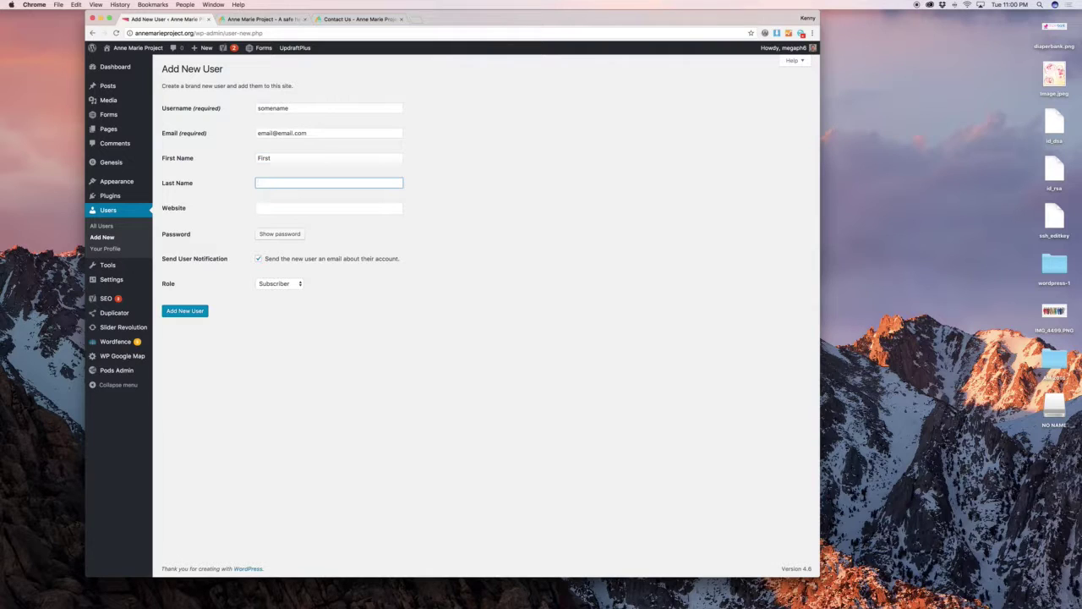
pyautogui.write('Last')
# Replace the generated password with a short weak password and confirm using it.
pyautogui.click(409, 139)
pyautogui.click(284, 110)
pyautogui.click(423, 133)
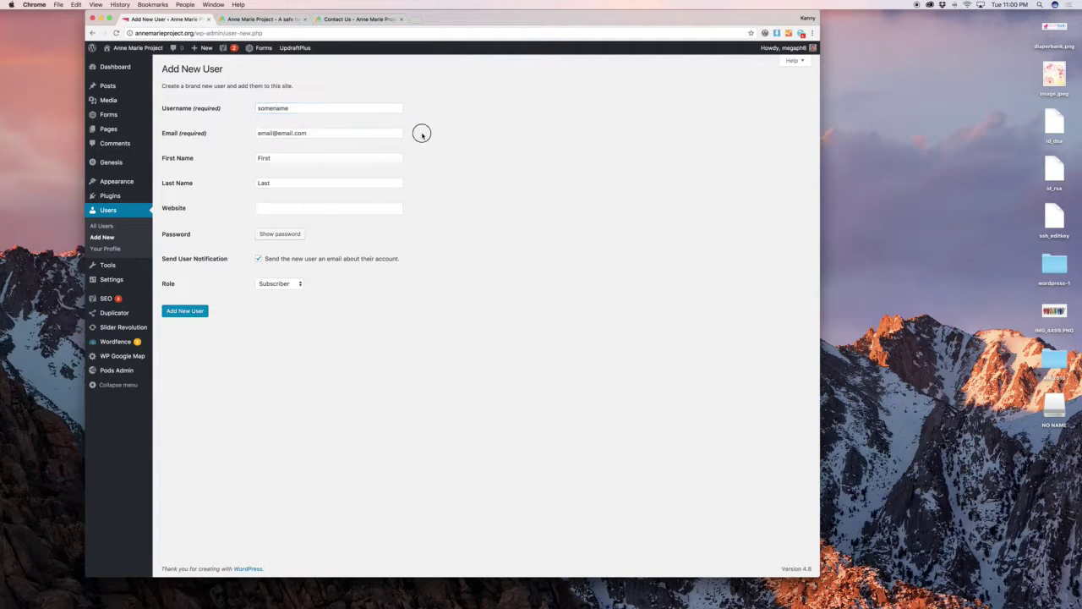
pyautogui.click(291, 235)
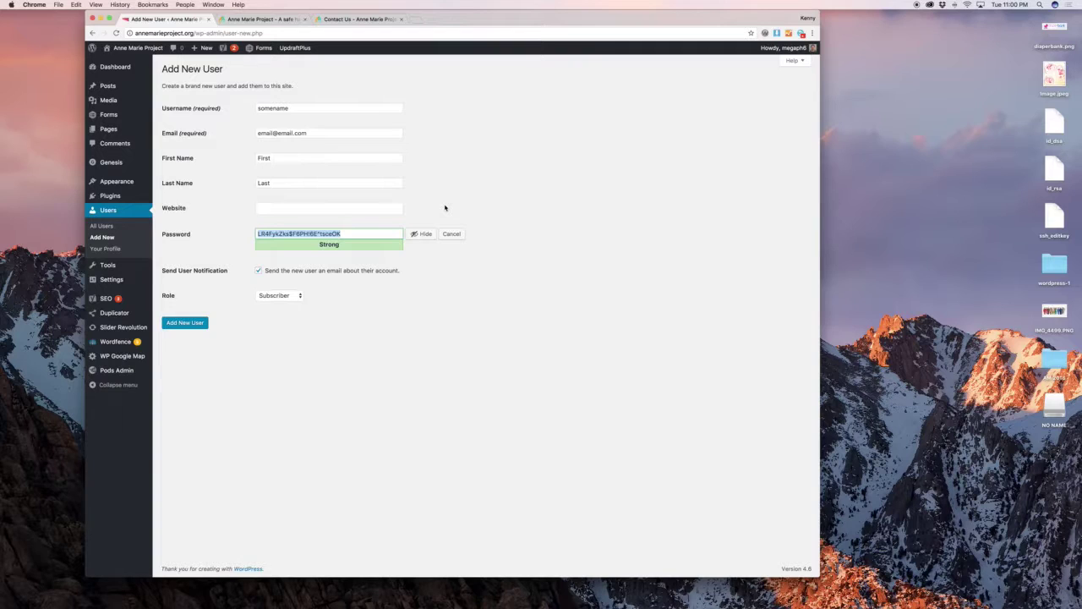
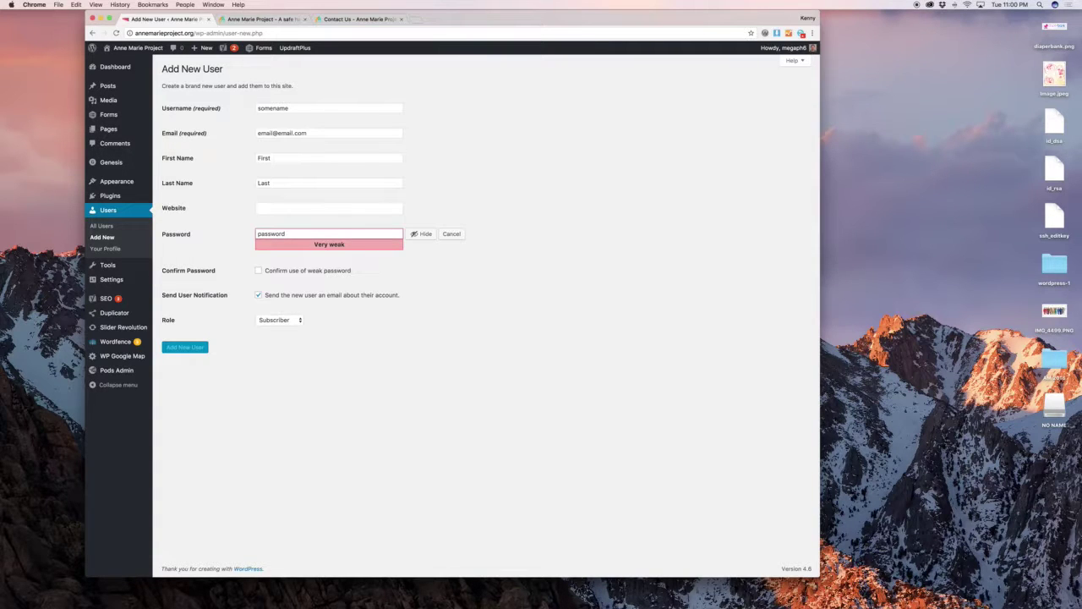
pyautogui.press('BackSpace')
pyautogui.press('BackSpace')
pyautogui.press('BackSpace')
pyautogui.press('BackSpace')
pyautogui.press('BackSpace')
pyautogui.press('BackSpace')
pyautogui.press('BackSpace')
pyautogui.press('BackSpace')
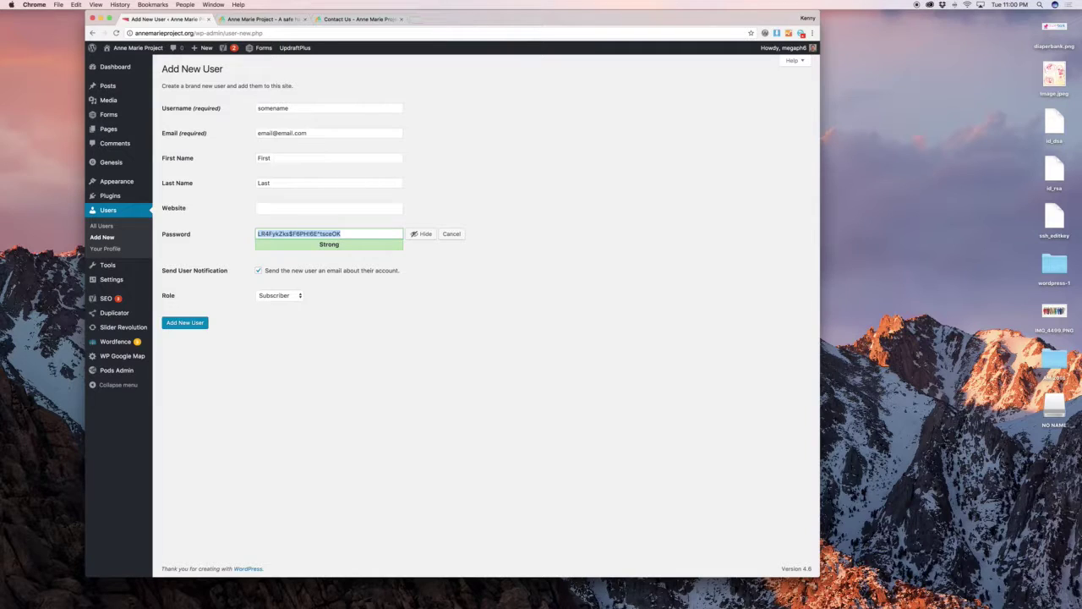
pyautogui.press('BackSpace')
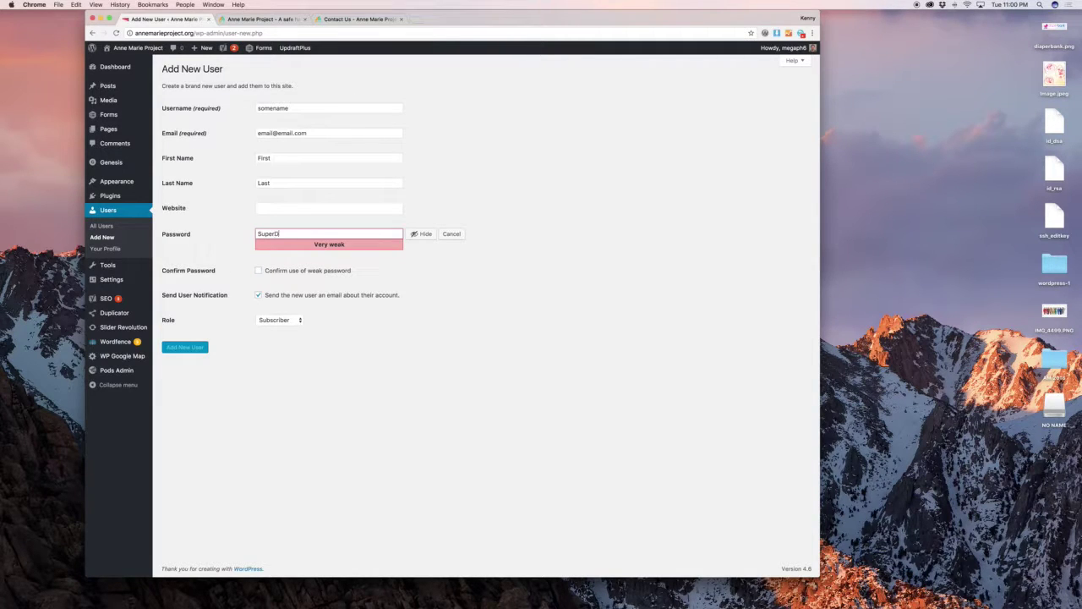
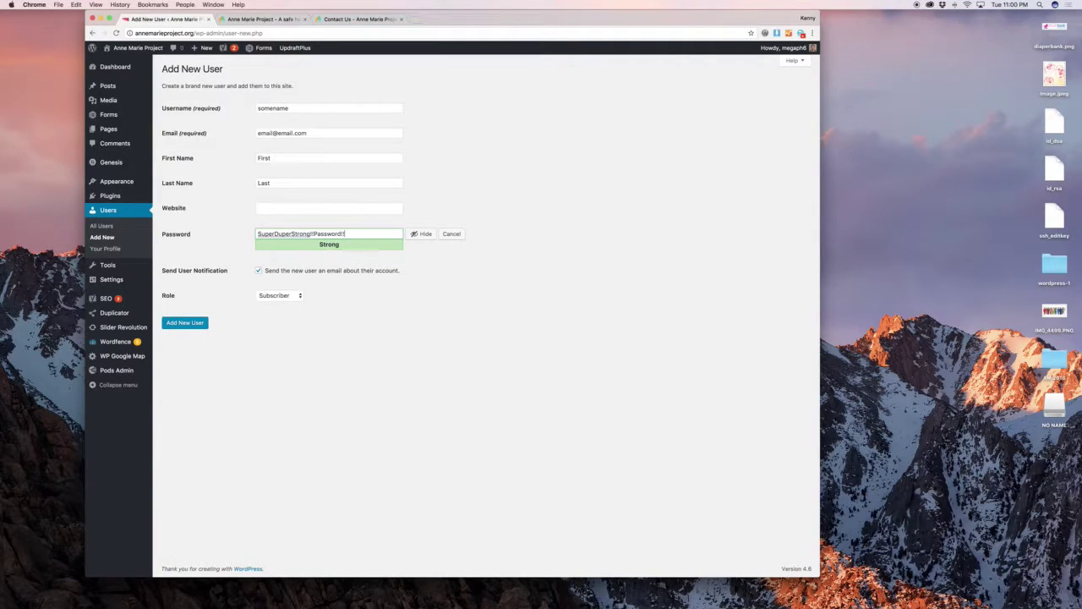
pyautogui.press('super+a')
pyautogui.press('BackSpace')
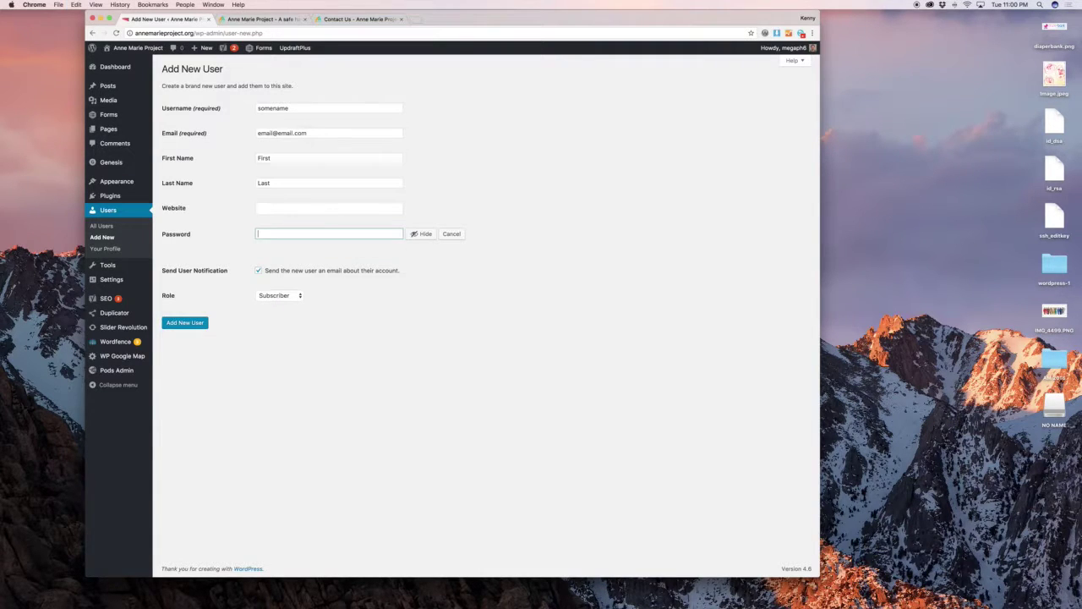
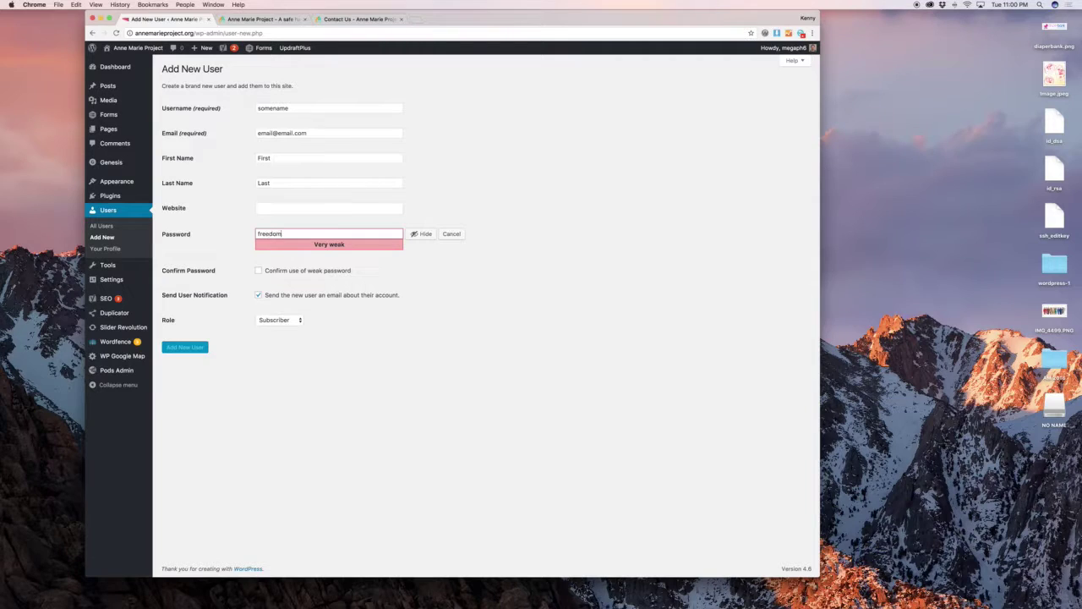
pyautogui.click(302, 270)
# Toggle the new-user notification e-mail and assign the Administrator role.
pyautogui.click(317, 296)
pyautogui.click(279, 320)
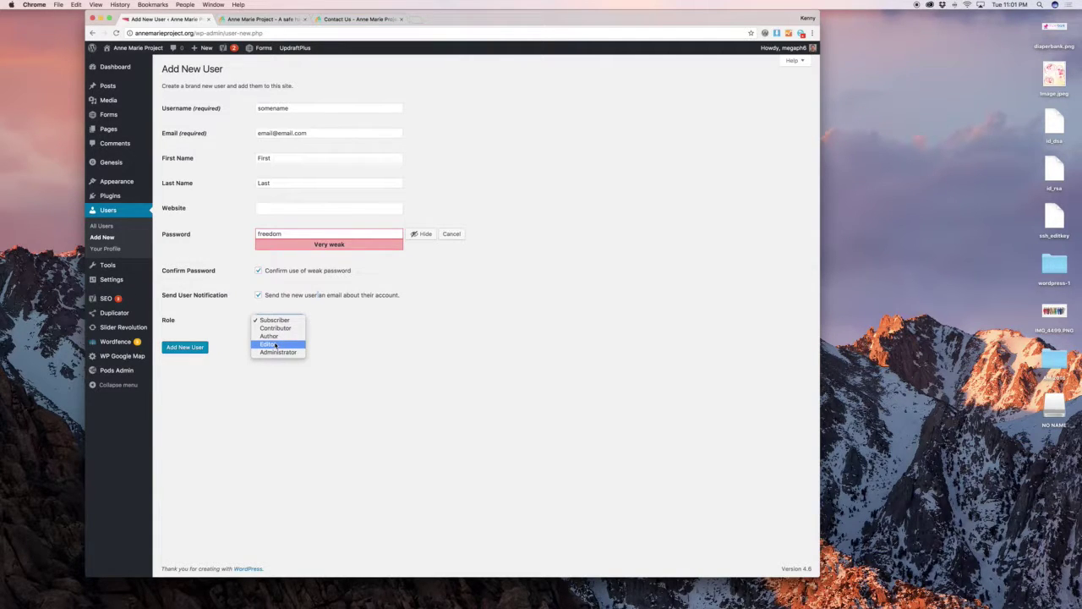
pyautogui.click(283, 351)
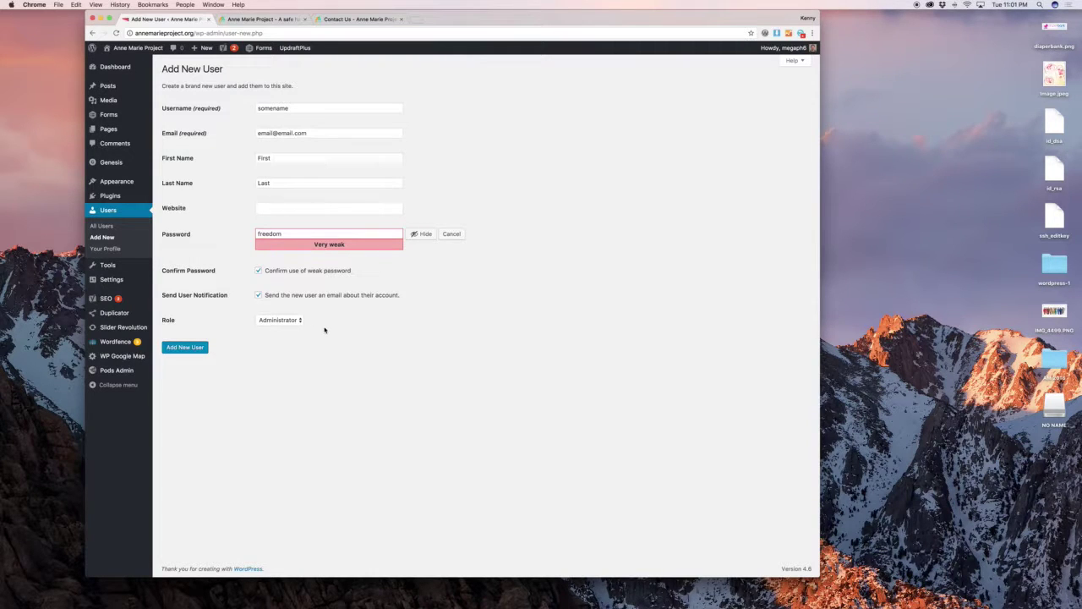
pyautogui.moveTo(130, 271)
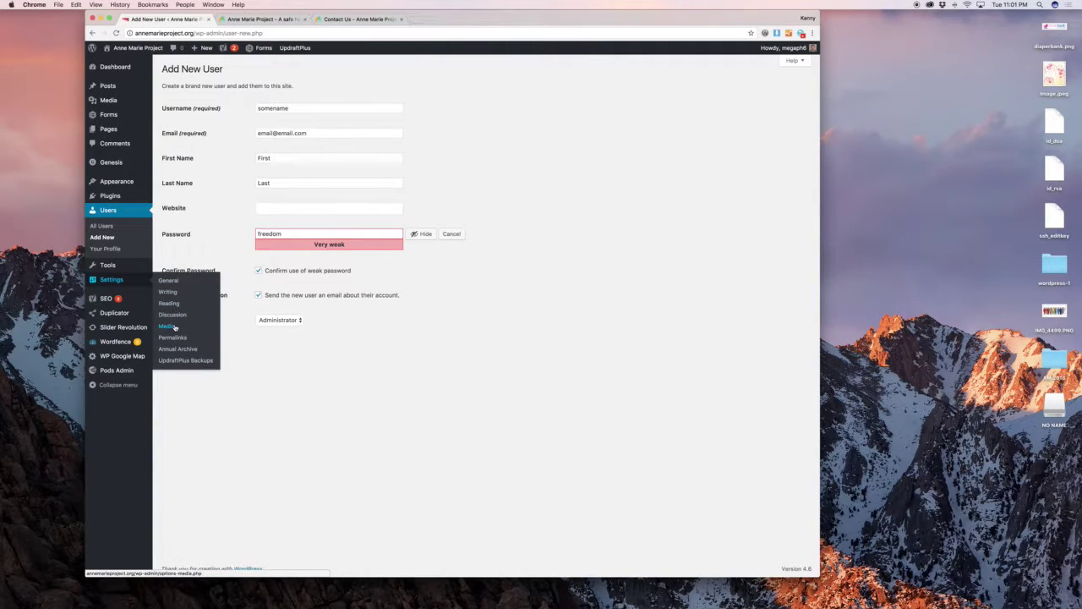
pyautogui.moveTo(138, 300)
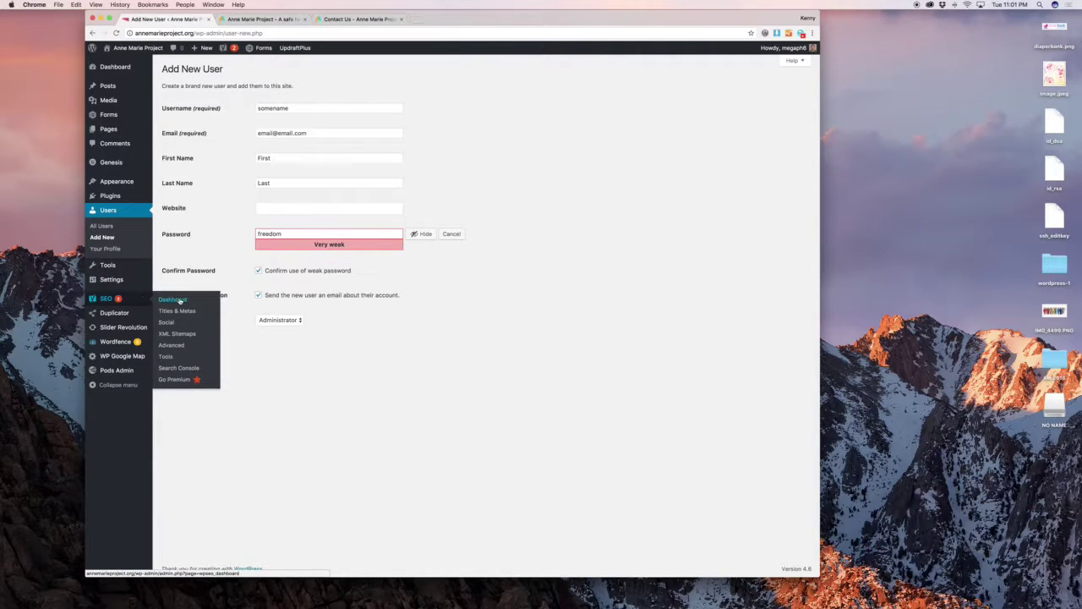
pyautogui.click(180, 312)
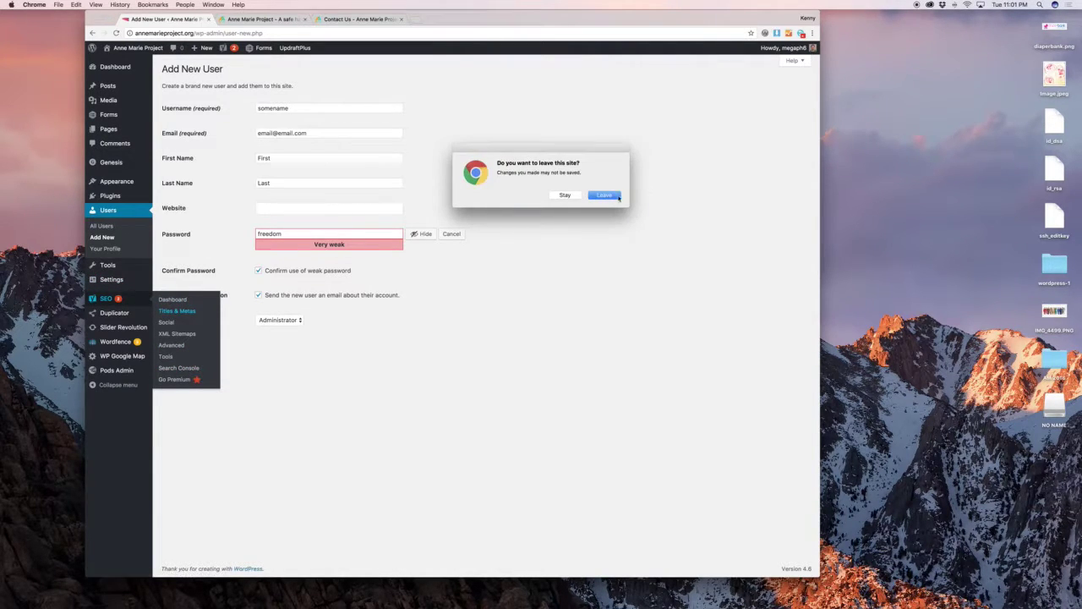
# Discard the new-user form, review the SEO title settings, then open Social's Facebook tab.
pyautogui.click(604, 195)
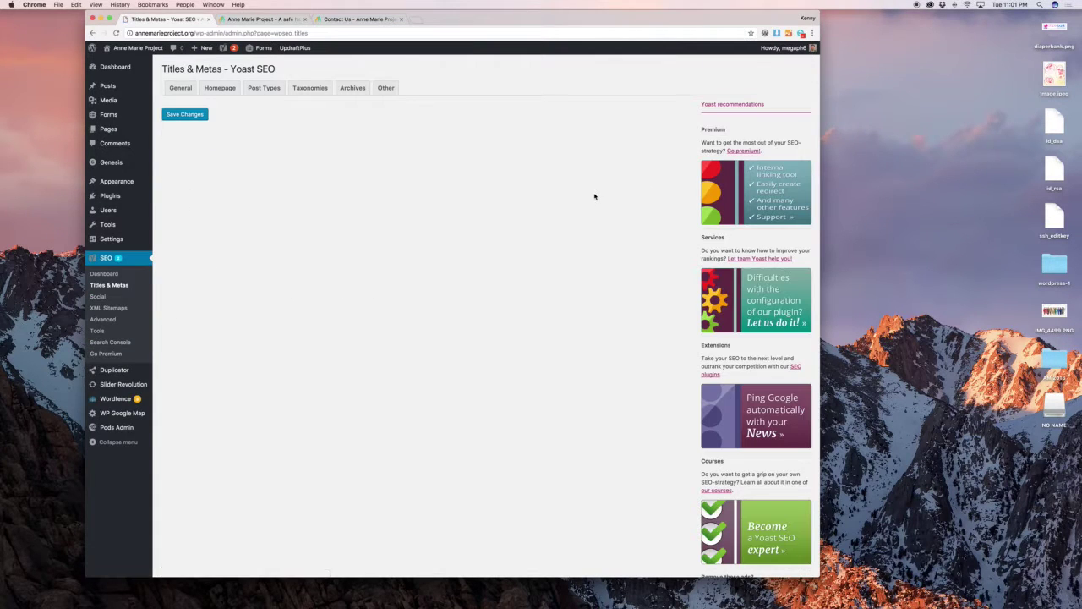
pyautogui.click(230, 95)
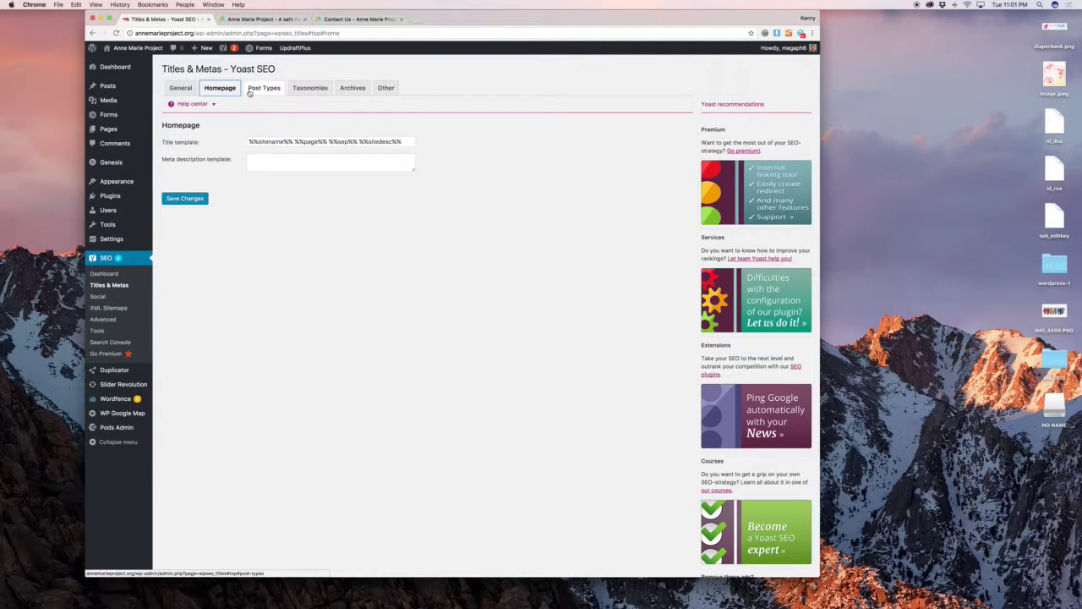
pyautogui.click(252, 93)
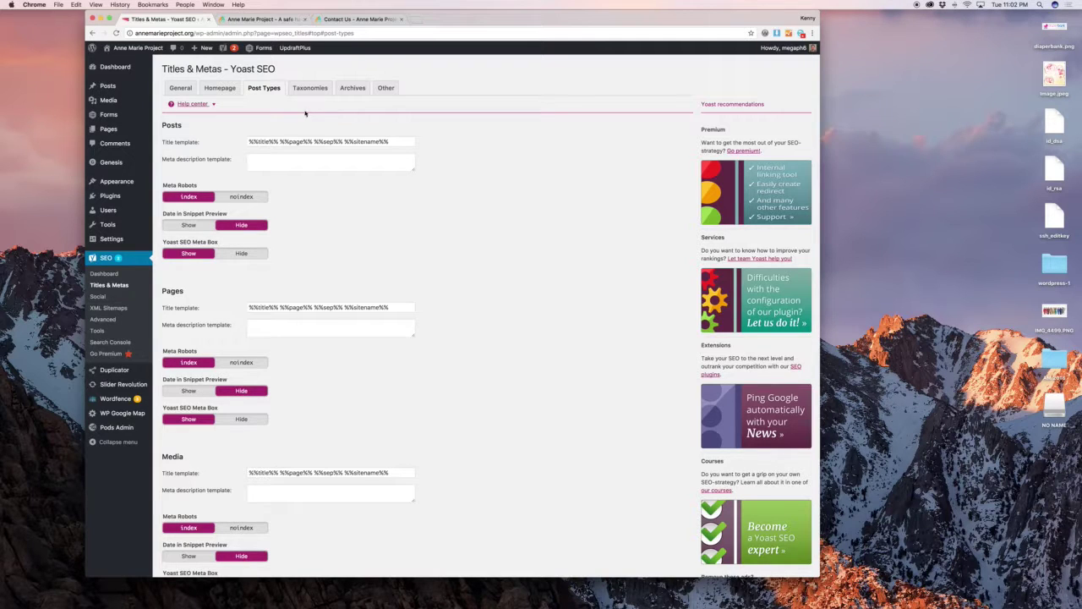
pyautogui.click(132, 298)
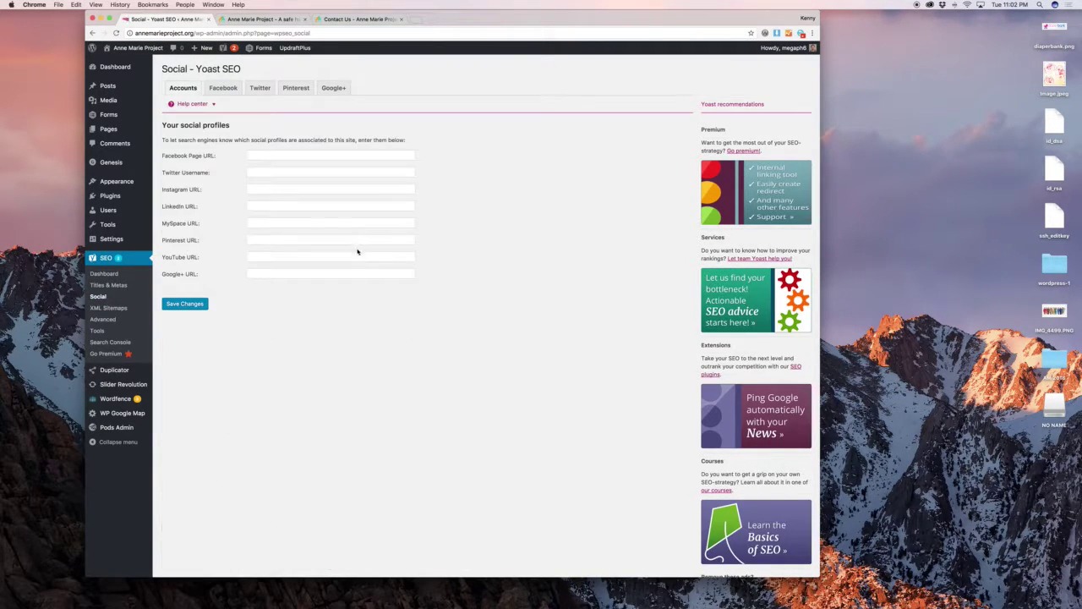
pyautogui.click(225, 91)
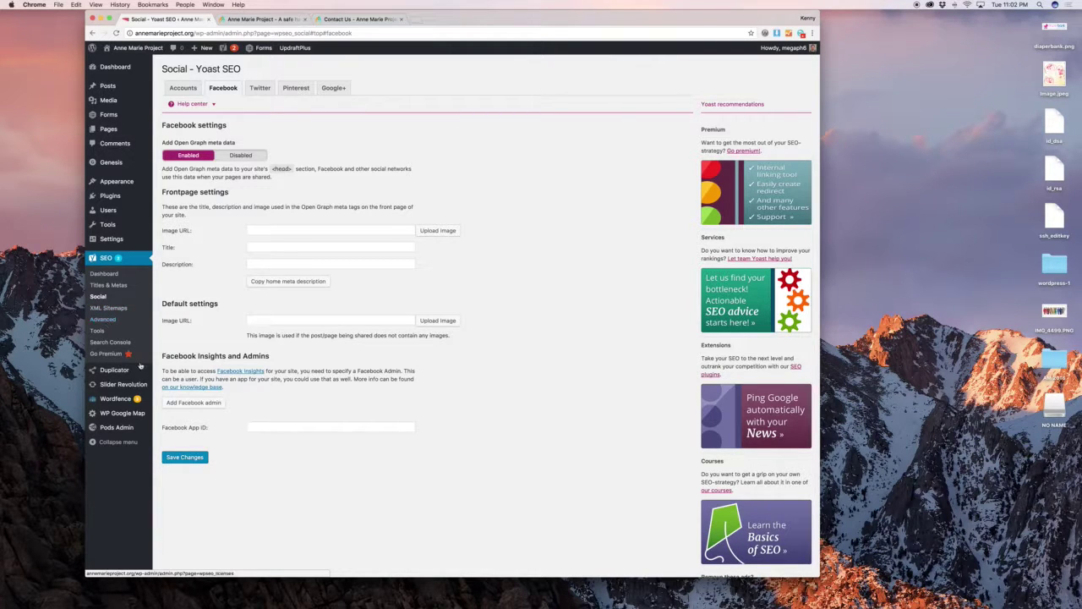
pyautogui.moveTo(133, 371)
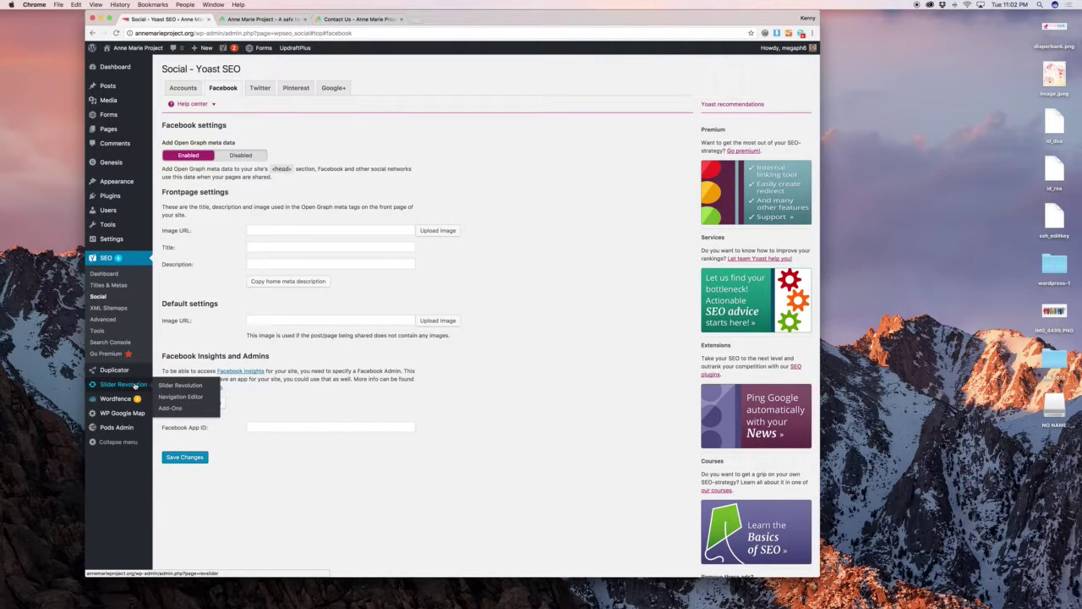
# Edit the Home slider after checking the live homepage, selecting the 'No one truly loves you' layer.
pyautogui.click(149, 387)
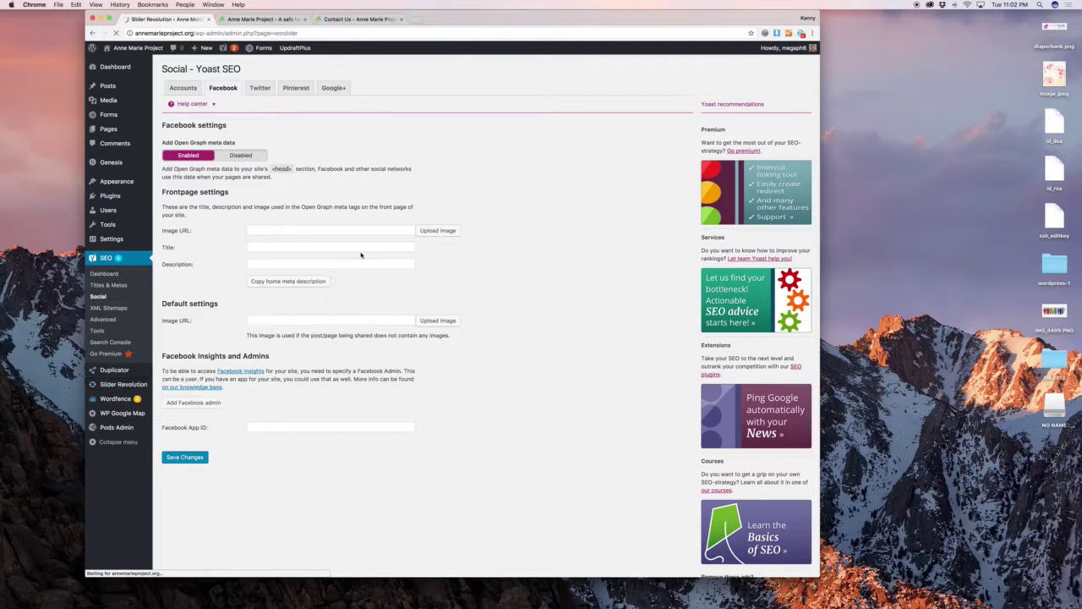
pyautogui.click(267, 18)
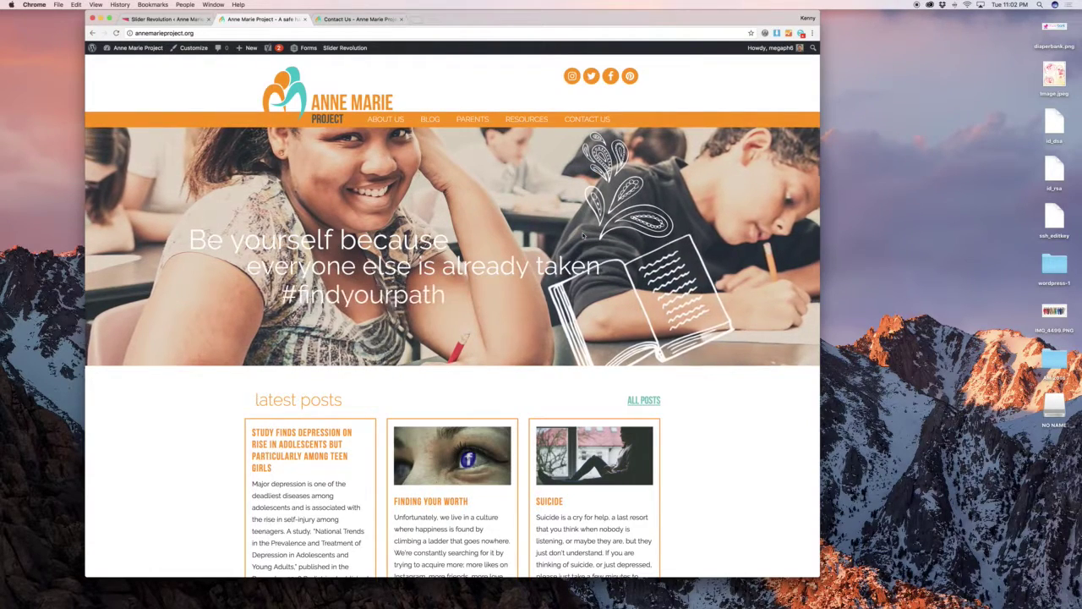
pyautogui.click(167, 18)
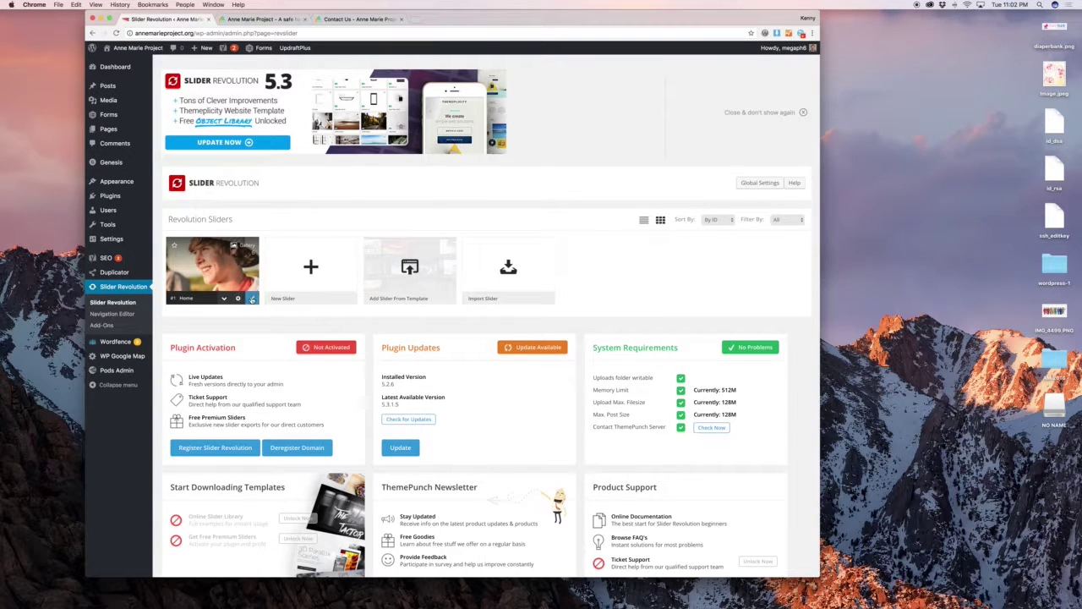
pyautogui.click(252, 299)
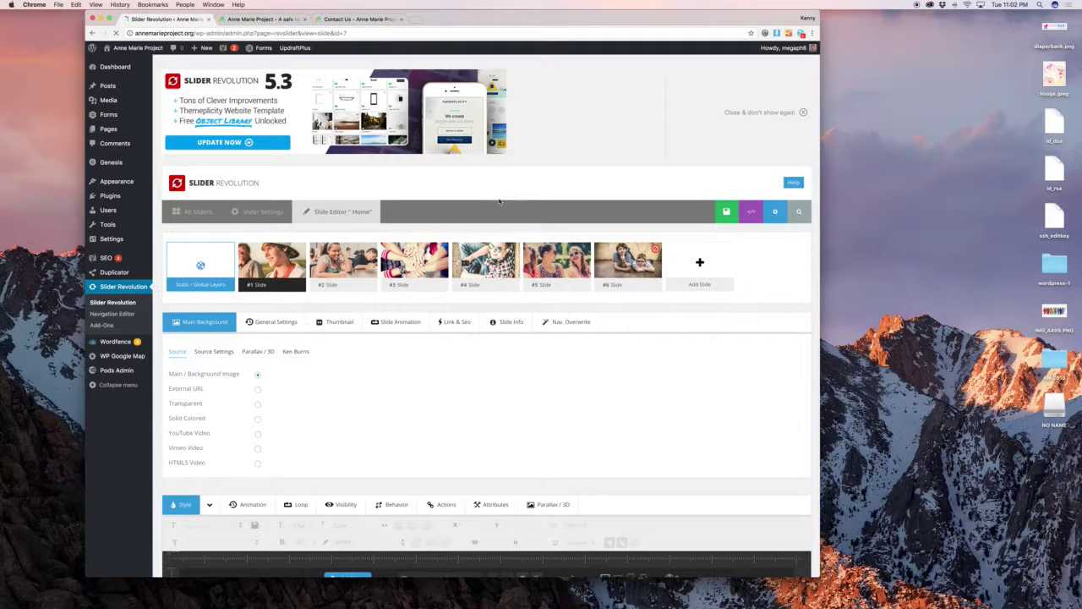
pyautogui.scroll(-5, 498, 254)
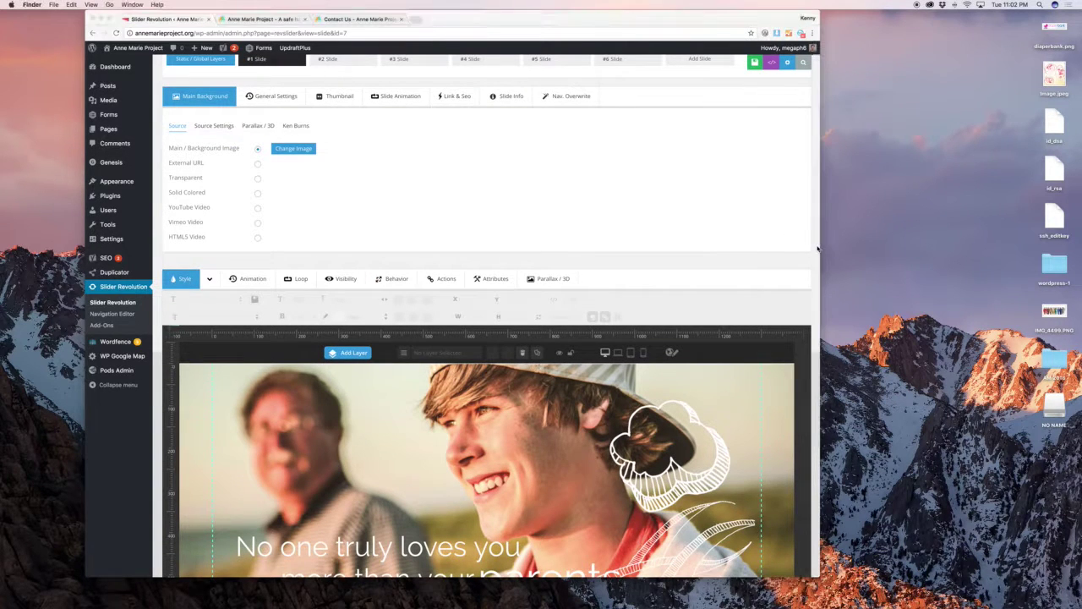
pyautogui.moveTo(823, 245); pyautogui.dragTo(949, 249)
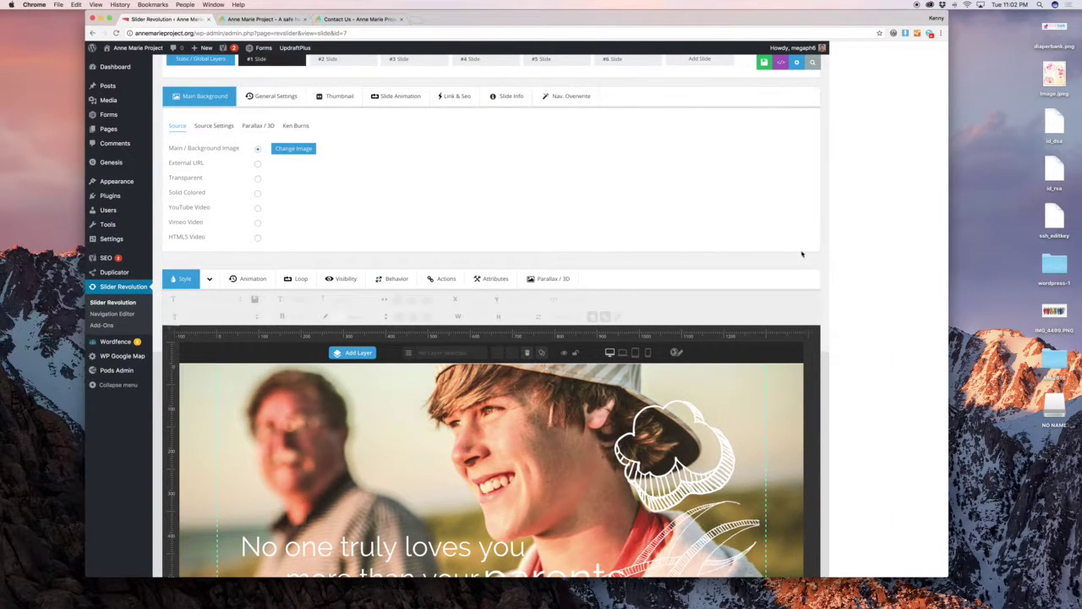
pyautogui.scroll(-5, 800, 254)
pyautogui.scroll(-1, 800, 254)
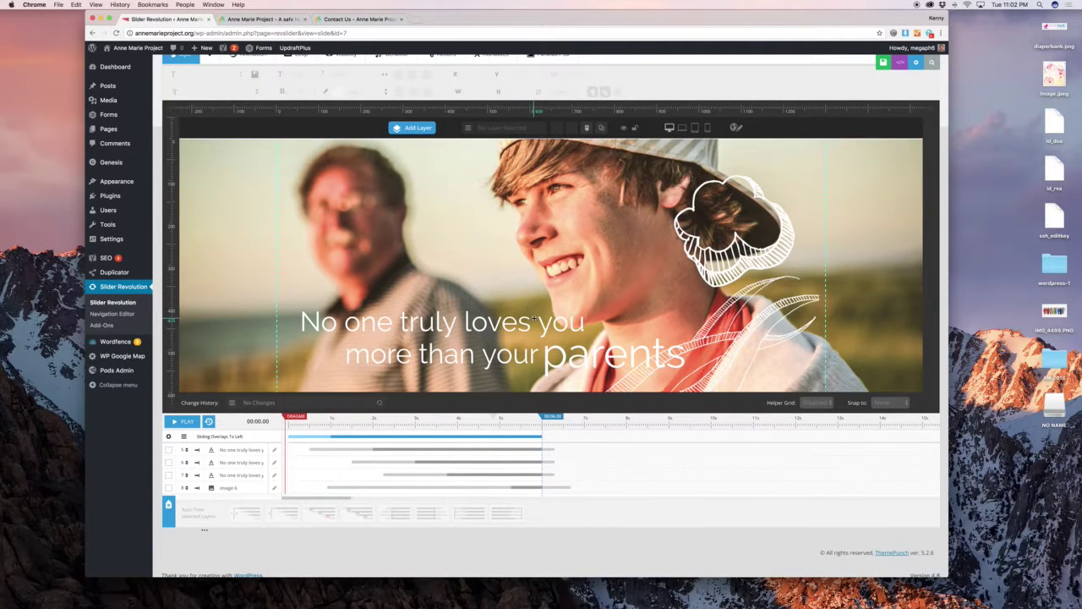
pyautogui.click(533, 321)
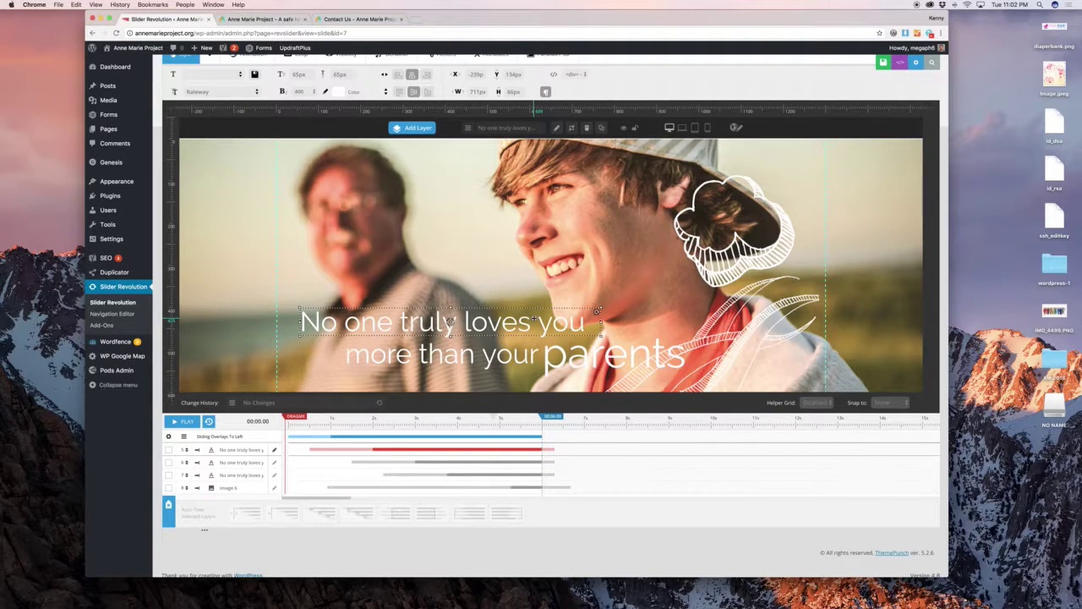
pyautogui.moveTo(431, 129)
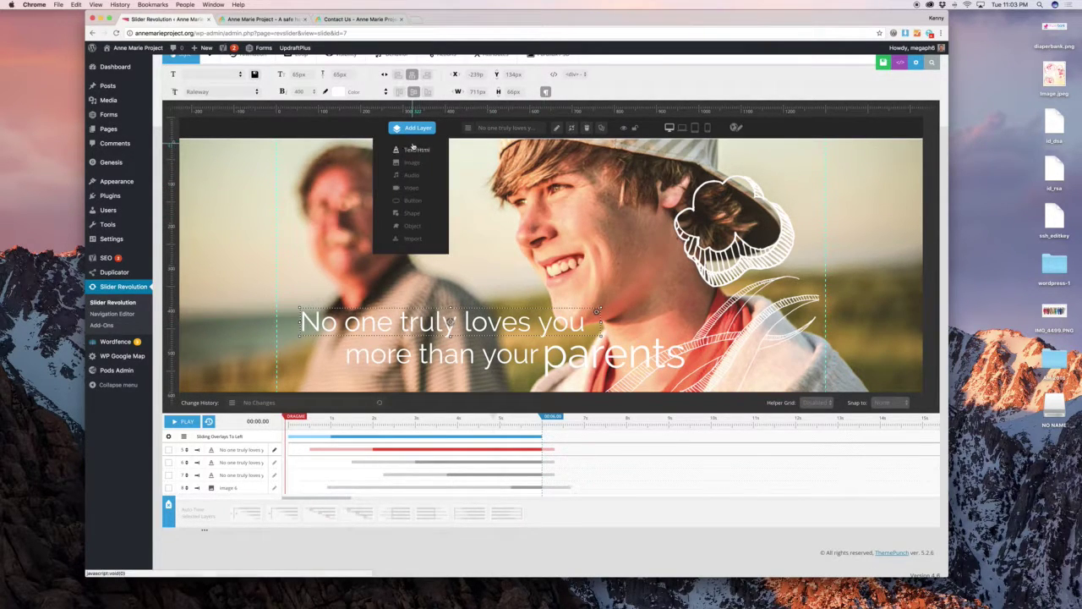
# Add a text layer reading 'Some Text' and move it lower on the slide.
pyautogui.click(414, 149)
pyautogui.press('super+a')
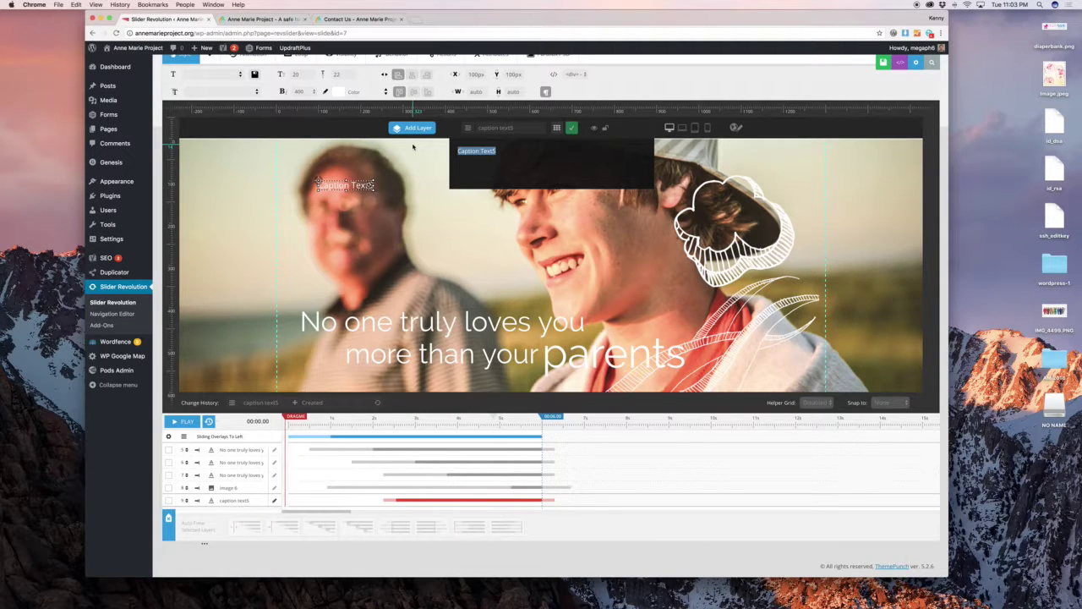
pyautogui.write('Some Text')
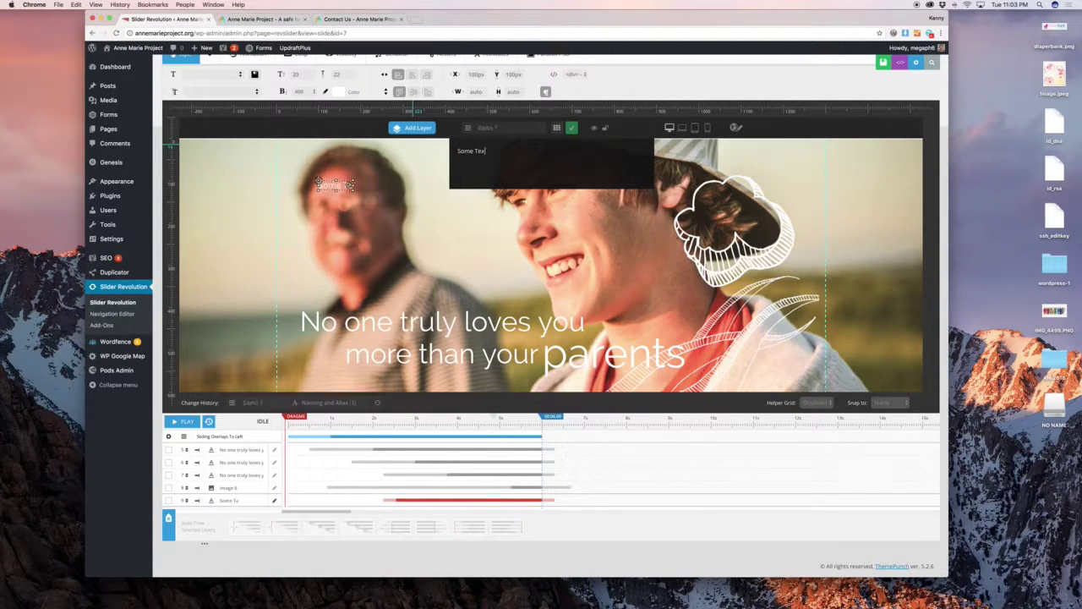
pyautogui.click(572, 128)
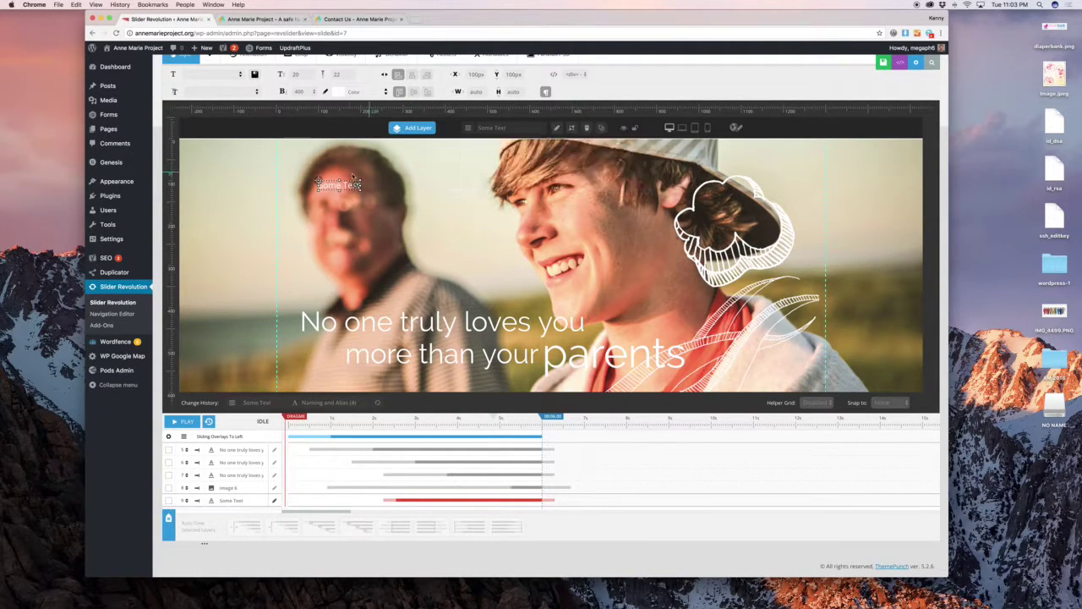
pyautogui.moveTo(337, 178); pyautogui.dragTo(435, 228)
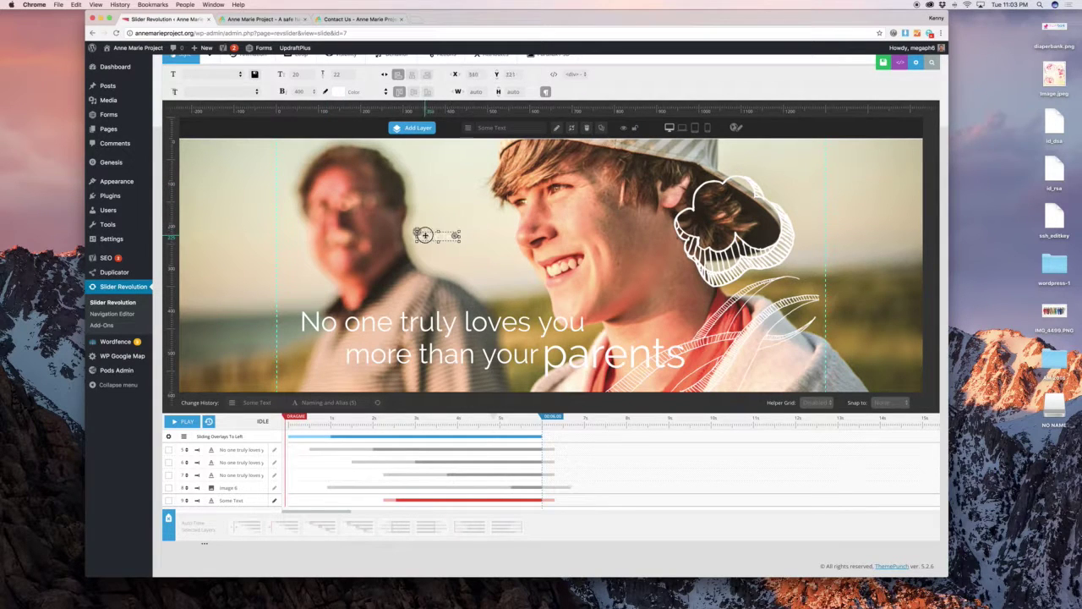
pyautogui.scroll(1, 393, 127)
# Set Some Text to 100px size and line height, weight 900, centred horizontally and vertically.
pyautogui.click(297, 89)
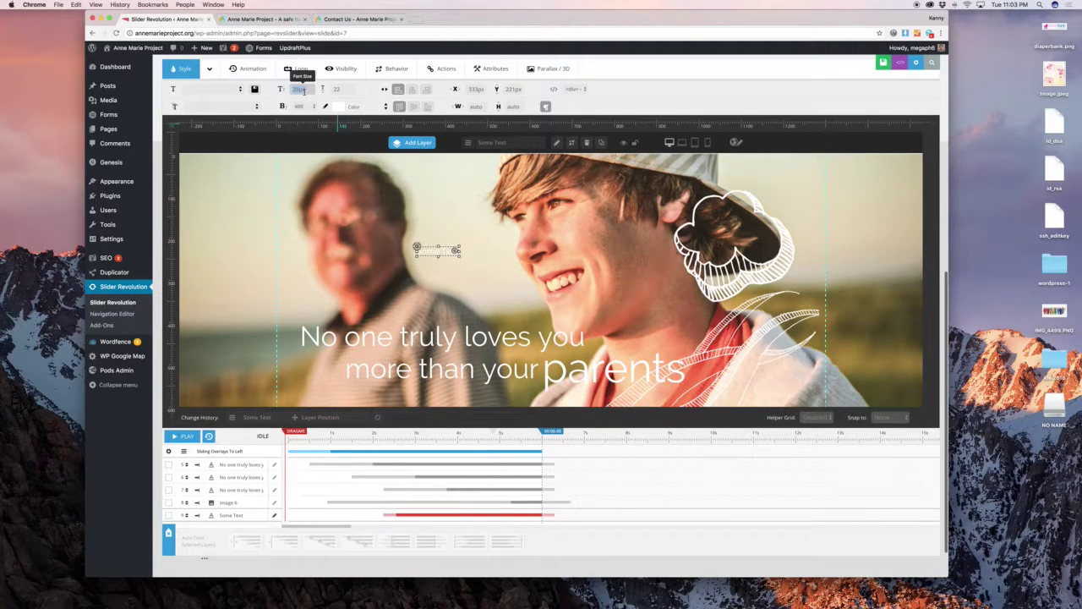
pyautogui.write('50')
pyautogui.press('Return')
pyautogui.write('50')
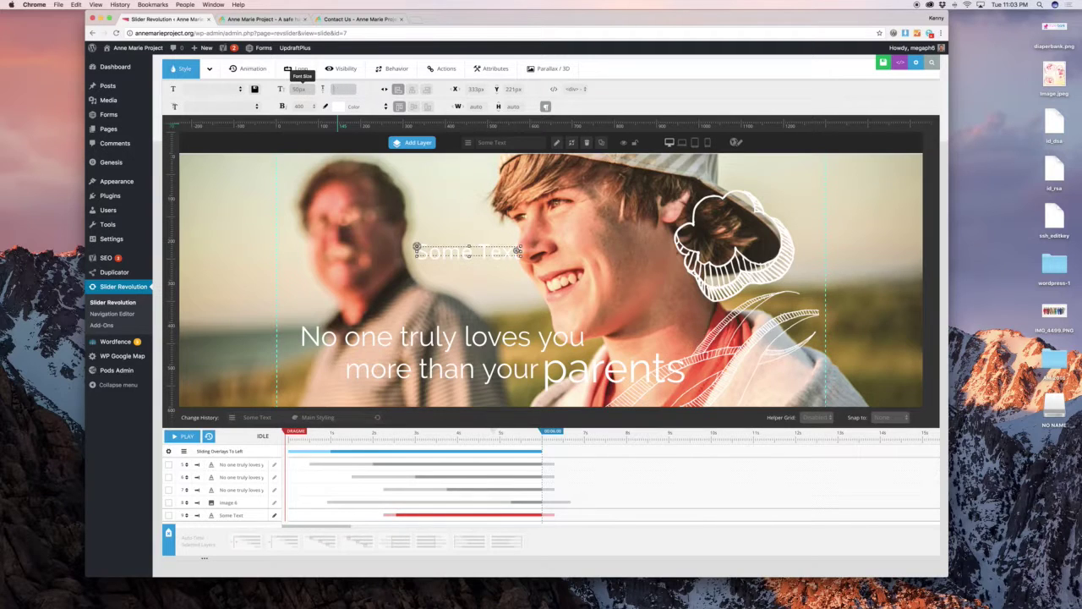
pyautogui.press('Return')
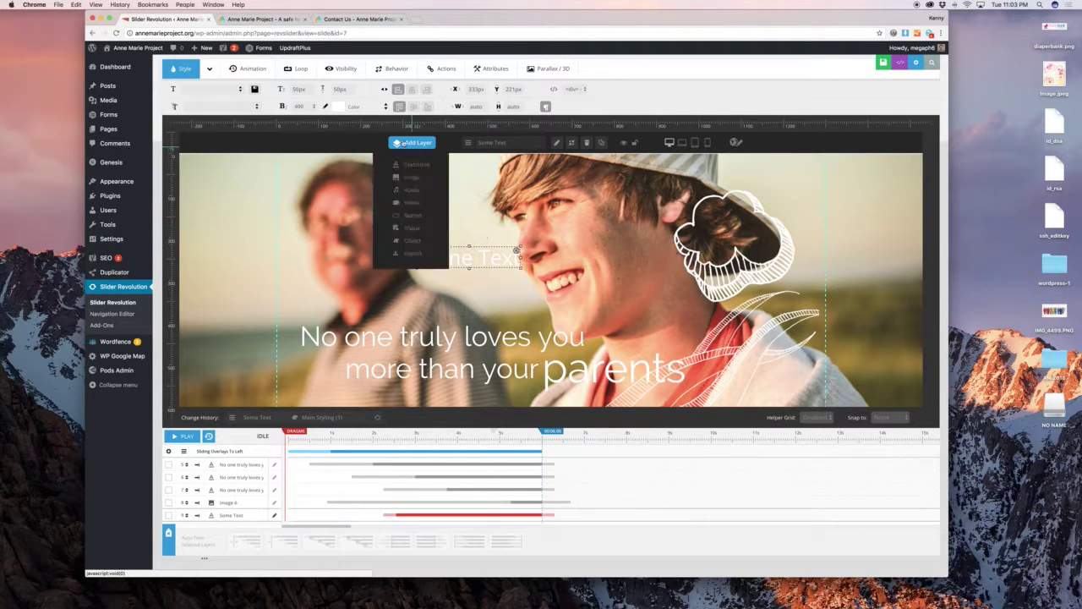
pyautogui.click(299, 89)
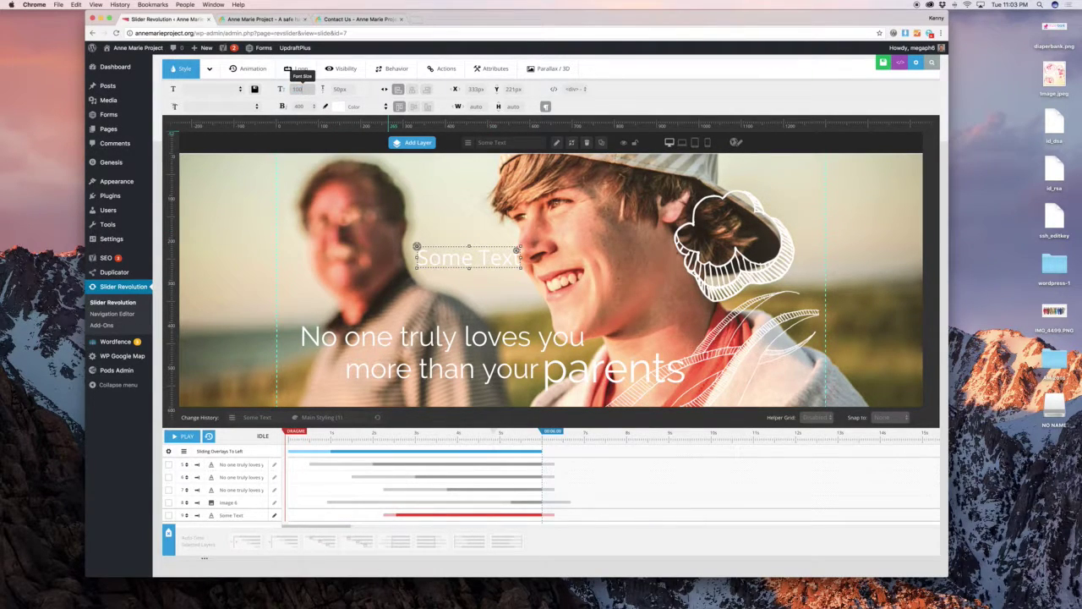
pyautogui.press('Tab')
pyautogui.press('Return')
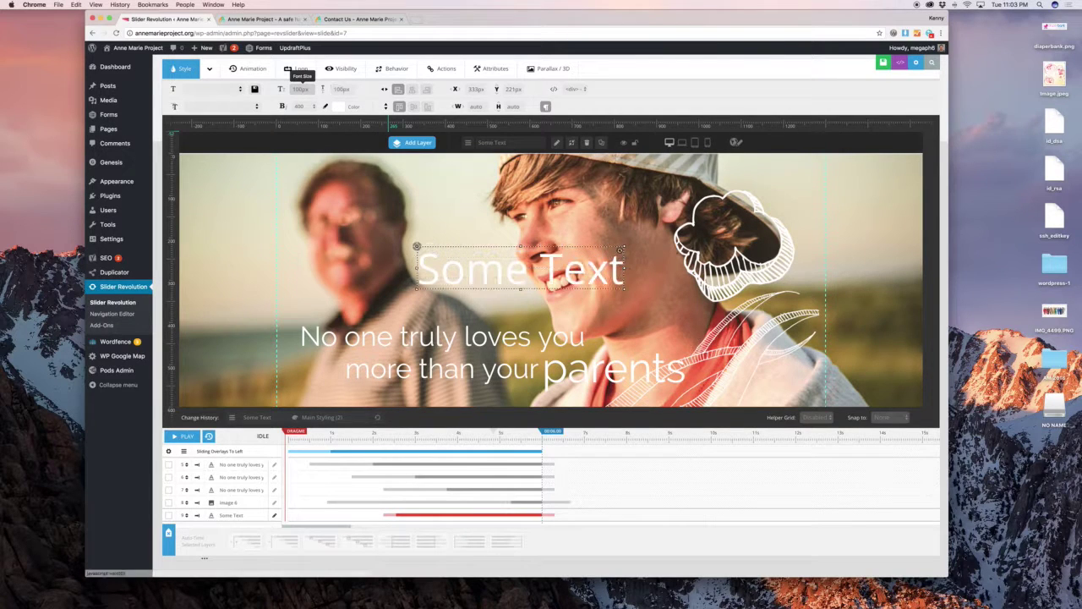
pyautogui.click(303, 107)
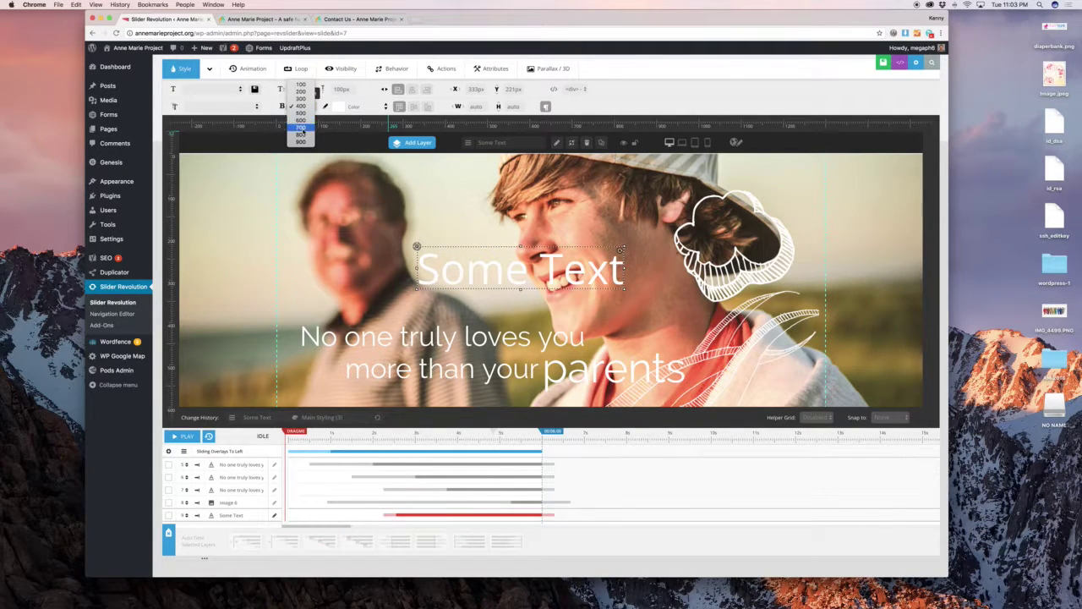
pyautogui.click(311, 141)
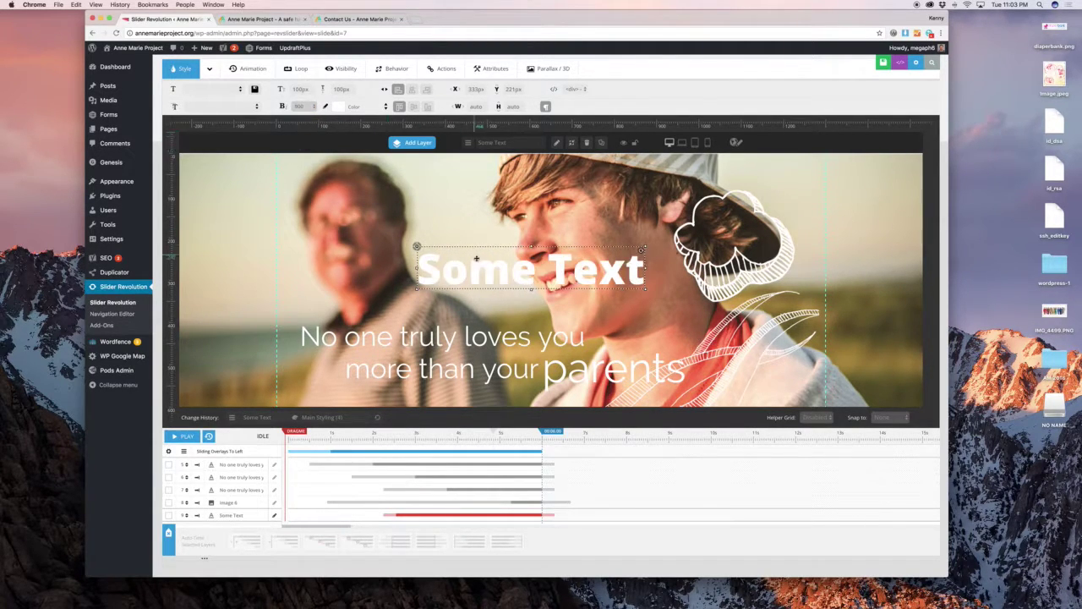
pyautogui.moveTo(479, 262); pyautogui.dragTo(475, 260)
pyautogui.click(412, 89)
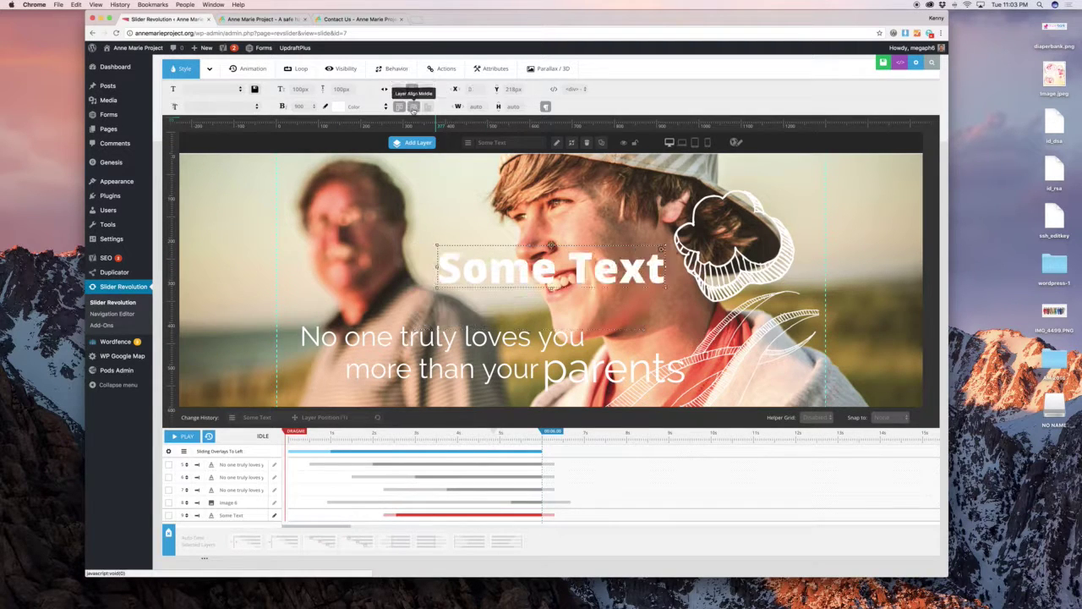
pyautogui.click(414, 106)
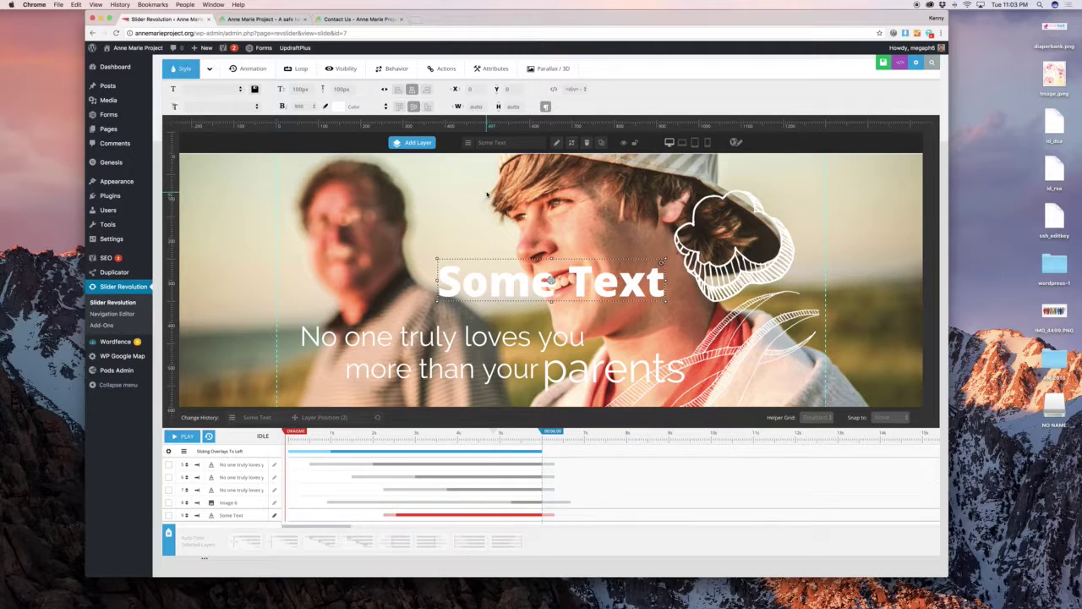
pyautogui.scroll(2, 504, 299)
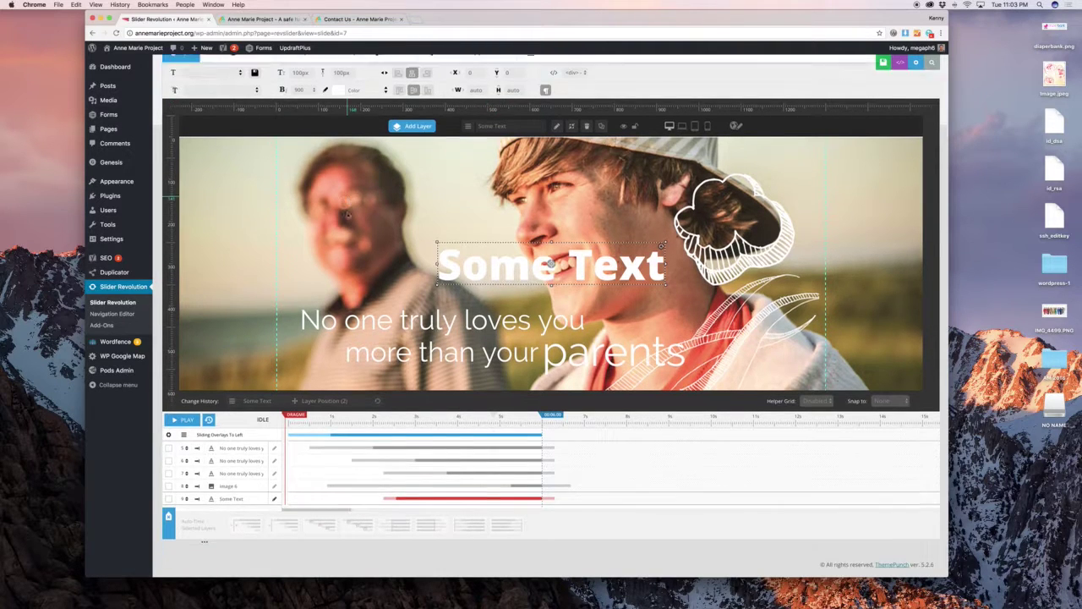
# Give the Some Text layer a dark grey background and 50px padding.
pyautogui.click(210, 133)
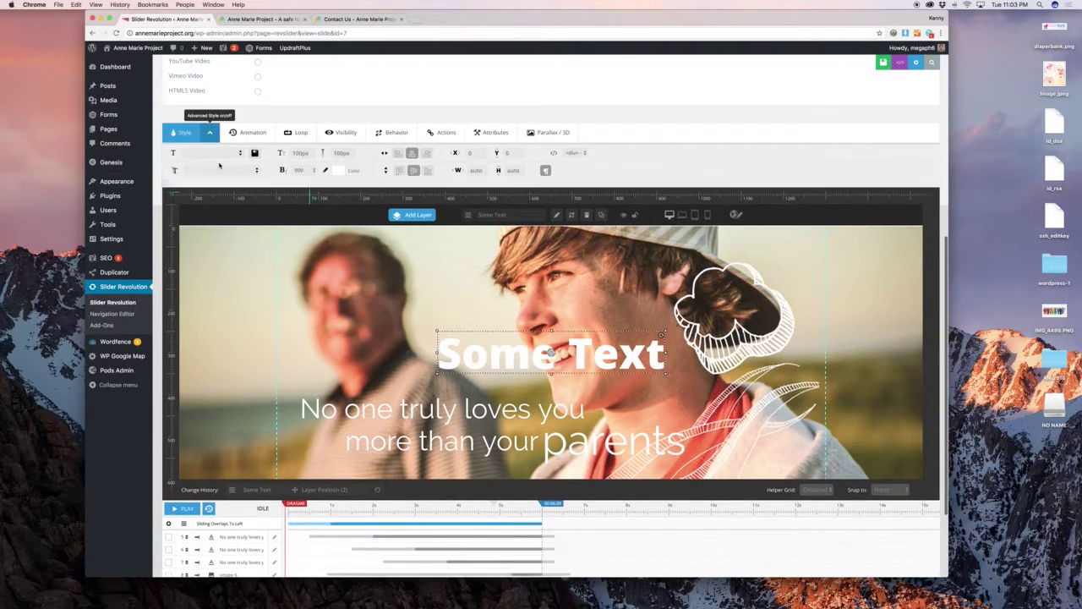
pyautogui.click(224, 194)
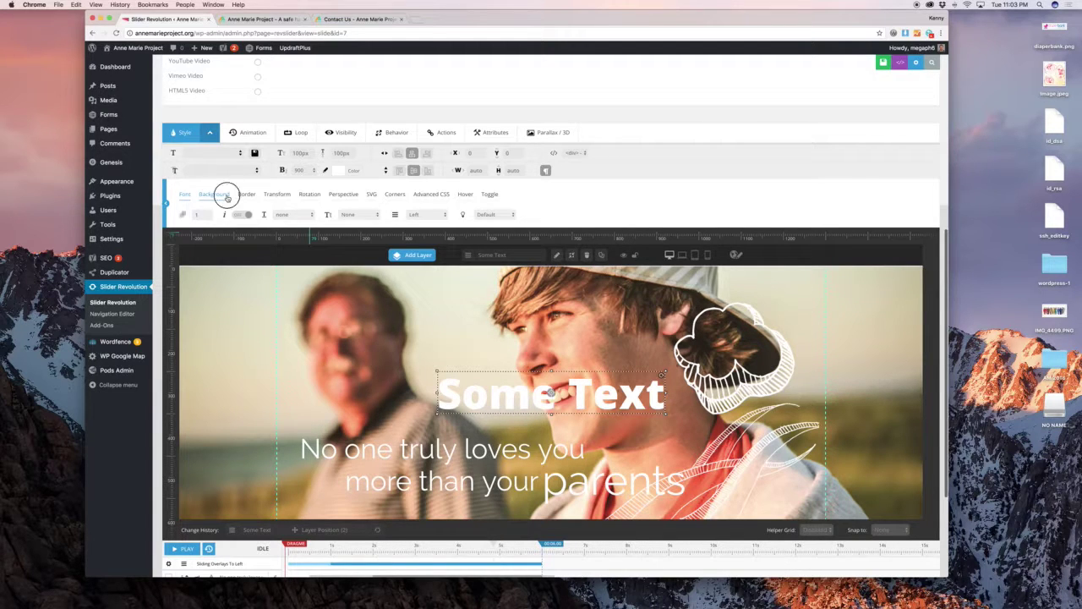
pyautogui.click(217, 216)
pyautogui.click(210, 244)
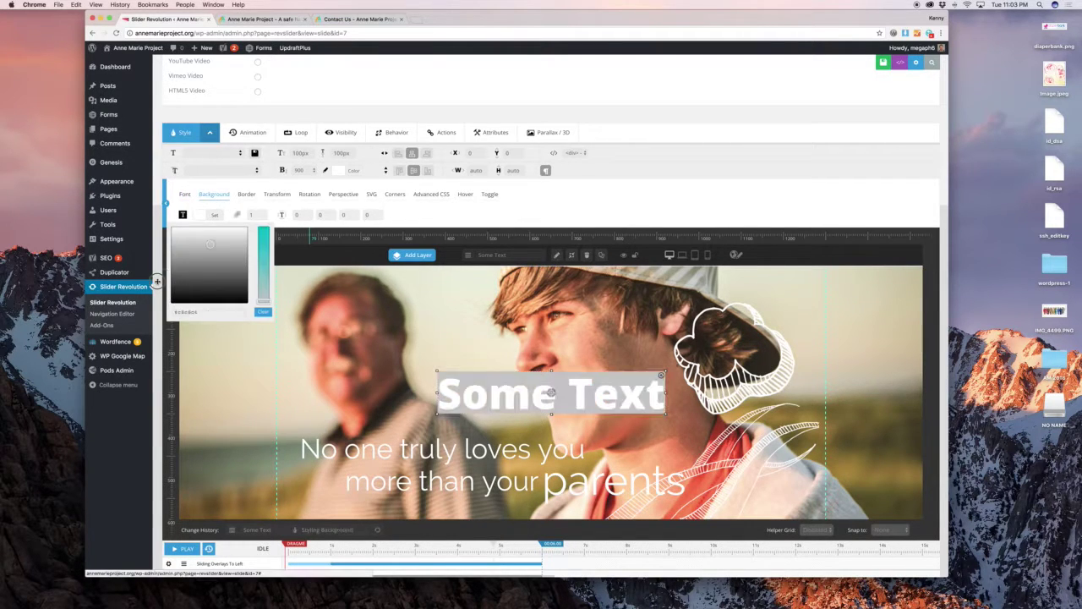
pyautogui.click(300, 215)
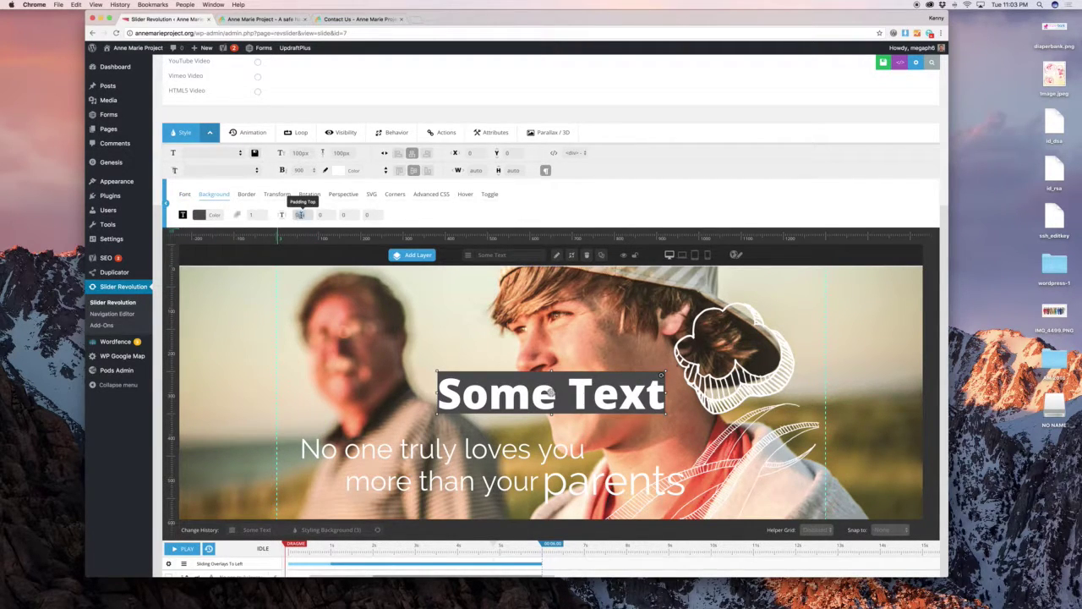
pyautogui.write('50')
pyautogui.press('Tab')
pyautogui.write('50')
pyautogui.press('Tab')
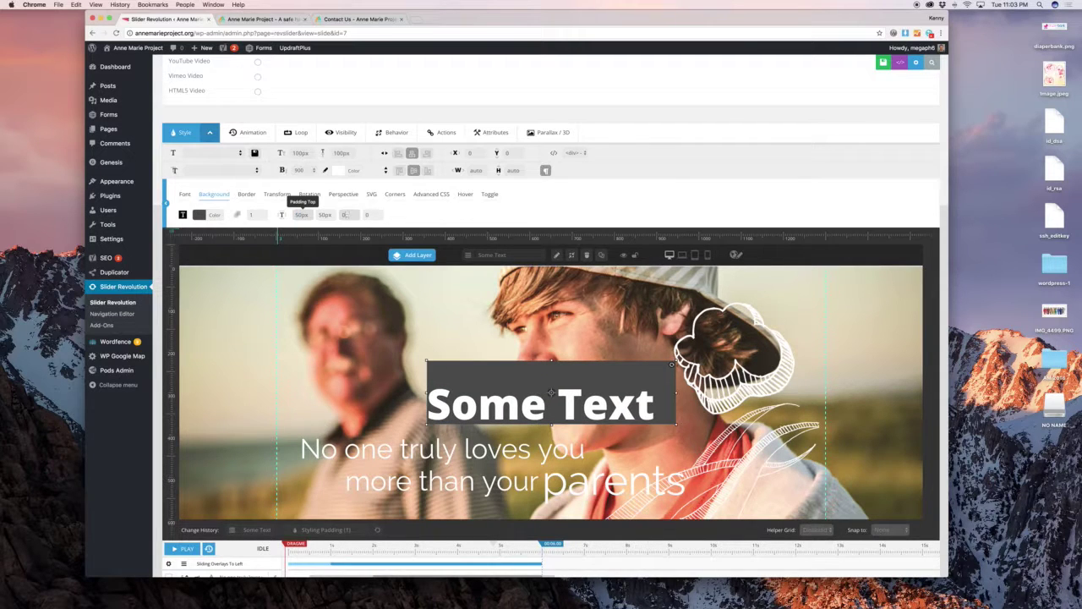
pyautogui.press('Tab')
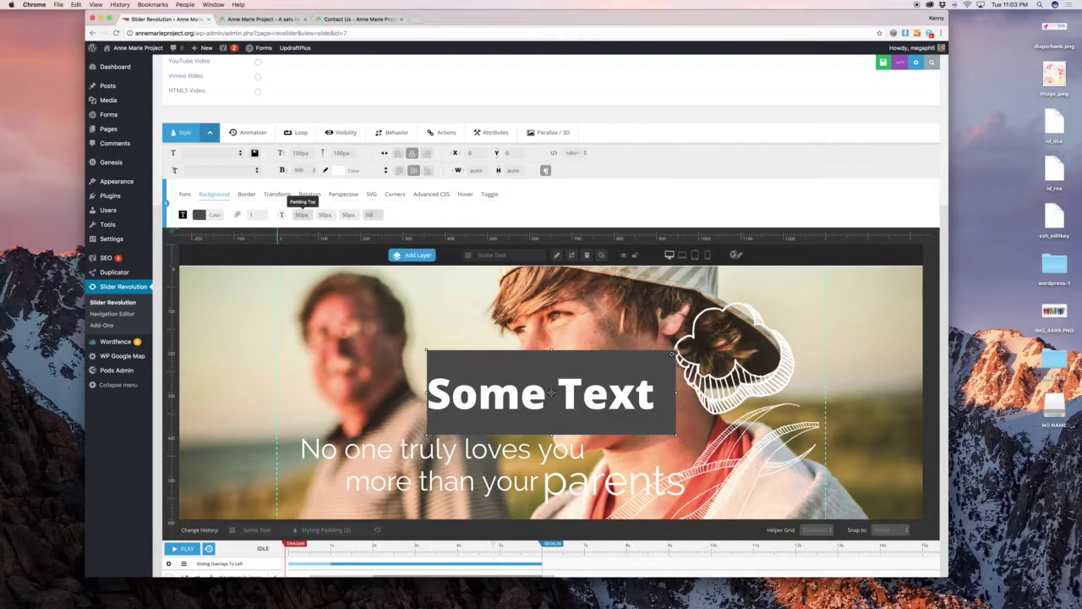
pyautogui.press('Tab')
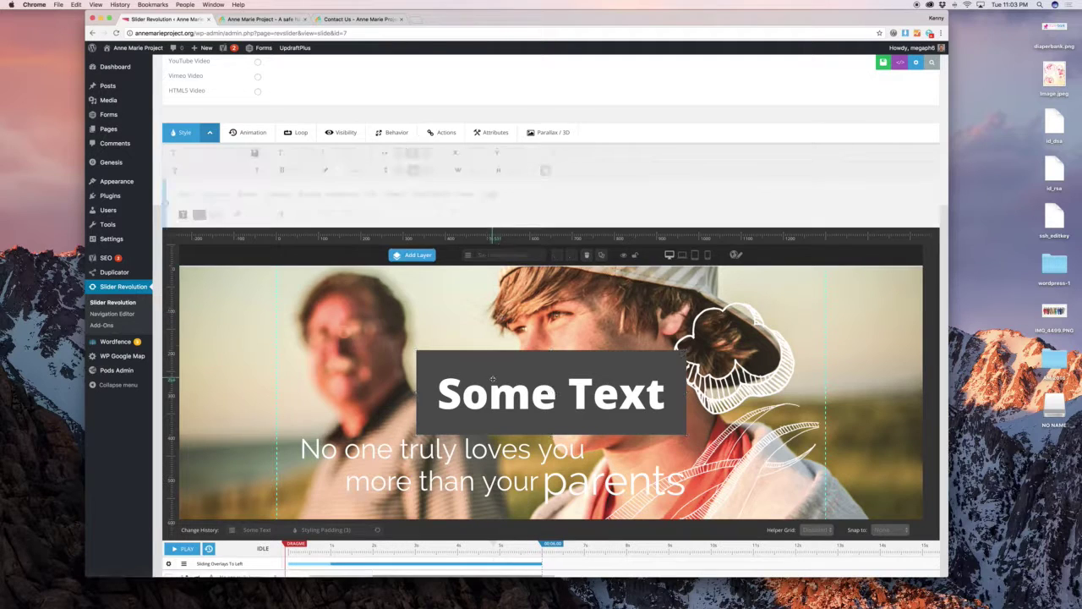
pyautogui.click(493, 379)
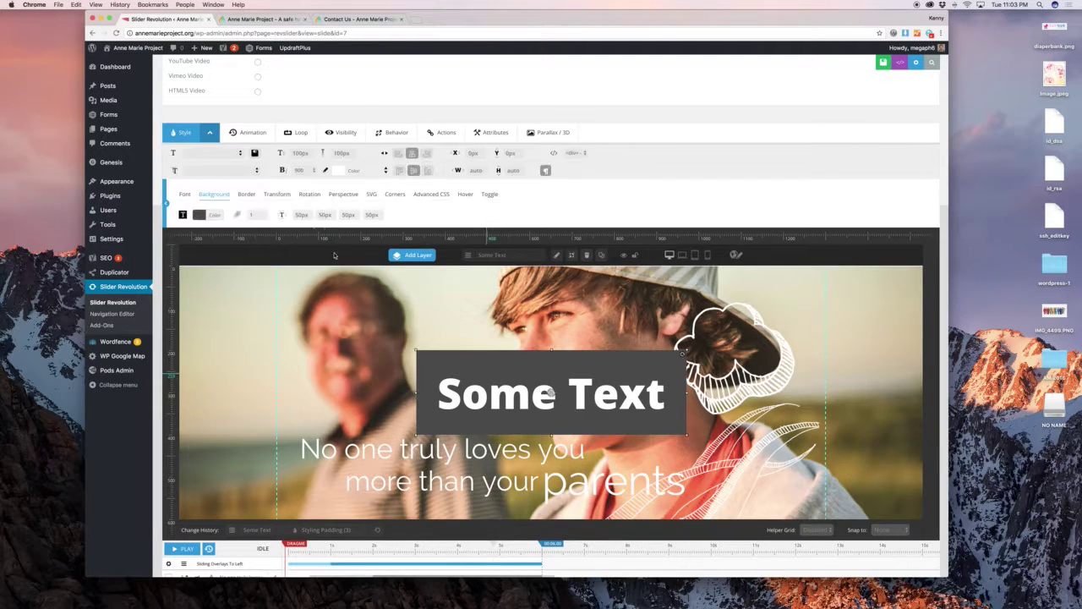
# Review the border, hover and animation settings, and check each layer's timing on the timeline.
pyautogui.click(255, 196)
pyautogui.click(463, 196)
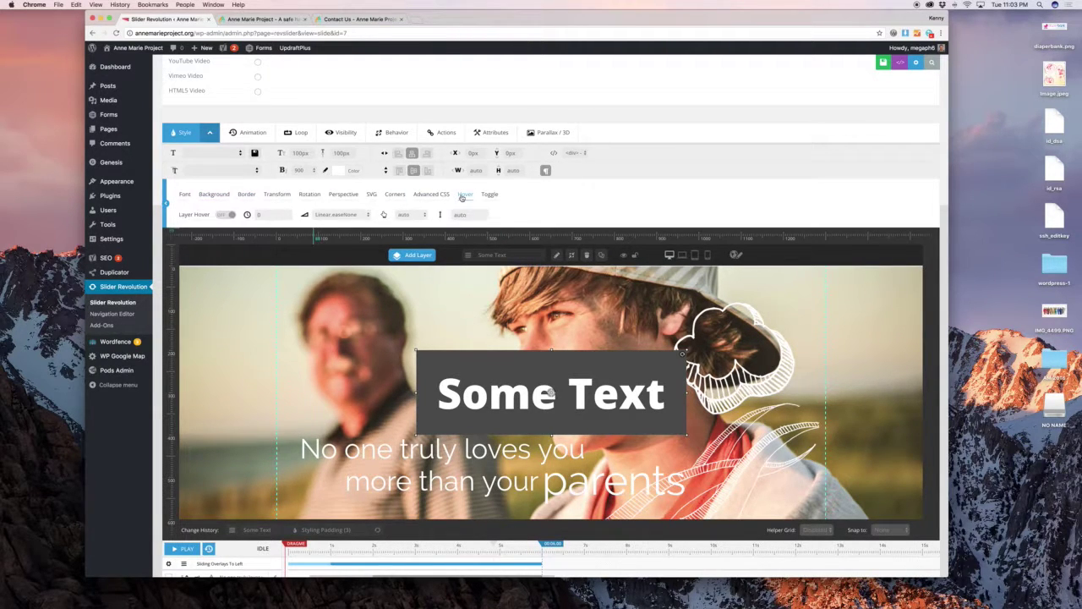
pyautogui.click(250, 133)
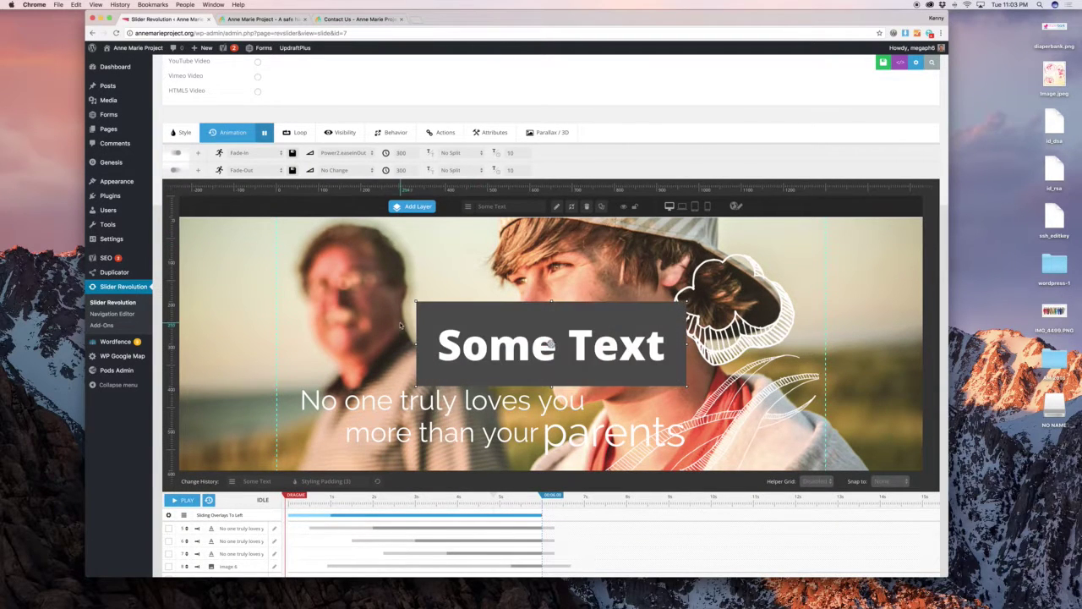
pyautogui.click(359, 395)
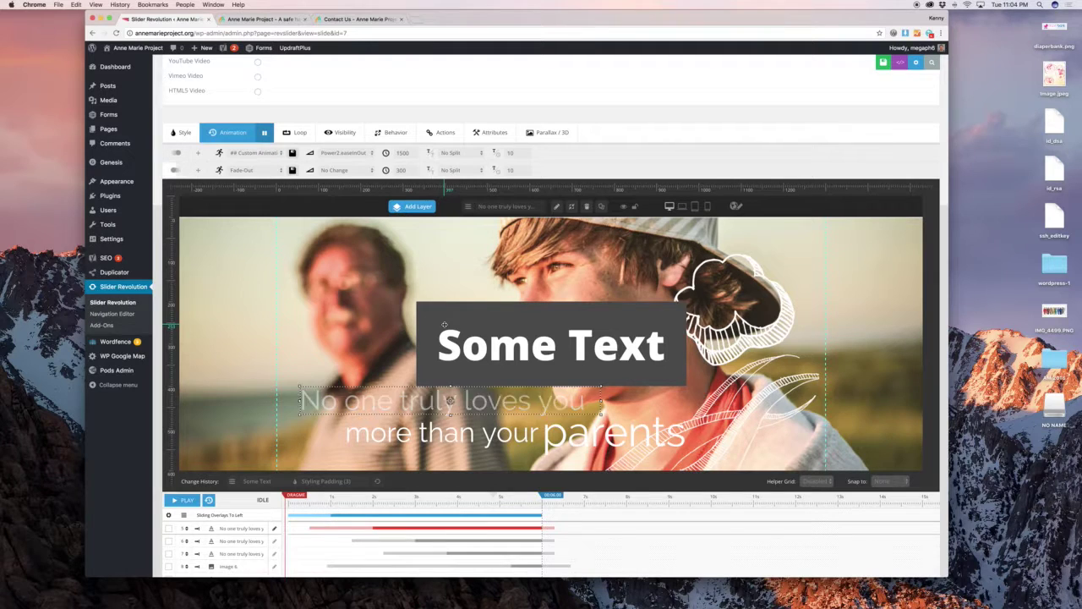
pyautogui.click(552, 344)
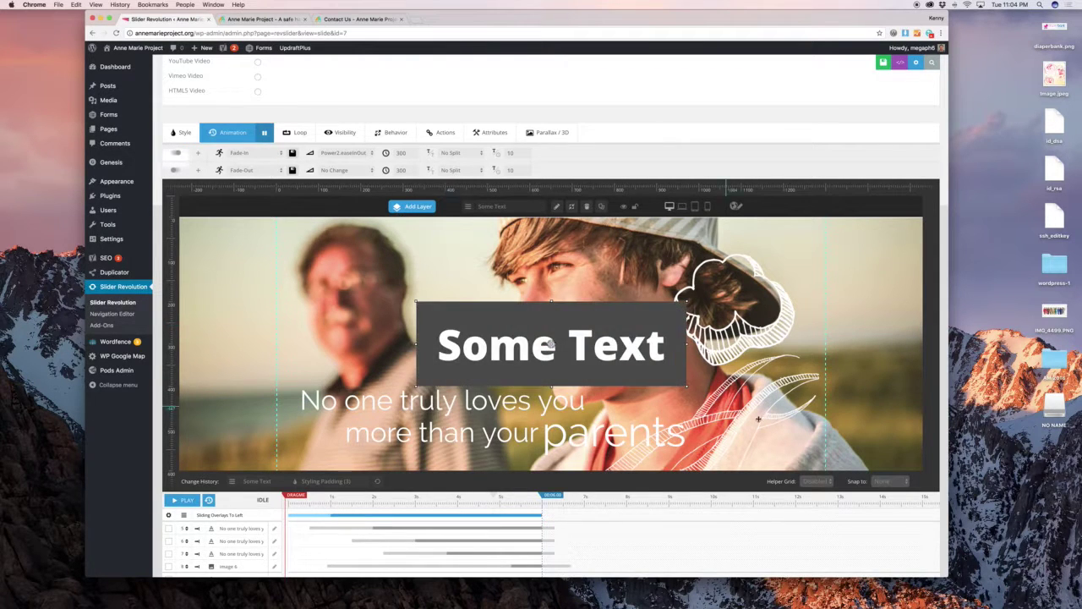
pyautogui.click(736, 407)
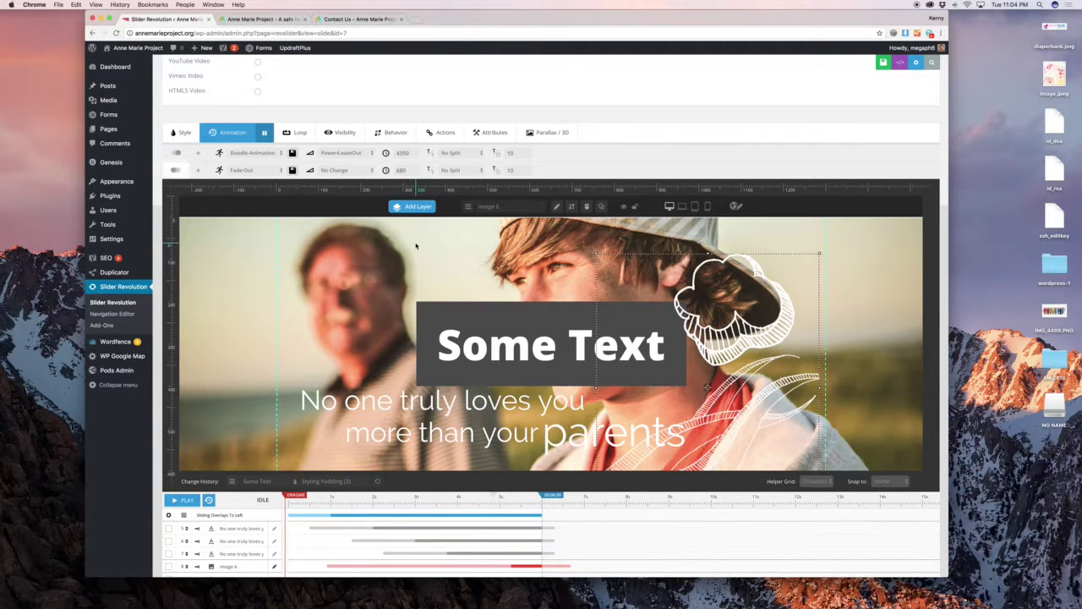
pyautogui.scroll(-2, 415, 246)
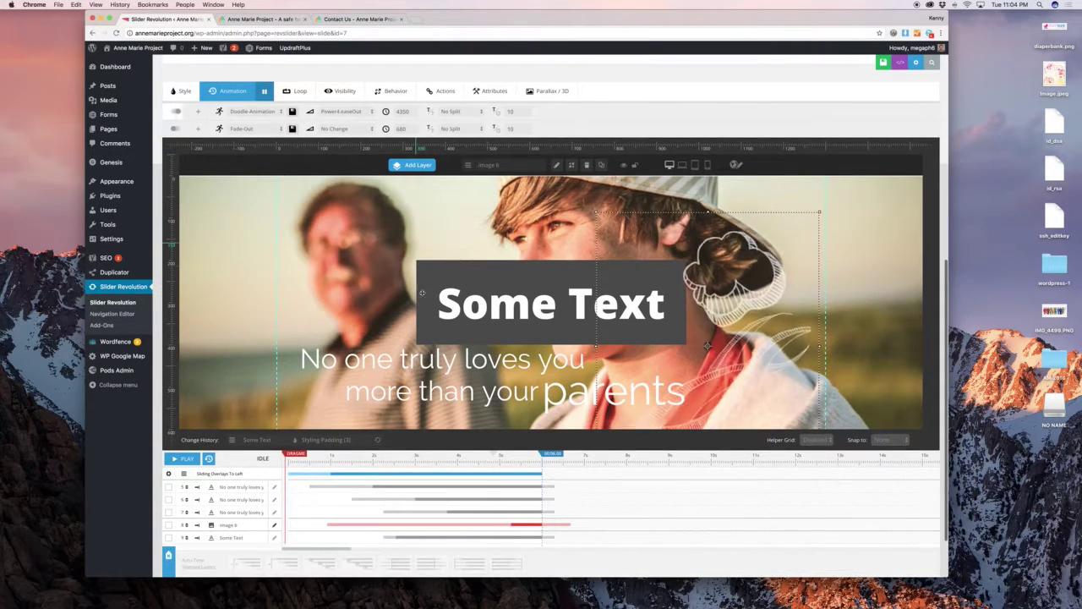
pyautogui.click(400, 487)
pyautogui.click(441, 499)
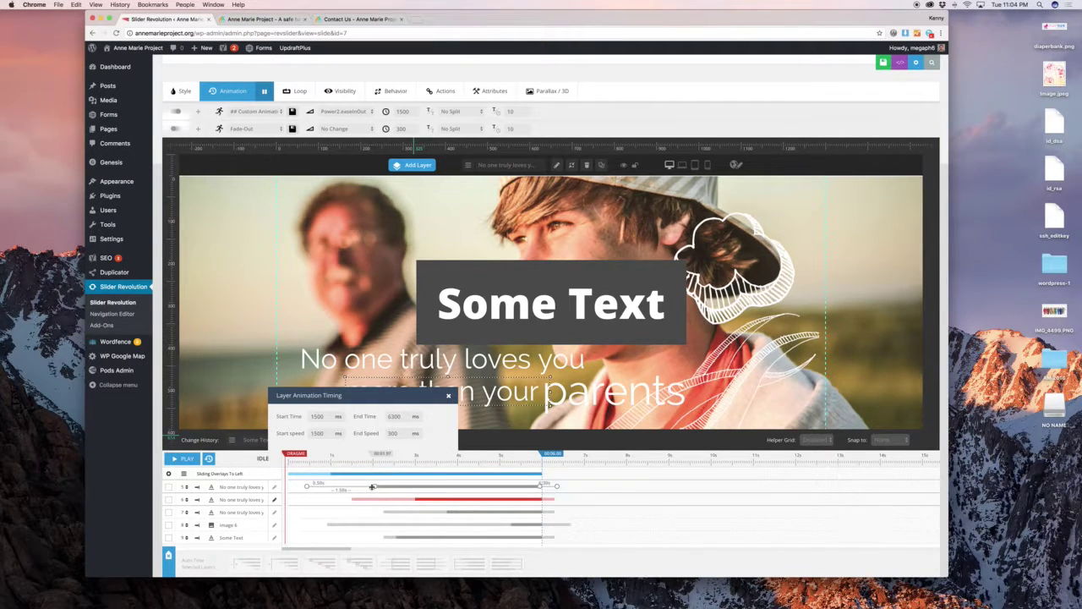
pyautogui.click(404, 487)
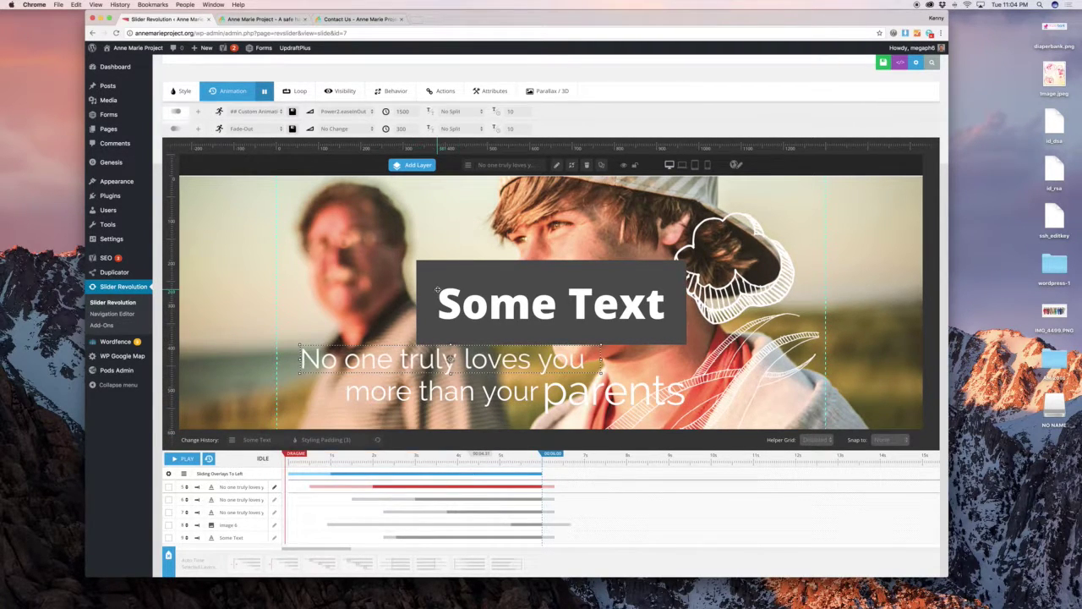
# Delete the Some Text layer and confirm the deletion.
pyautogui.click(550, 303)
pyautogui.press('Delete')
pyautogui.press('Return')
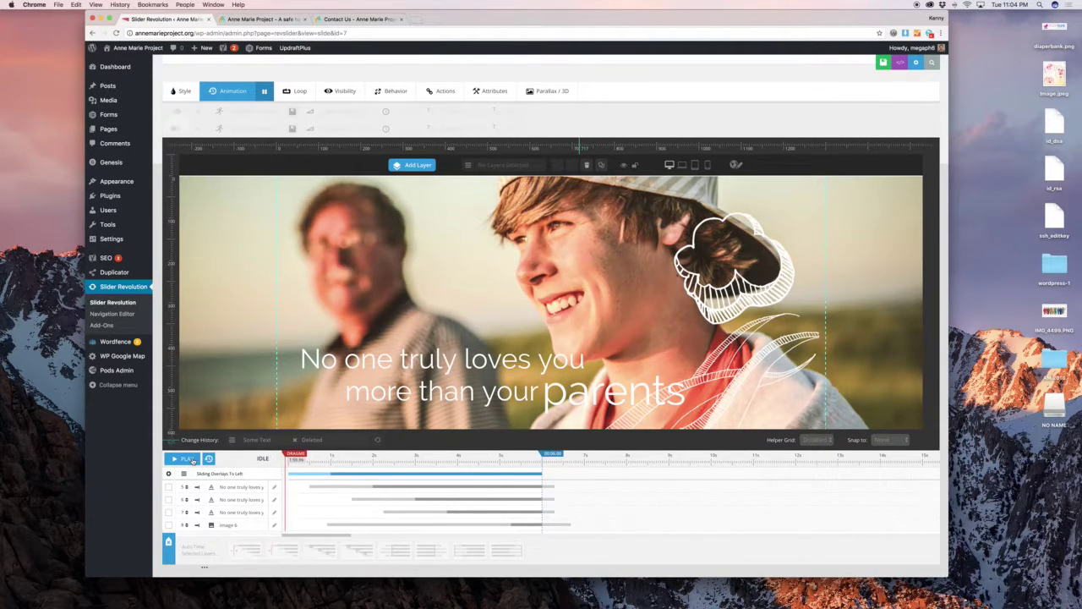
# Preview the slide, then shift the first 'No one truly loves you' line to start around 3950 ms.
pyautogui.click(191, 459)
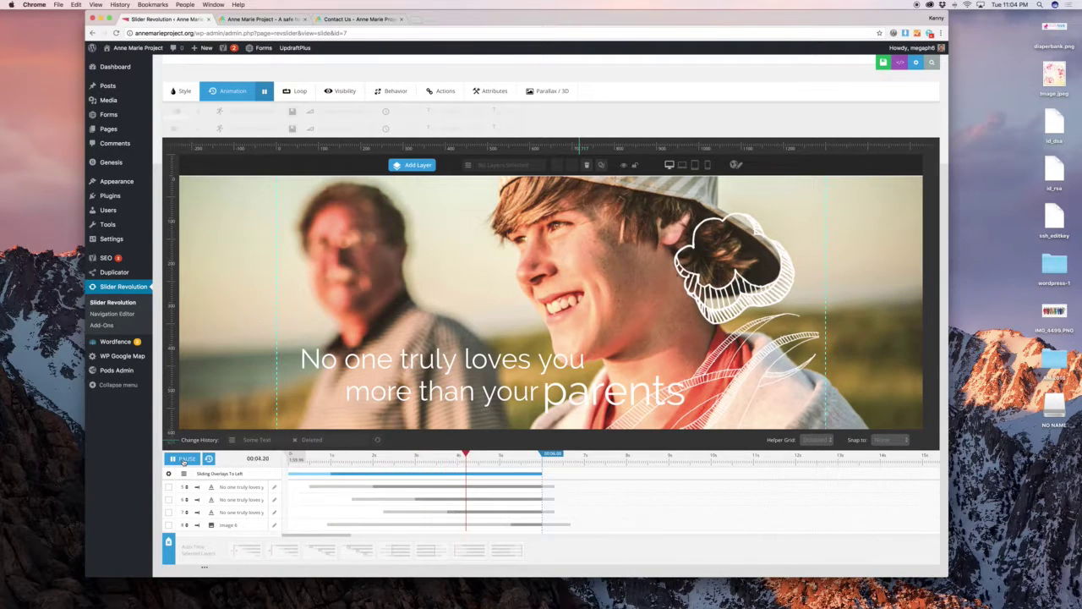
pyautogui.click(184, 459)
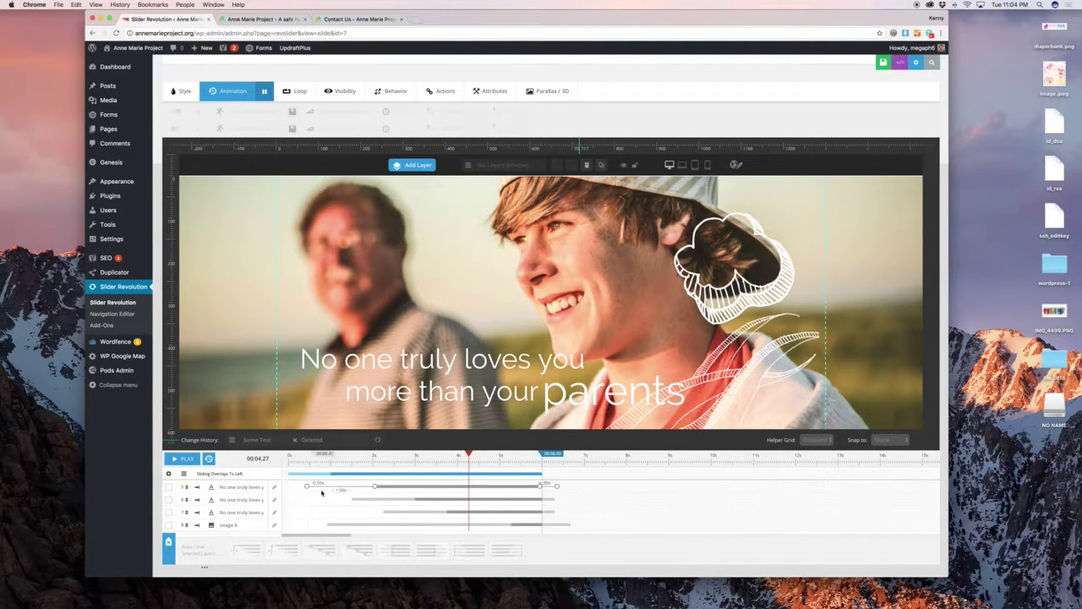
pyautogui.moveTo(322, 489); pyautogui.dragTo(454, 488)
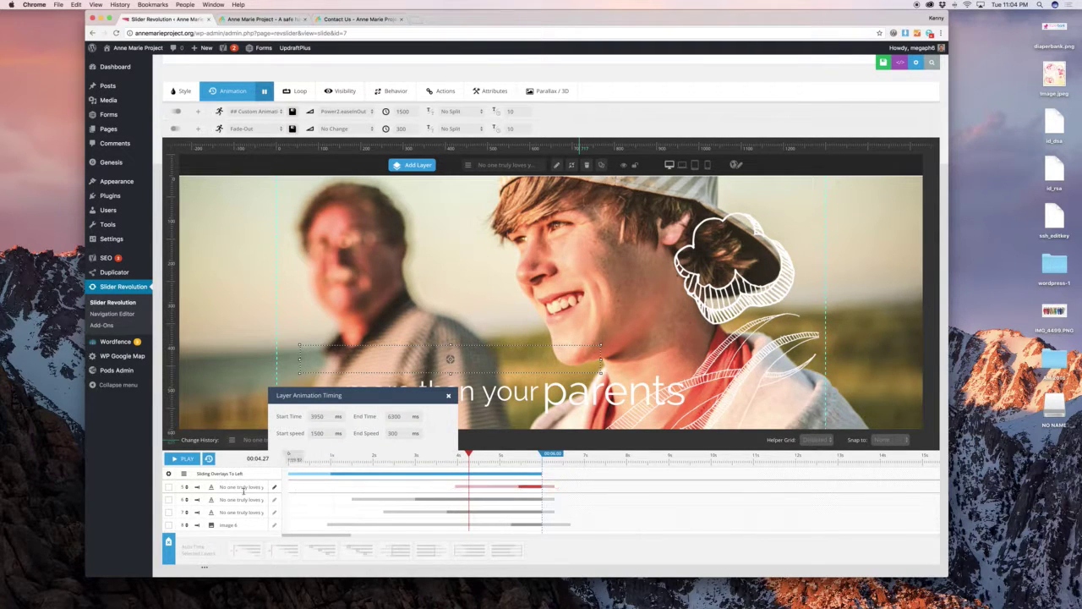
pyautogui.click(402, 330)
# Replay the slide from the start to check both captions, then close the Layer Animation Timing popup.
pyautogui.moveTo(469, 454); pyautogui.dragTo(292, 454)
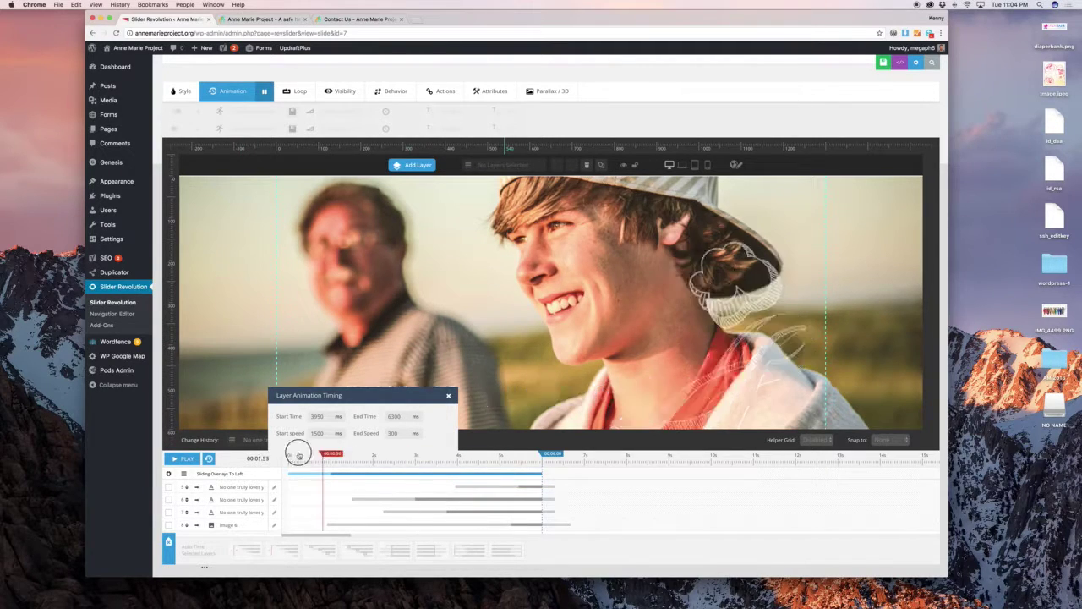
pyautogui.click(187, 458)
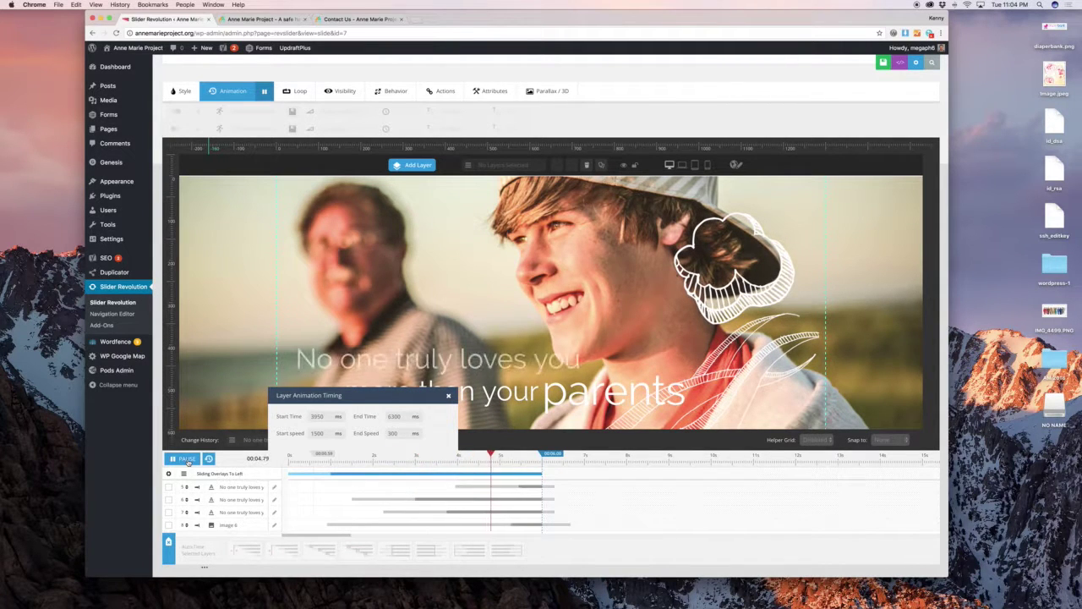
pyautogui.click(186, 458)
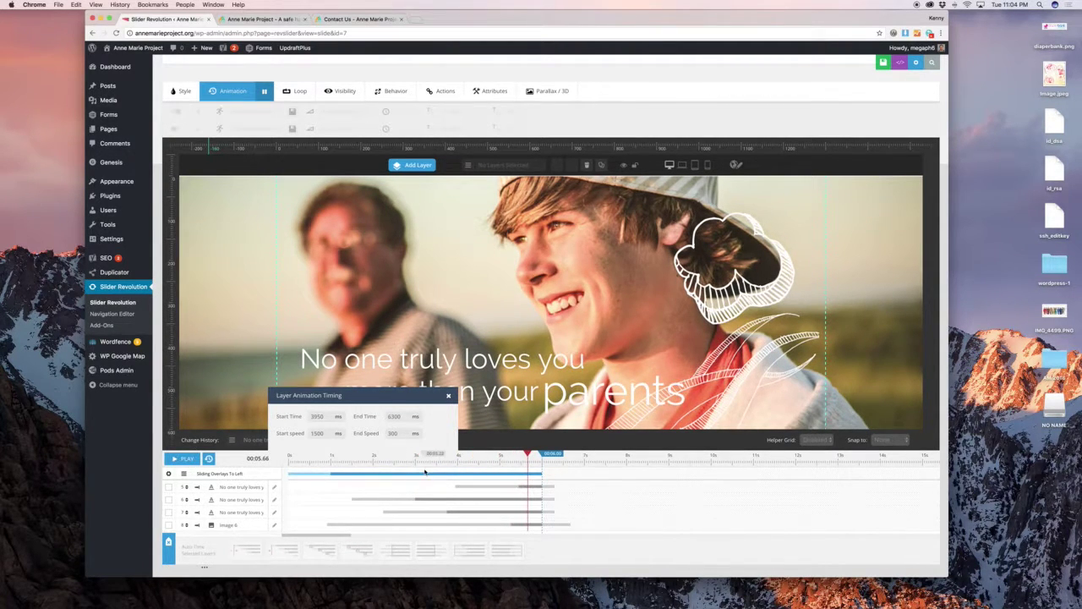
pyautogui.scroll(2, 423, 461)
pyautogui.scroll(-1, 464, 471)
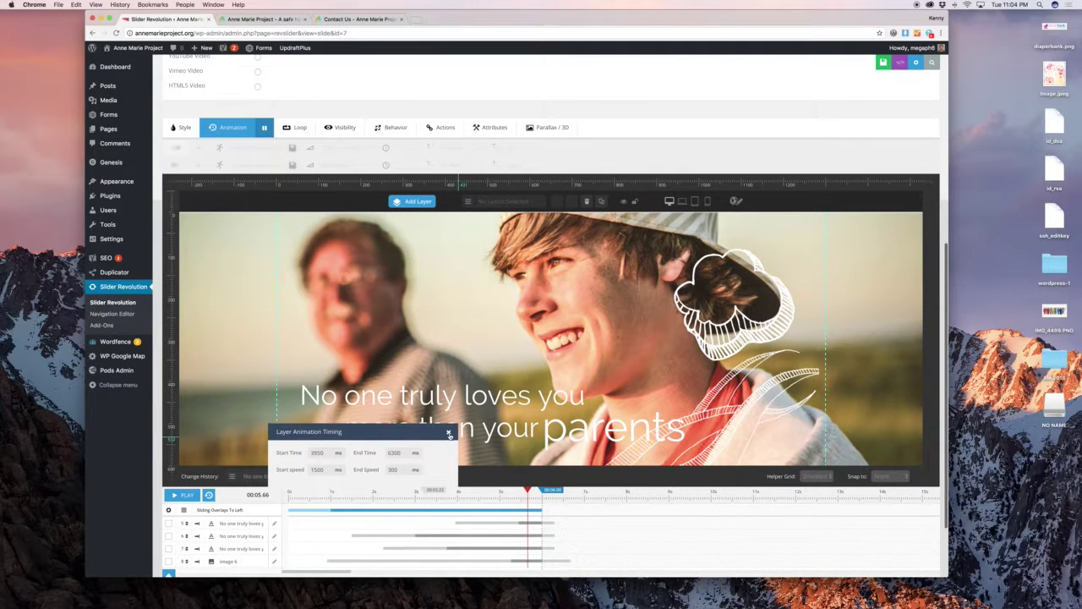
pyautogui.click(448, 433)
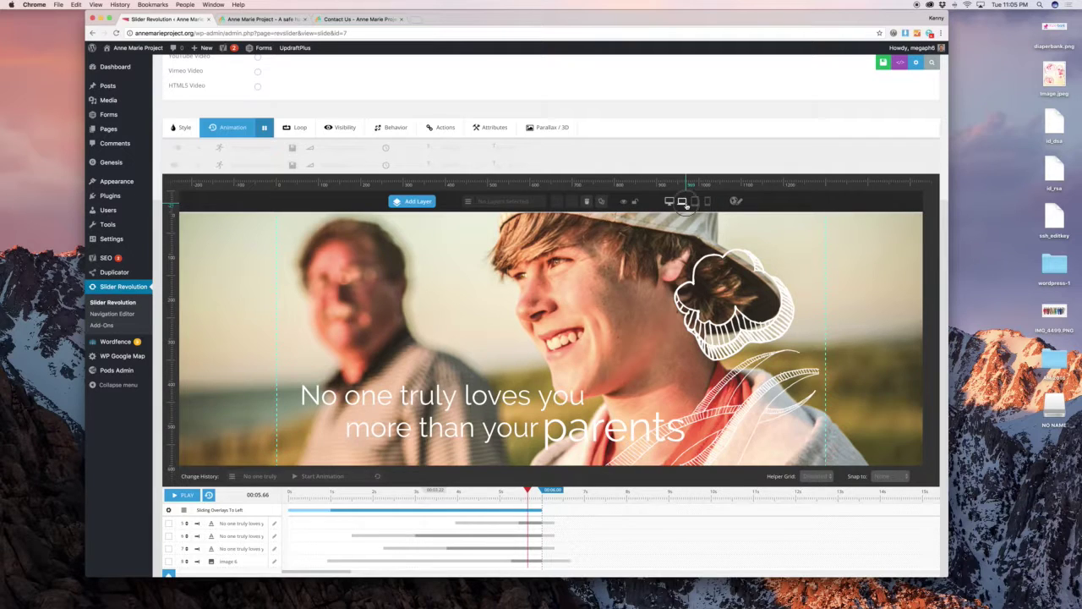
# Preview the home slide at laptop and tablet sizes, then return to desktop size.
pyautogui.click(683, 201)
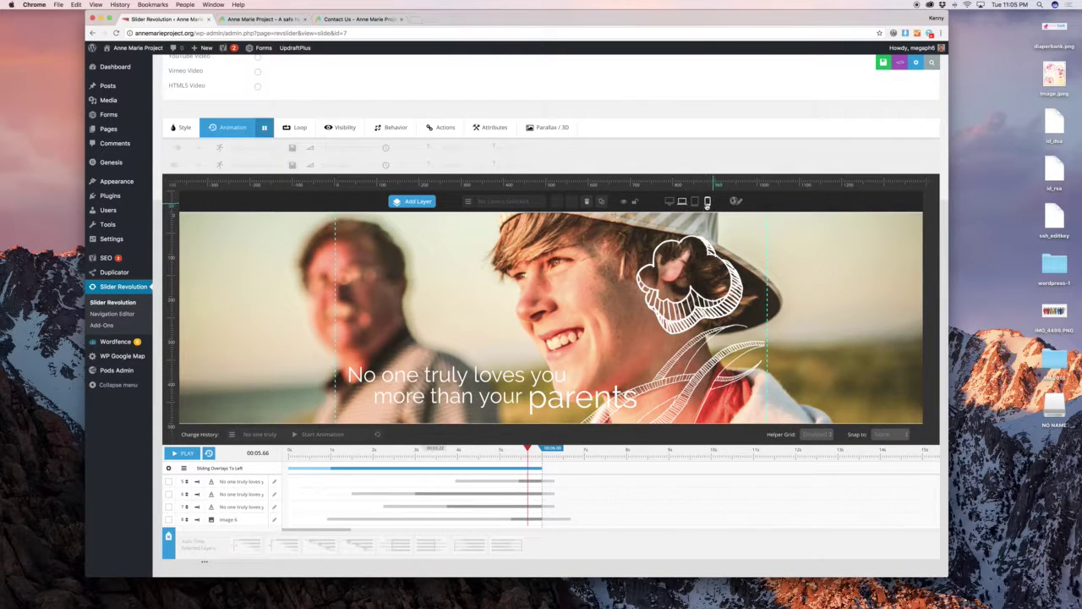
pyautogui.click(696, 203)
pyautogui.click(670, 202)
# Check the 'No one truly loves you' layer's style in notebook, tablet and mobile layouts, then deselect it.
pyautogui.click(537, 399)
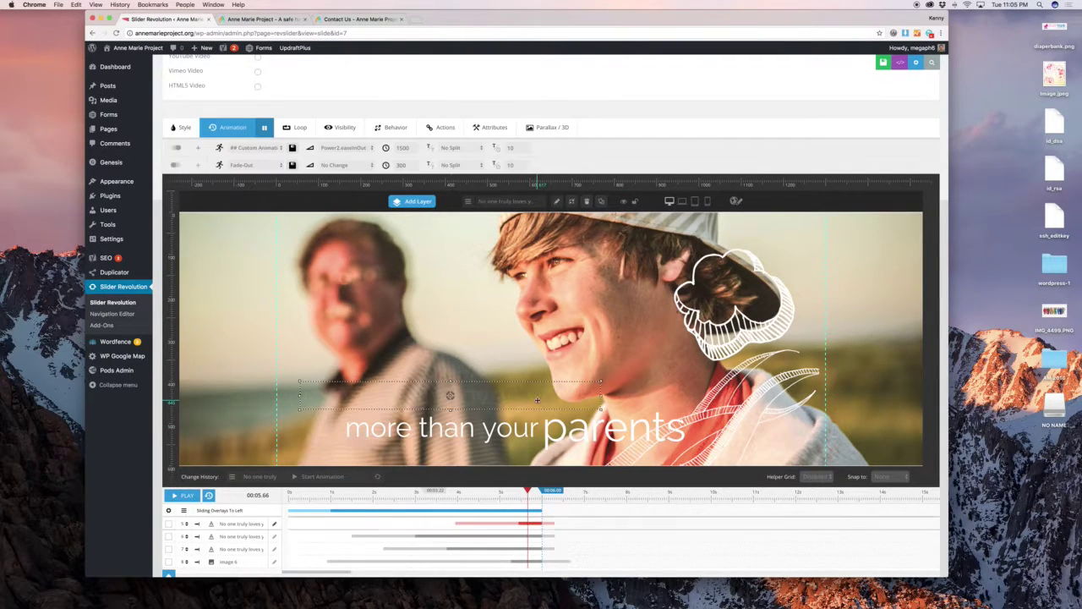
pyautogui.click(181, 127)
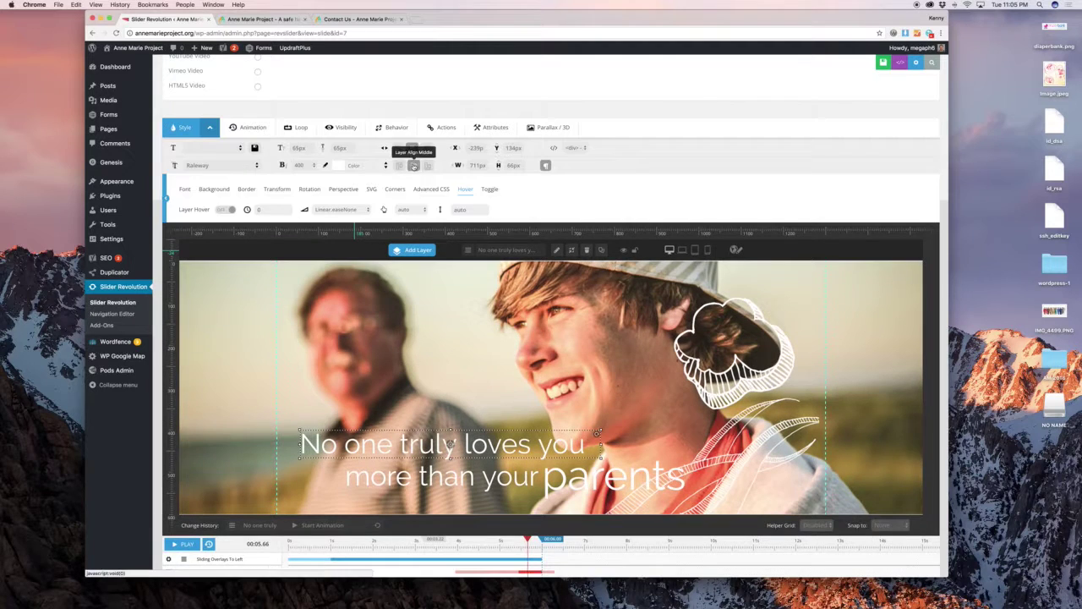
pyautogui.click(682, 251)
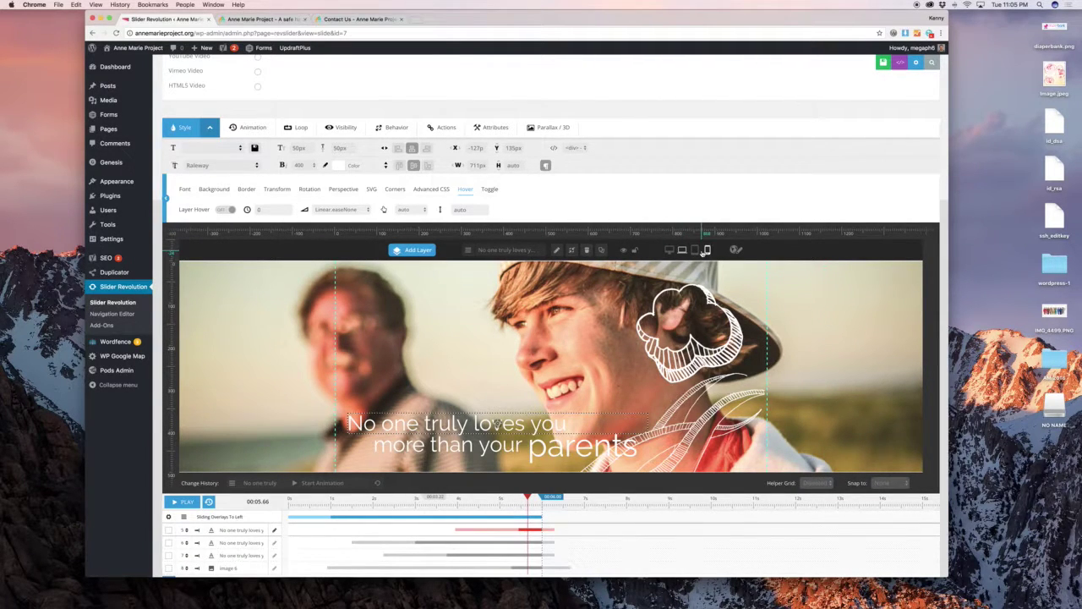
pyautogui.click(696, 251)
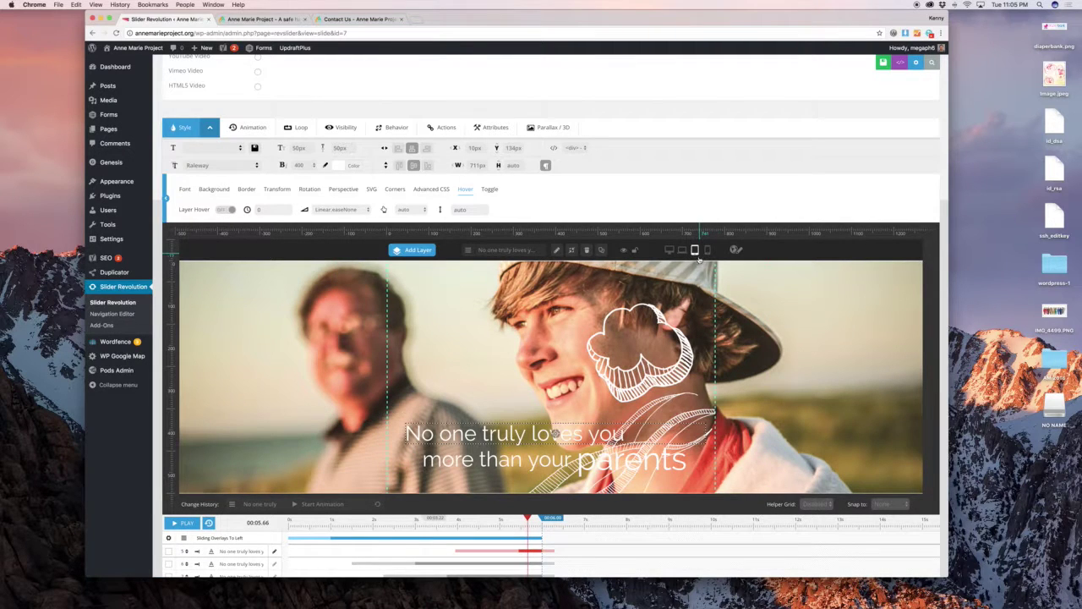
pyautogui.click(707, 251)
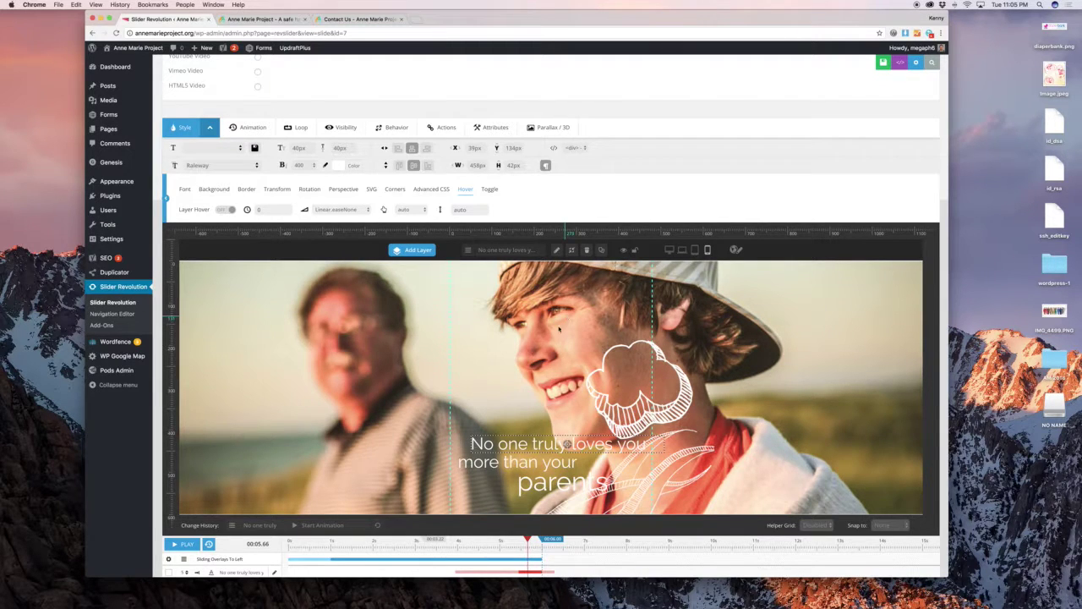
pyautogui.click(552, 334)
pyautogui.scroll(-2, 552, 335)
pyautogui.scroll(3, 552, 335)
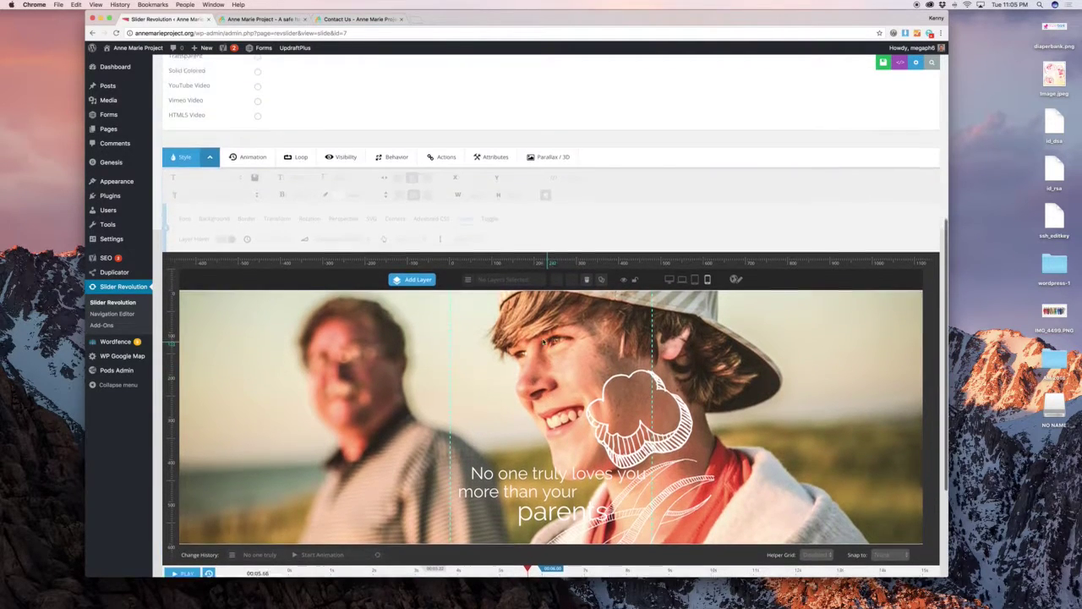
pyautogui.scroll(-2, 542, 405)
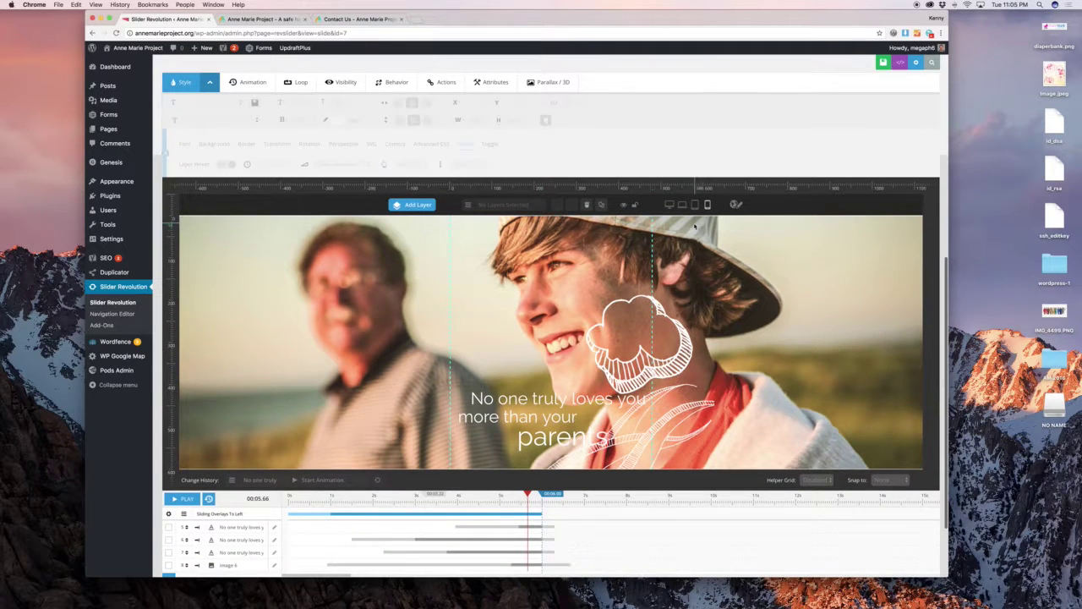
pyautogui.scroll(4, 622, 163)
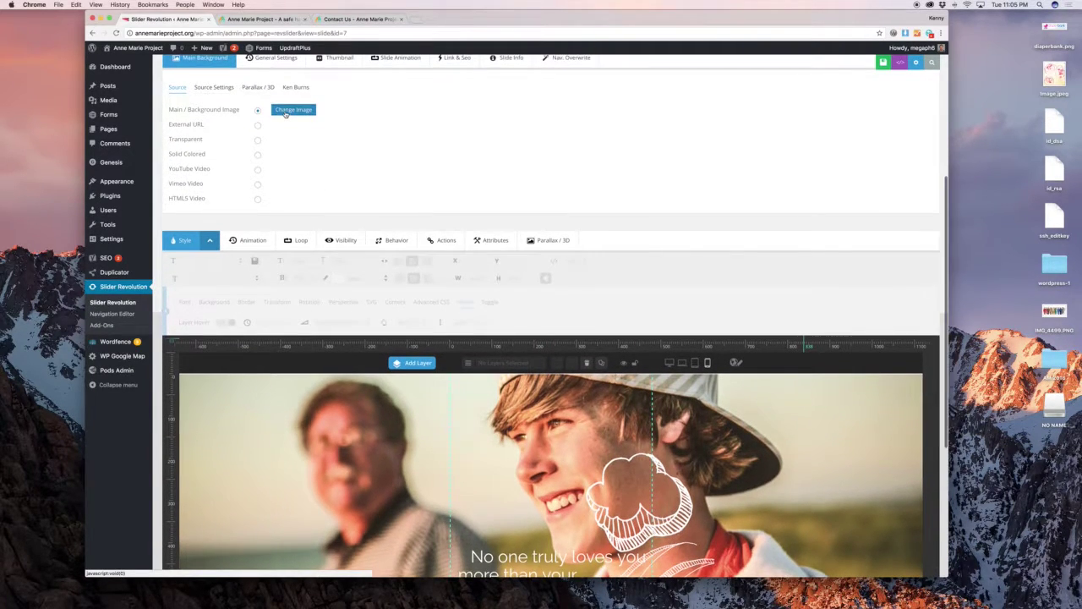
# Replace the slide background with the photo of the smiling man in a clerical collar.
pyautogui.click(288, 111)
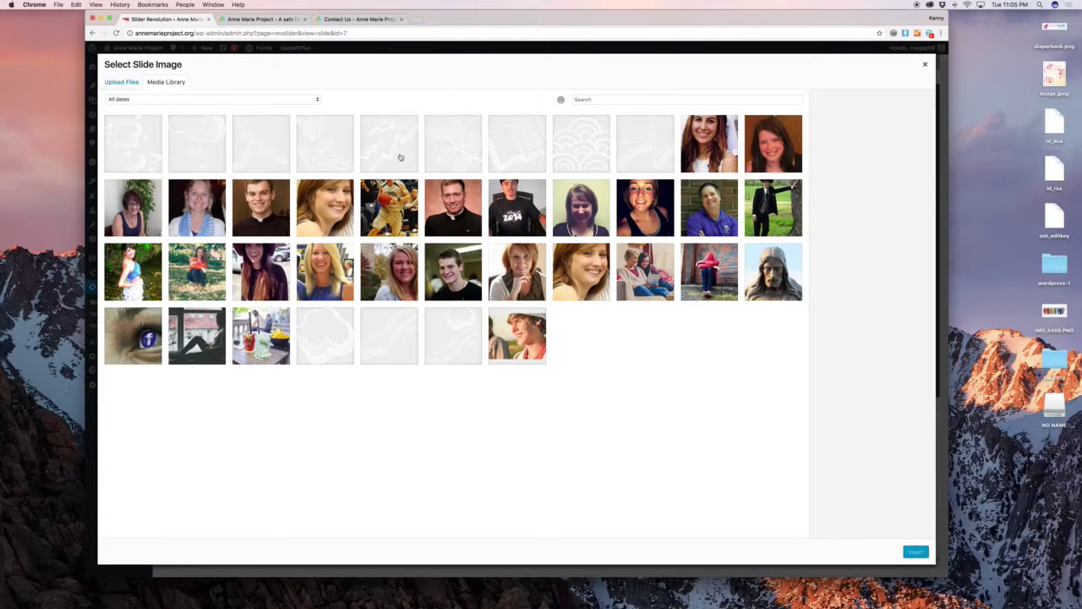
pyautogui.click(454, 207)
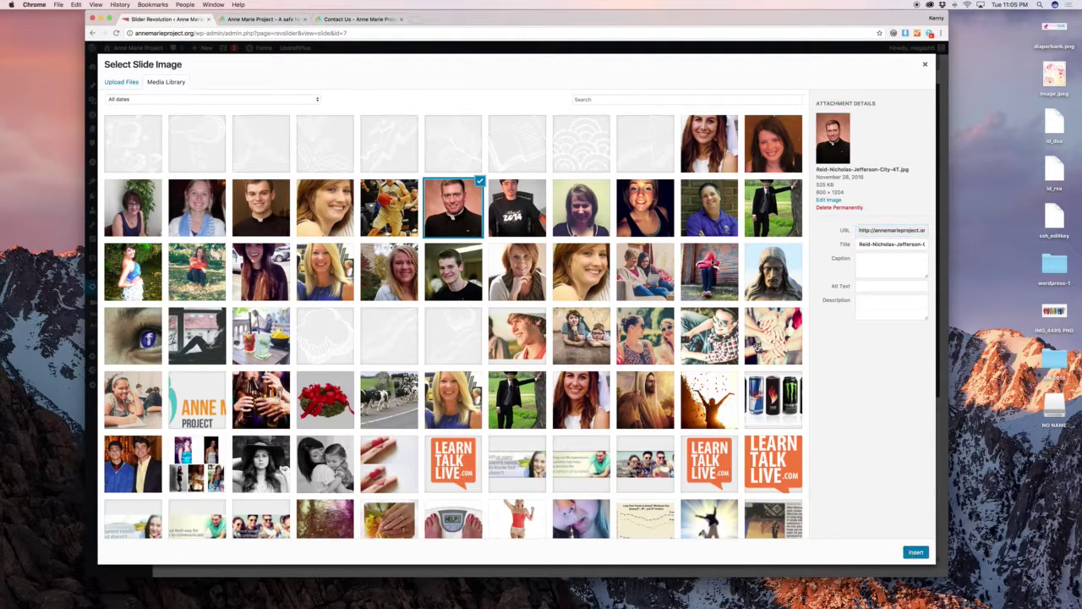
pyautogui.click(916, 551)
pyautogui.scroll(-1, 661, 235)
pyautogui.scroll(5, 661, 235)
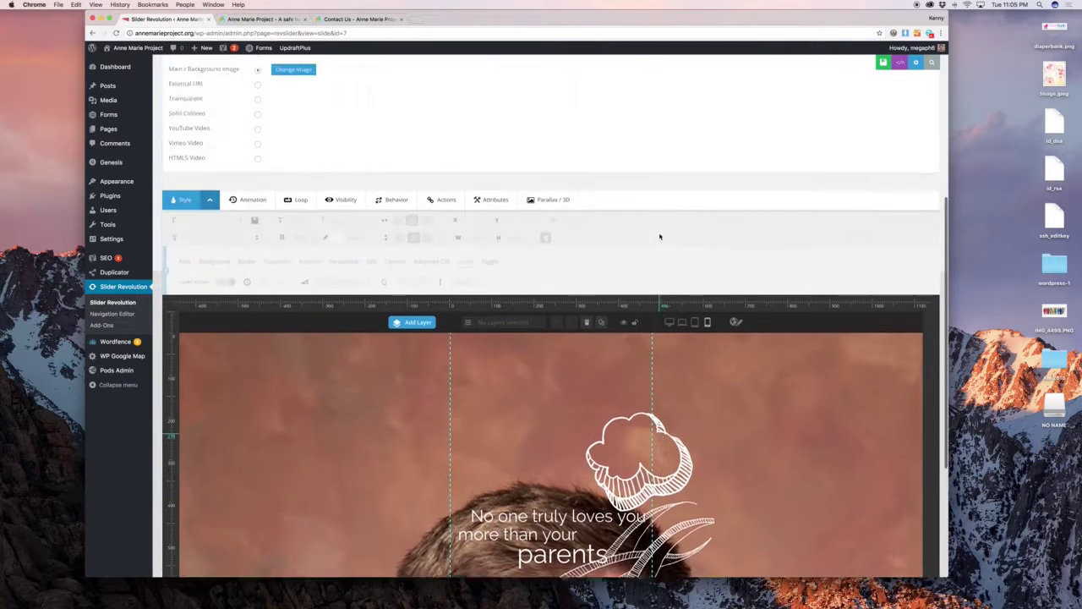
# Set the background image's position to center center in Source Settings.
pyautogui.click(213, 94)
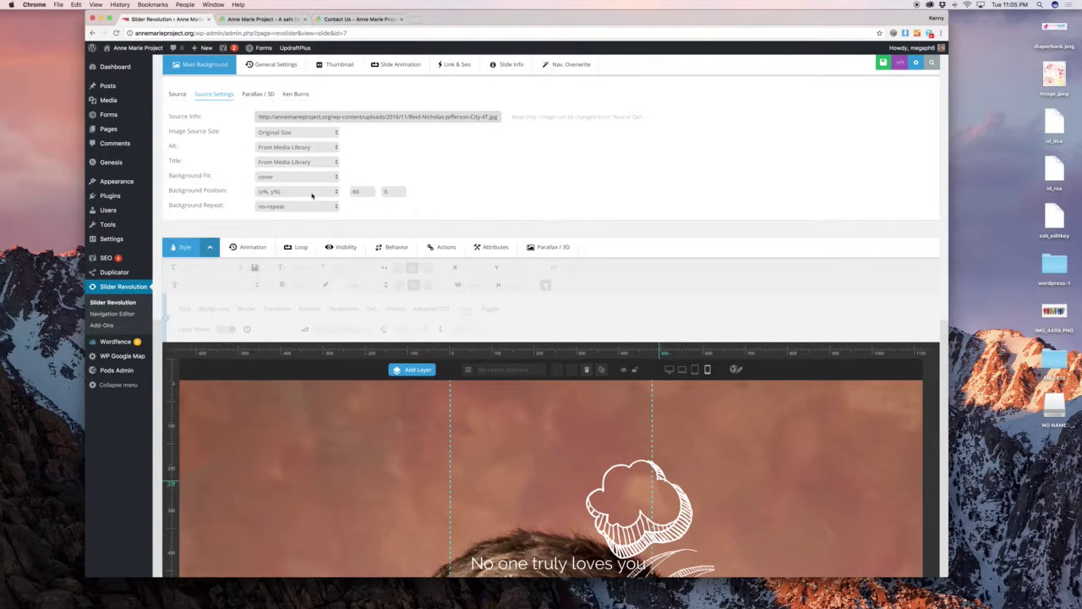
pyautogui.click(311, 194)
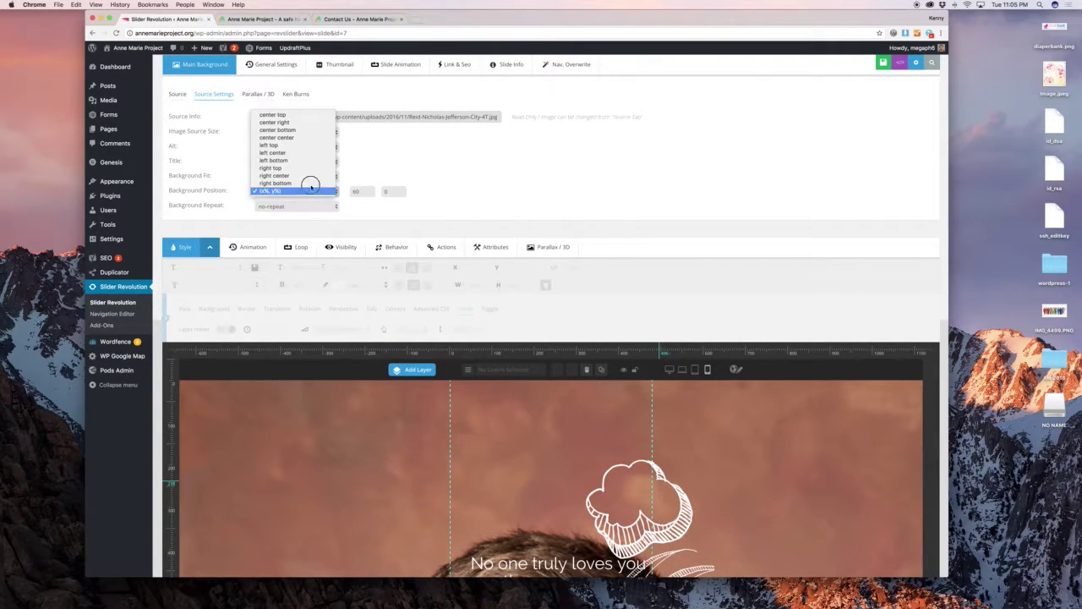
pyautogui.click(290, 137)
pyautogui.scroll(-3, 584, 193)
pyautogui.scroll(-1, 583, 193)
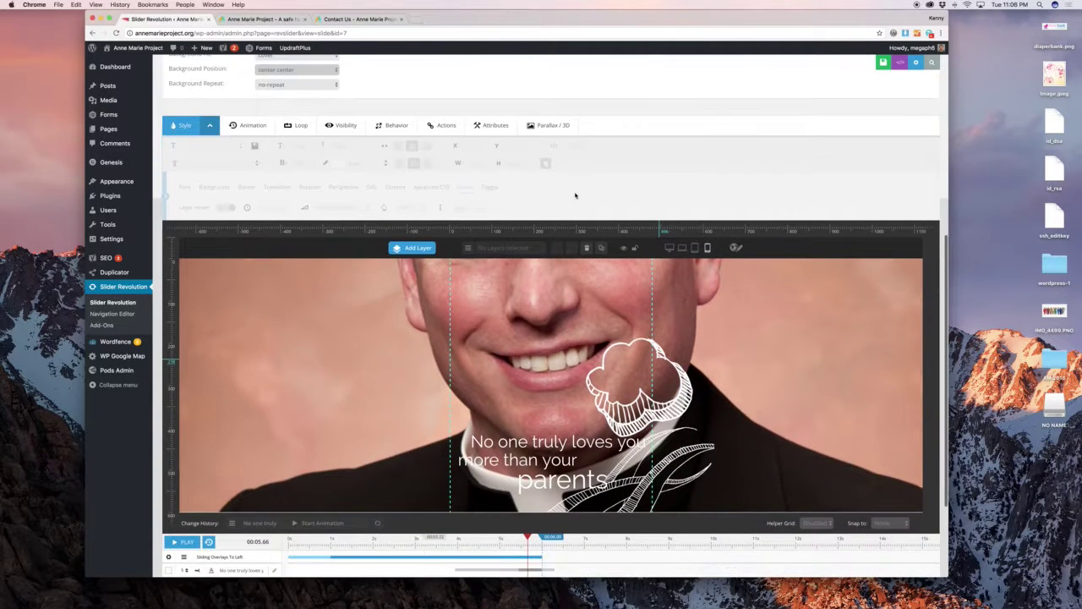
pyautogui.scroll(11, 621, 132)
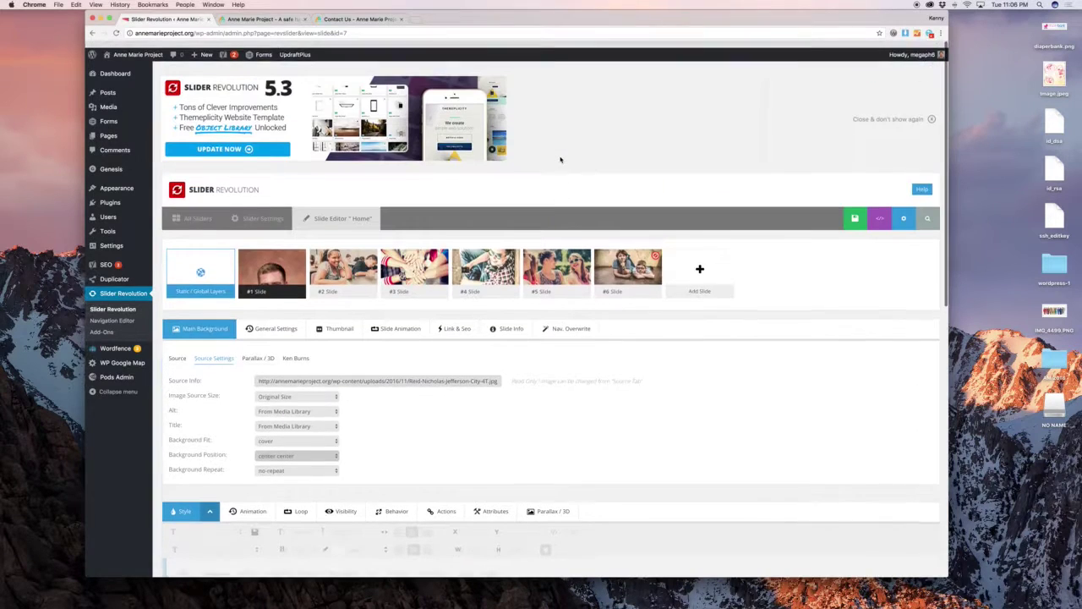
pyautogui.moveTo(346, 267)
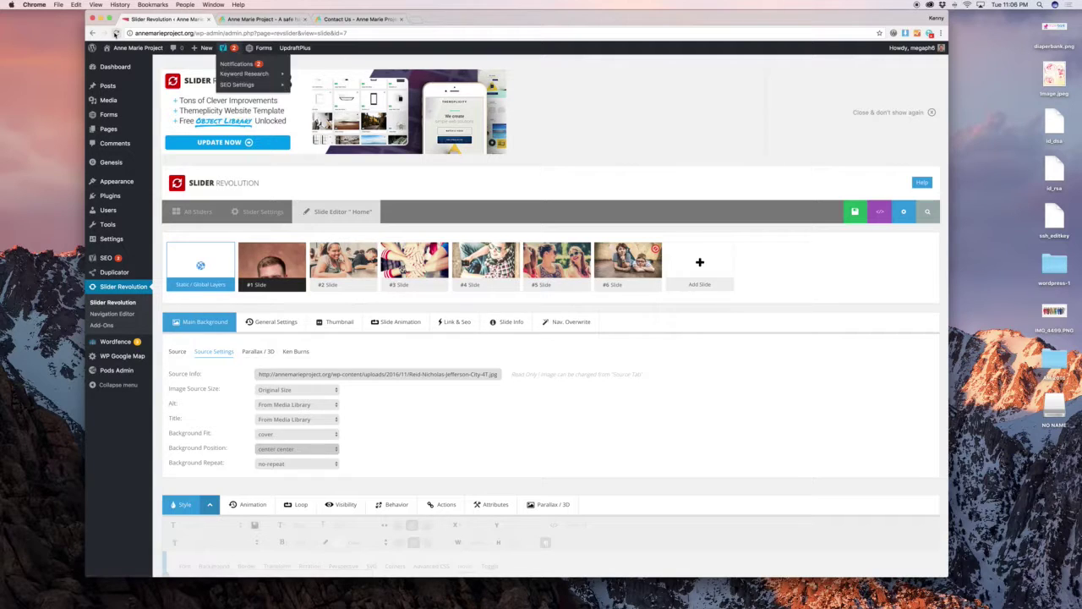
# Reload the Home slide editor, nudge the #1 Slide thumbnail, and go to the Home slider's Slider Settings.
pyautogui.click(116, 33)
pyautogui.click(607, 199)
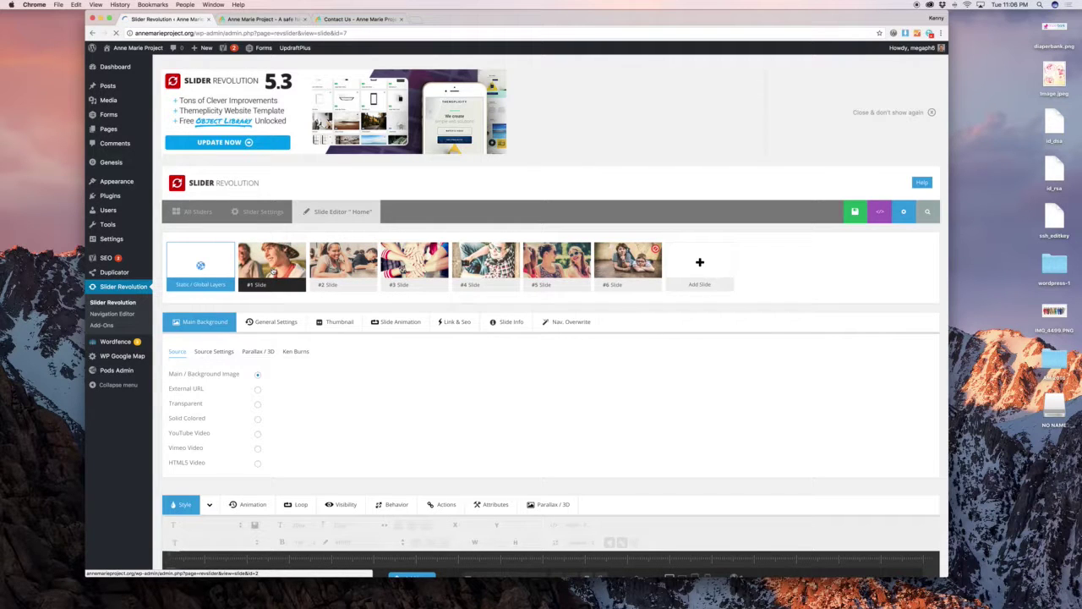
pyautogui.click(279, 274)
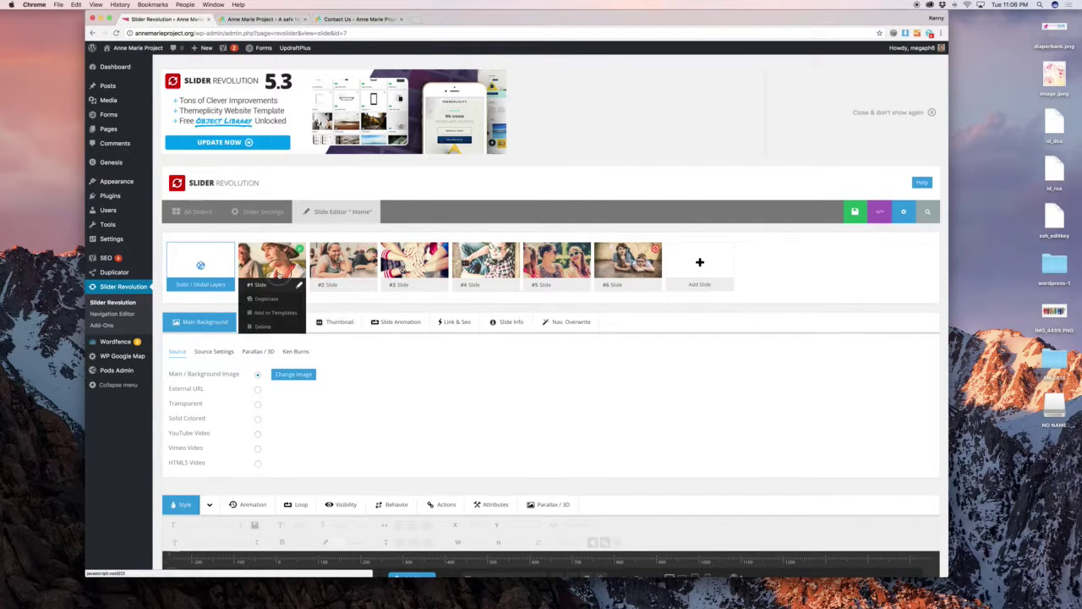
pyautogui.moveTo(279, 273)
pyautogui.mouseDown()
pyautogui.moveTo(407, 271)
pyautogui.moveTo(262, 270)
pyautogui.moveTo(279, 271)
pyautogui.mouseUp()
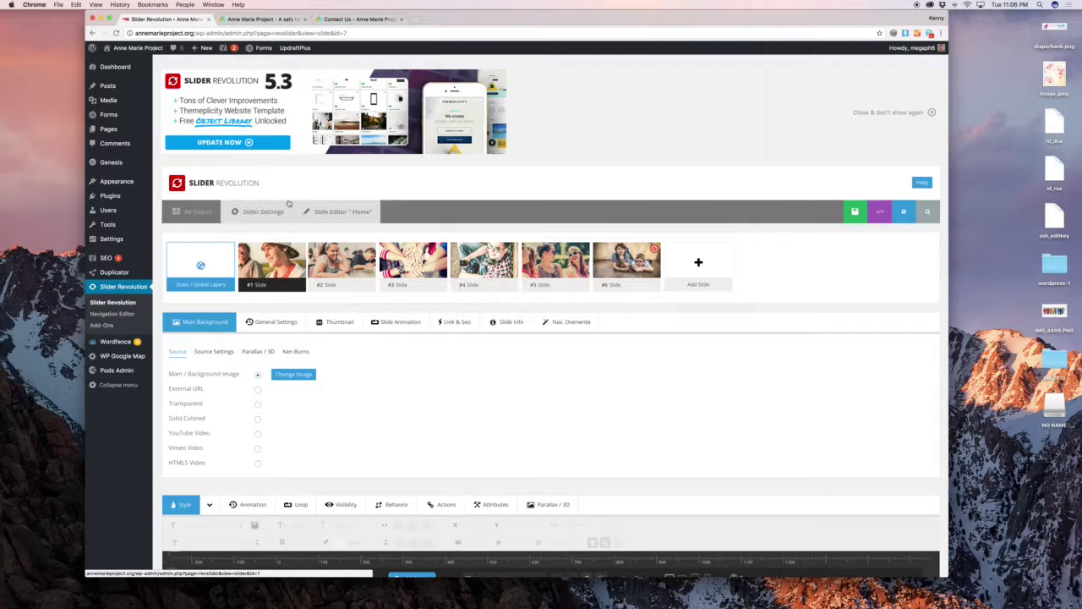
pyautogui.click(271, 210)
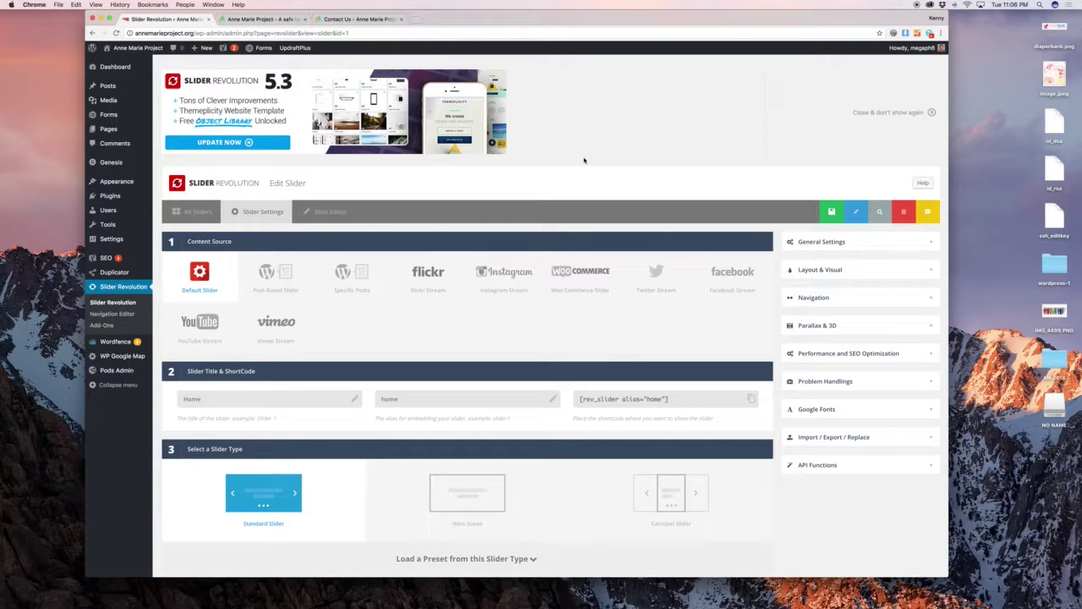
pyautogui.click(848, 305)
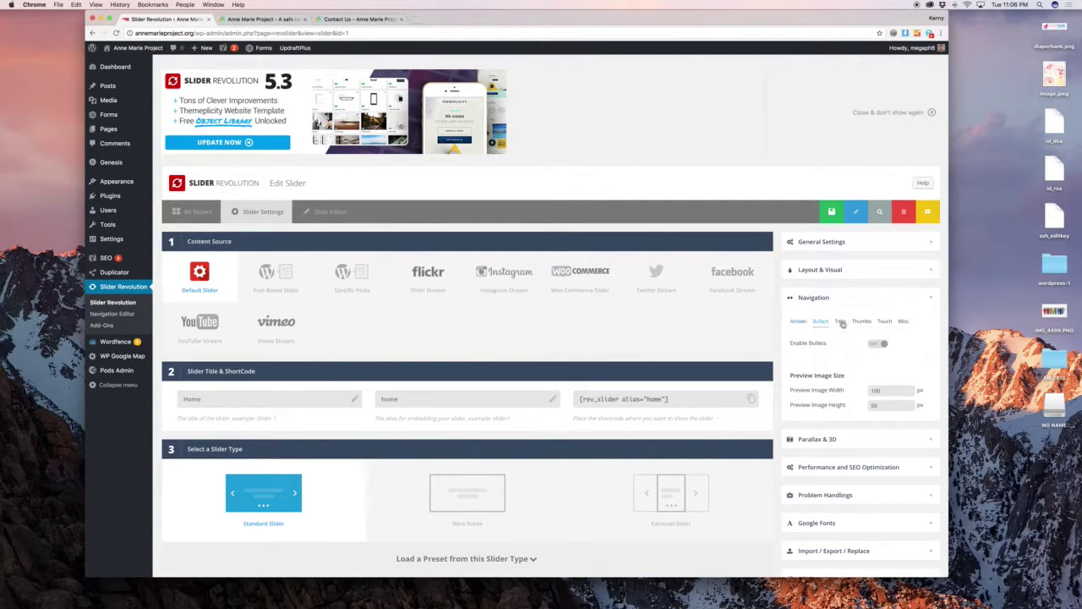
pyautogui.click(836, 294)
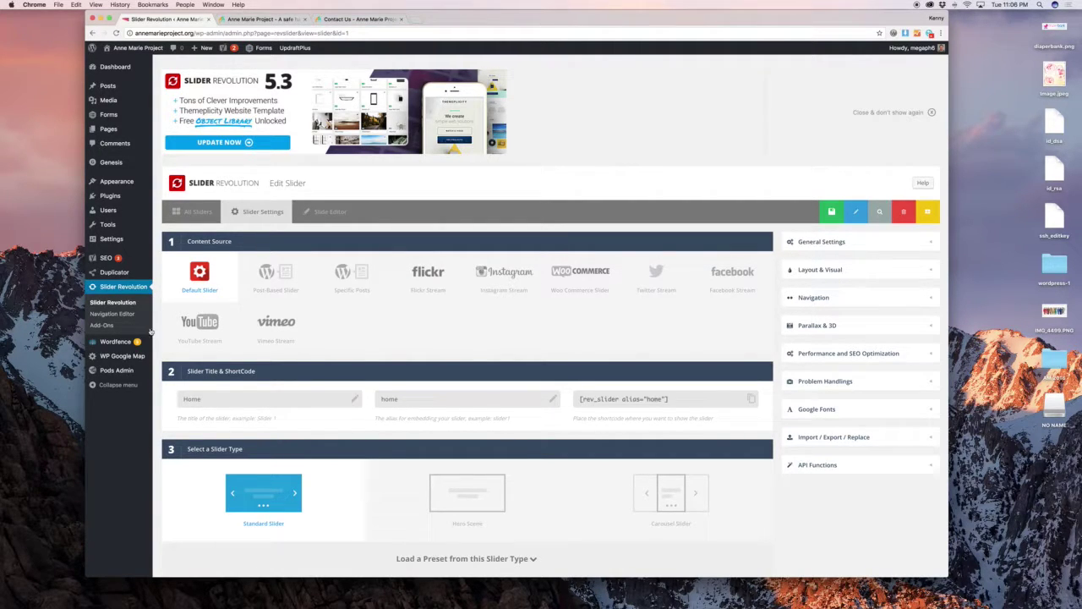
pyautogui.moveTo(125, 350)
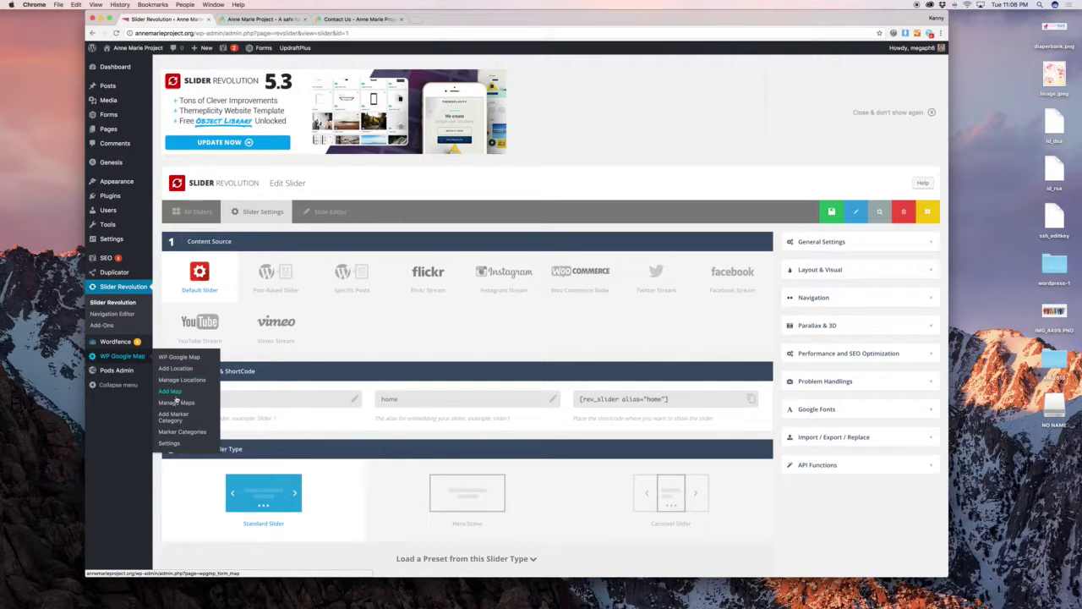
# Open WP Google Map's Manage Maps, then view the live annemarieproject.org home page.
pyautogui.click(174, 382)
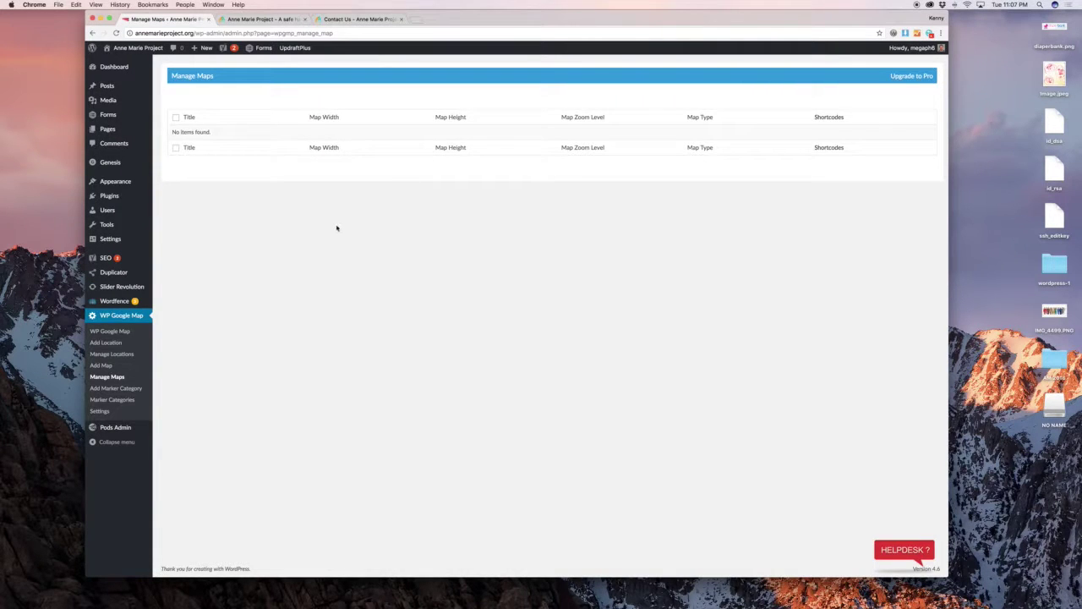
pyautogui.click(267, 19)
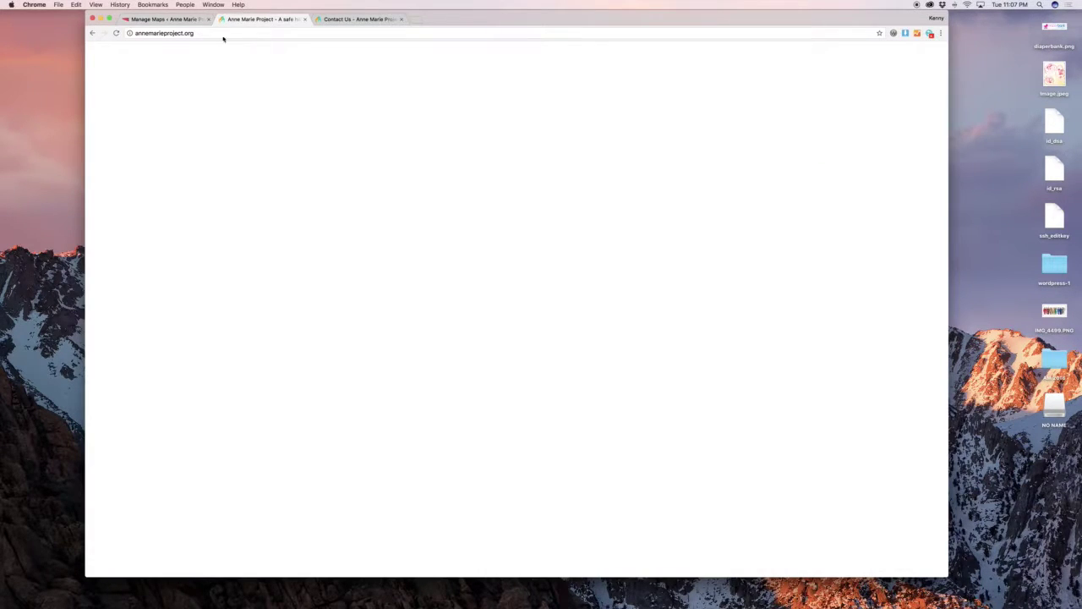
pyautogui.moveTo(139, 48)
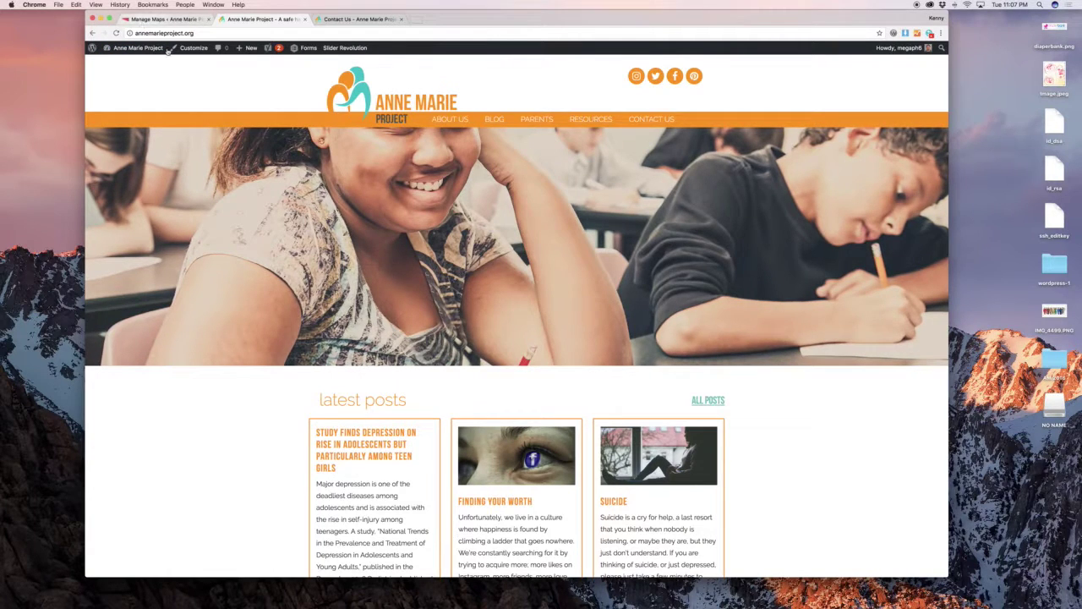